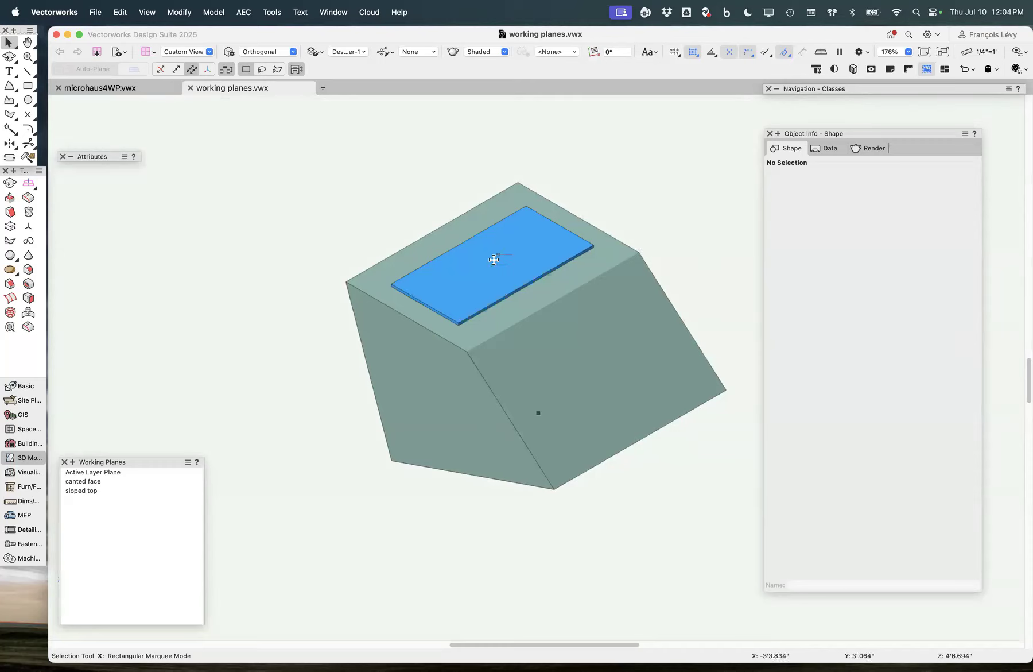
Step: Delete the thin blue slab lying on the solid's sloped top
left_click(514, 252)
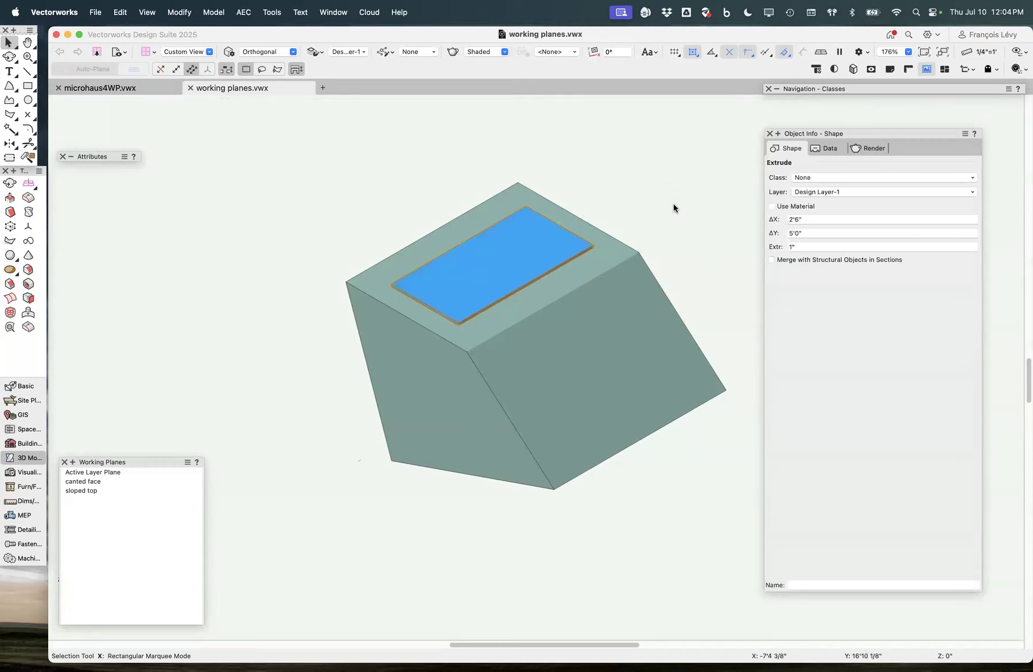
key("Delete")
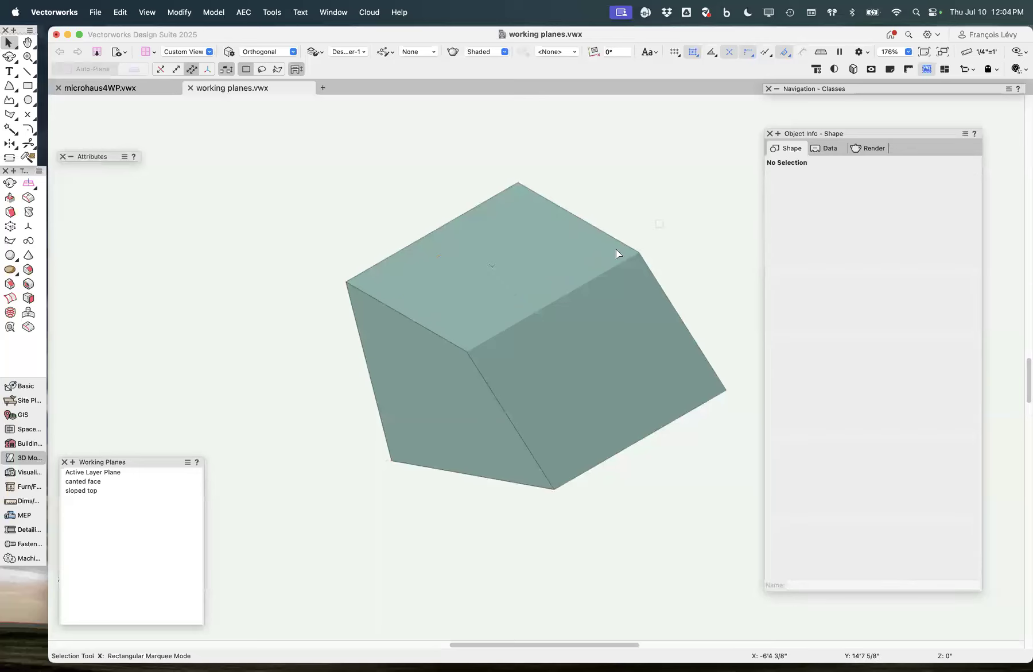
Step: Examine the remaining canted solid in plan, front and shaded right isometric views, collapsing the Working Planes palette, and return to Top/Plan
left_click(593, 258)
key("F5")
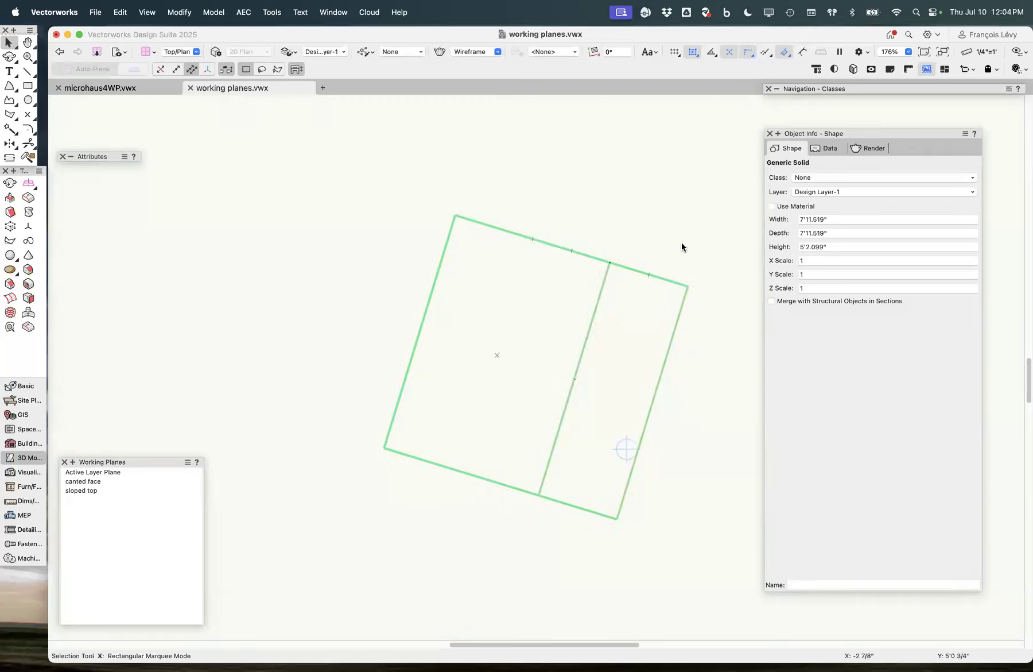
key("super+2")
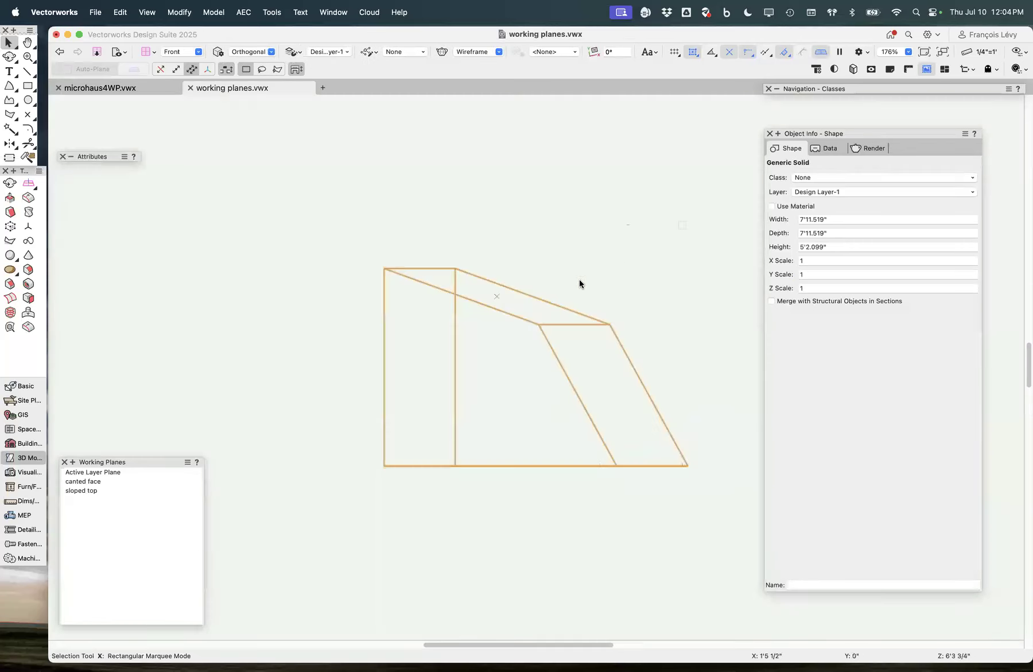
double_click(140, 463)
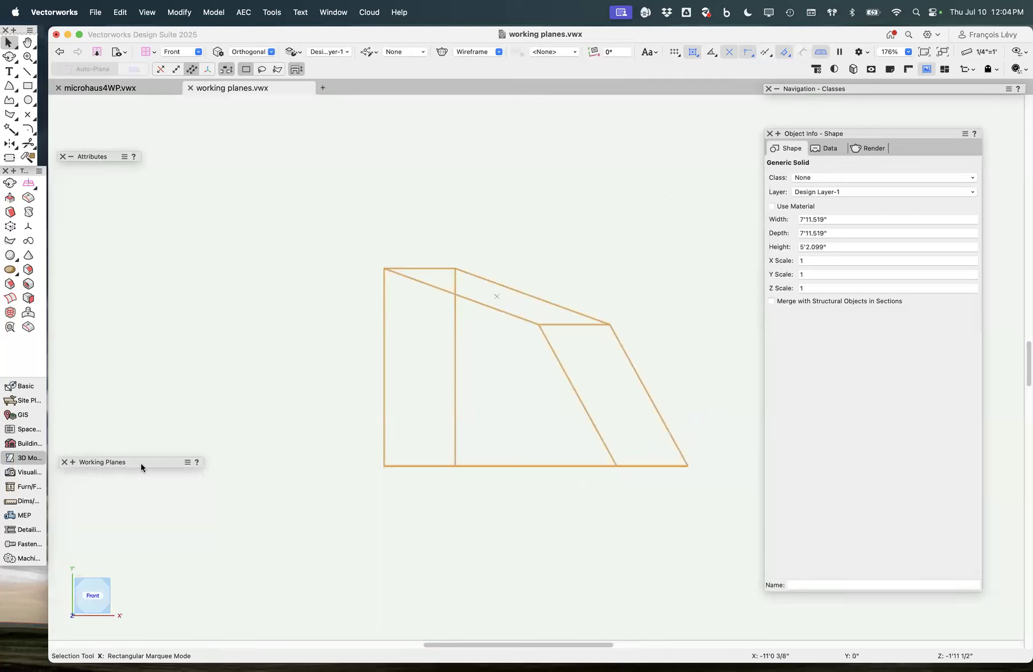
left_click(108, 582)
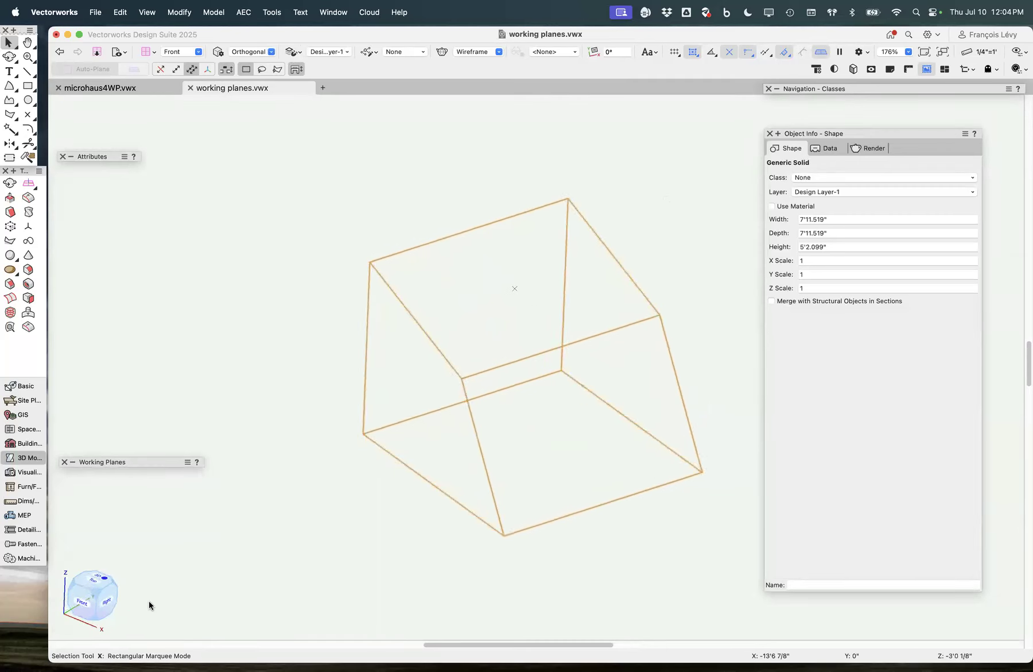
key("super+shift+g")
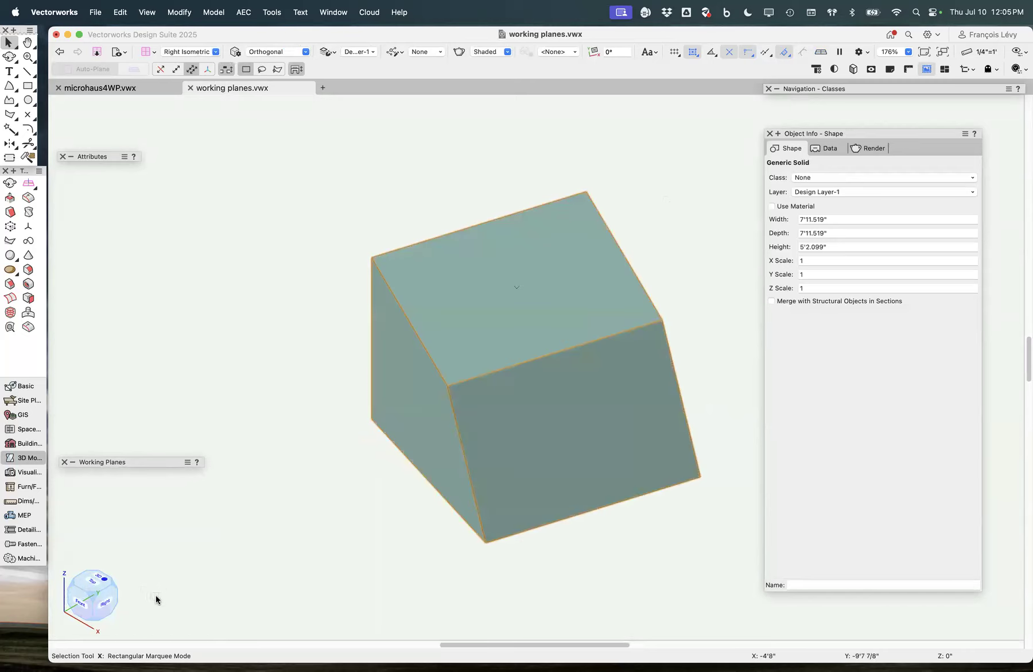
left_click(81, 603)
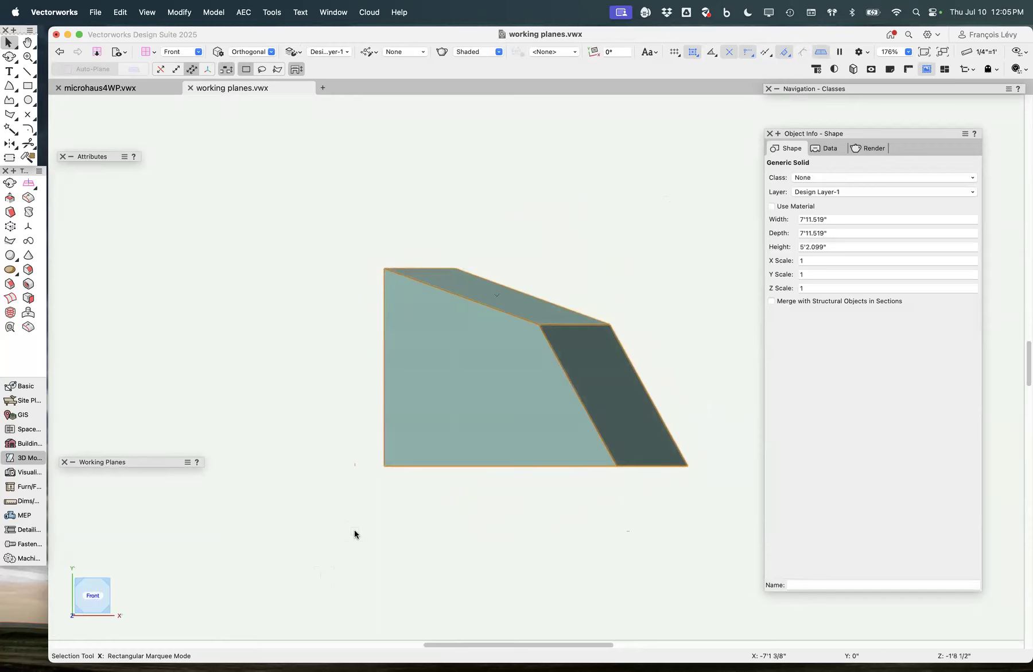
key("super+5")
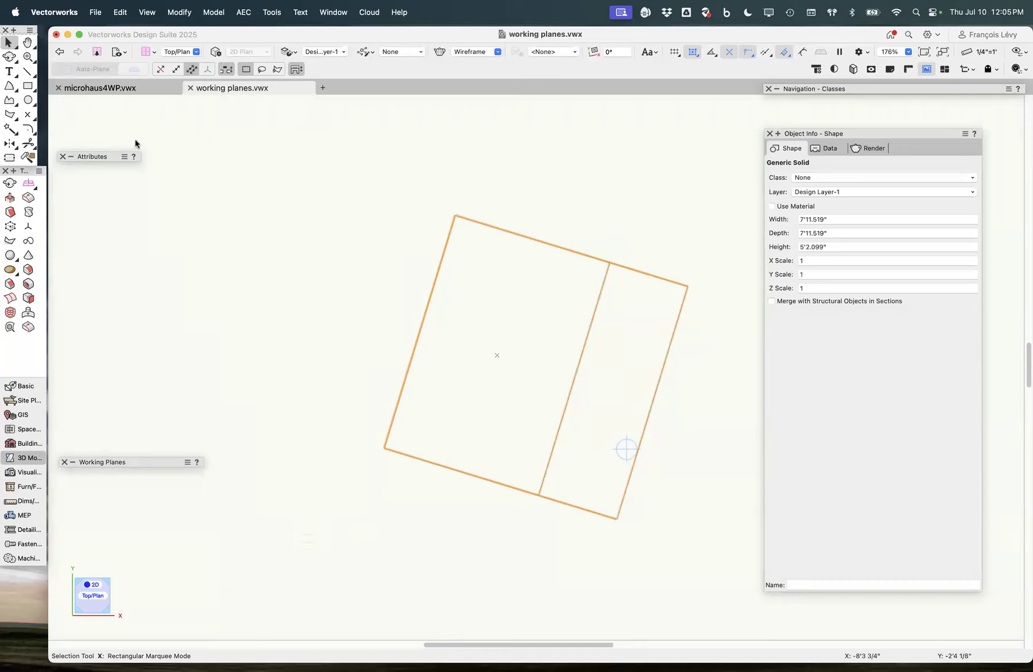
Step: Launch the Visualize keystroke display utility, close its settings window and return to the Vectorworks drawing
left_click(29, 90)
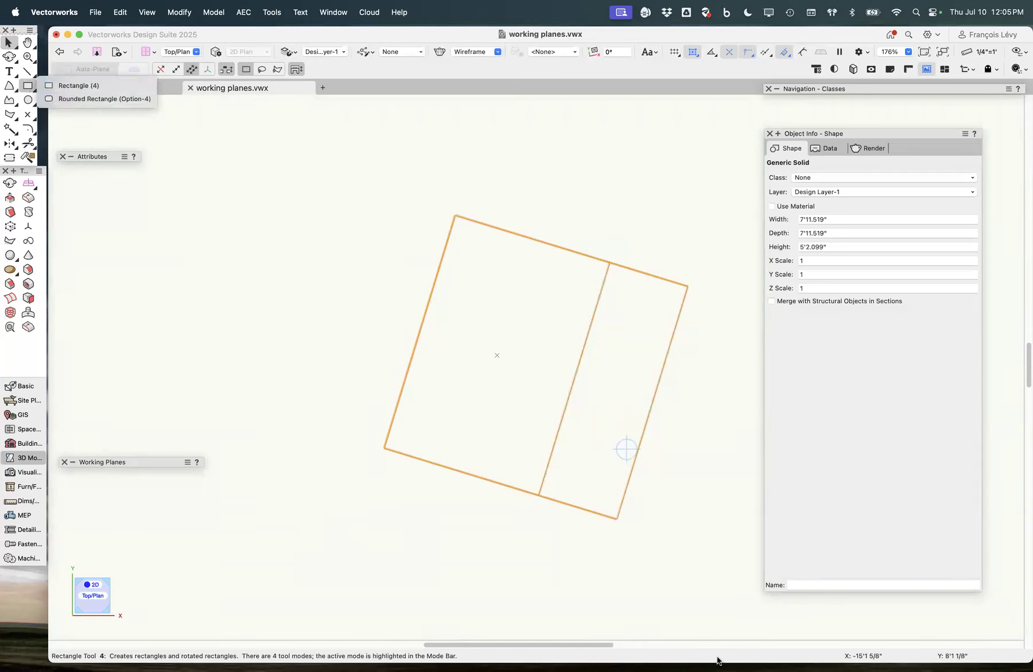
mouse_move(681, 652)
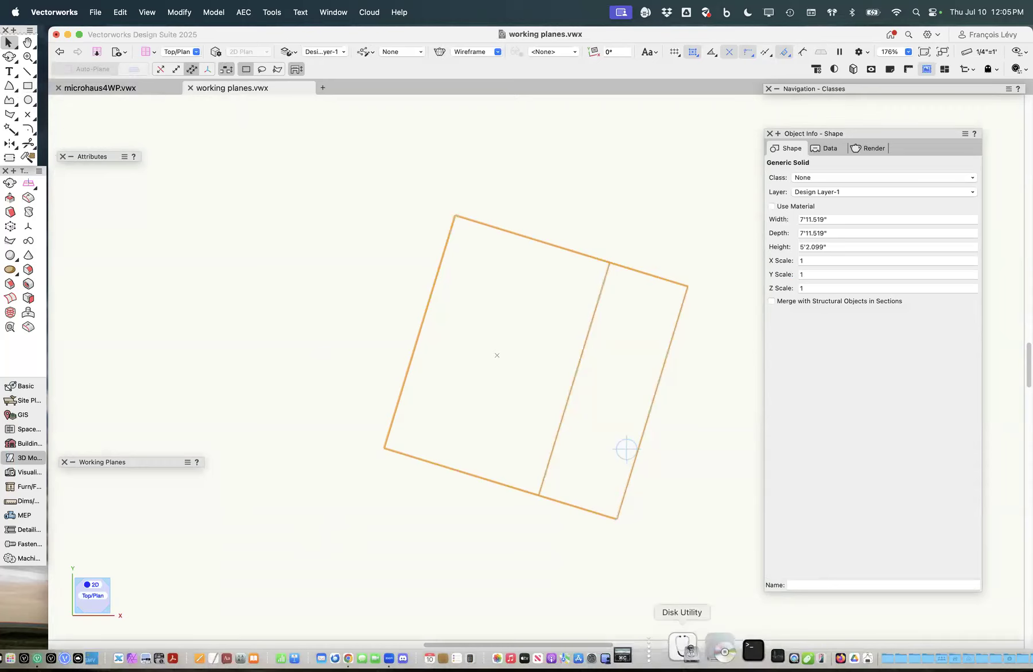
left_click(667, 649)
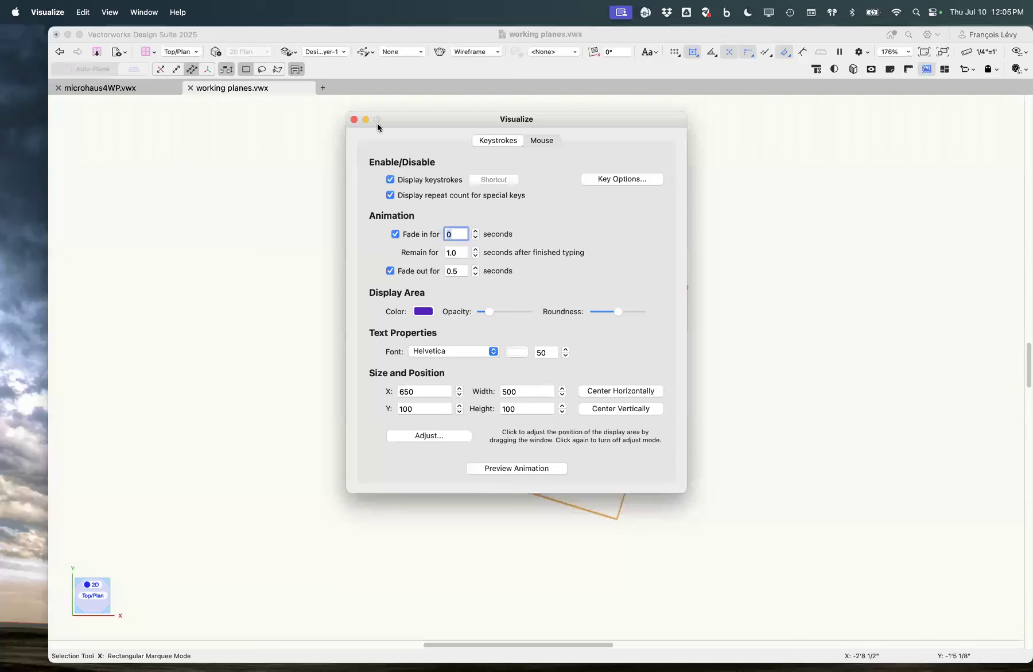
left_click(354, 119)
left_click(284, 156)
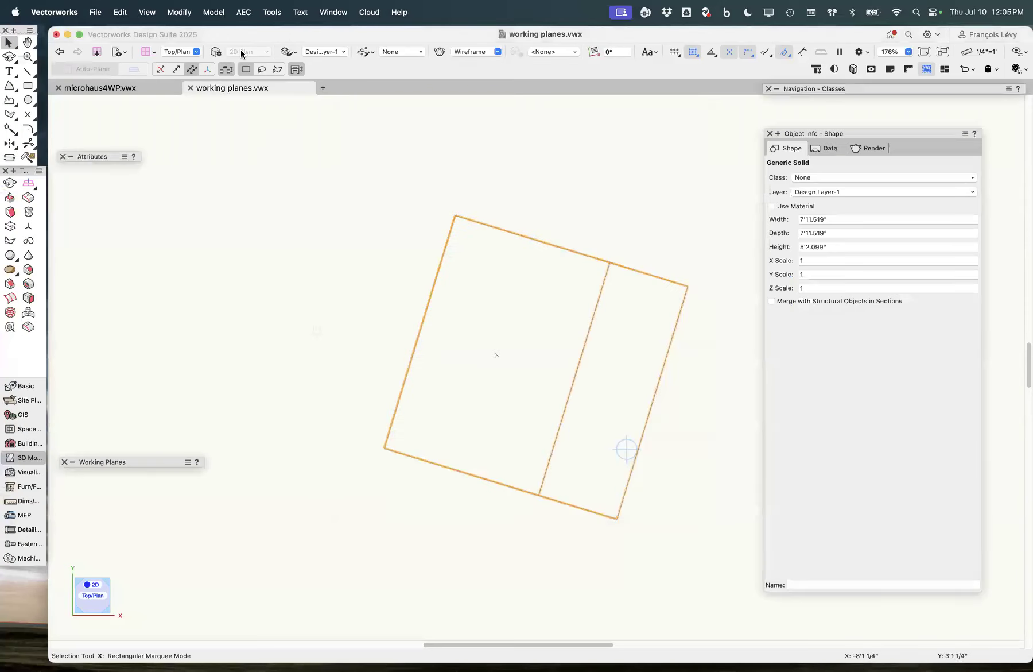
Step: Draw a three-point rotated rectangle about 6' by 7'6", turned about -10°, overlapping the existing solid in plan
left_click(28, 85)
left_click(208, 69)
left_click_drag(320, 183, 270, 464)
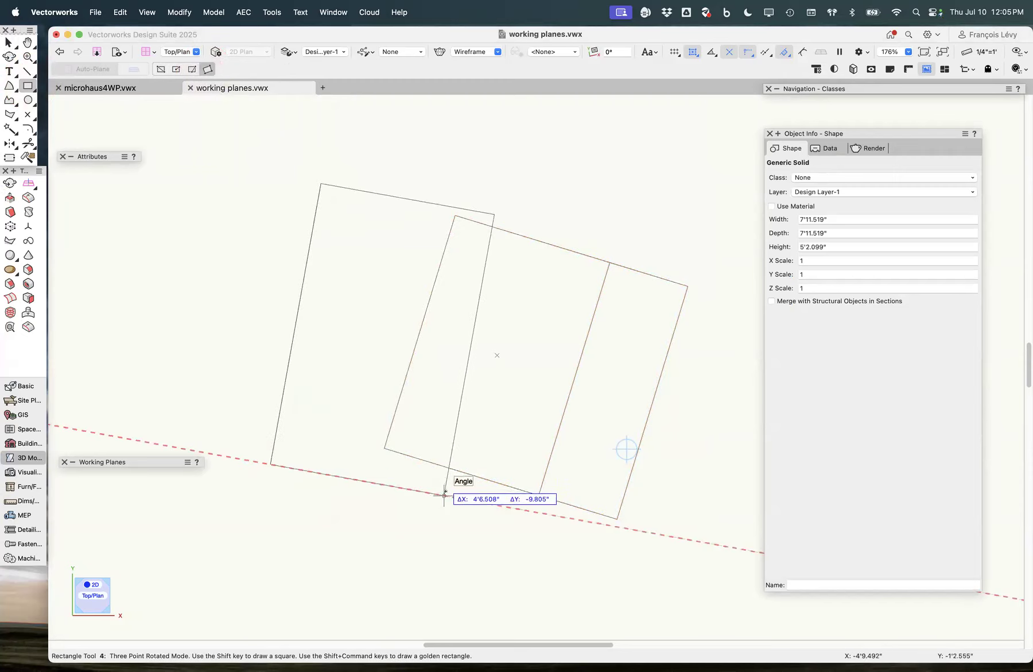
left_click(492, 522)
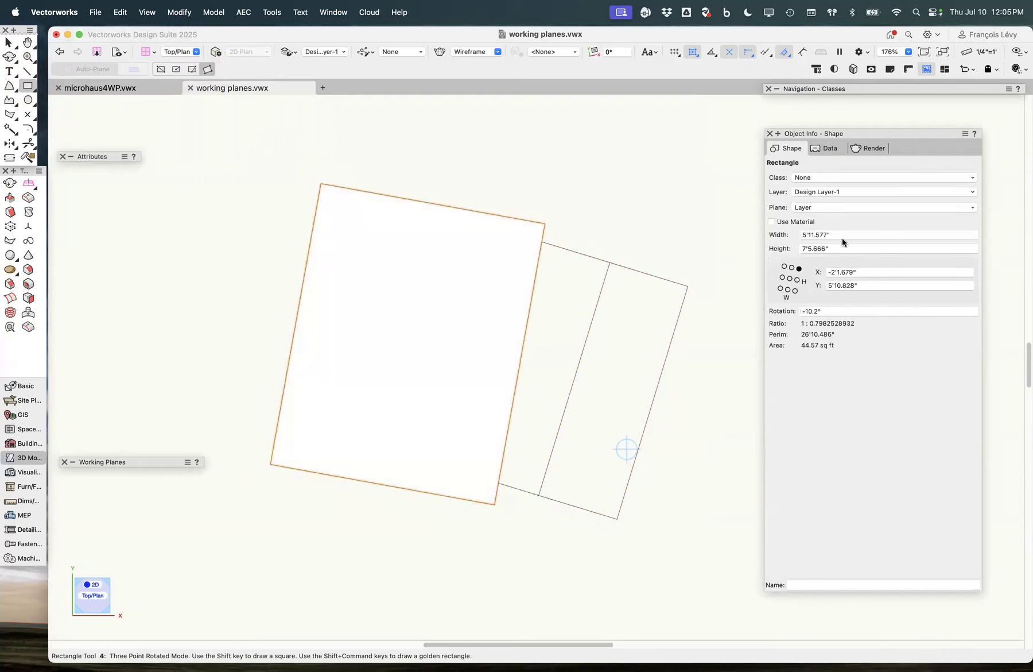
Step: Resize the rotated rectangle to 13' wide by 21' high, anchored at its lower-left corner
left_click(839, 233)
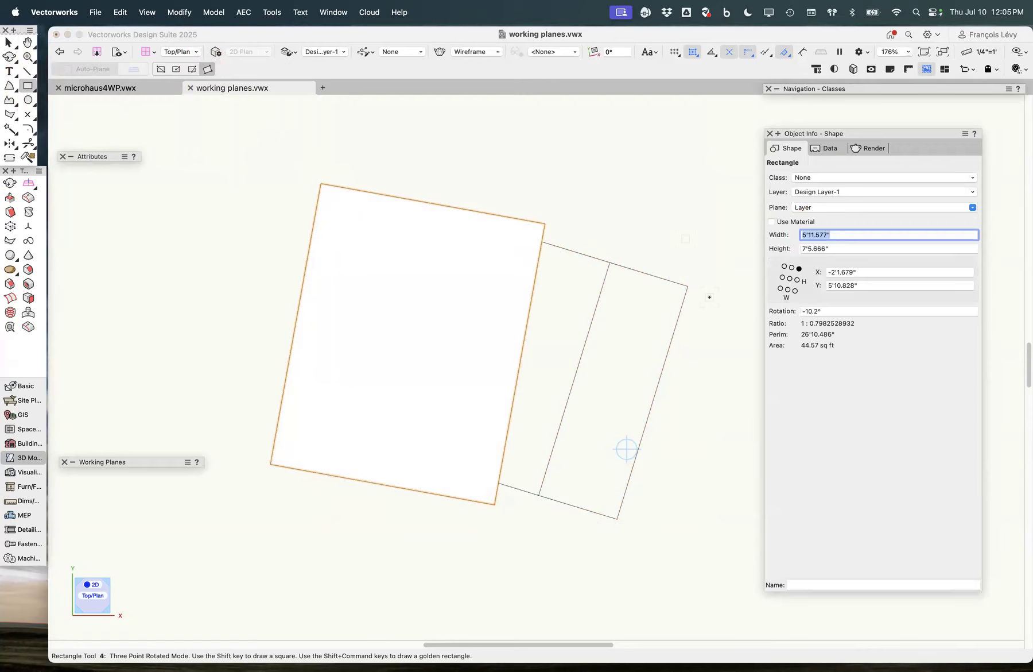
type("12")
key("Tab")
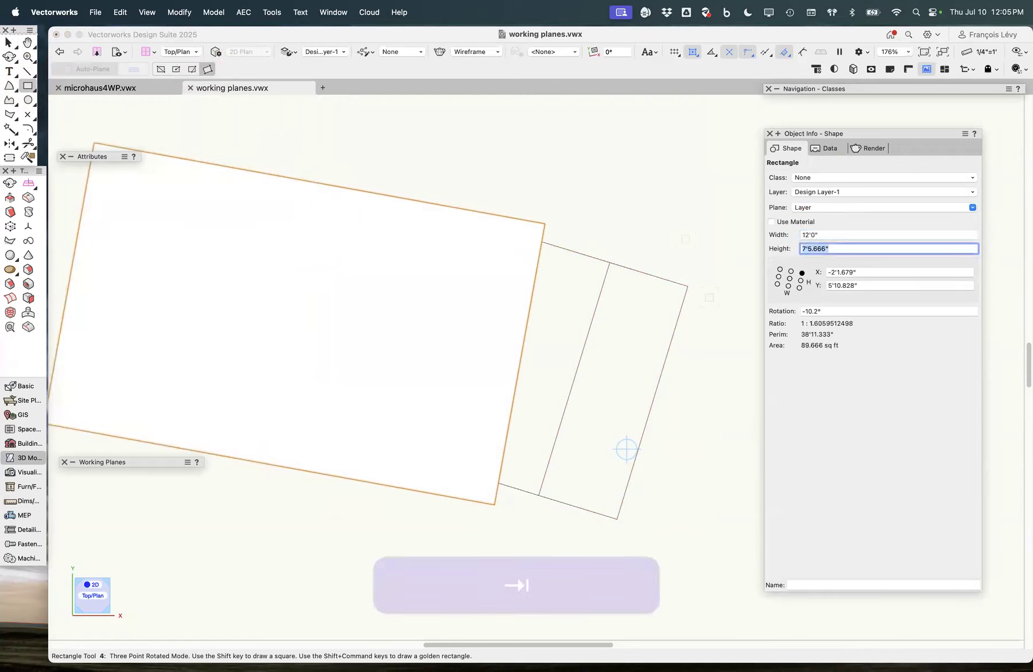
left_click(778, 284)
left_click(807, 234)
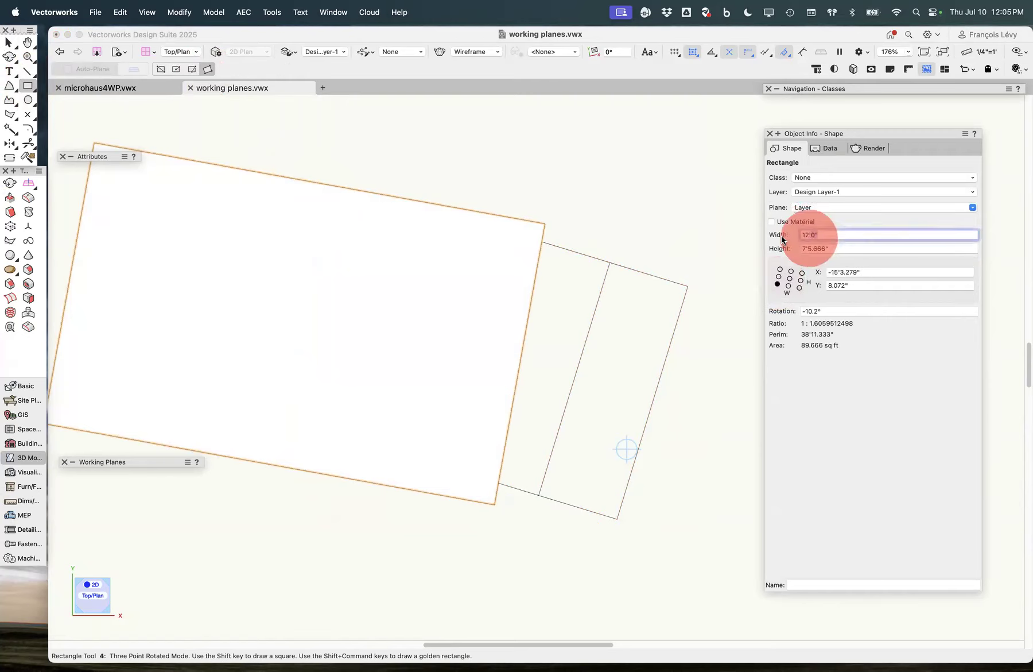
type("13")
key("Tab")
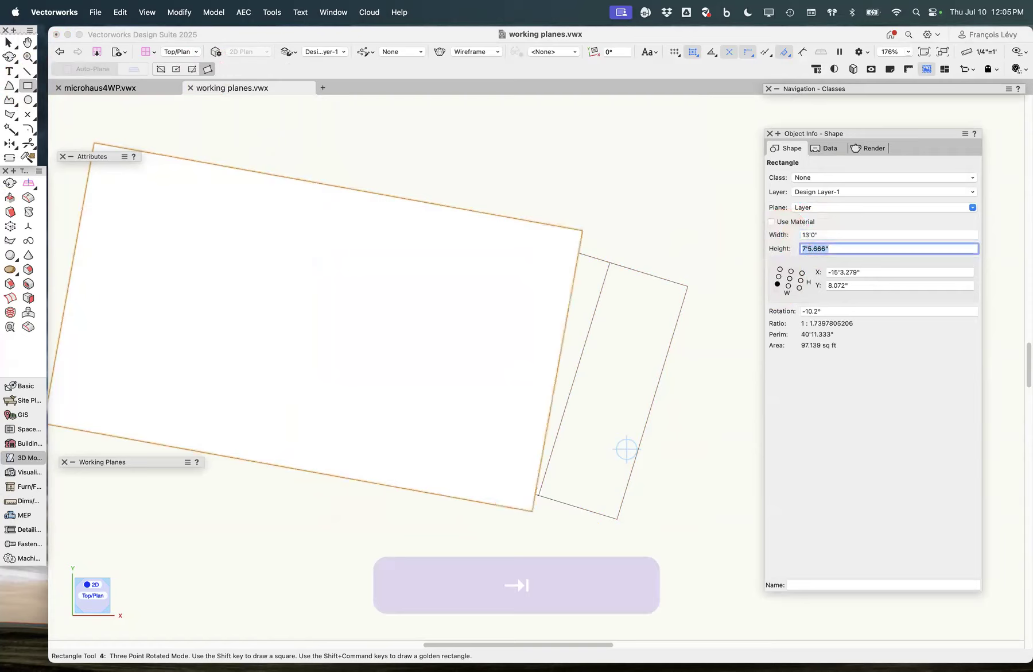
type("21")
key("Return")
key("super+2")
key("super+2")
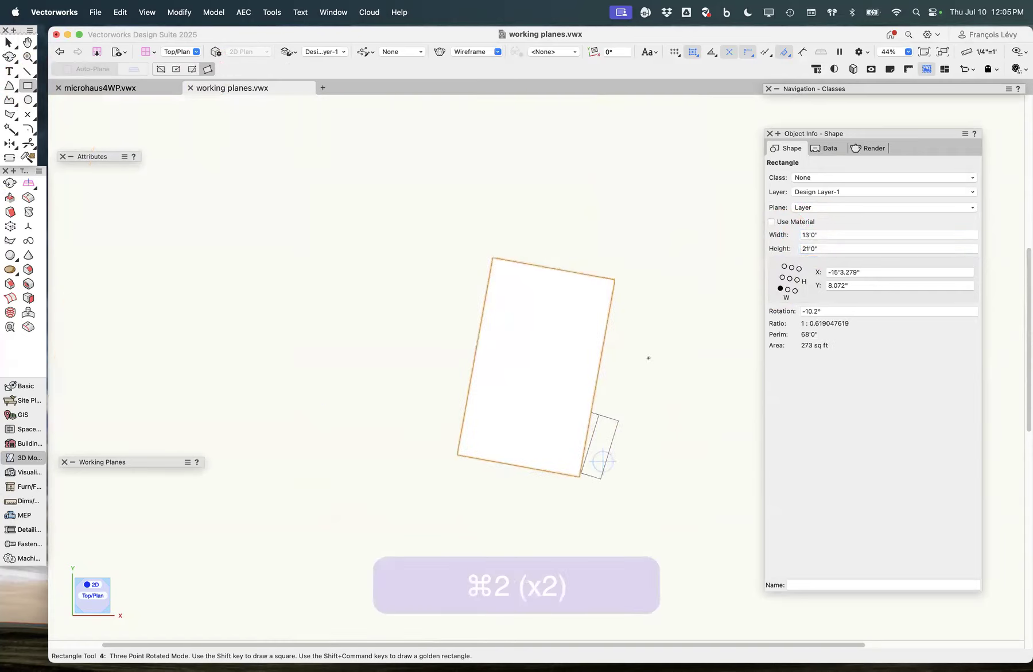
Step: Extrude the 13' by 21' rectangle to a height of 34'
key("x")
left_click(614, 418)
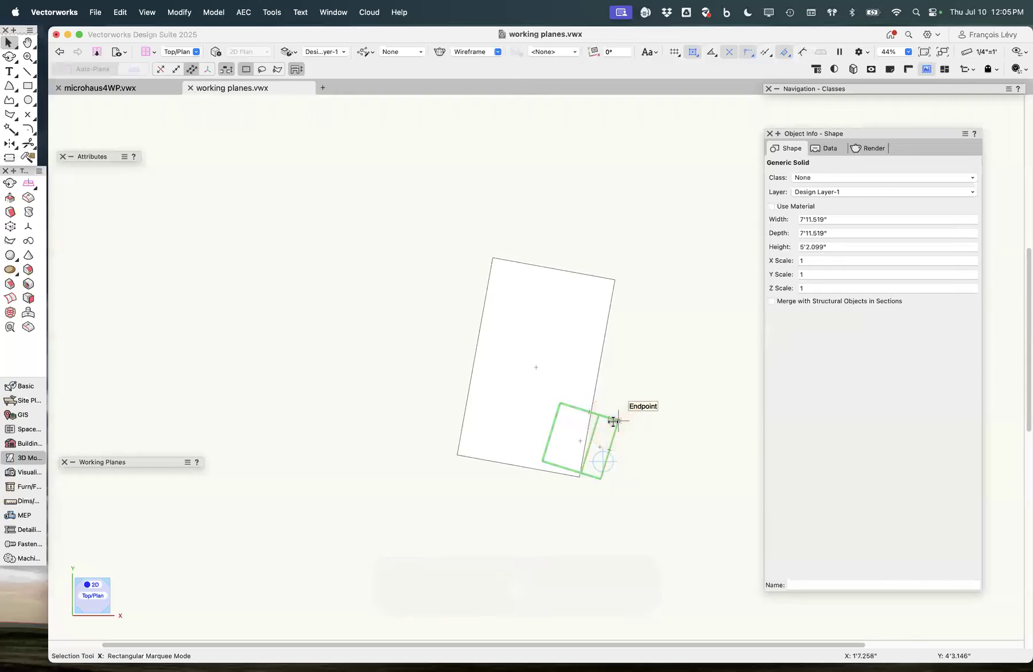
left_click(604, 344)
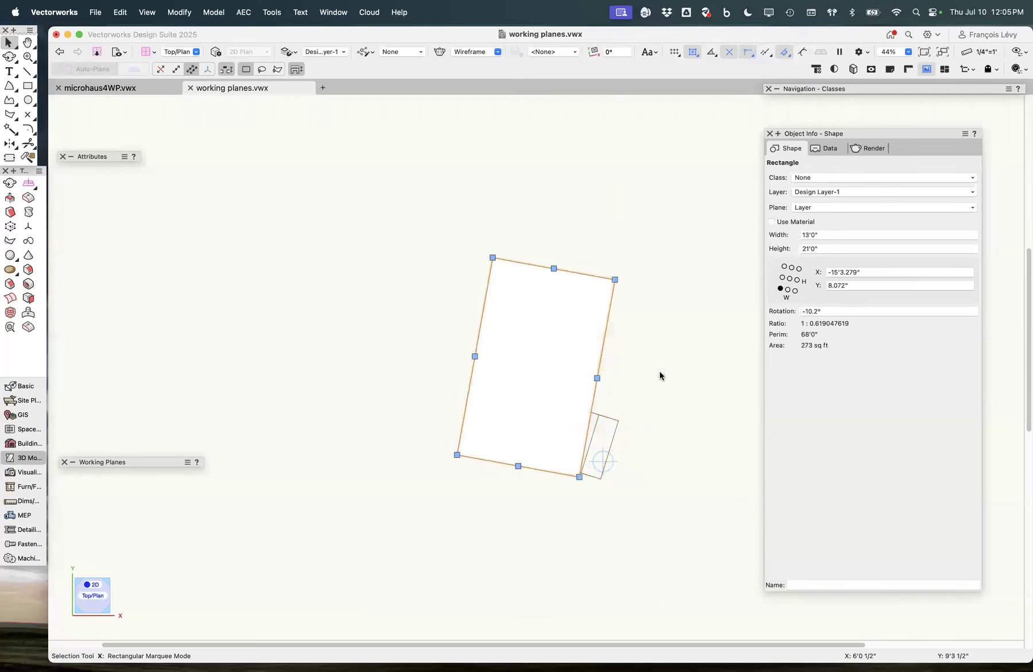
key("super+e")
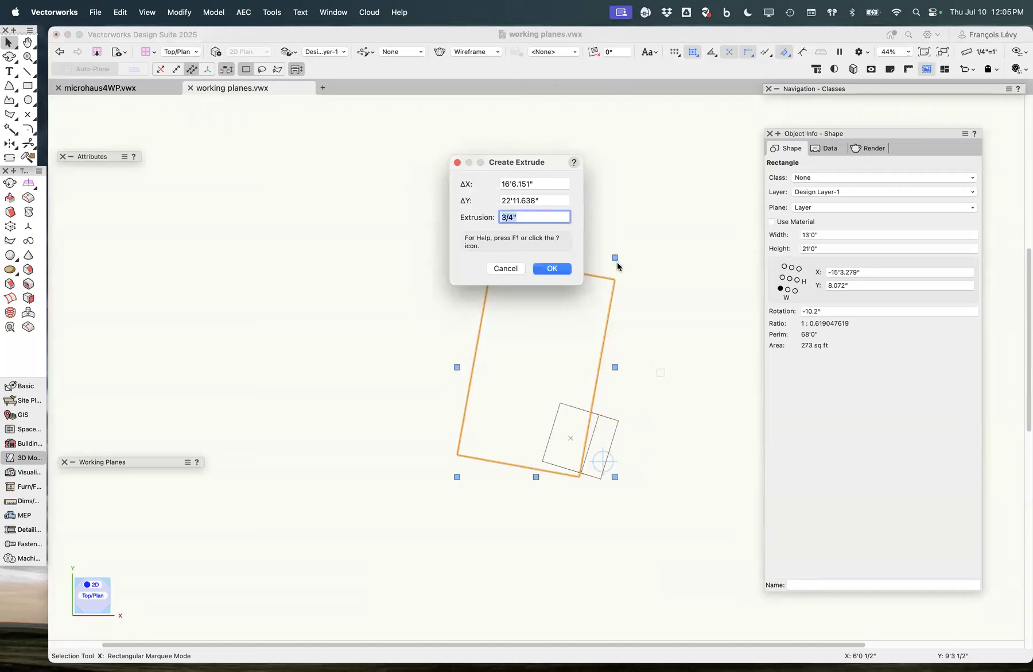
type("34")
key("Return")
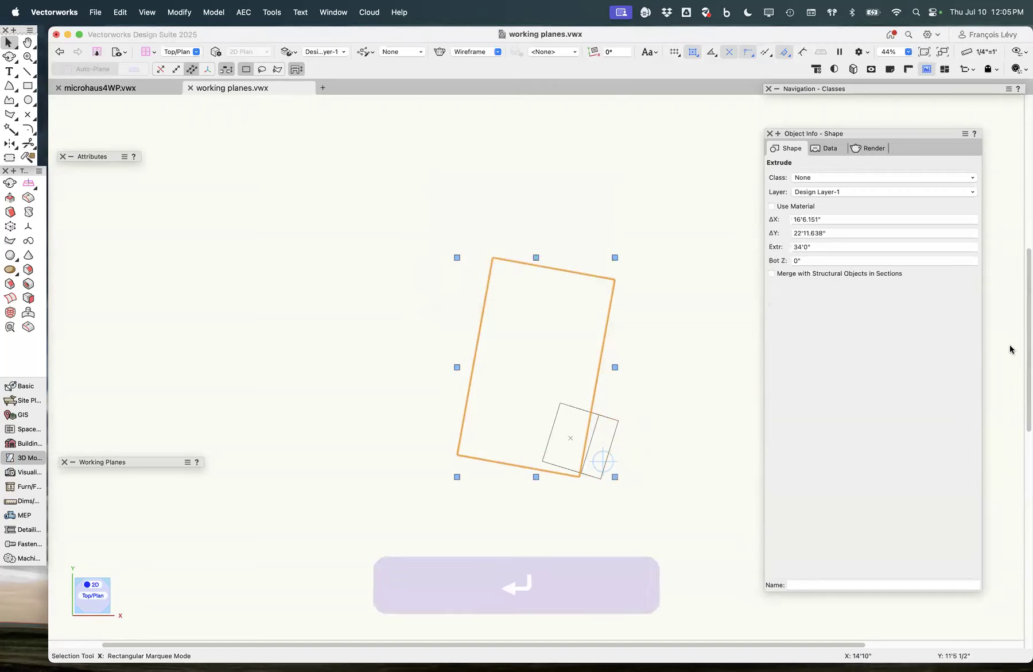
left_click(931, 342)
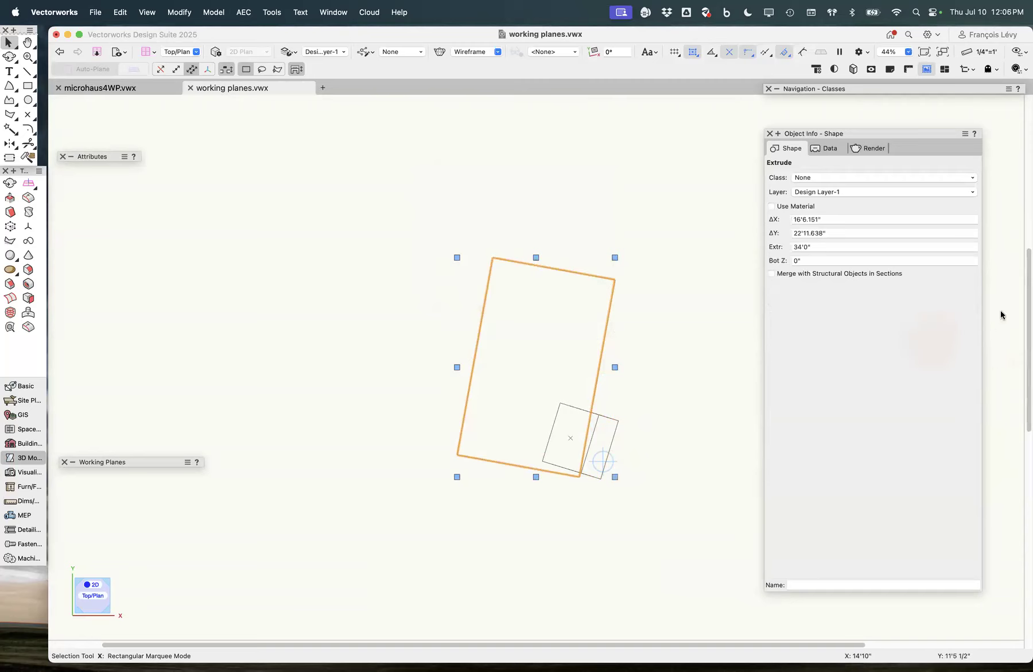
left_click(1008, 265)
Step: Delete the small canted solid at the foot of the tall block in right isometric view
key("alt+shift+super+l")
key("alt+shift+super+k")
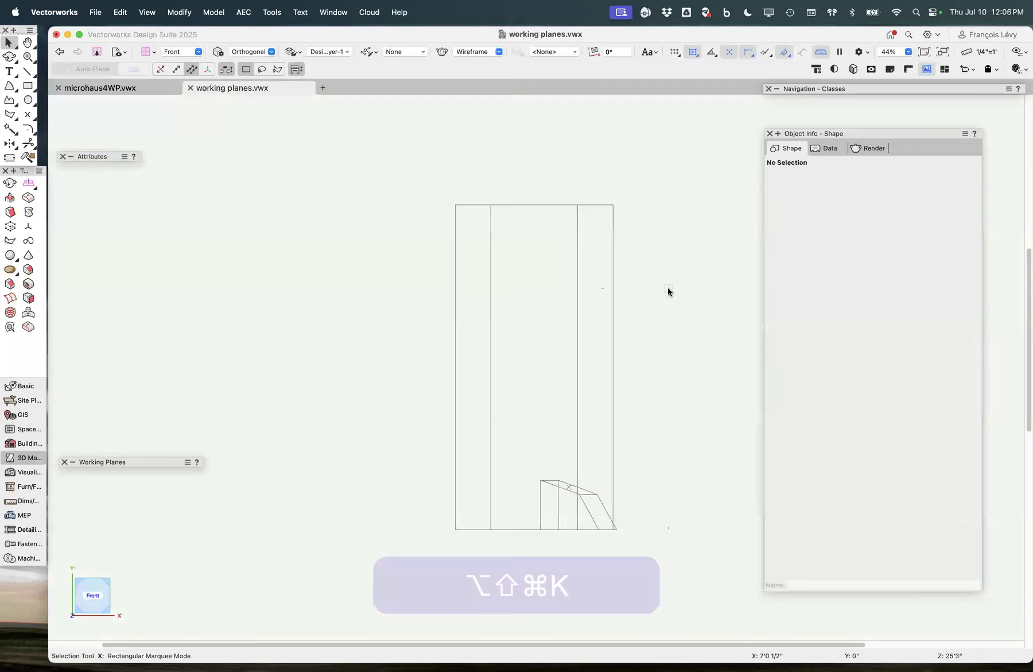
key("alt+shift+super+l")
key("x")
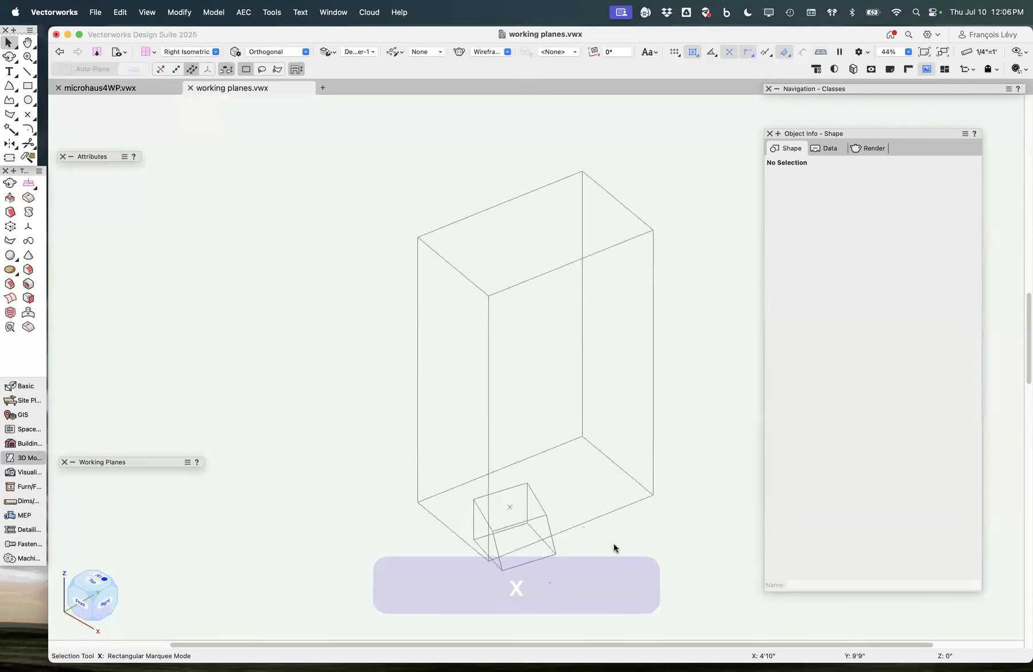
key("shift+slash")
left_click(646, 489)
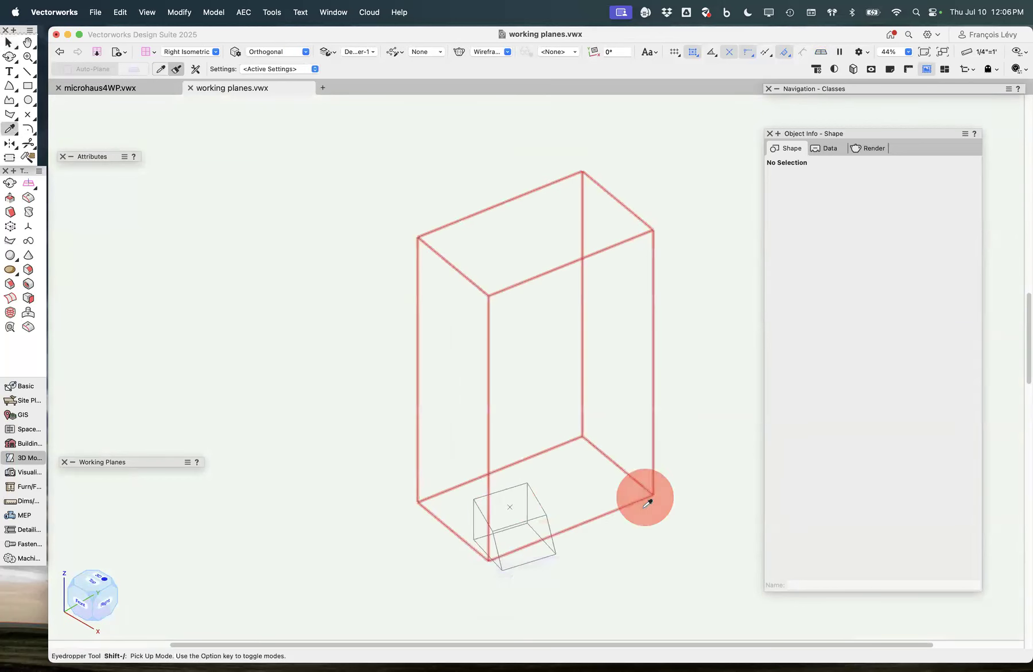
key("x")
left_click(553, 550)
key("BackSpace")
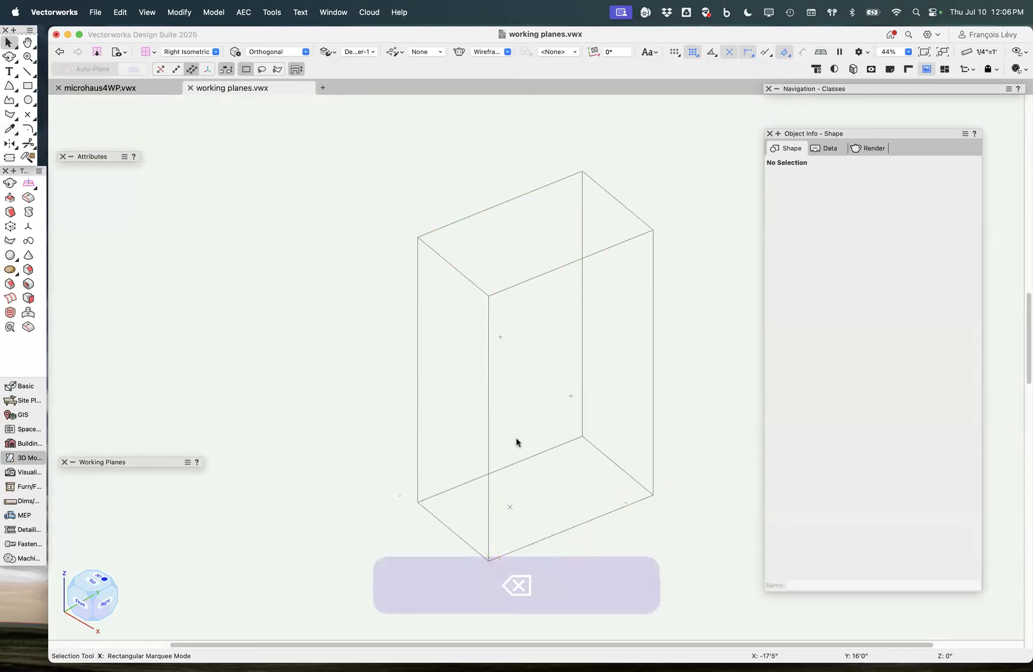
Step: Show the tall block shaded in normal perspective and activate the Taper Face tool
key("shift+super+g")
key("apostrophe")
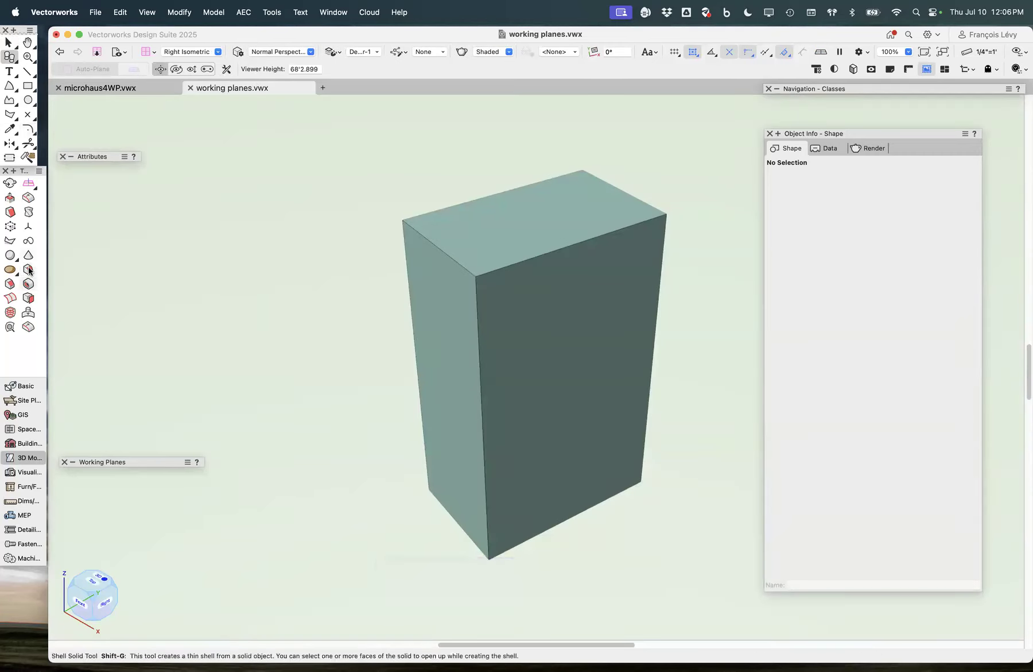
left_click(10, 212)
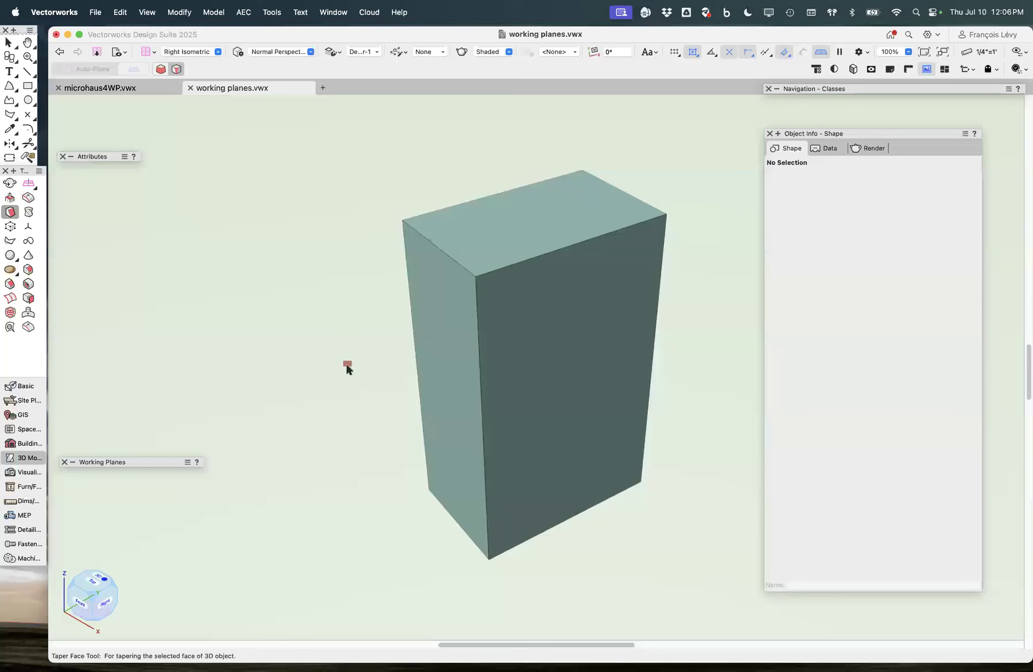
Step: Try to taper the tall block's wide front face inward from the base, and undo that taper
left_click(471, 531)
left_click_drag(615, 392, 528, 313)
key("super+z")
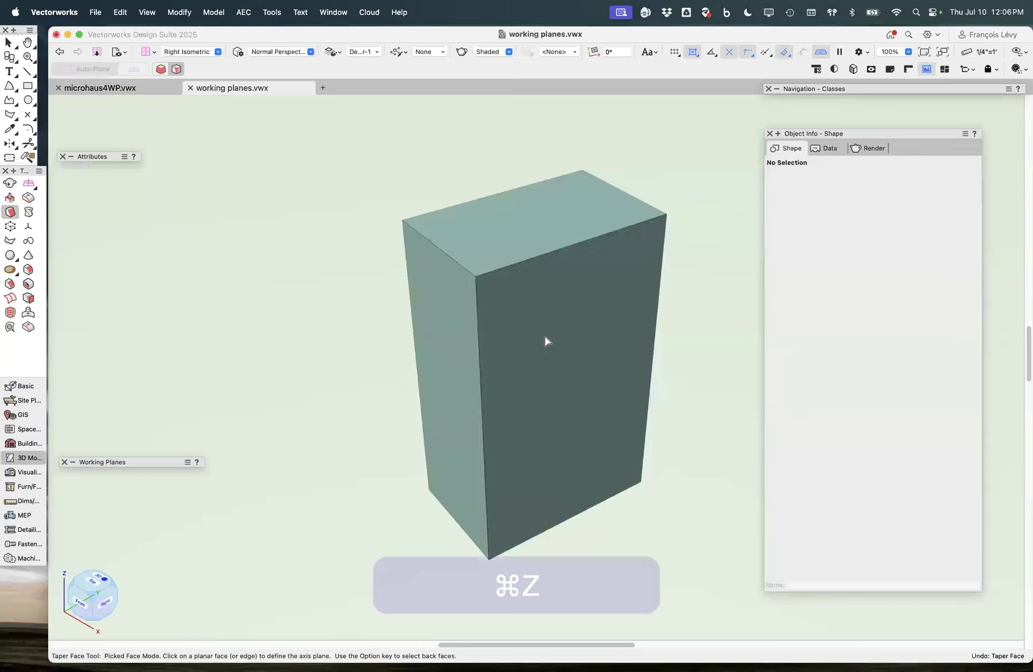
Step: Taper the tall block's wide front face and its adjacent narrow side face inward from the base
left_click(458, 519)
left_click_drag(504, 344, 432, 244)
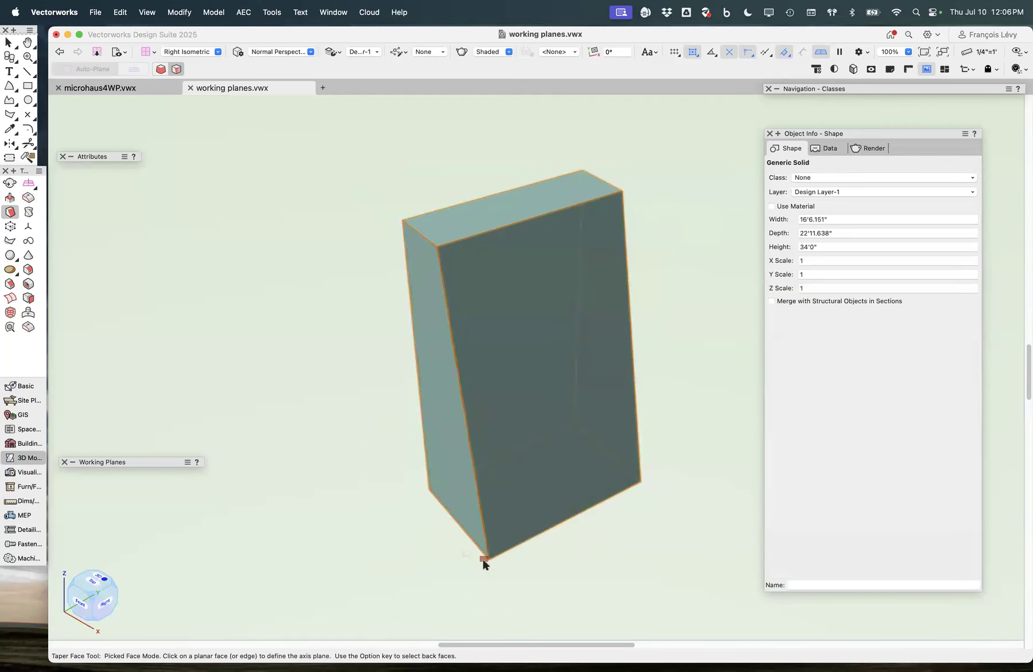
left_click(532, 513)
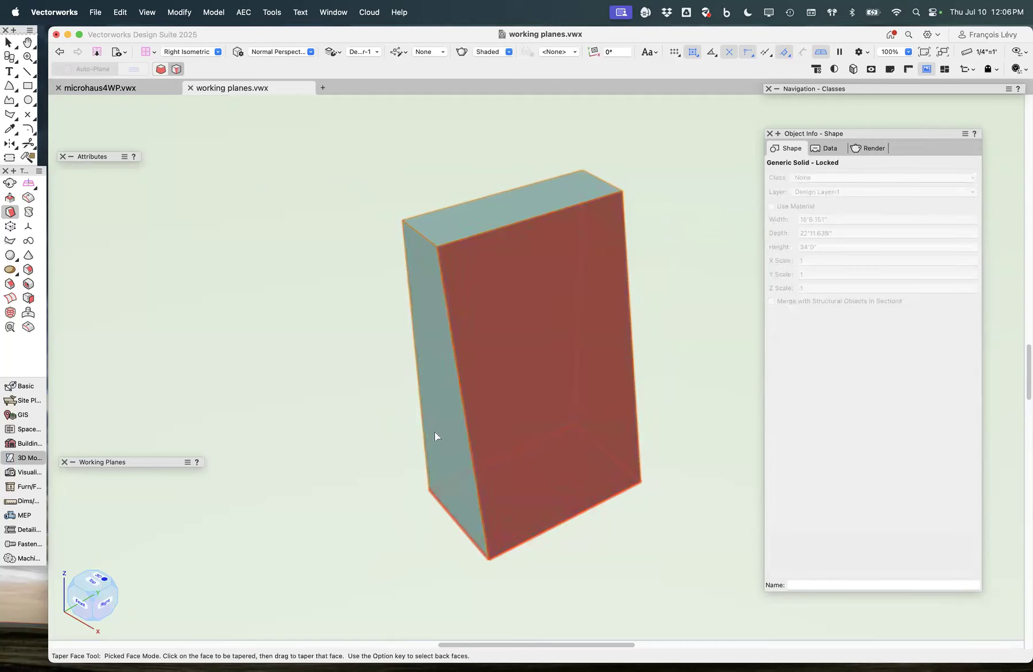
left_click(426, 289)
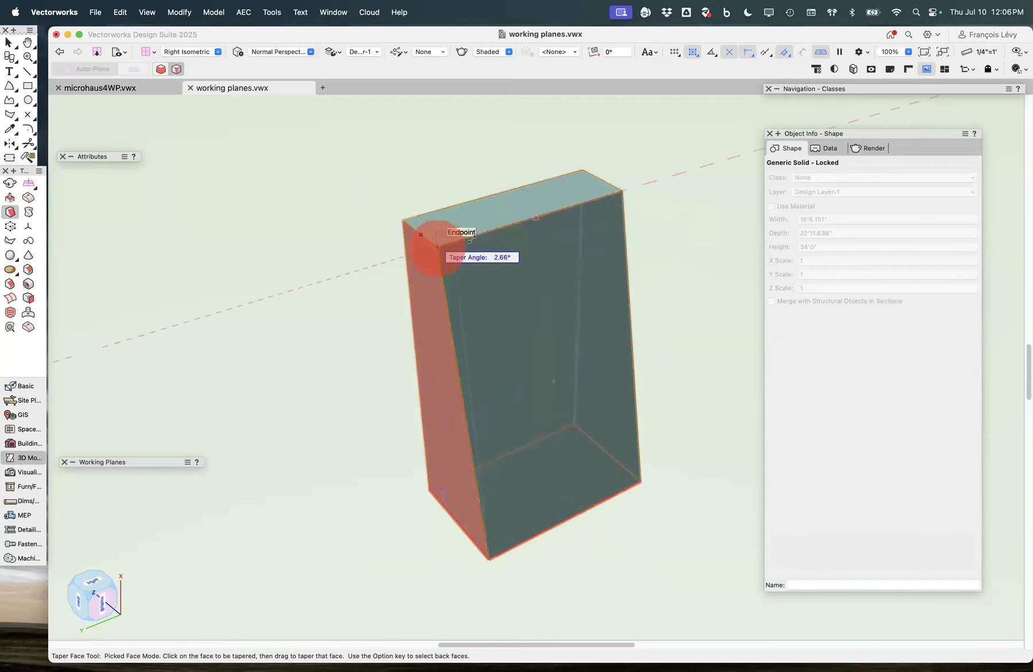
left_click(495, 232)
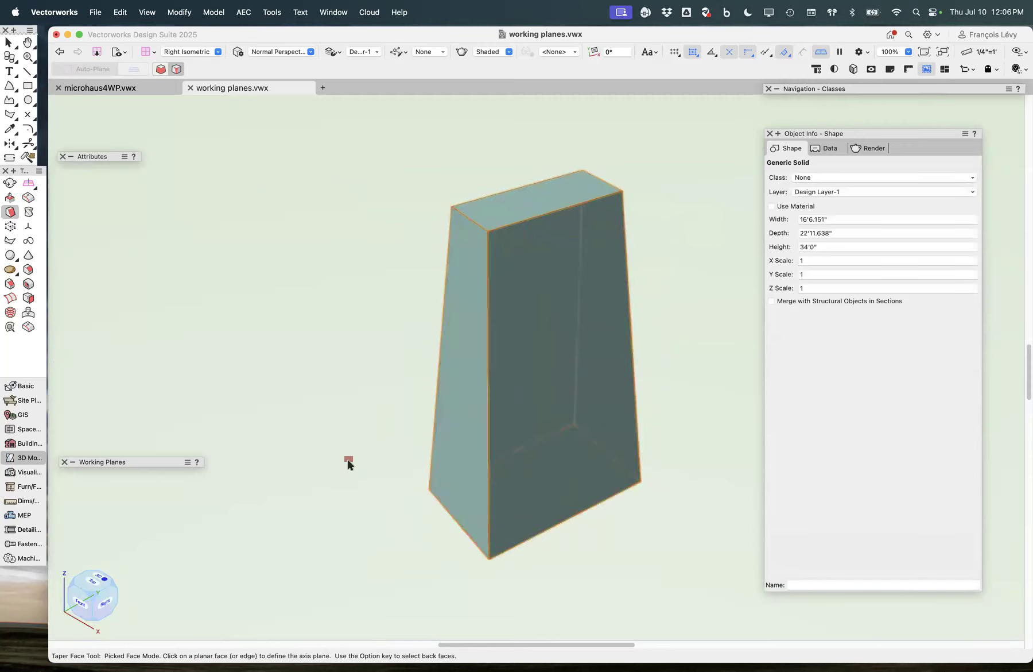
Step: Show the tapered block in orthogonal right isometric view with Final Quality rendering
left_click(92, 583)
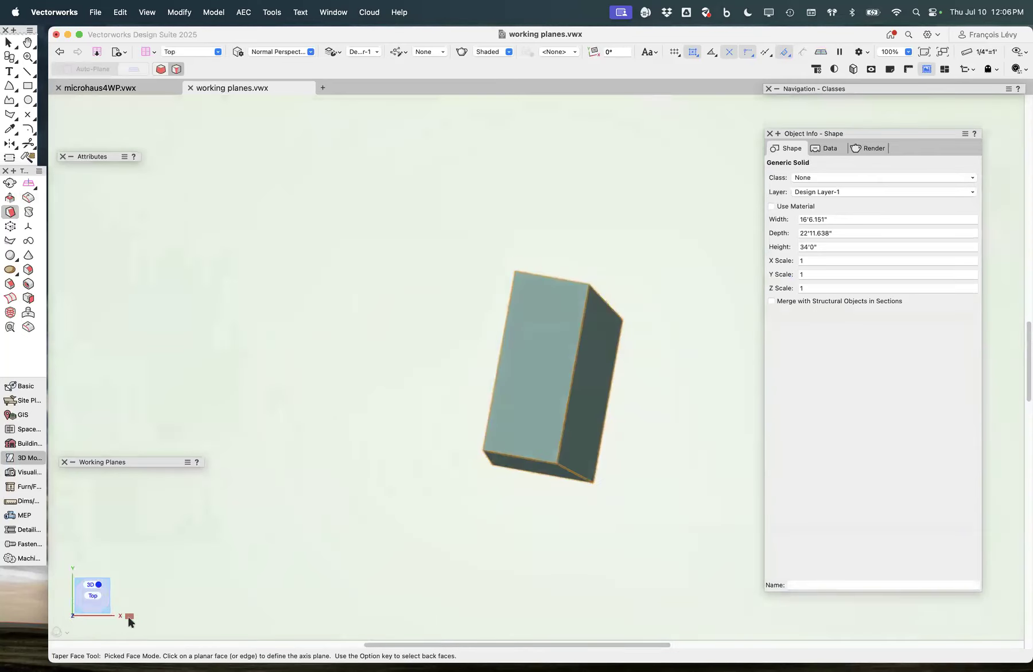
left_click(94, 586)
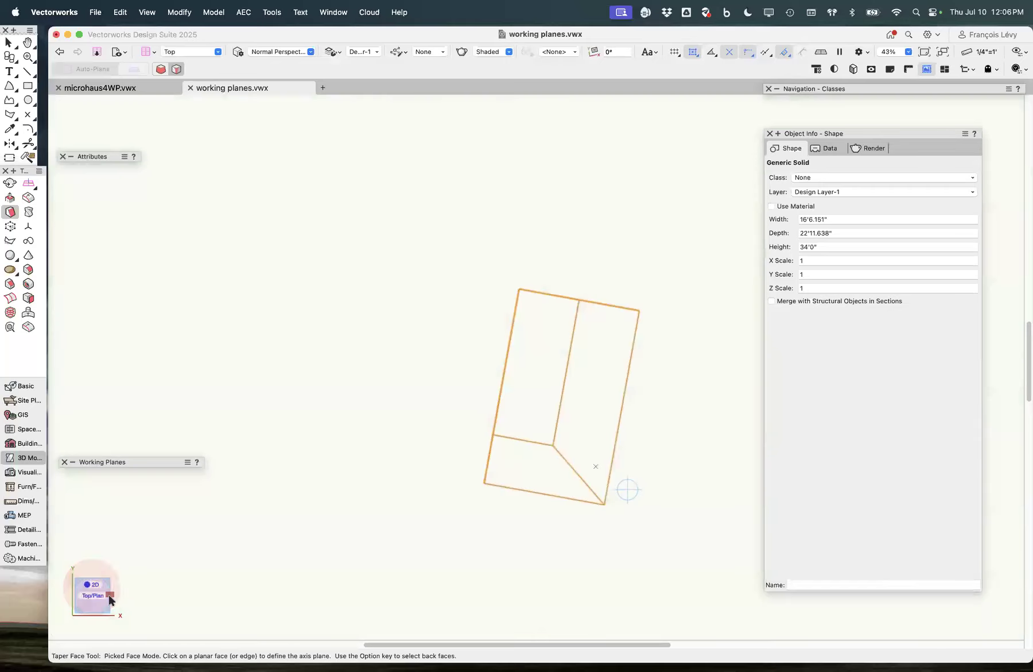
left_click(95, 585)
key("alt+shift+super+l")
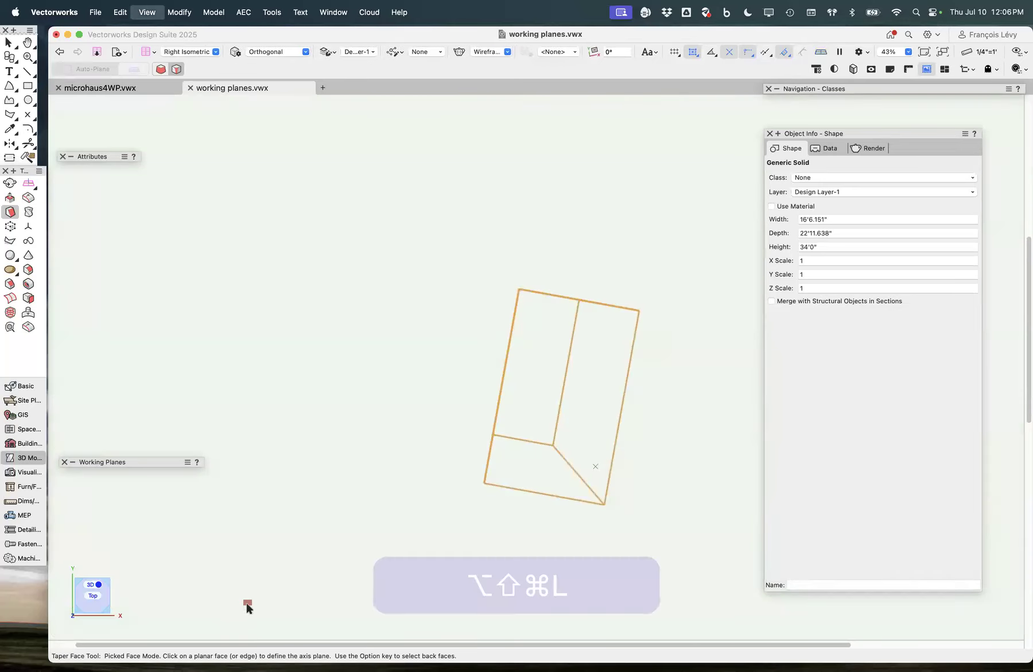
key("shift+super+f")
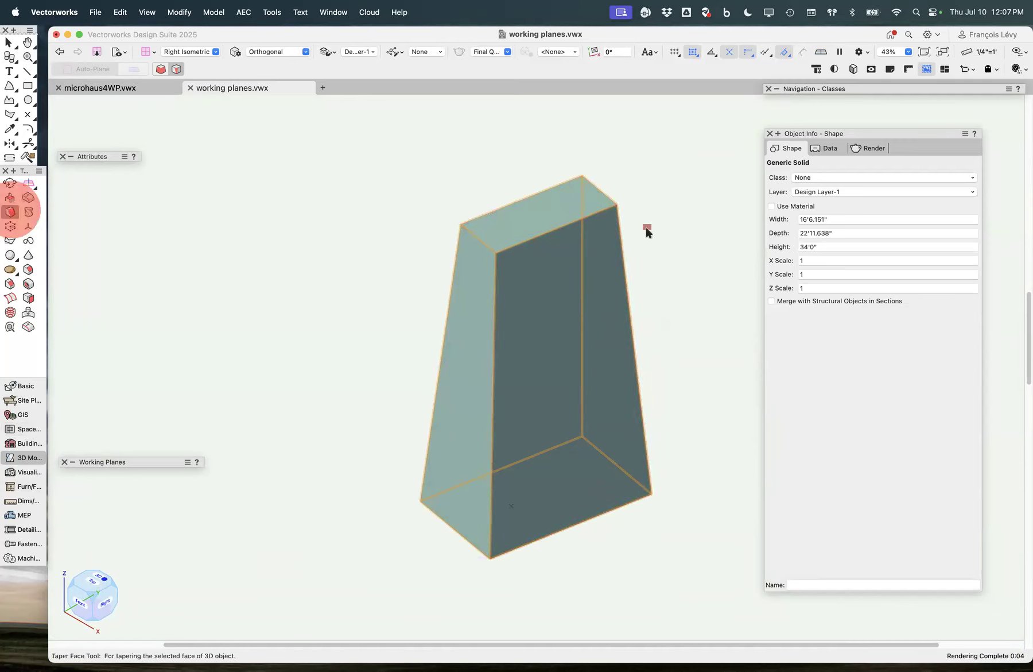
Step: Taper the block's top face so that it slopes down toward the narrow tapered side, and orbit around the solid
left_click(616, 307)
left_click_drag(489, 253, 493, 301)
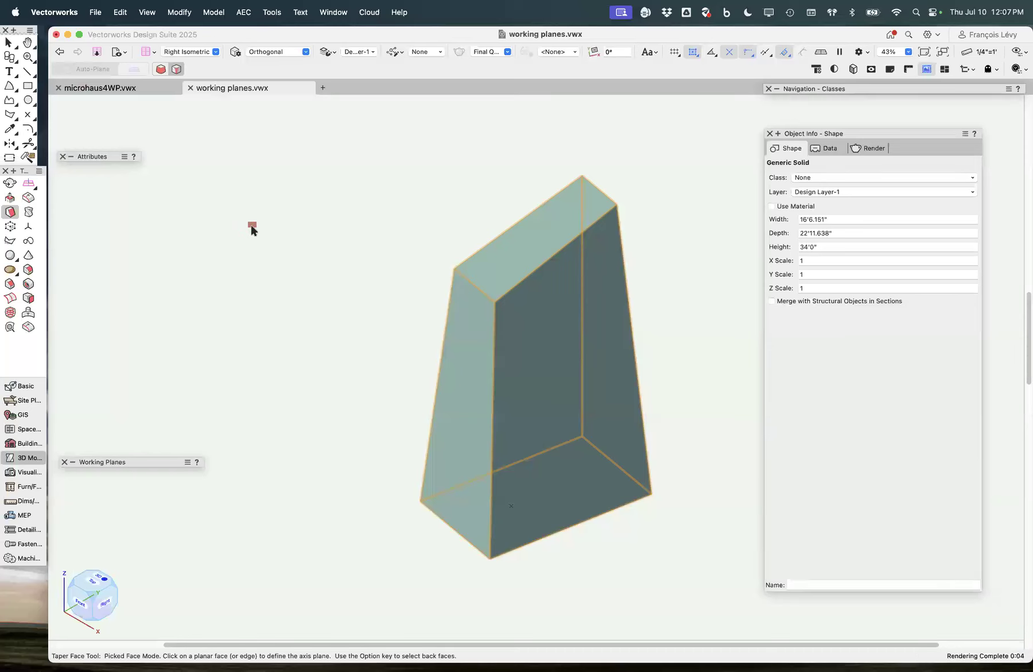
key("x")
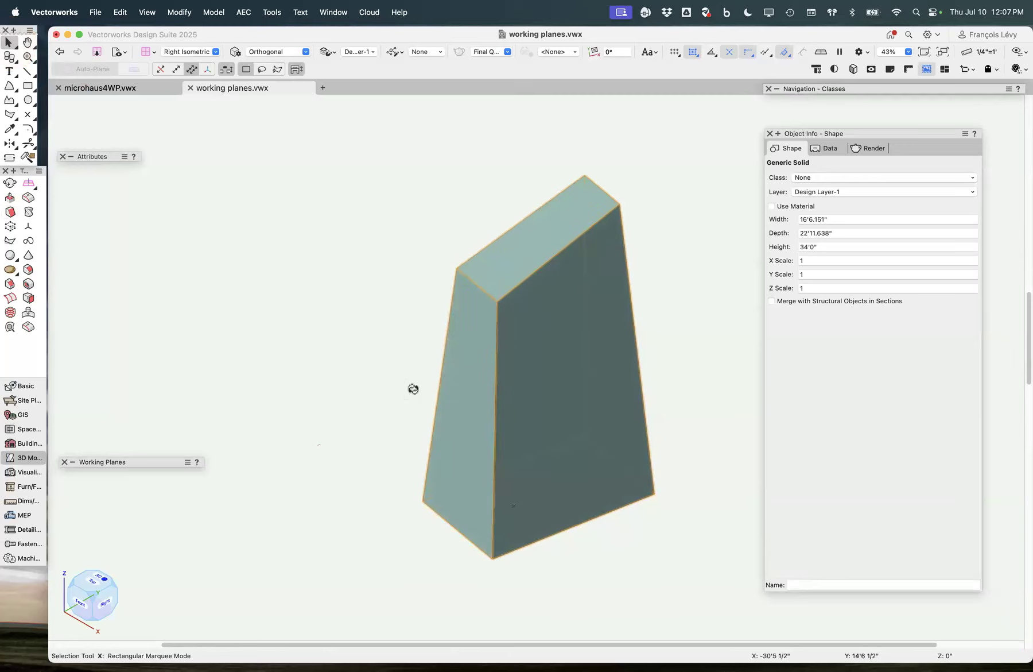
key("semicolon")
mouse_move(412, 437)
left_mouse_down()
mouse_move(535, 433)
mouse_move(495, 397)
mouse_move(279, 418)
mouse_move(429, 434)
mouse_move(424, 452)
left_mouse_up()
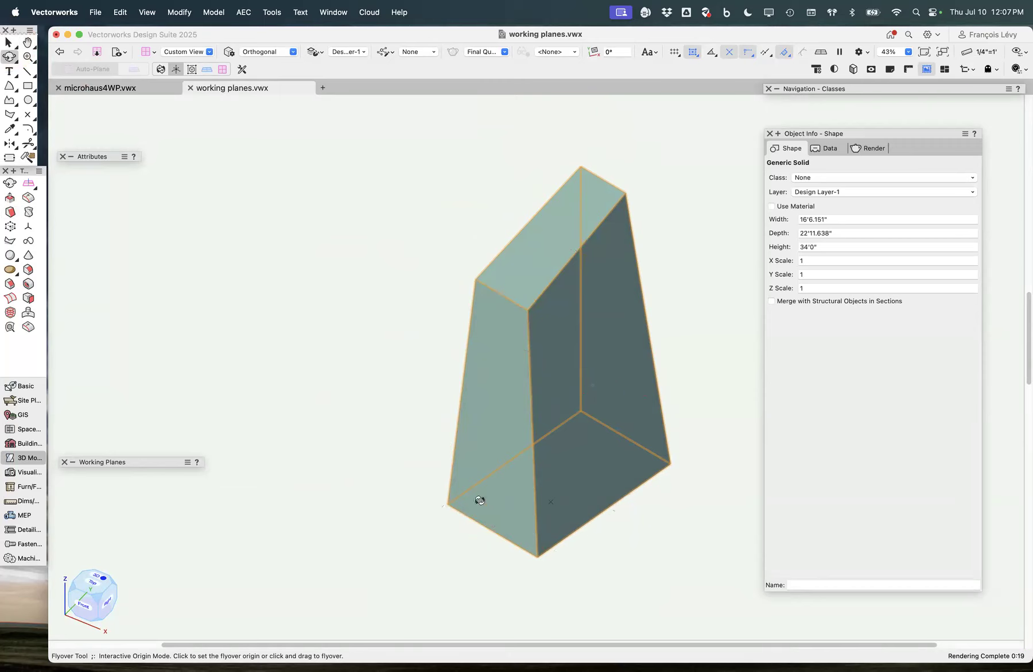
left_click(493, 530)
Step: Examine the block in the standard Right, Back, Top and Bottom views, and return to Top/Plan
key("super+5")
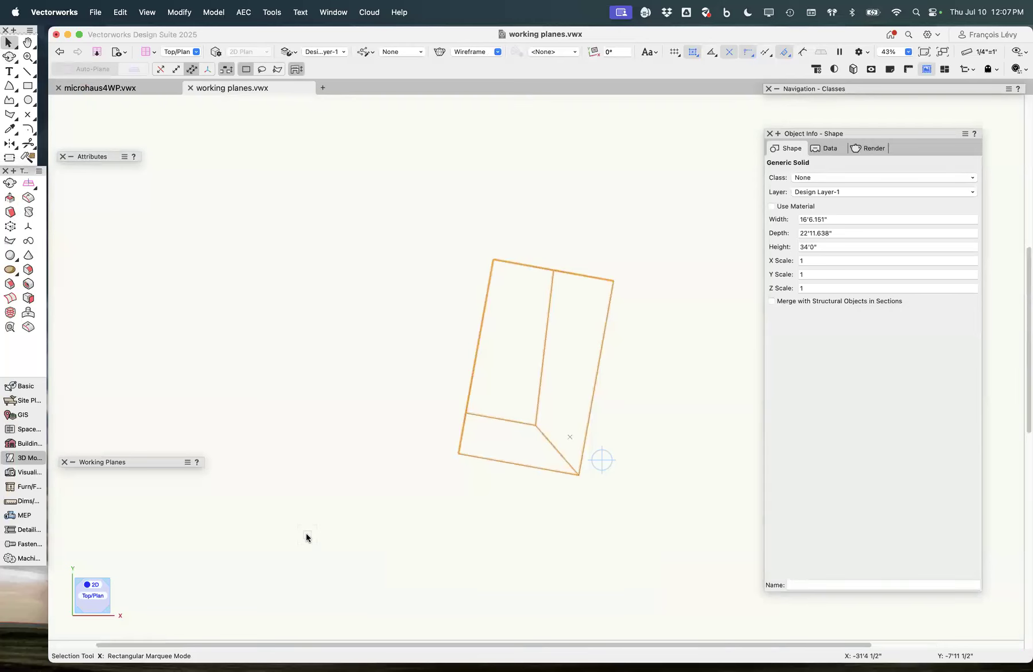
key("alt+shift+super+o")
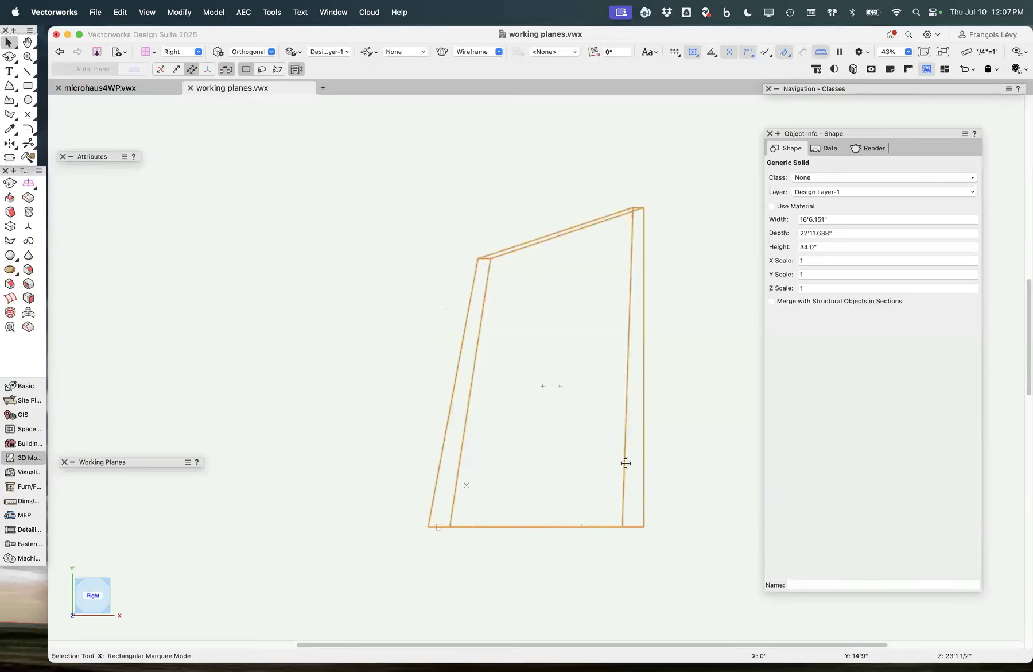
left_click(109, 599)
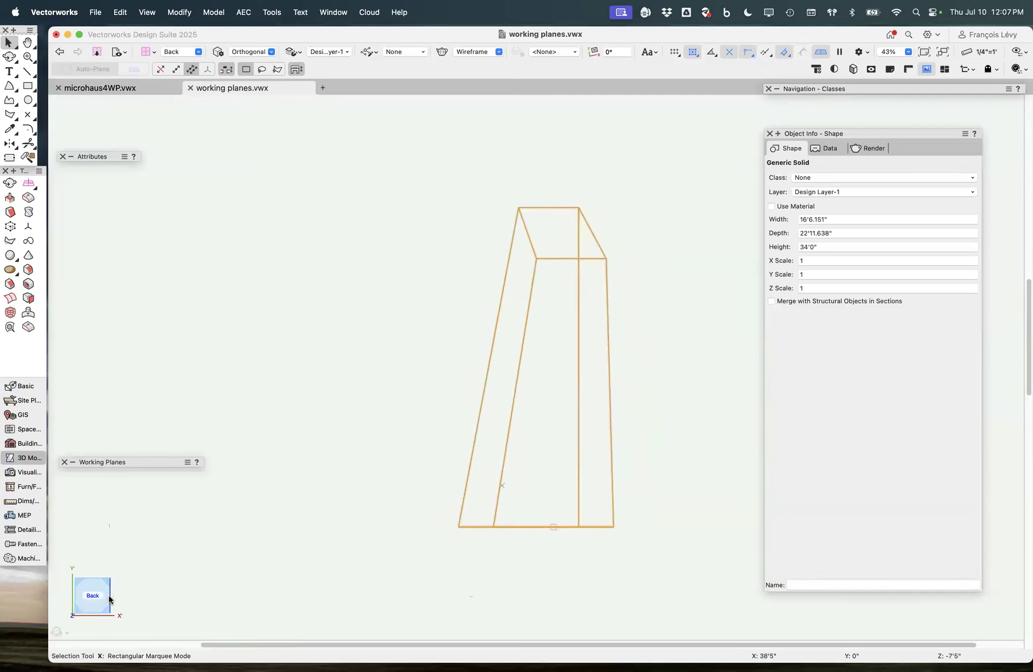
left_click(77, 597)
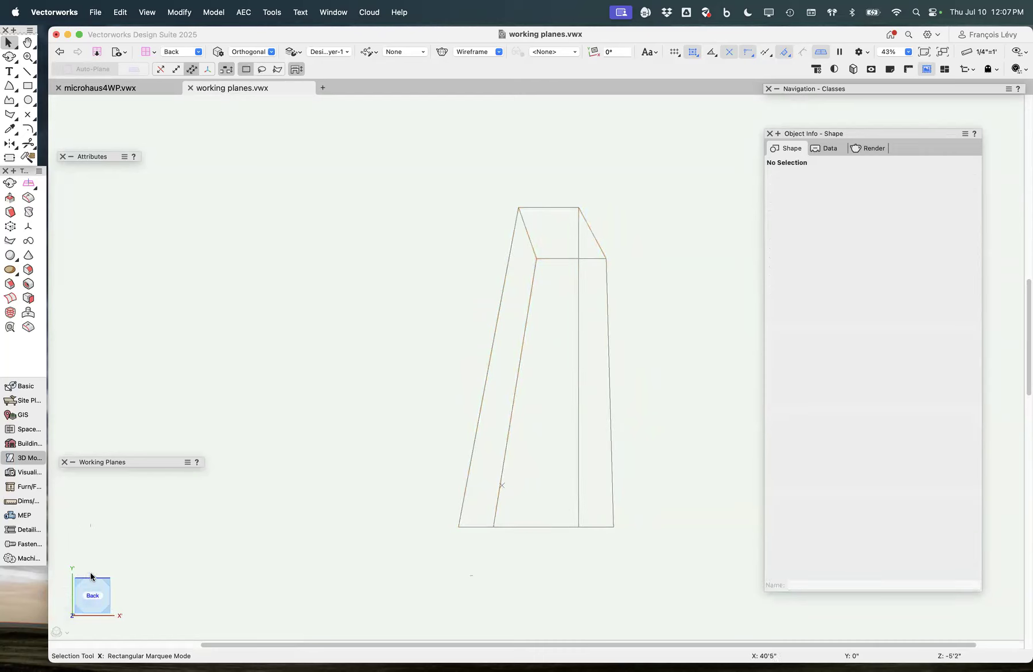
left_click(90, 576)
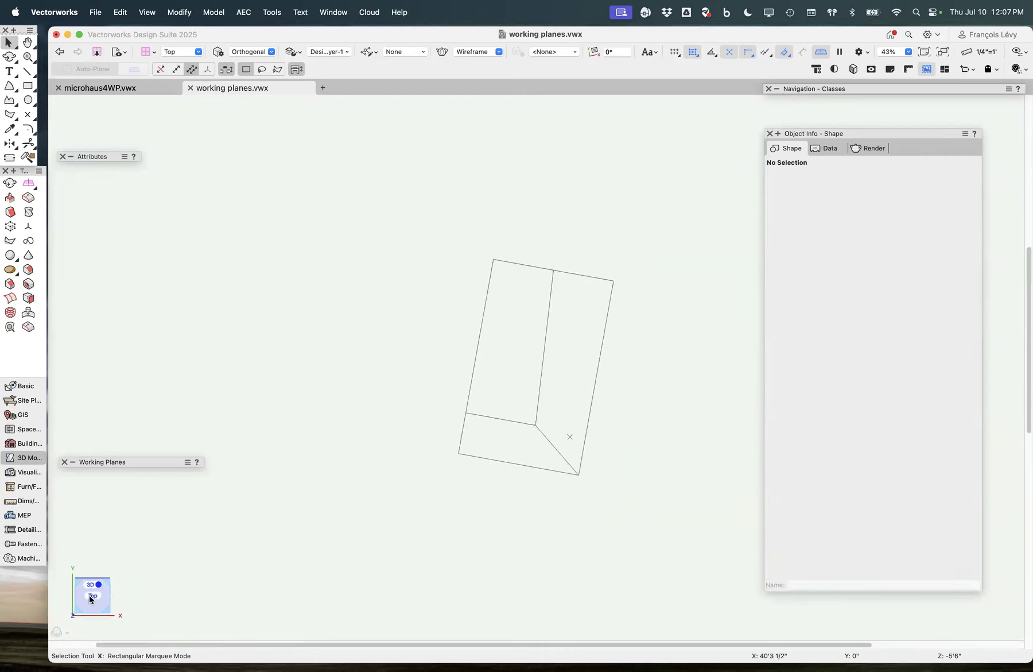
left_click(94, 601)
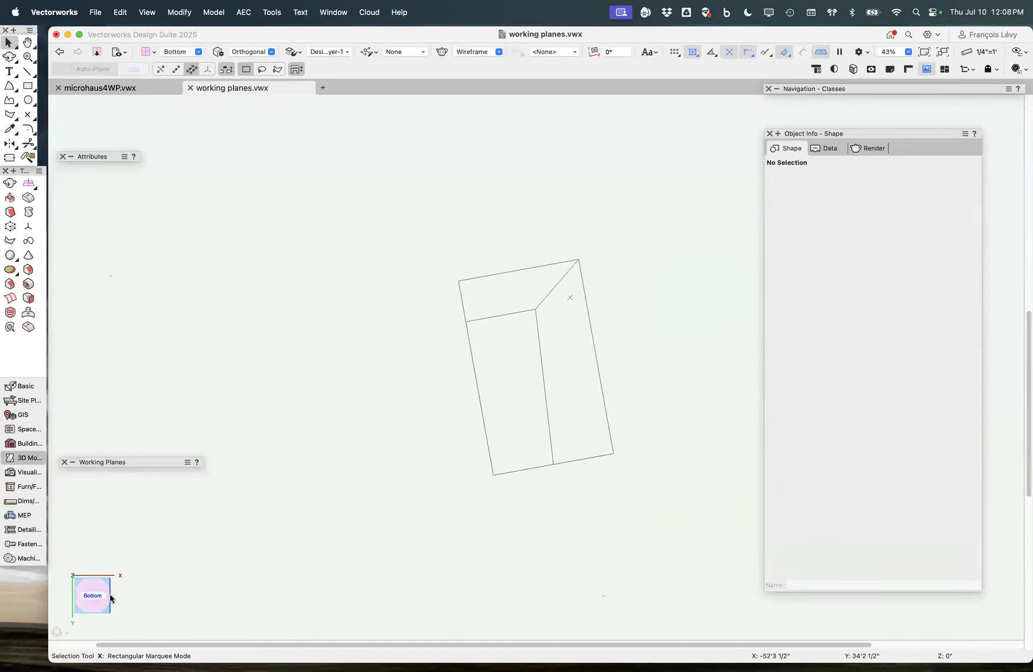
left_click(112, 598)
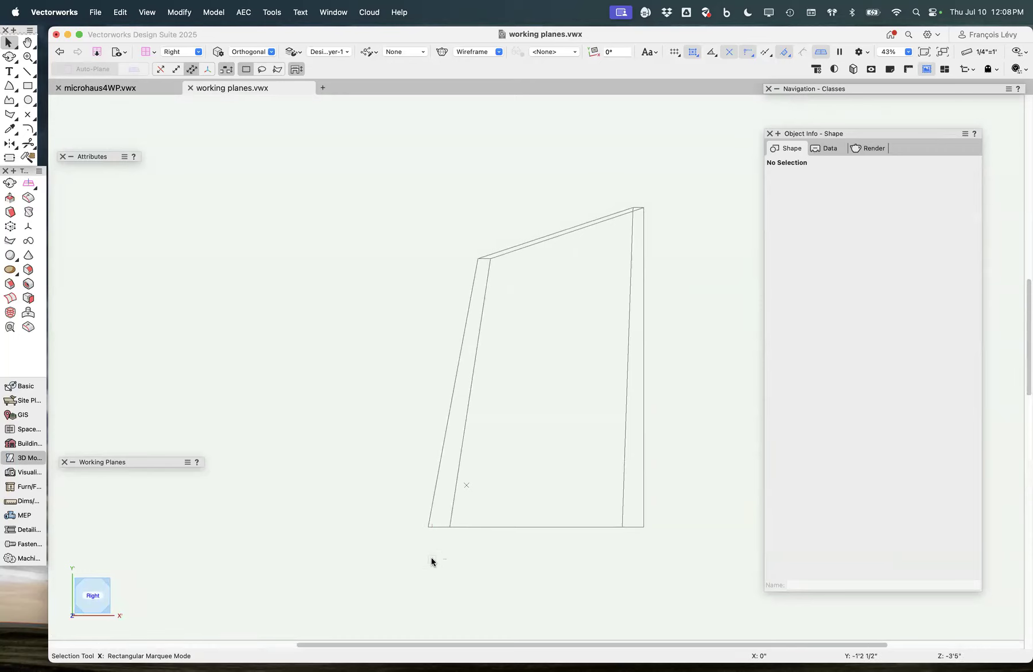
key("cmd+5")
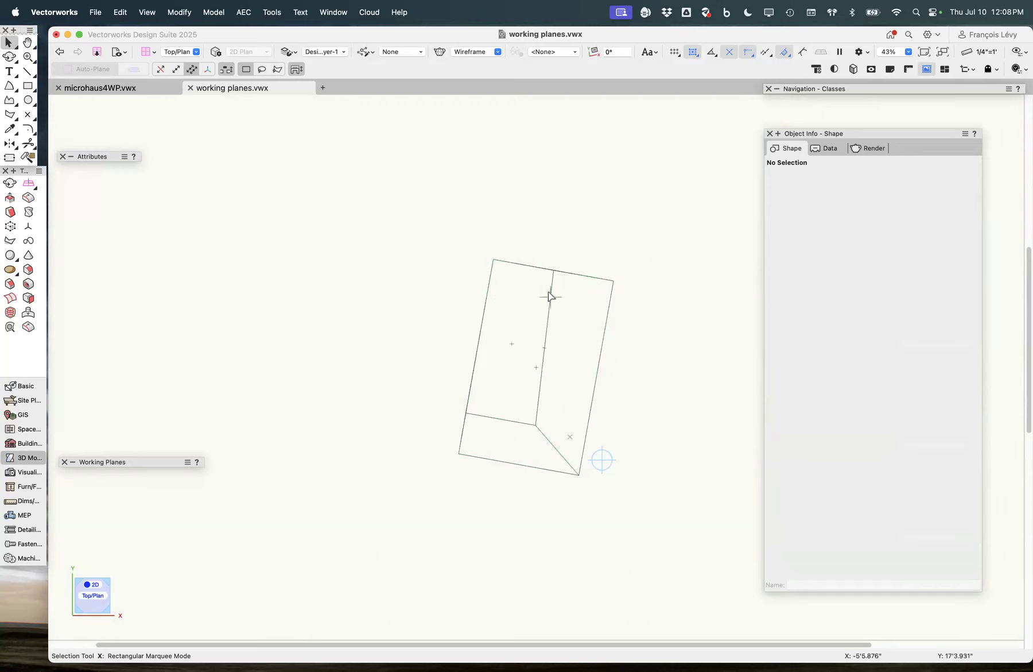
Step: View the block through an orthogonal Set 3D View directed along the long slanted edge of its top face, and return to Top/Plan
left_click(146, 13)
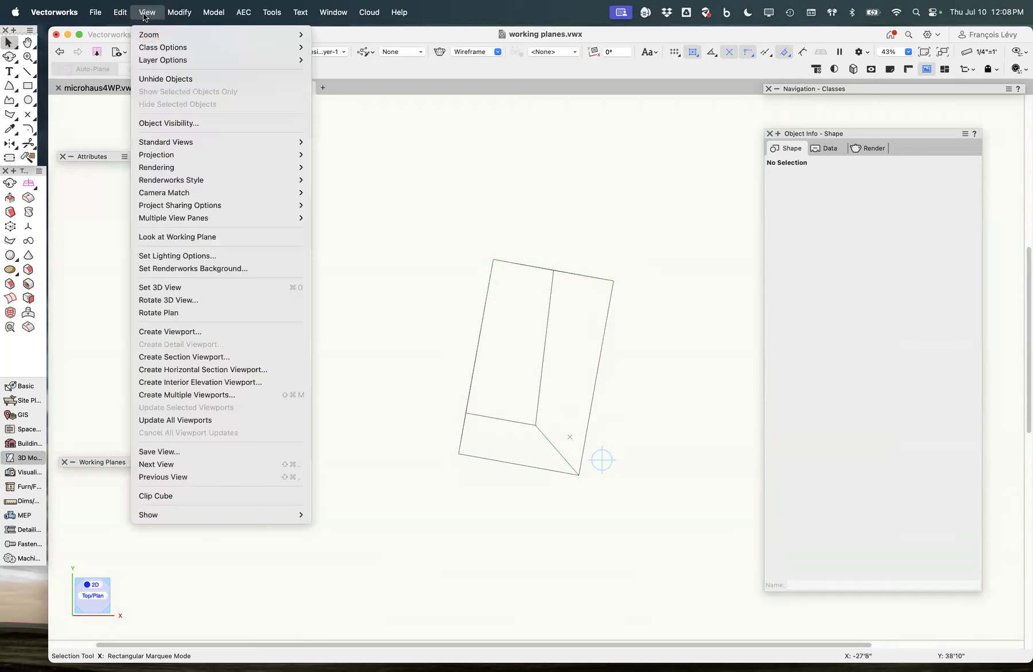
left_click(166, 300)
mouse_move(553, 270)
left_mouse_down()
mouse_move(551, 415)
mouse_move(537, 430)
left_mouse_up()
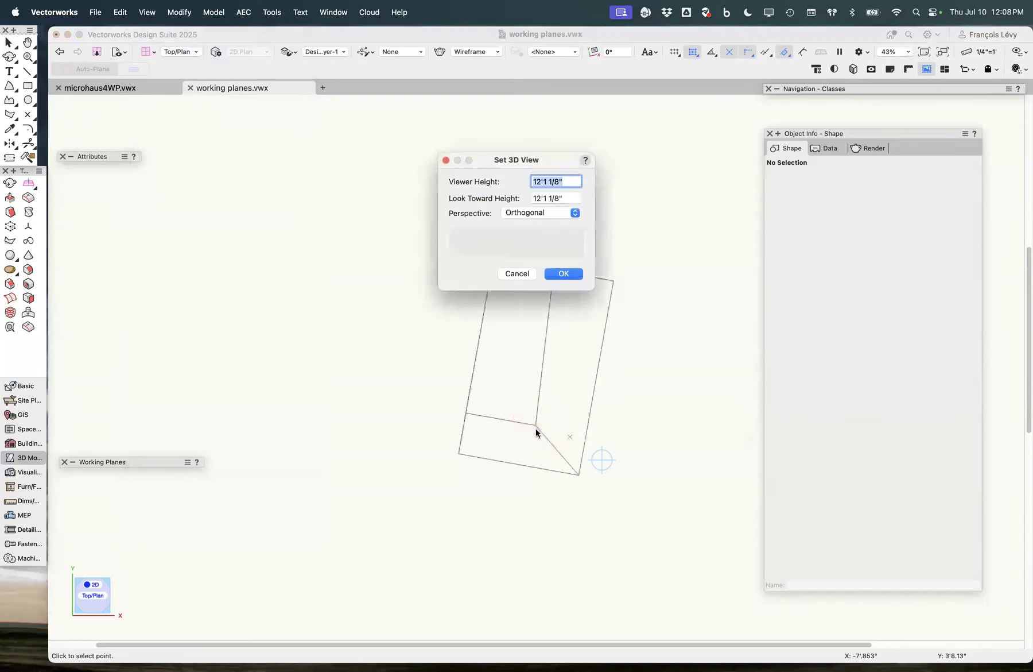
left_click(562, 274)
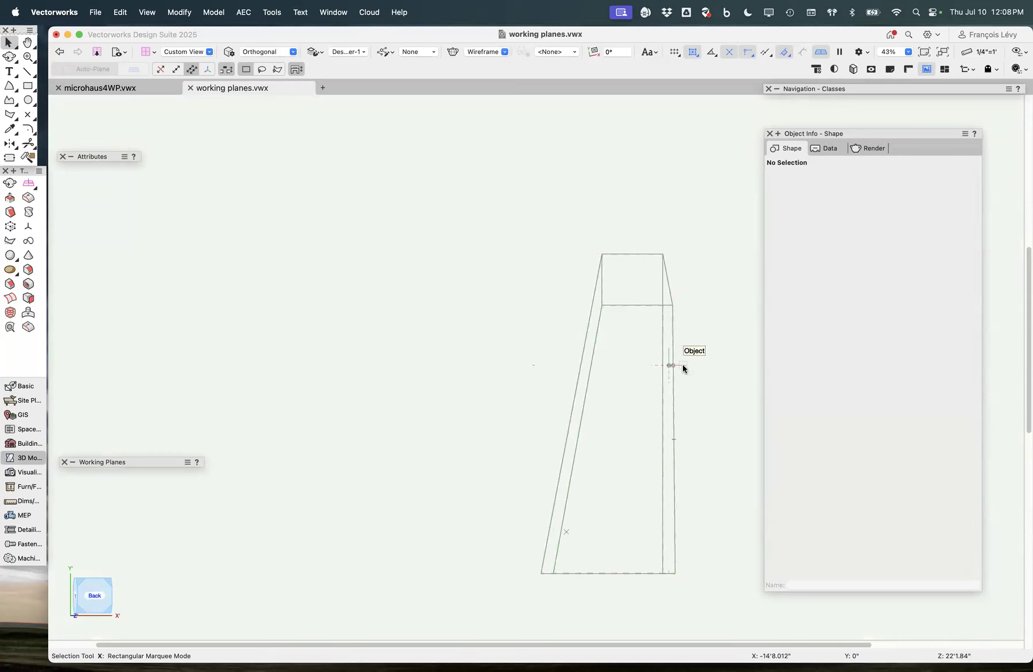
key("super+5")
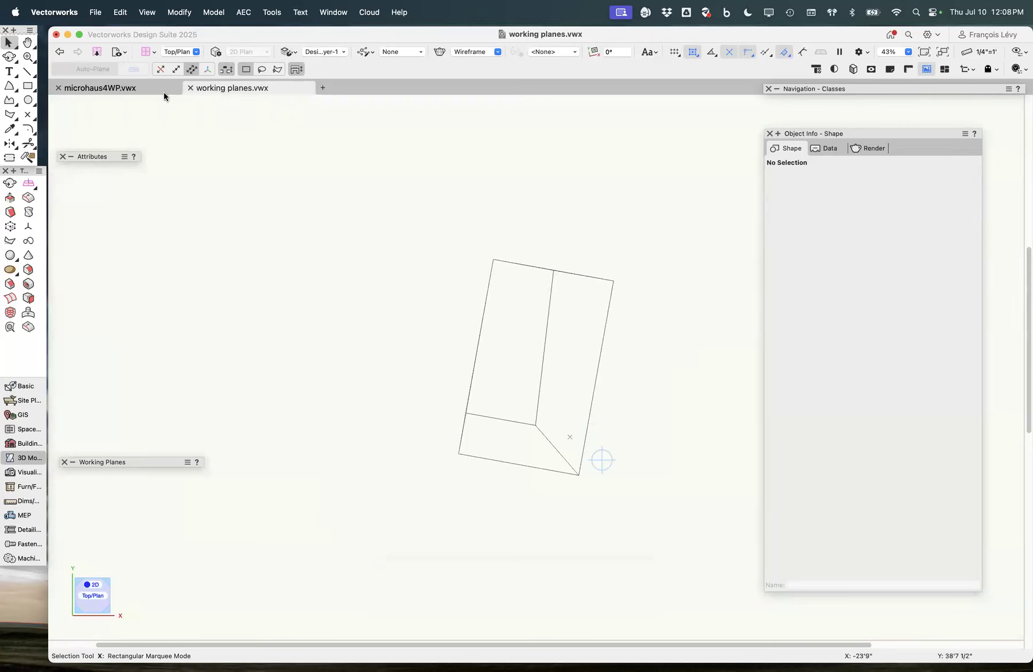
Step: Inspect the sloping top through an orthogonal Set 3D View directed along its low edge, and return to a full Top/Plan view
left_click(147, 11)
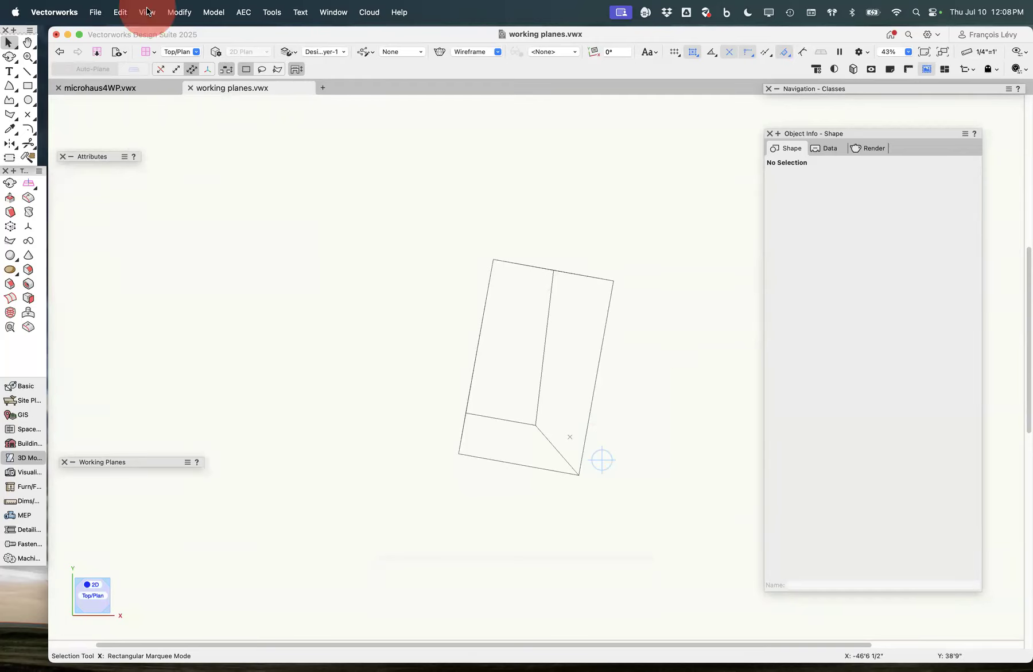
left_click(241, 291)
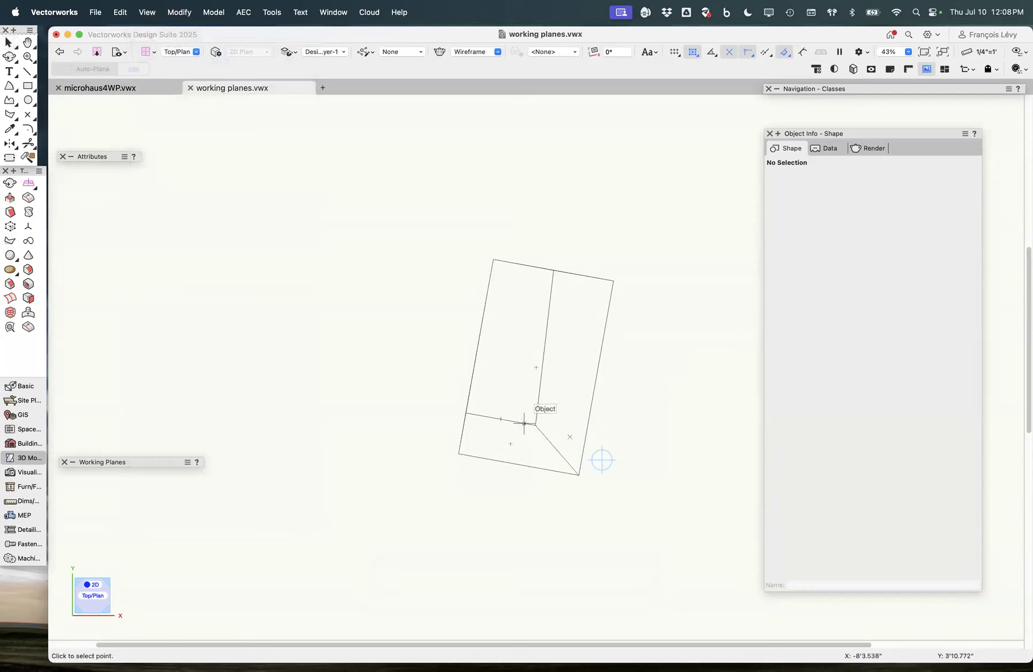
left_click(468, 413)
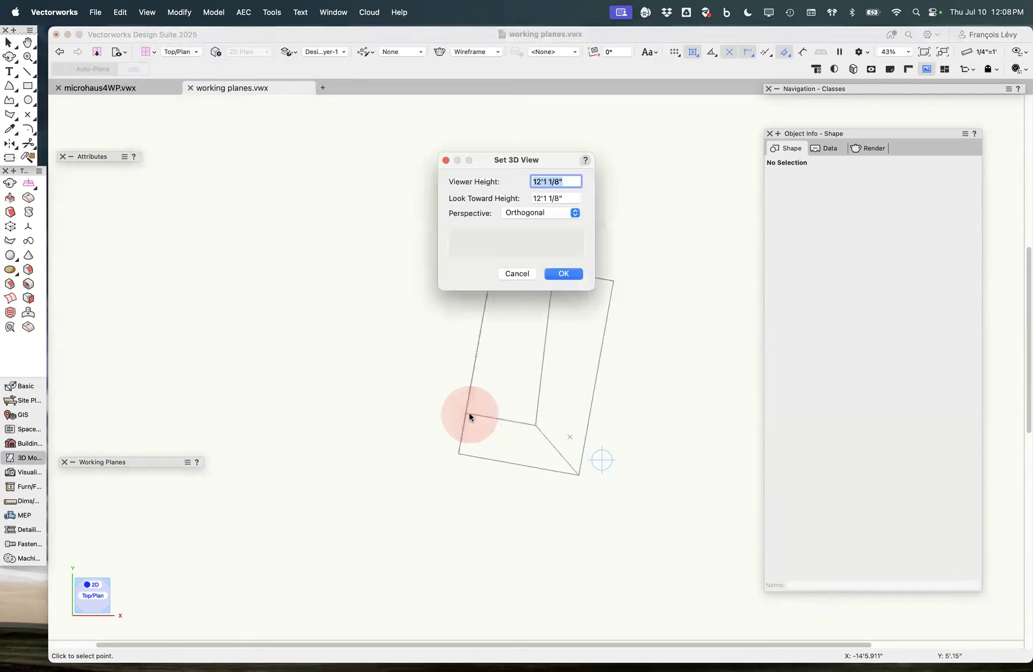
left_click(563, 273)
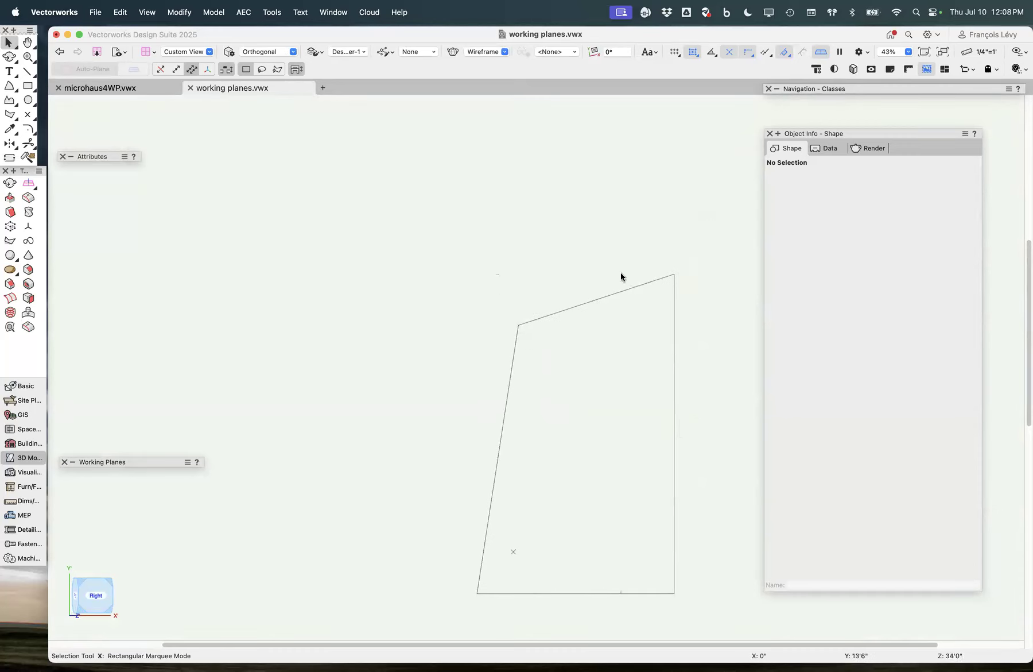
scroll(589, 267, "up", 10)
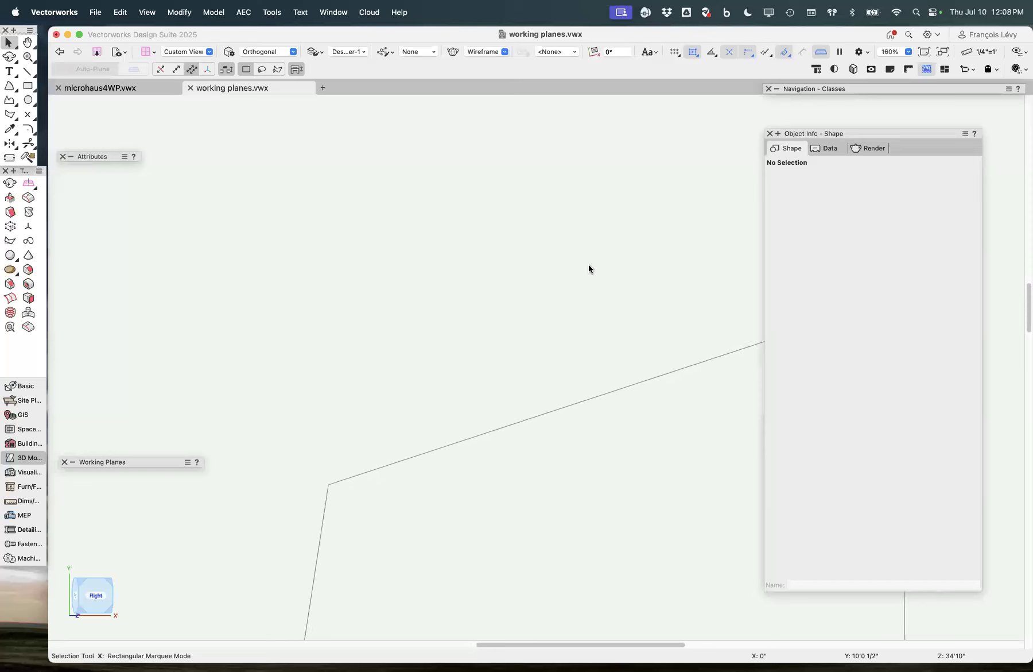
scroll(588, 267, "right", 3)
scroll(589, 267, "down", 3)
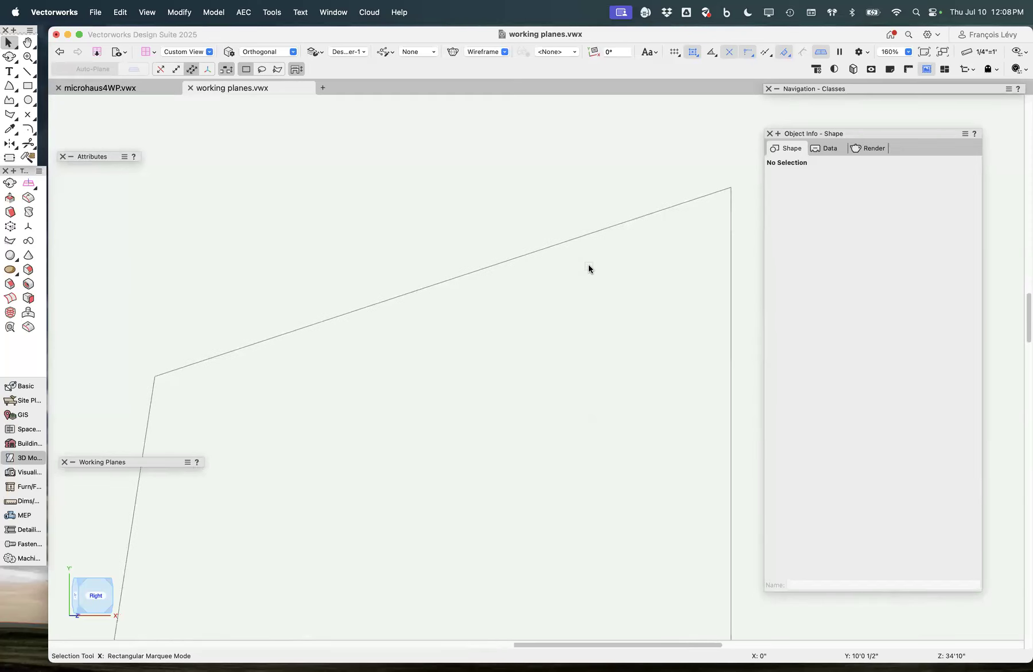
scroll(589, 267, "left", 1)
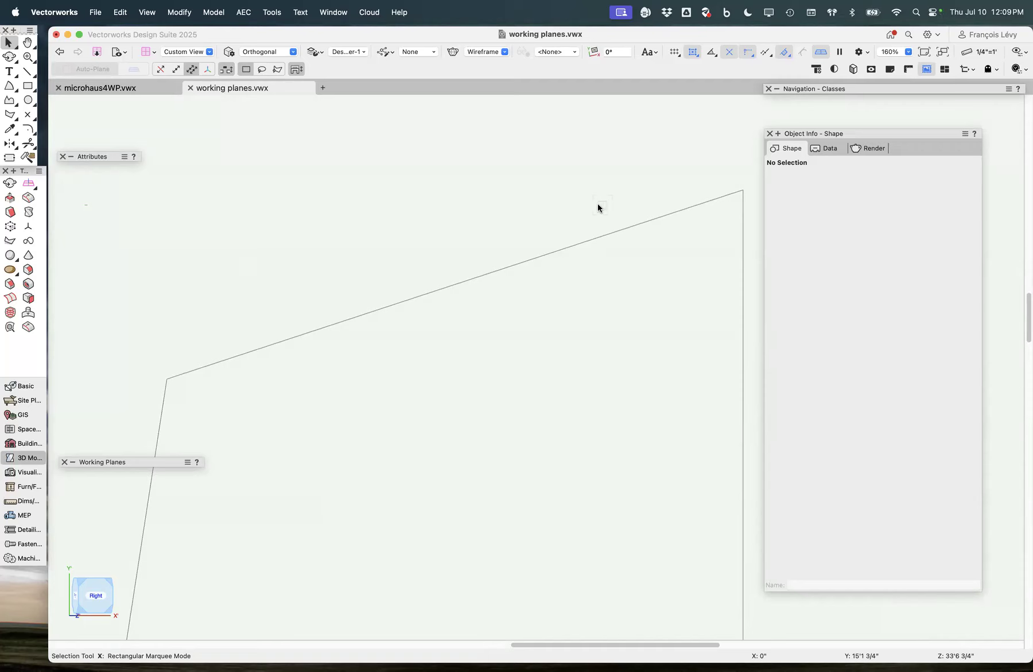
key("super+5")
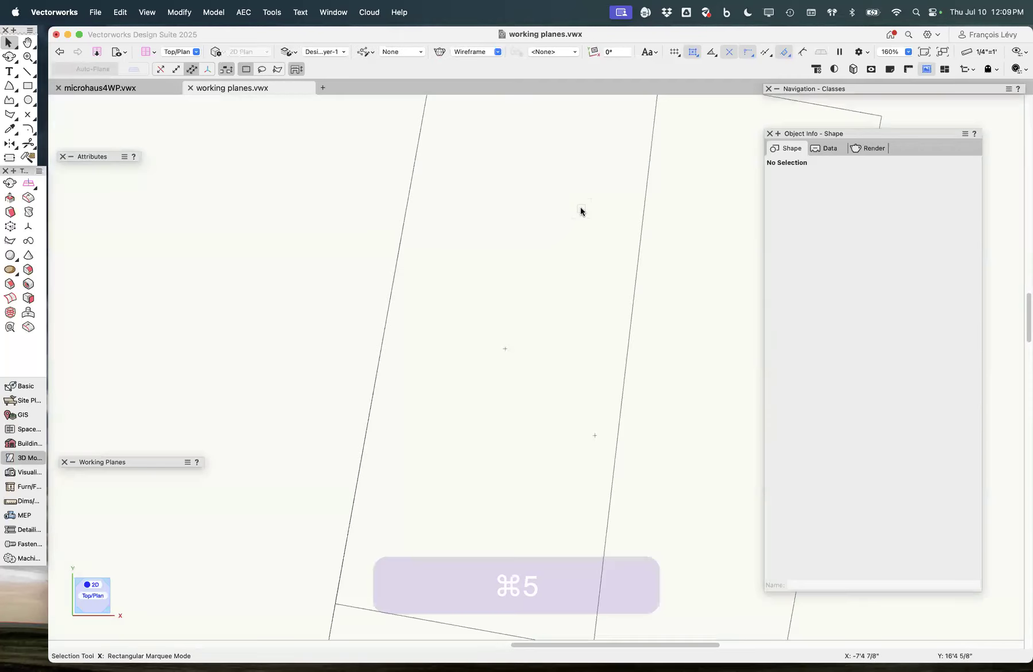
key("super+2")
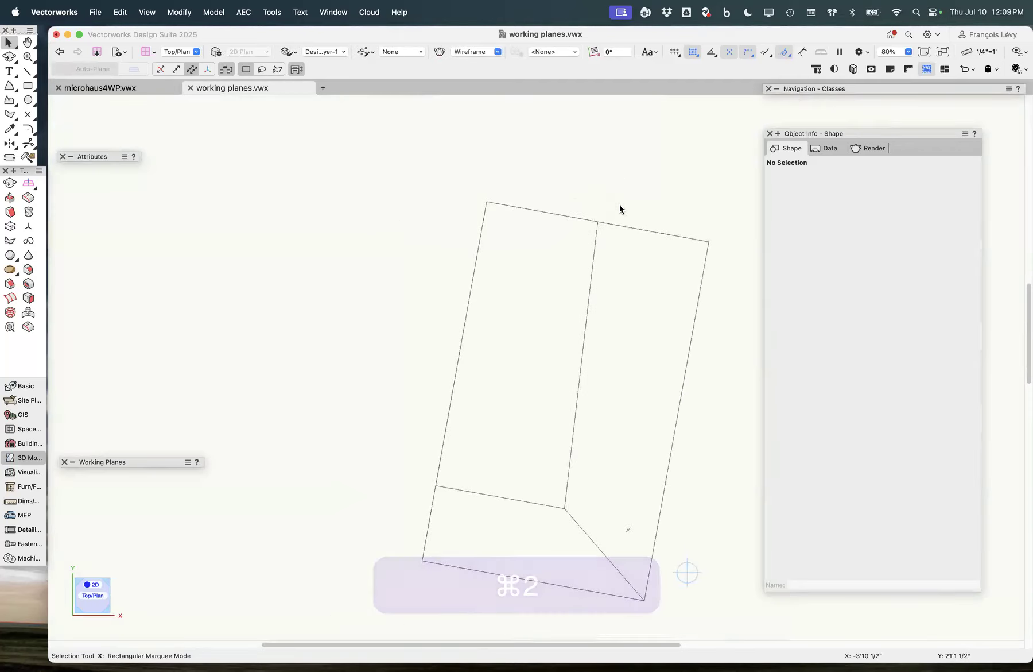
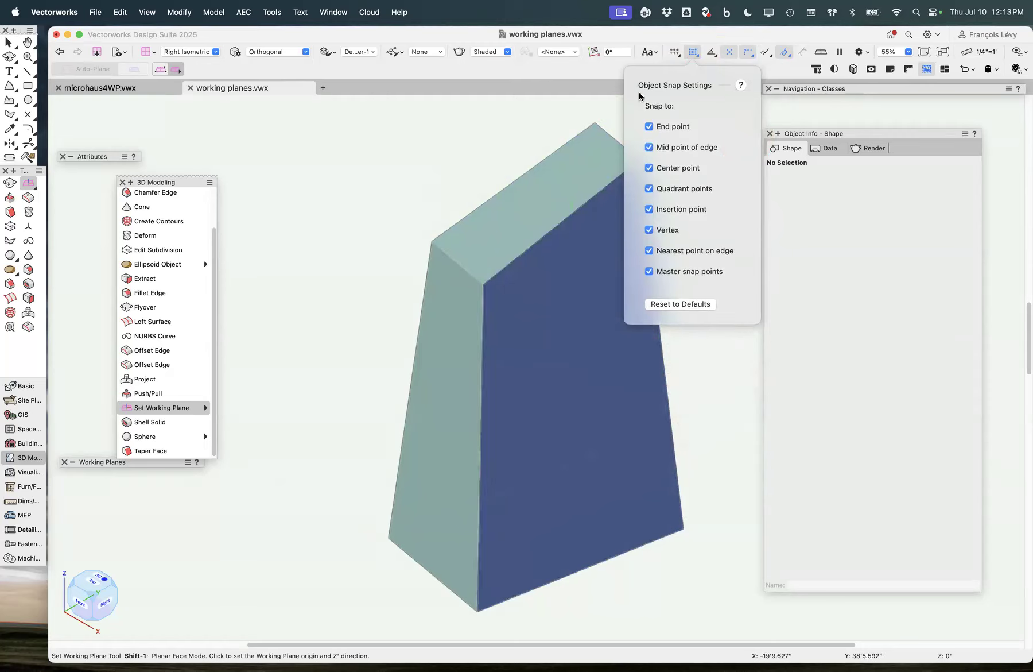
Step: Close the object snap settings and set the working plane on the block's wide tapered face, with its origin at the face's center
left_click(693, 51)
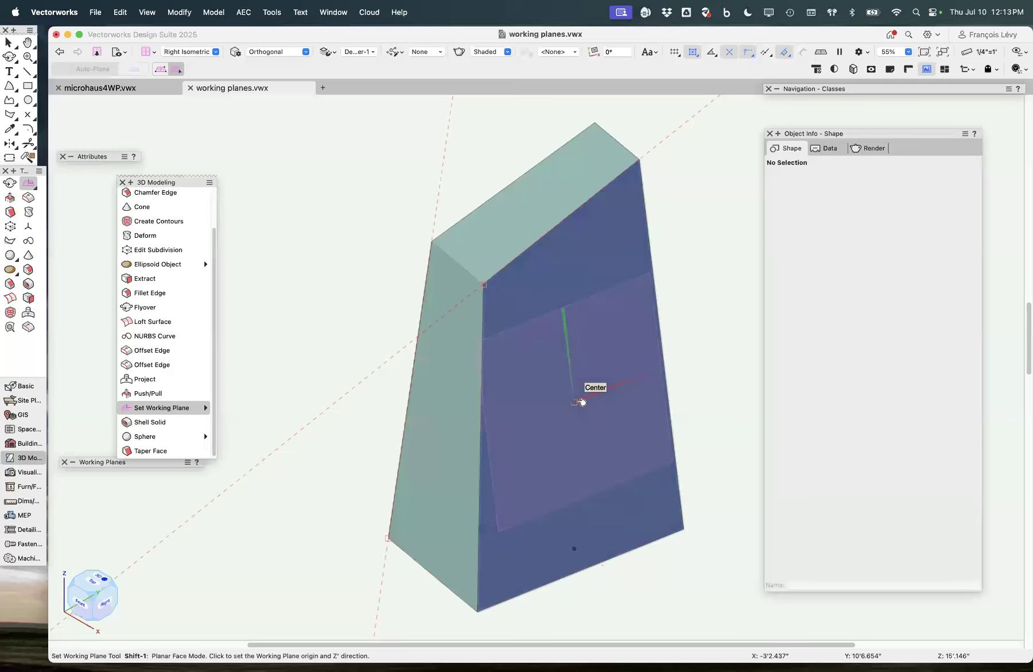
left_click(579, 402)
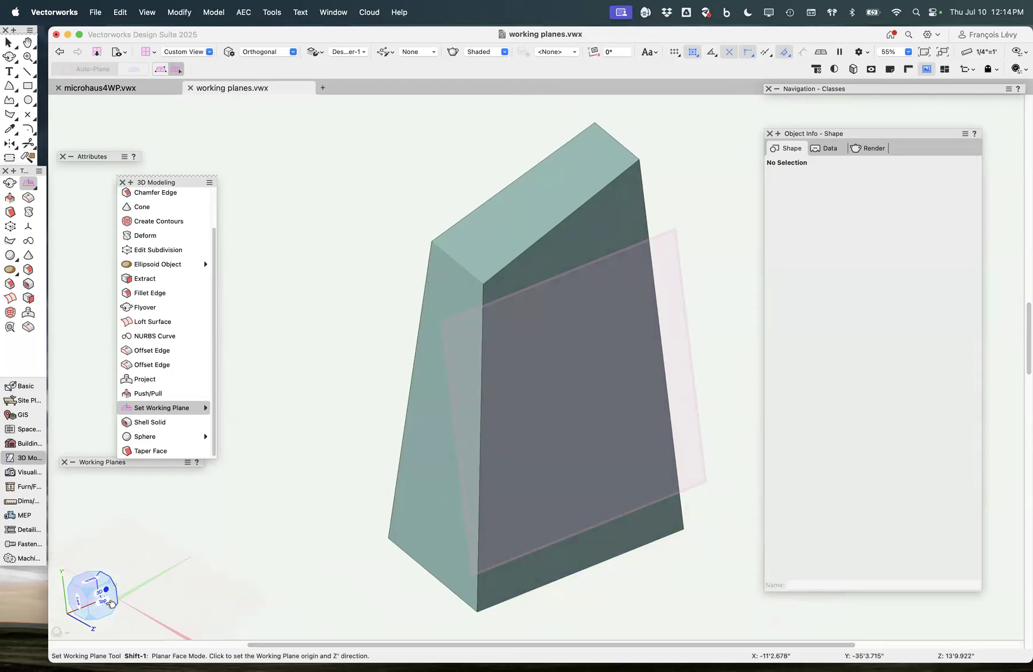
Step: Examine the block relative to the working plane in Top, Right, Bottom and Left views and a flyover, and return to Top
left_click_drag(113, 604, 111, 603)
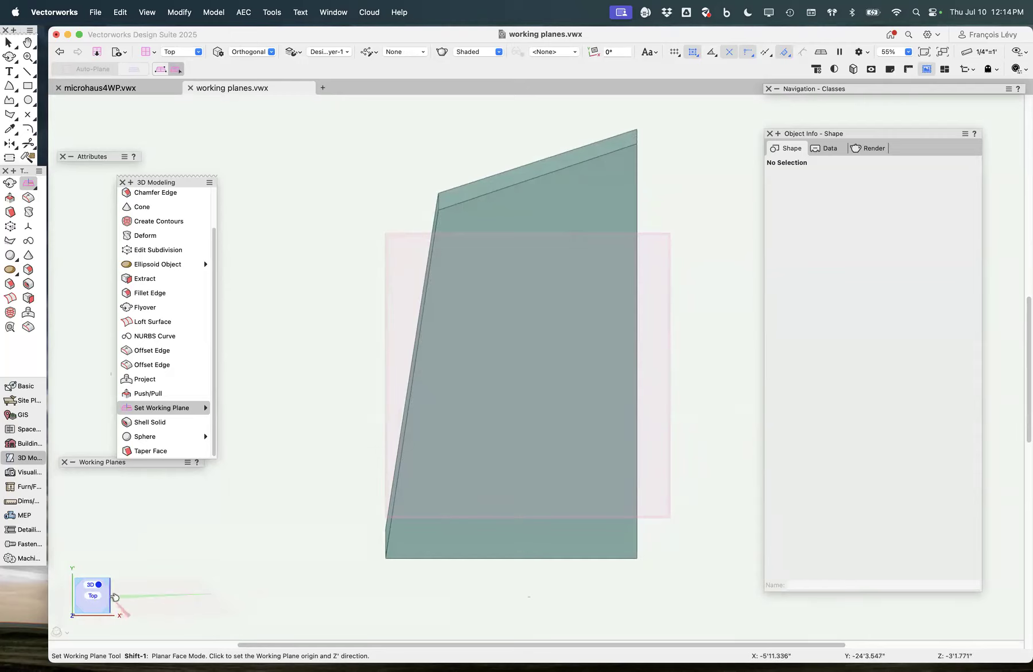
left_click(114, 597)
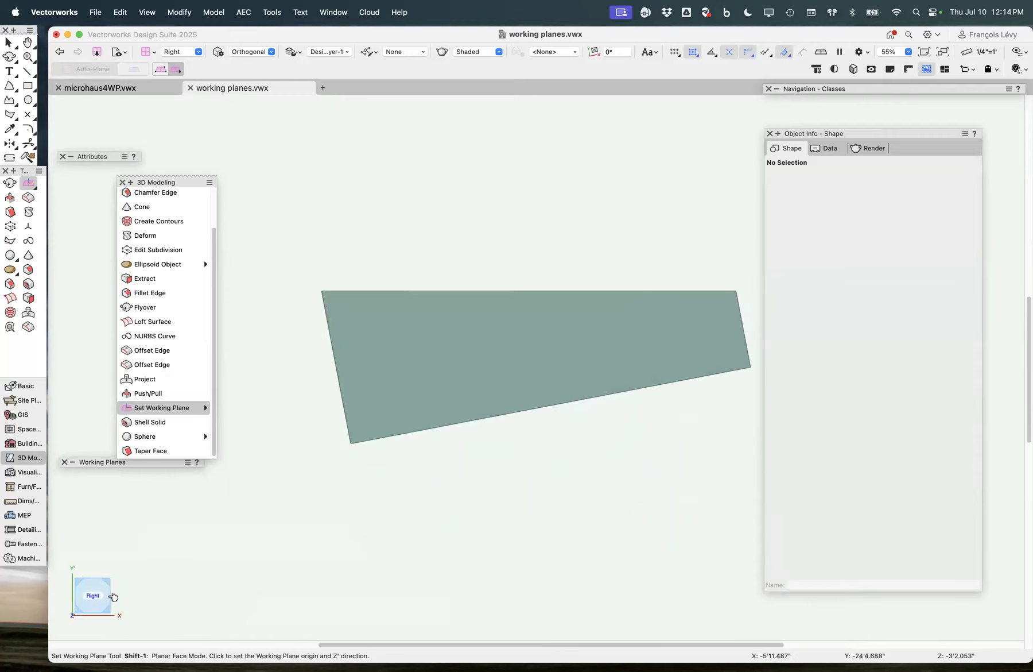
left_click(96, 612)
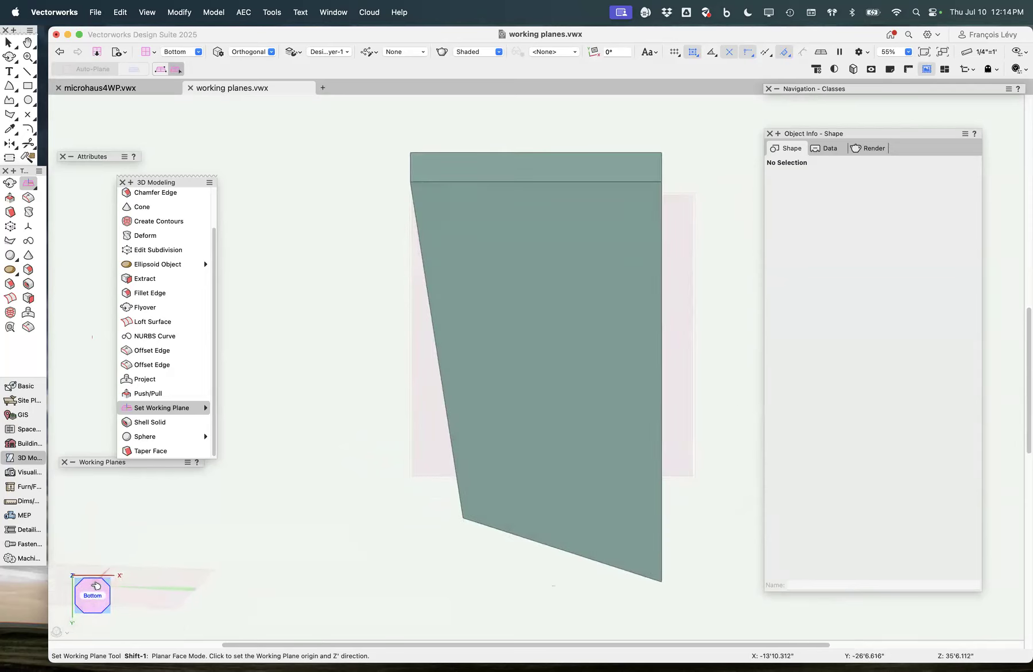
left_click(96, 585)
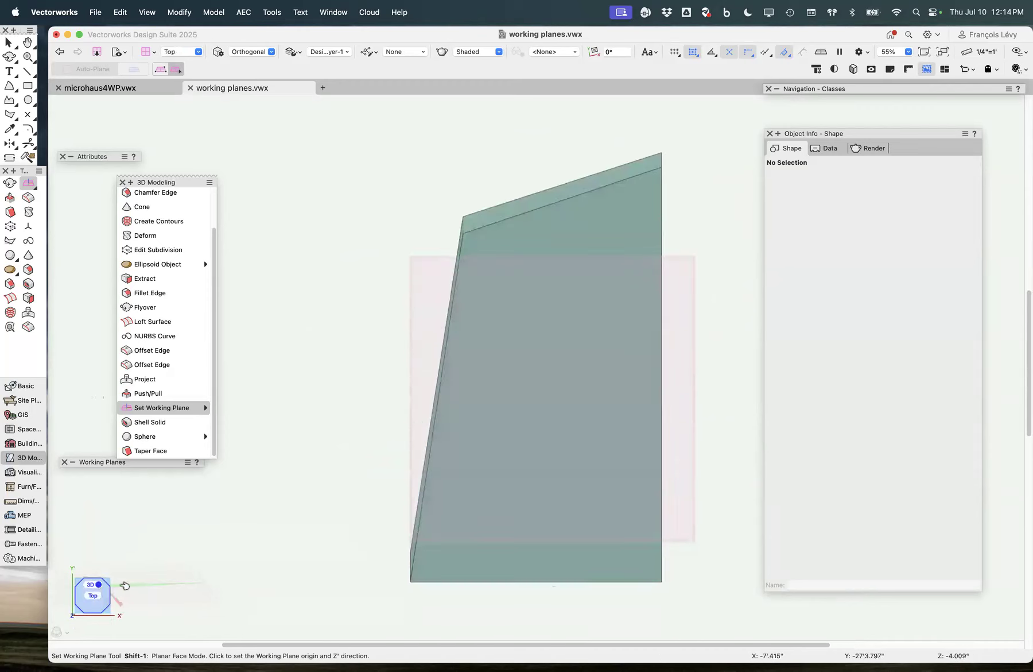
left_click(74, 600)
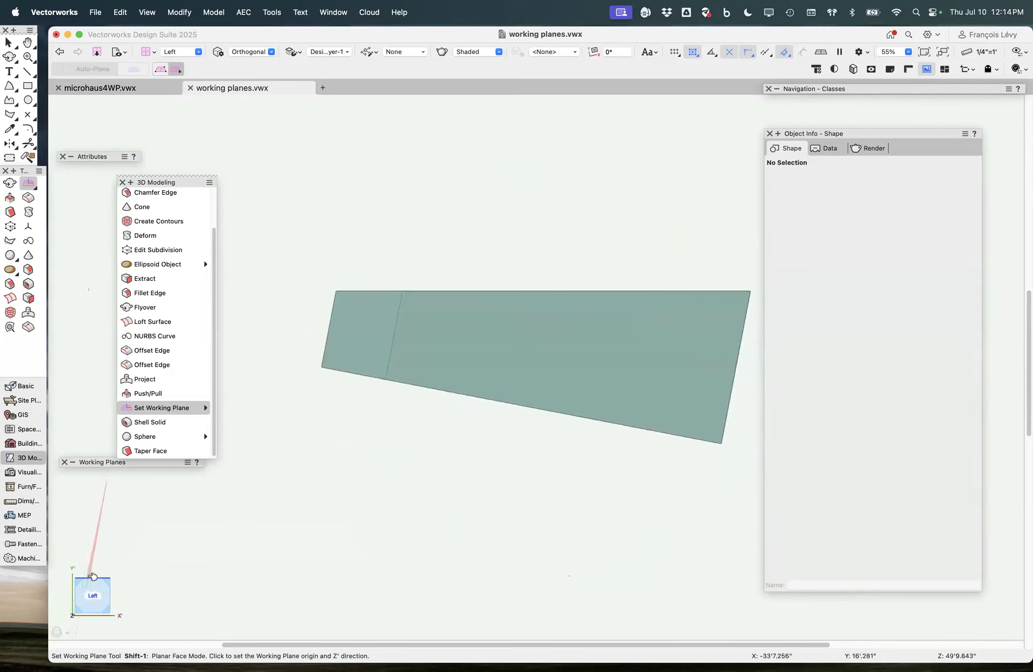
left_click(93, 576)
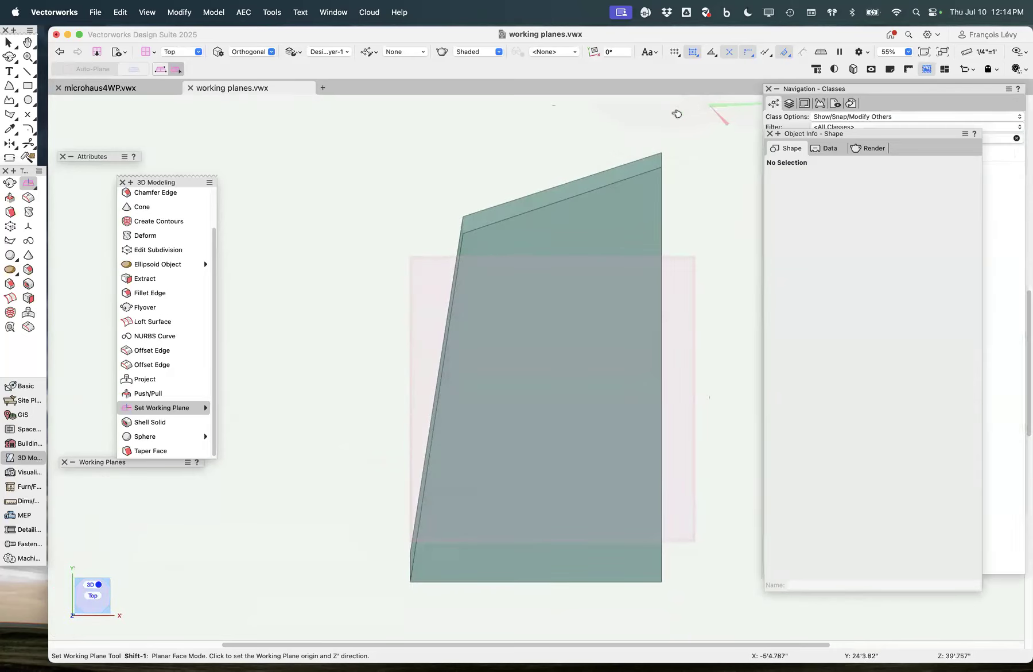
left_click(649, 122)
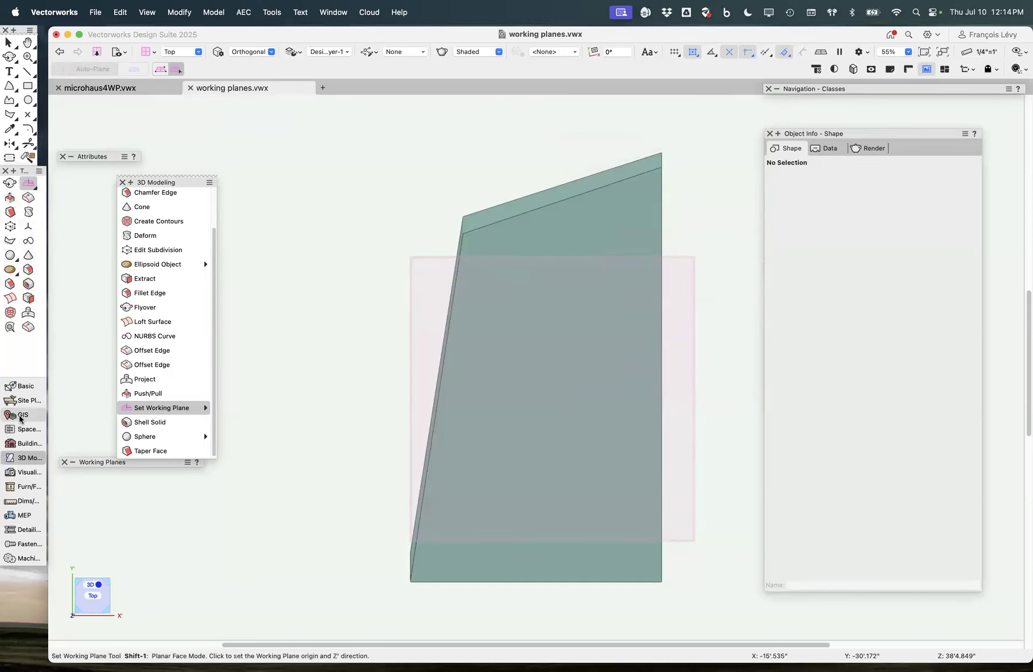
left_click(10, 183)
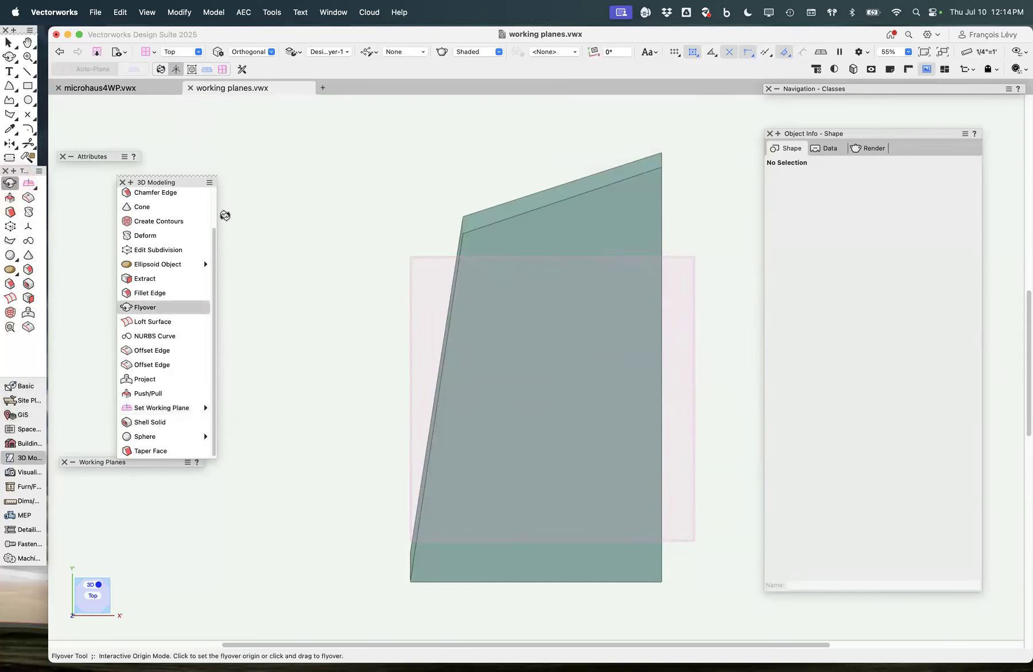
left_click_drag(587, 449, 555, 312)
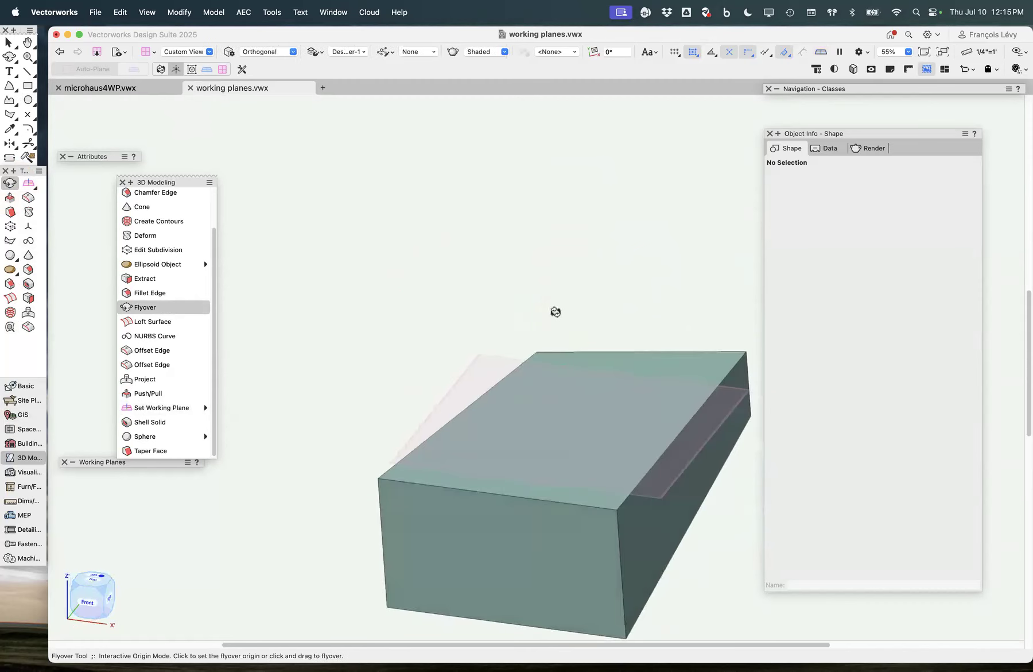
left_click(92, 582)
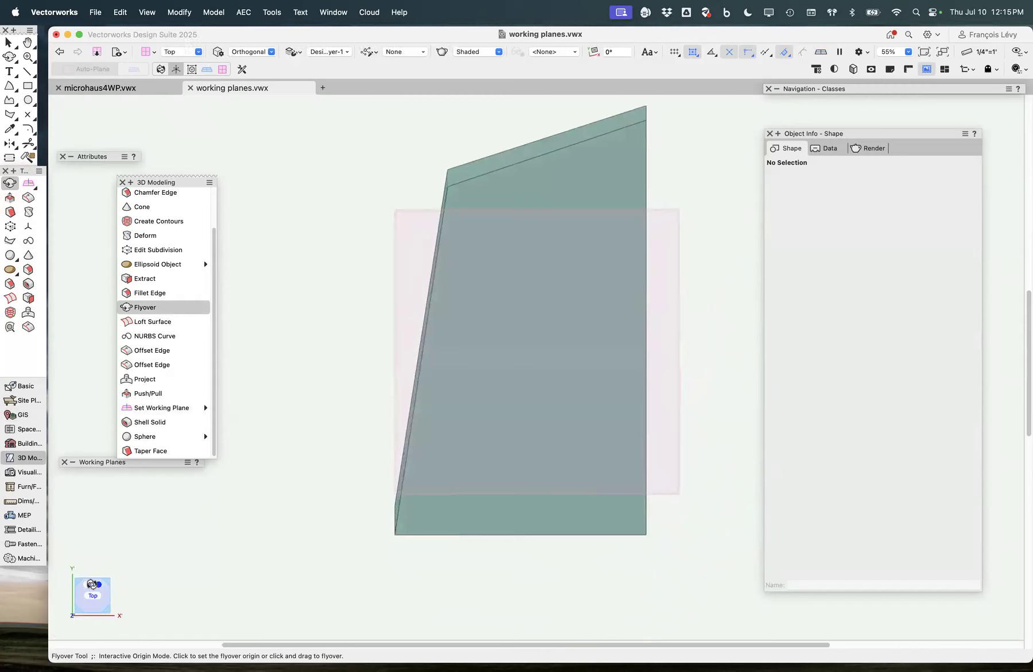
Step: Draw three rectangles on the working plane: about 5'5" by 3'3" near the top, one on the bottom edge, and about 9'7" by 7'1" mid-face
left_click(27, 86)
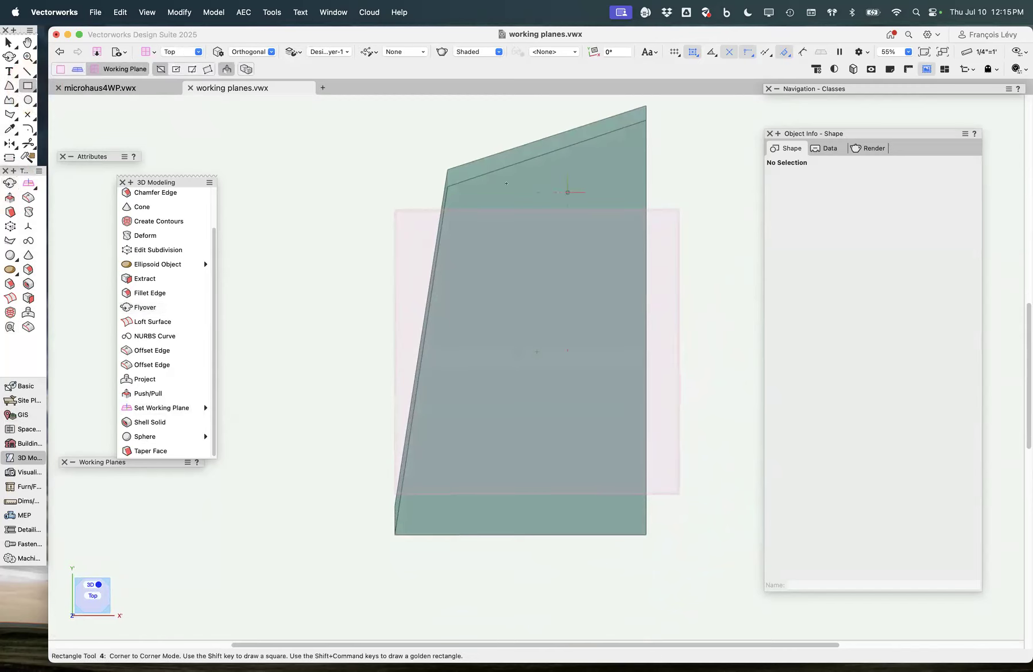
left_click_drag(506, 187, 570, 225)
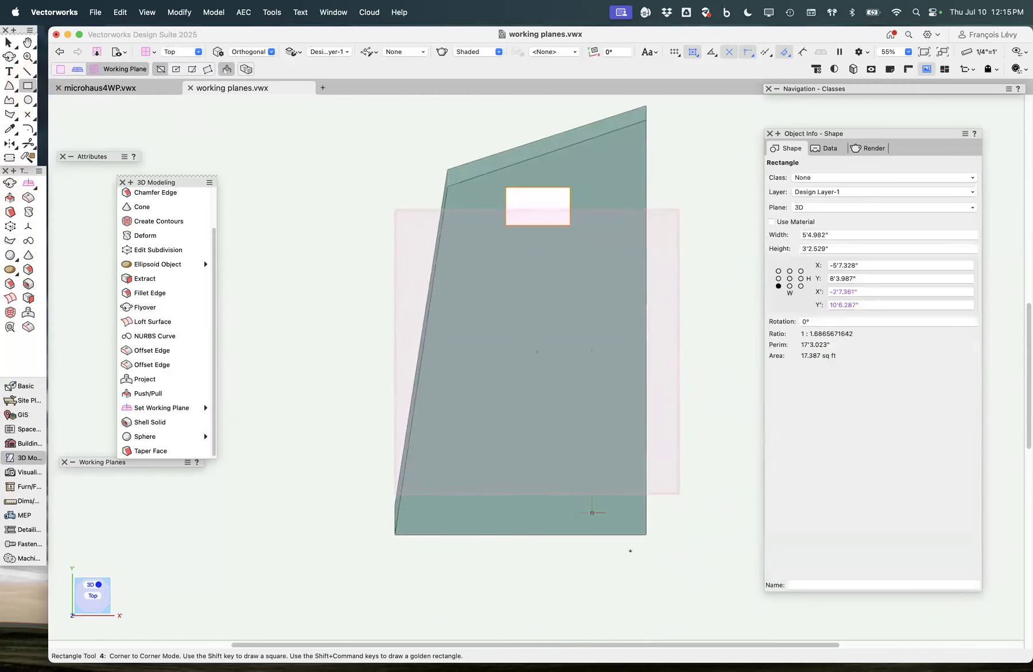
left_click_drag(622, 525, 560, 454)
left_click_drag(451, 347, 564, 263)
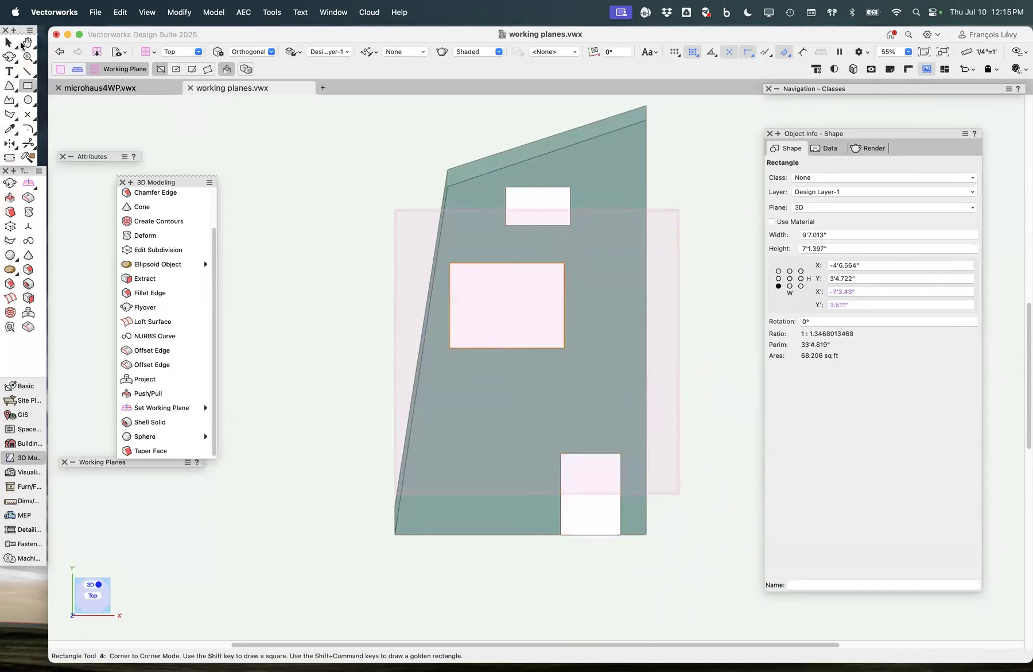
left_click(10, 56)
left_click_drag(355, 452, 352, 356)
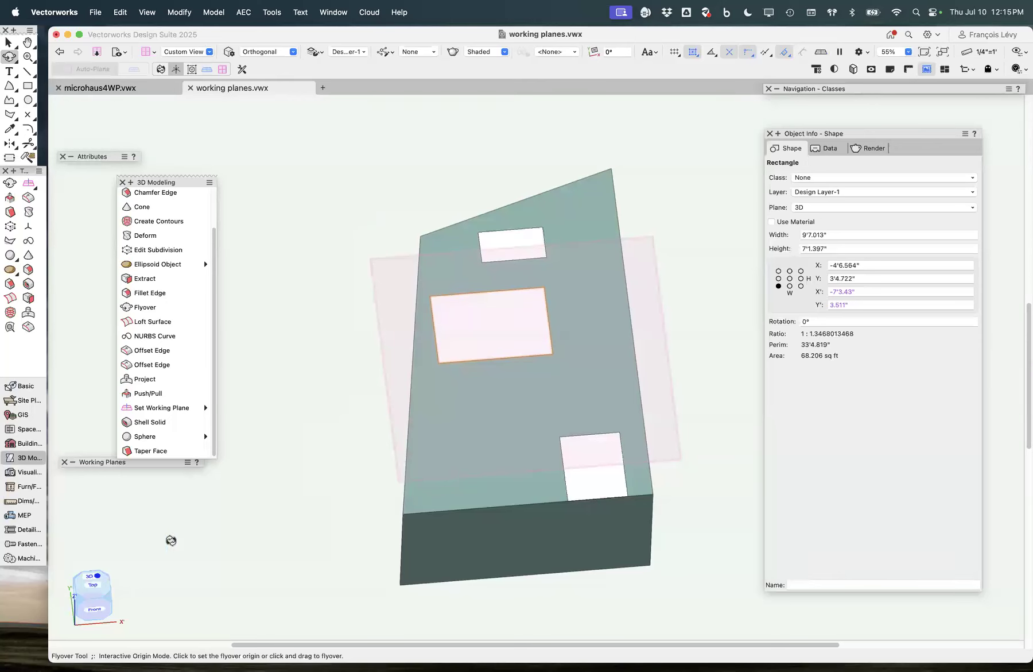
left_click(95, 585)
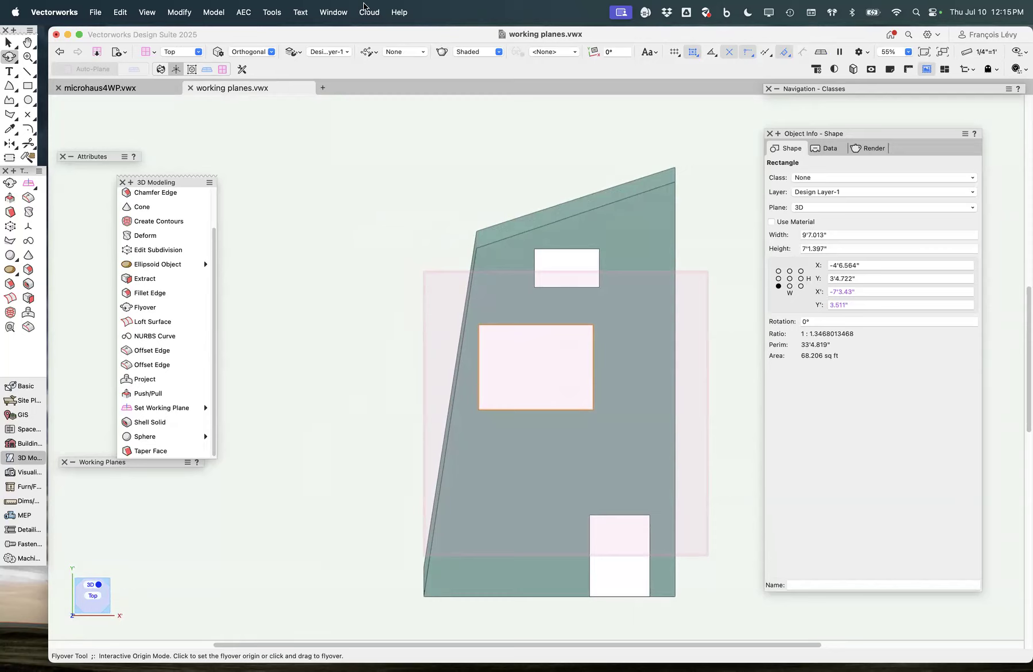
Step: Search the commands for "save" to locate Save Working Plane
left_click(148, 12)
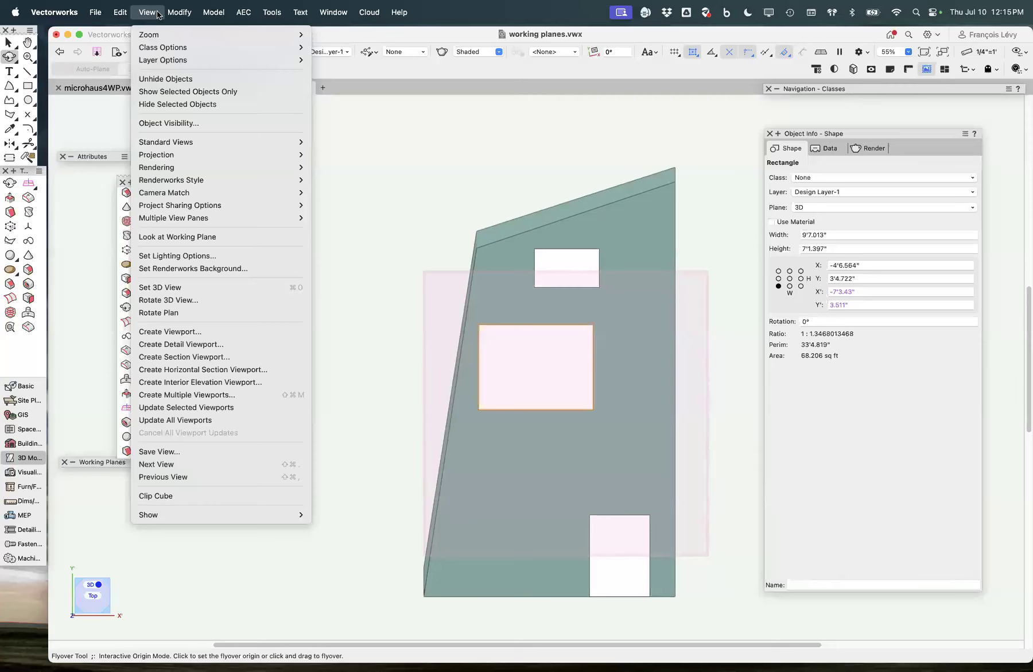
left_click(400, 12)
left_click(401, 12)
type("sae")
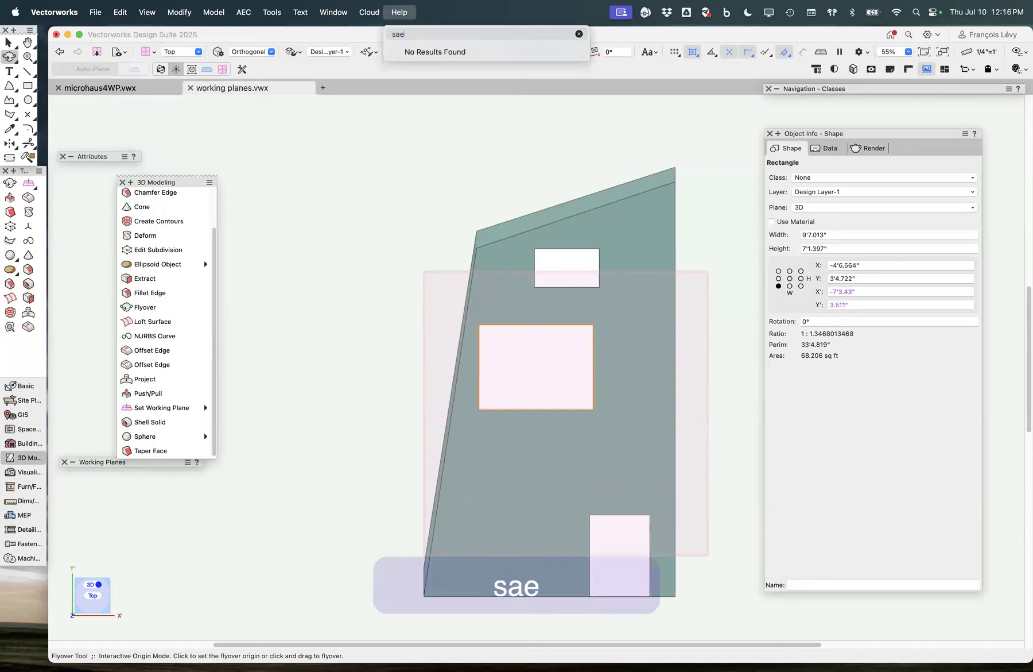
key("BackSpace")
type("ve")
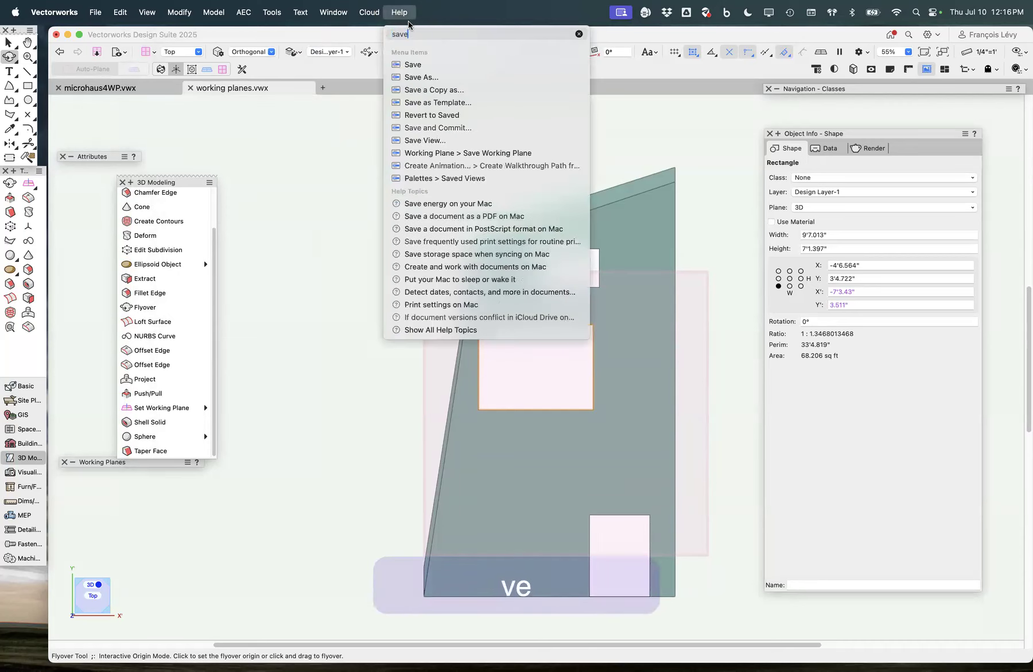
mouse_move(441, 153)
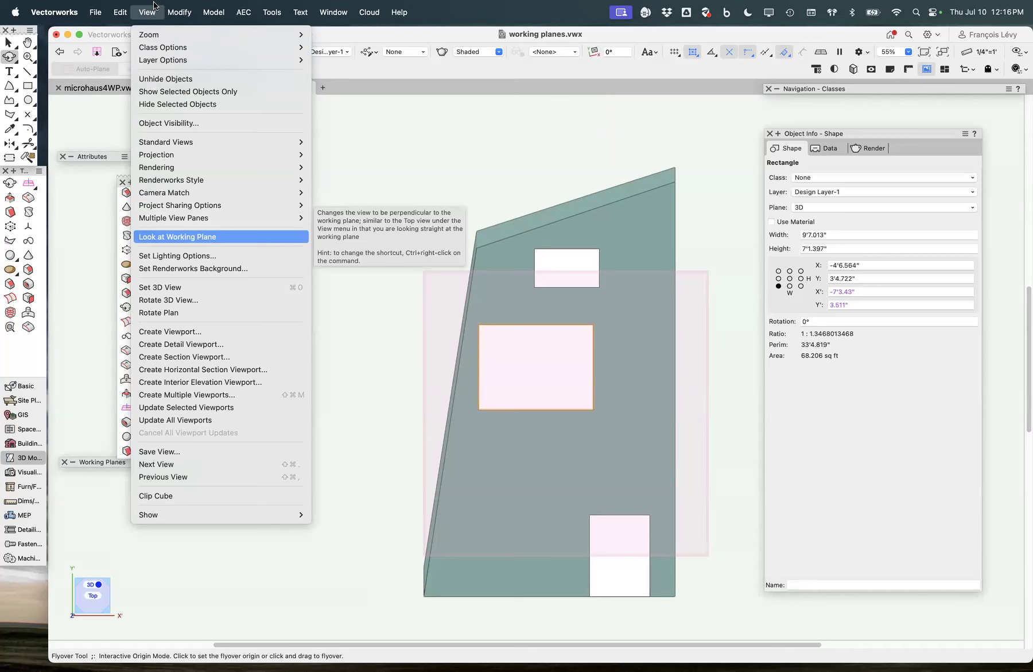
Step: Save the current working plane under the name "side face 1"
mouse_move(194, 105)
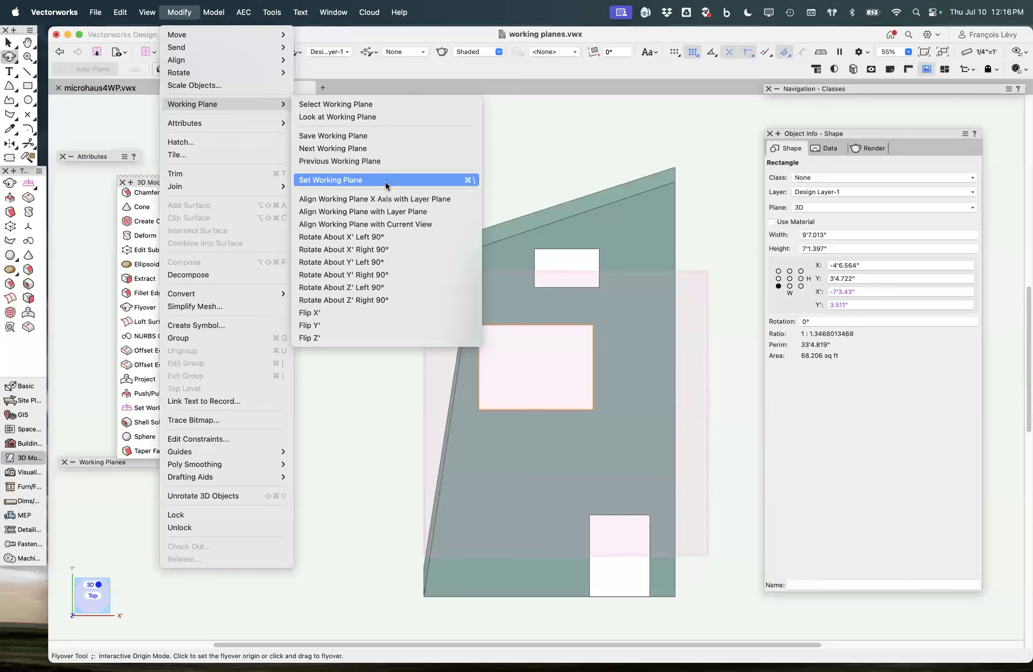
left_click(374, 136)
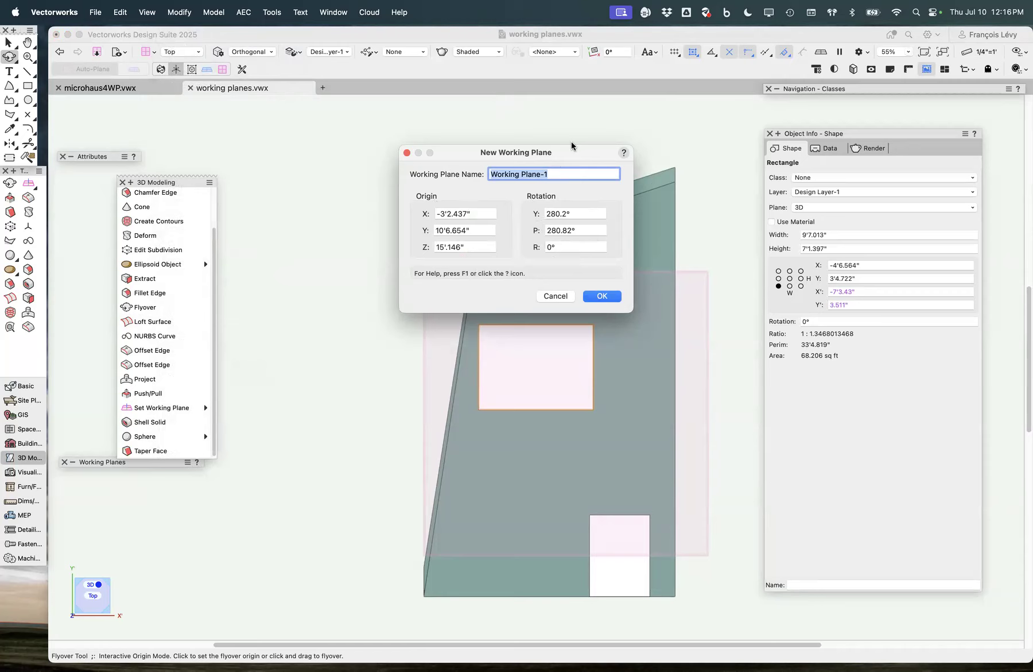
type("side face")
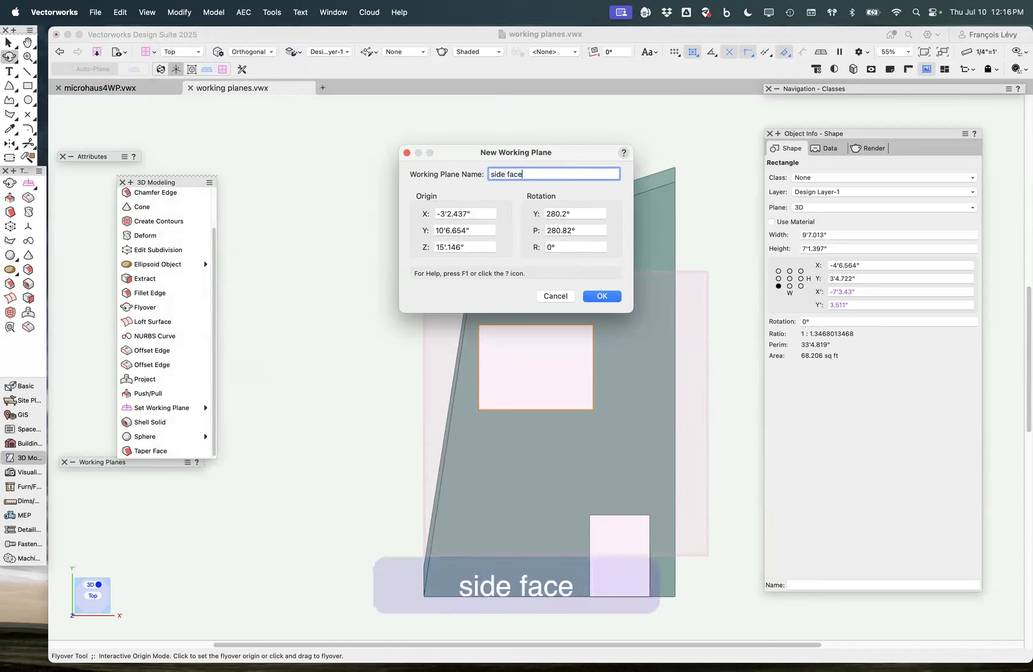
type(" 1")
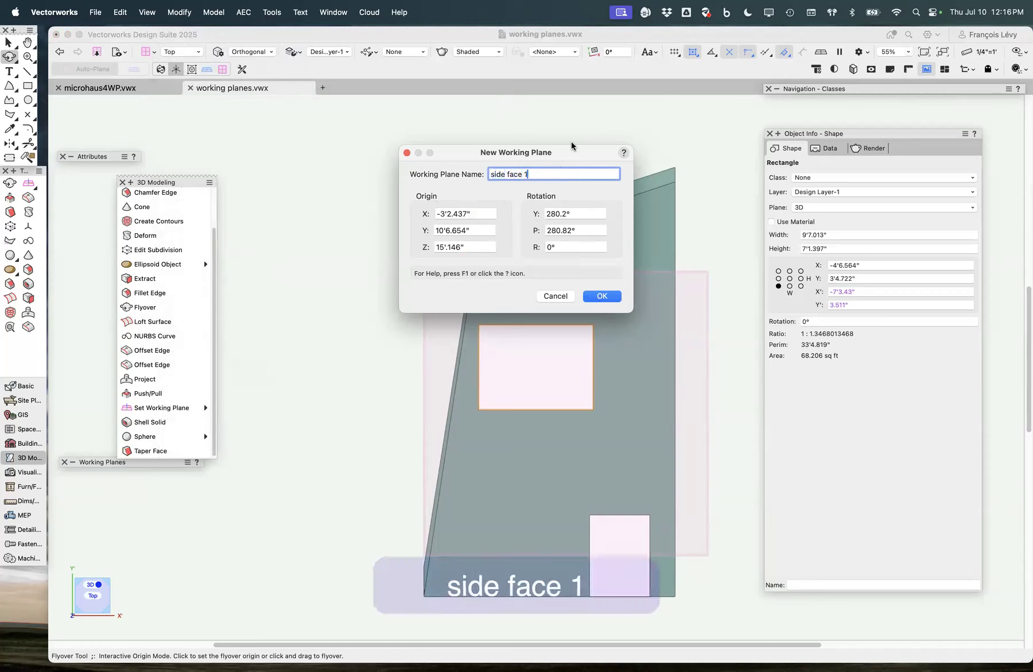
left_click(612, 294)
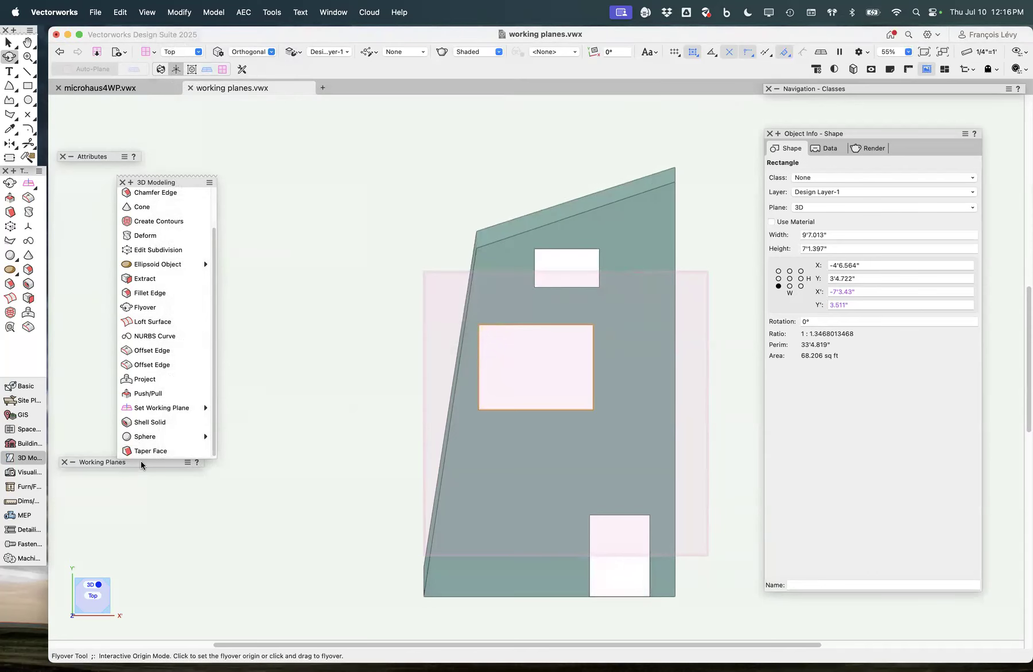
Step: Delete the saved working planes "canted face" and "sloped top", and rearrange the Working Planes and 3D Modeling palettes clear of the model
mouse_move(137, 461)
left_click_drag(132, 463, 344, 257)
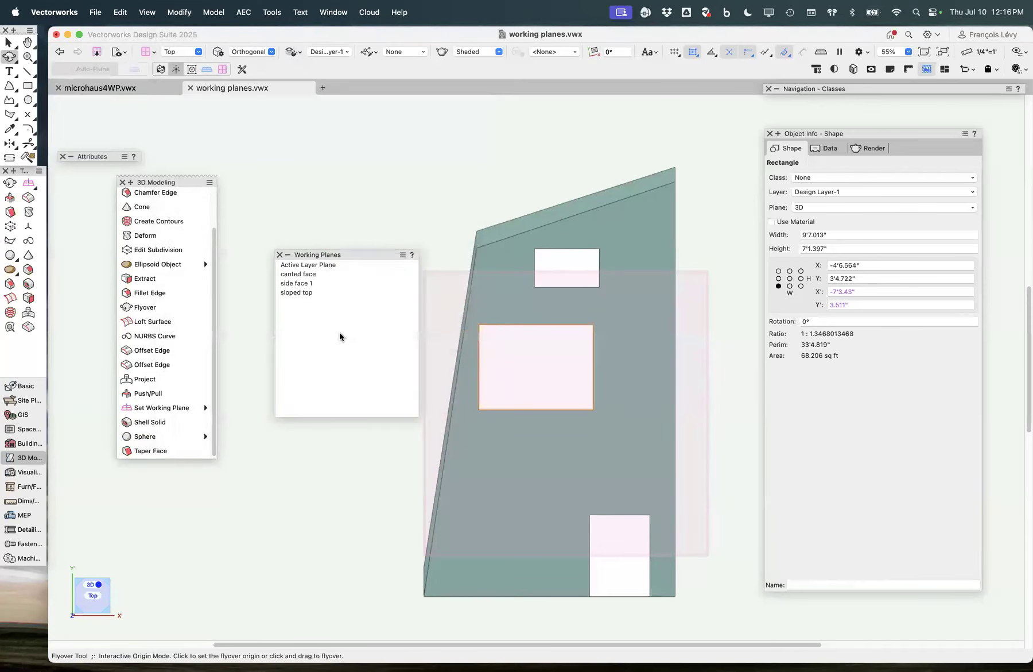
left_click(300, 293)
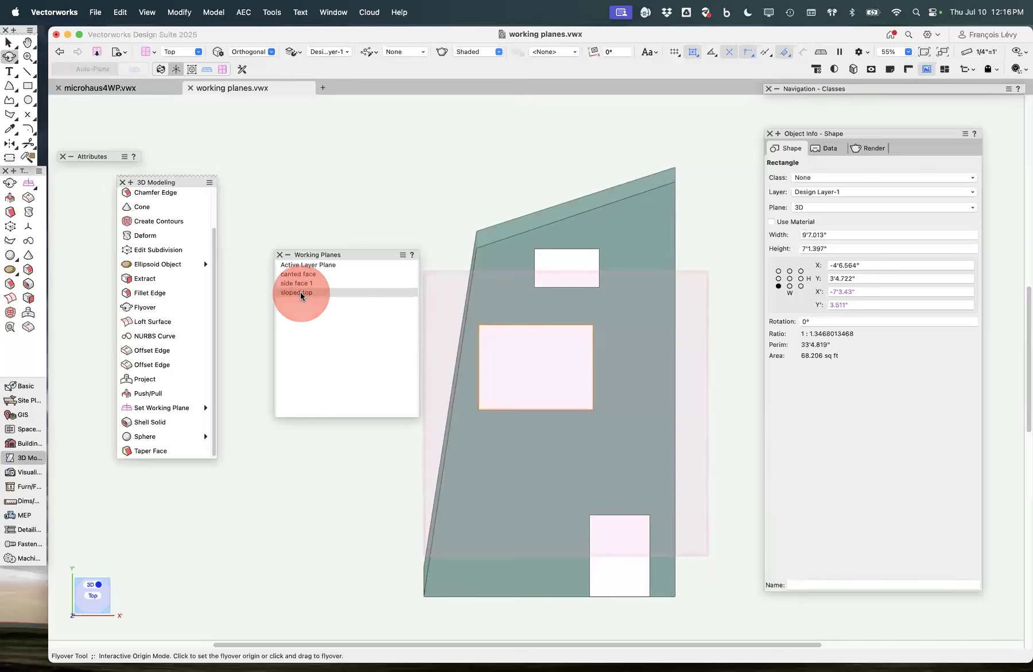
left_click(313, 276)
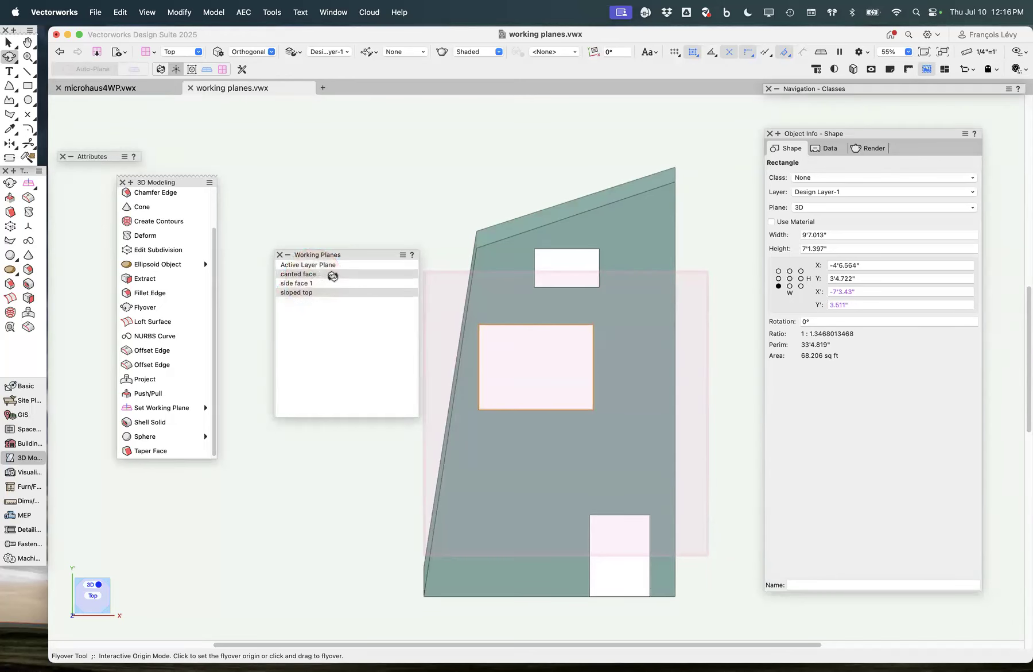
right_click_drag(333, 276, 340, 316)
left_click(624, 241)
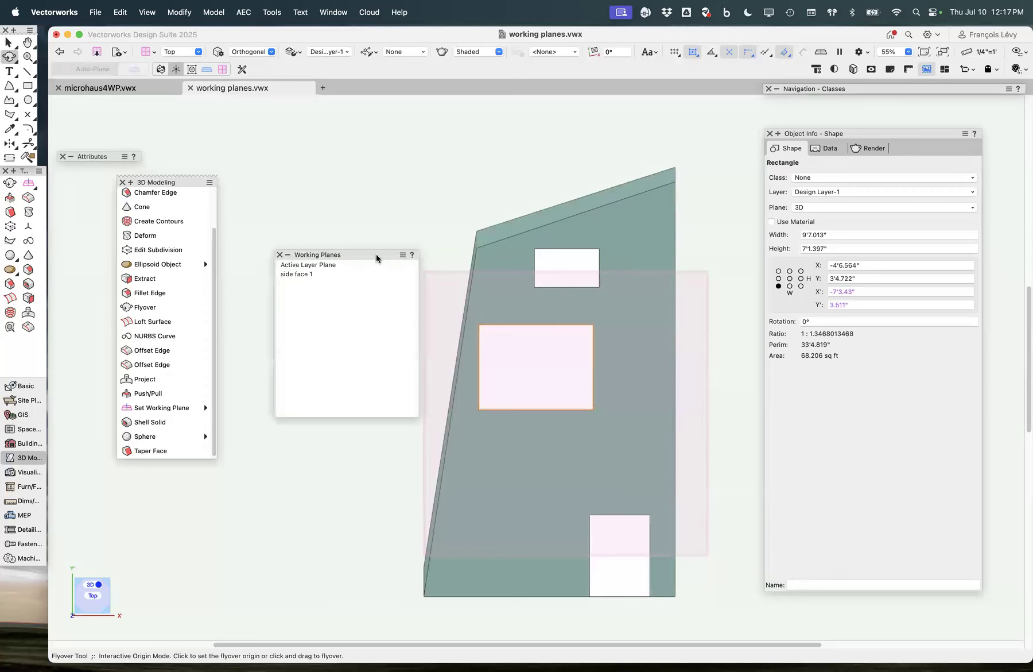
left_click_drag(356, 256, 303, 438)
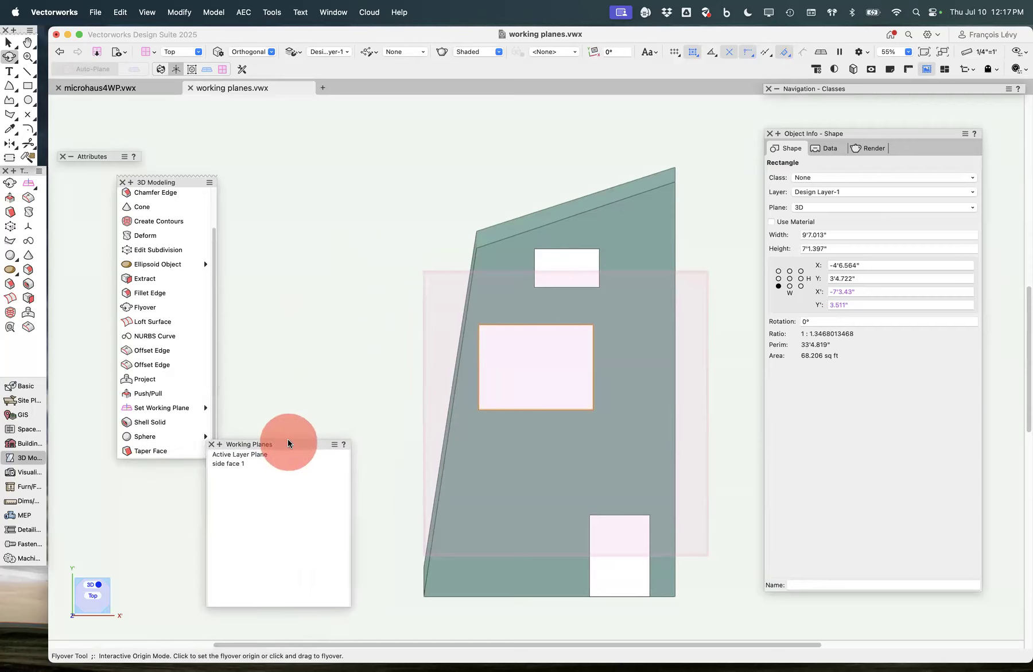
left_click_drag(195, 184, 118, 184)
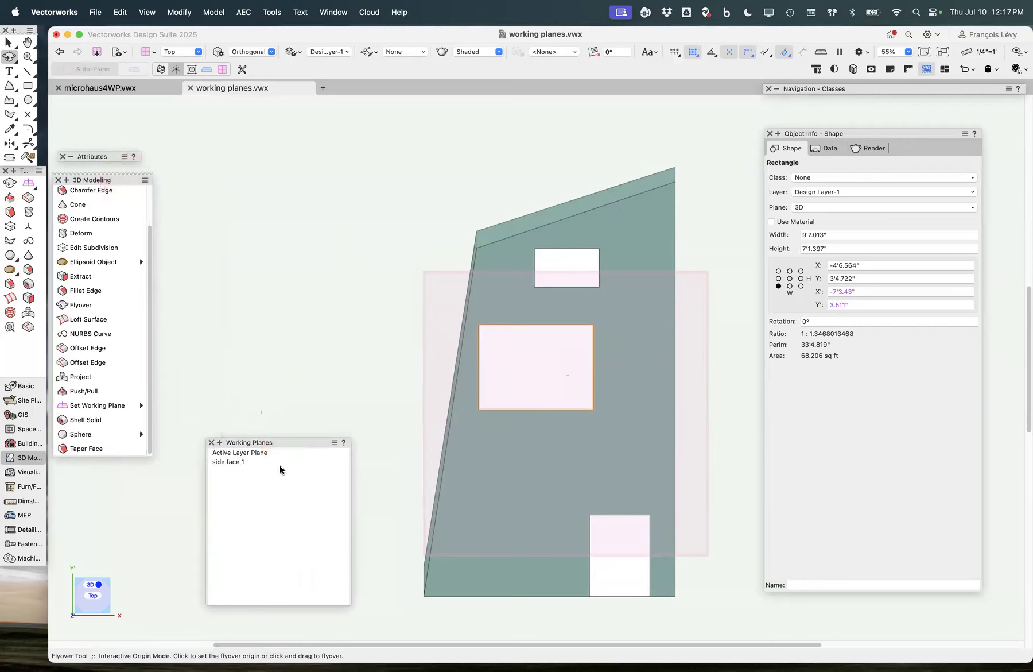
Step: Activate the Active Layer Plane, reactivate the saved "side face 1" working plane, and view the model from Top
left_click(246, 453)
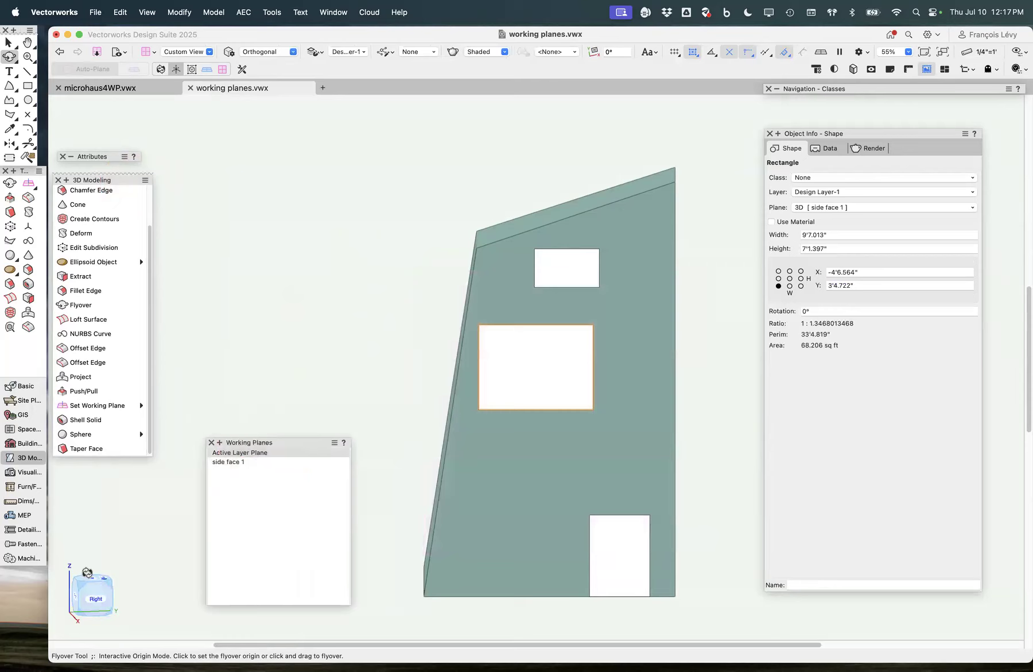
left_click(97, 577)
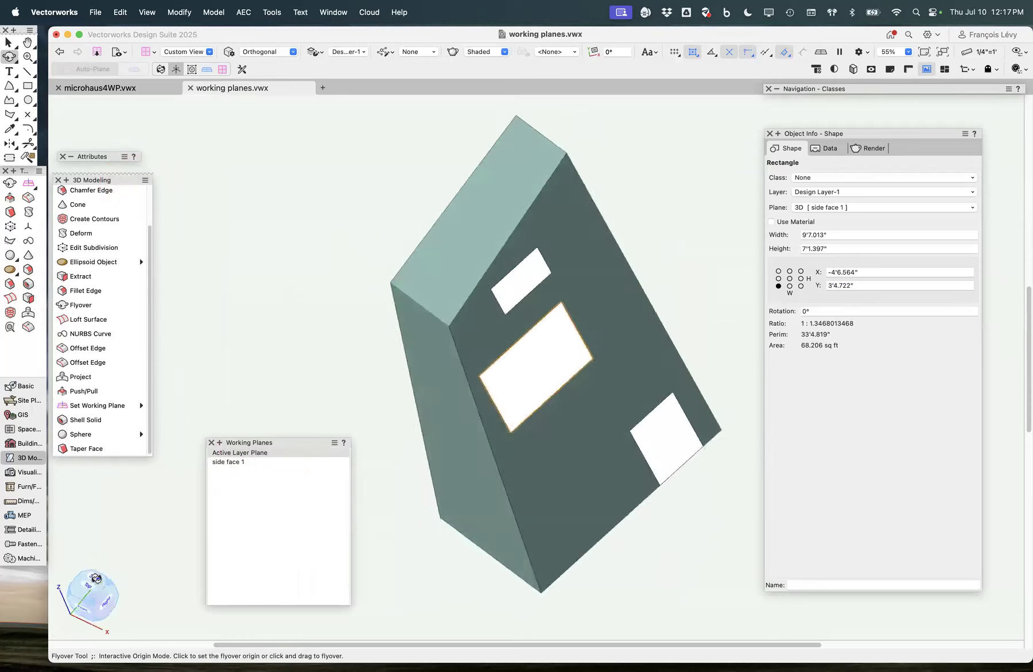
double_click(239, 463)
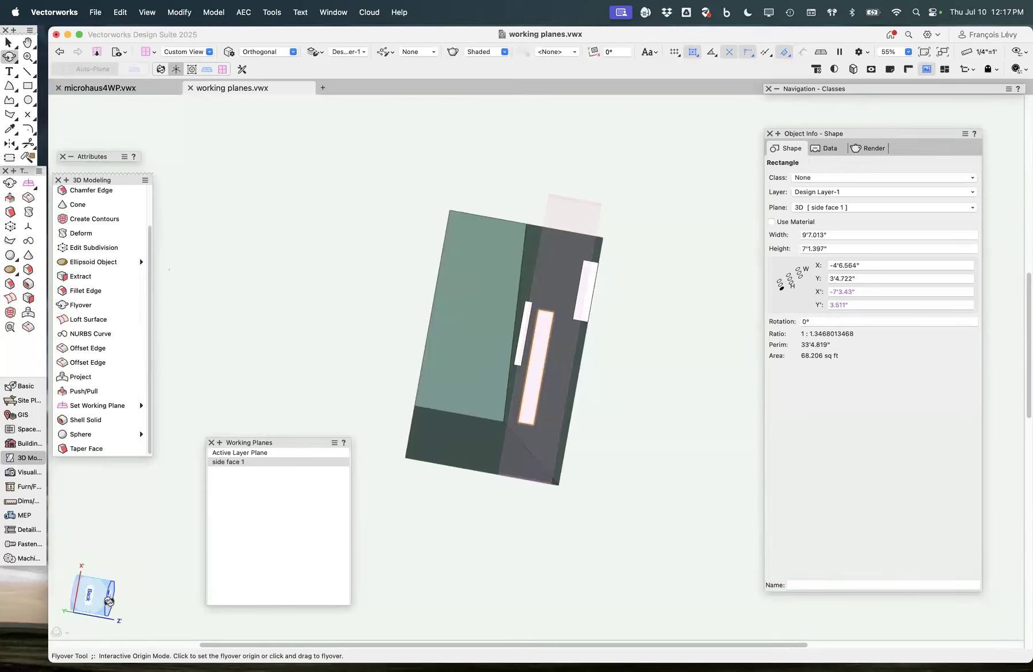
left_click(109, 601)
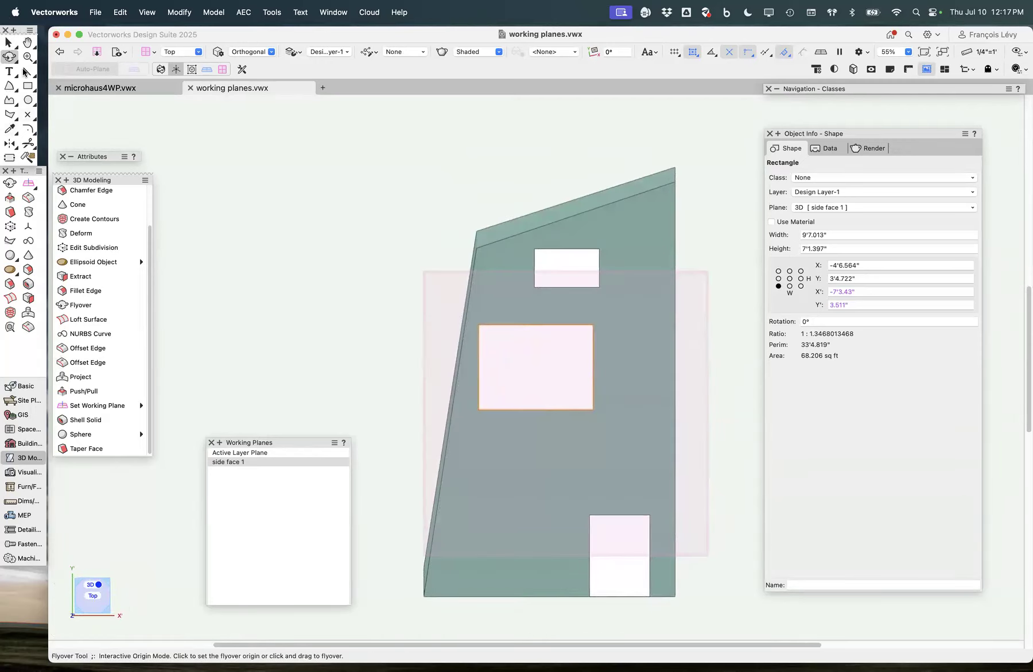
Step: Orbit the block with the Flyover tool about several picked origins on its corners, face and upper edge
left_click_drag(399, 286, 466, 225)
left_click(461, 227)
left_click_drag(528, 274, 428, 395)
left_click(362, 517)
left_click_drag(365, 514, 395, 498)
left_click(488, 353)
mouse_move(567, 407)
left_mouse_down()
mouse_move(544, 409)
mouse_move(562, 397)
left_mouse_up()
left_click(505, 131)
left_click_drag(444, 162, 413, 195)
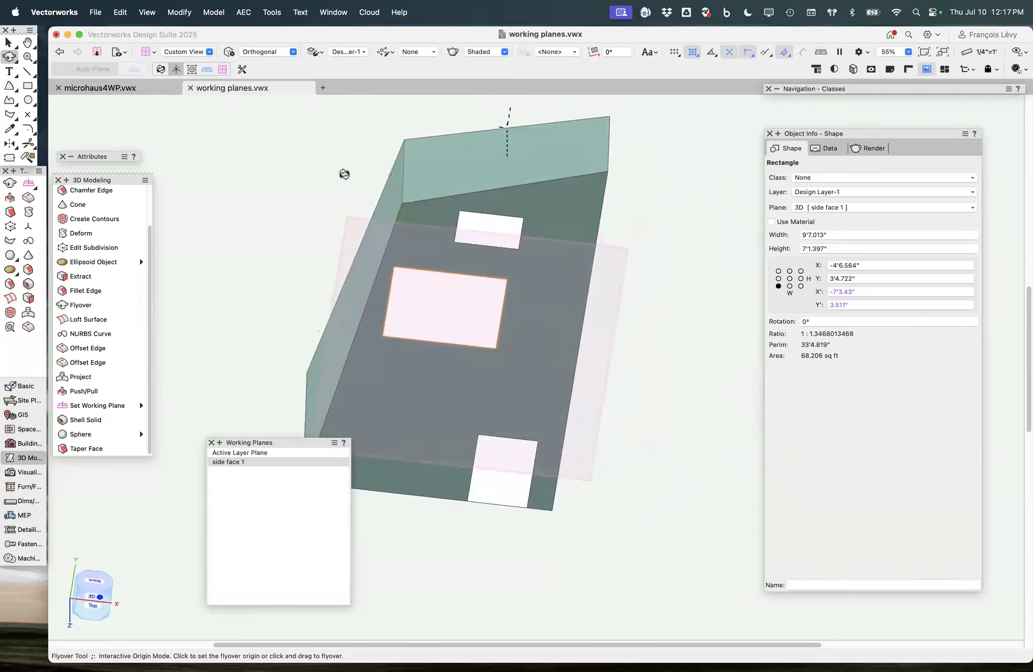
Step: Try to set a working plane on the block's sloped top in Three Point Mode, starting from two corners of its short edge
left_click(30, 184)
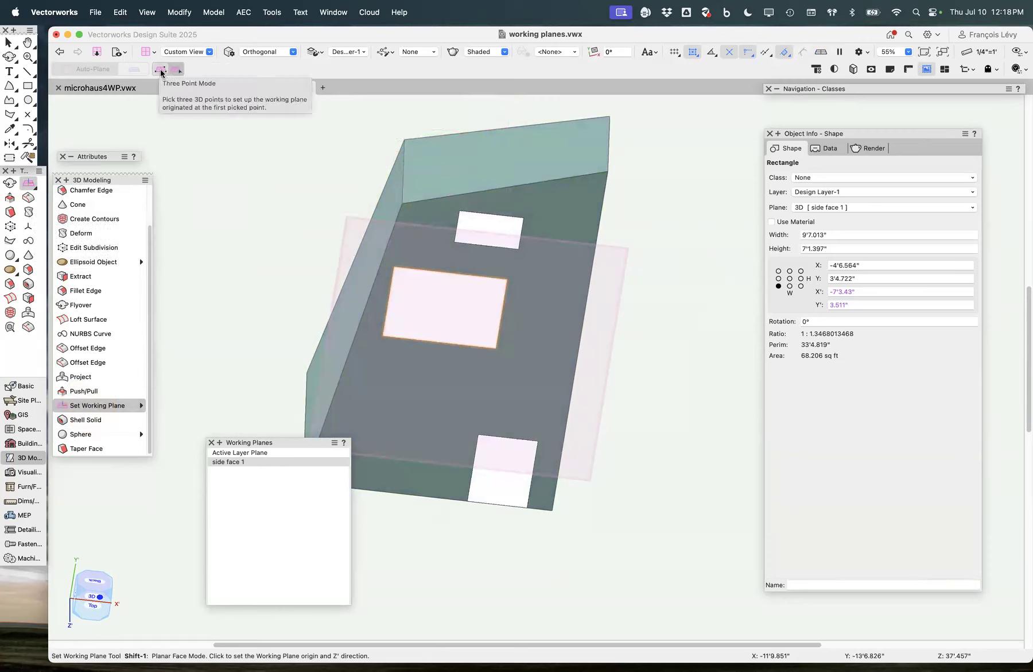
left_click(161, 71)
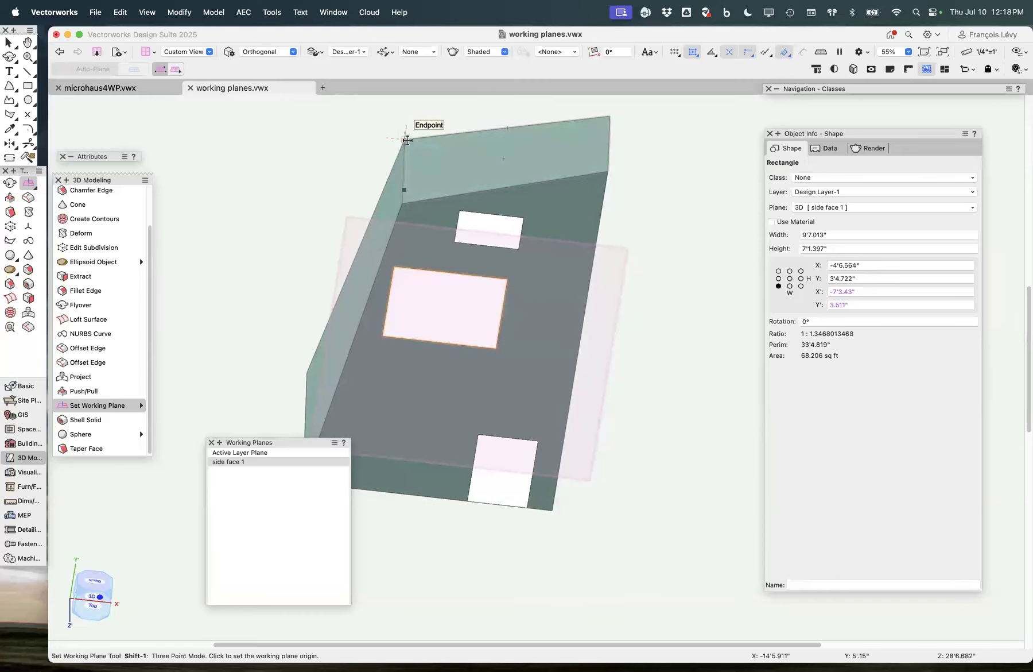
left_click(407, 140)
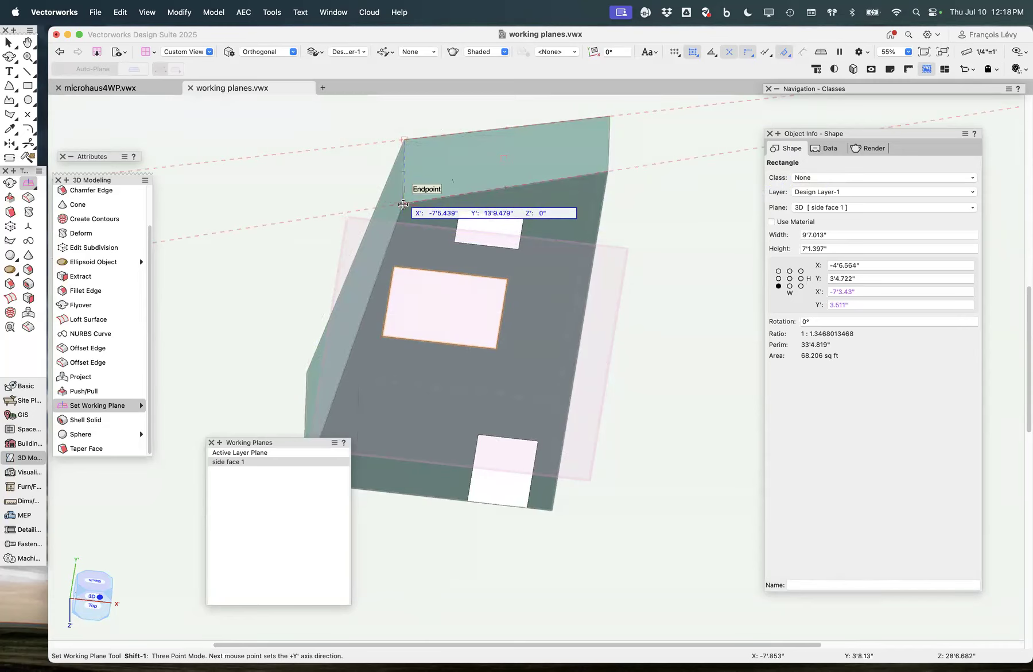
left_click(403, 204)
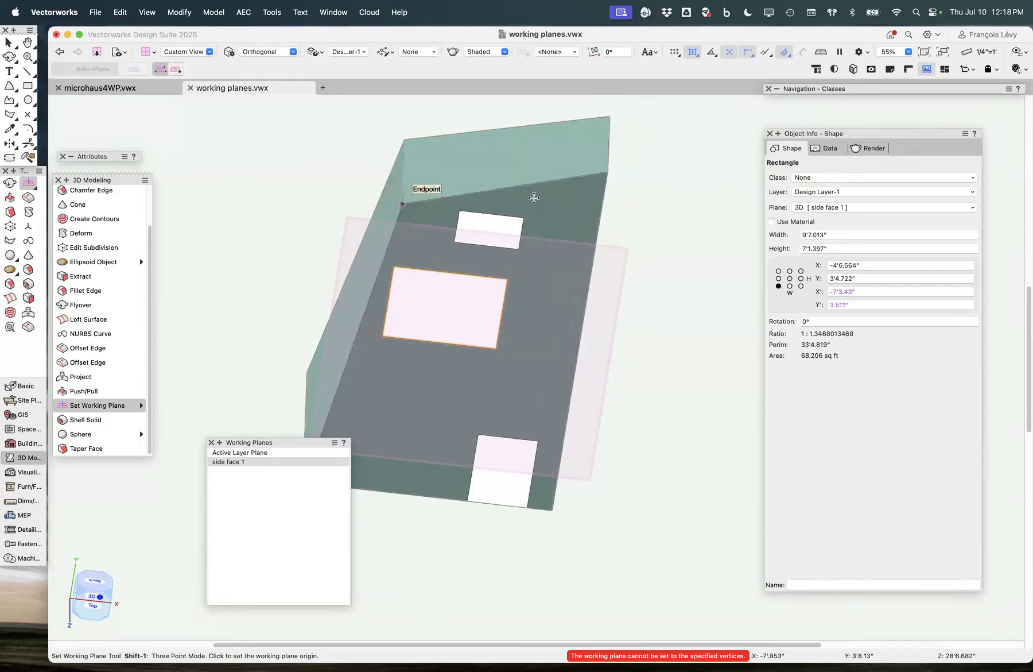
left_click(177, 71)
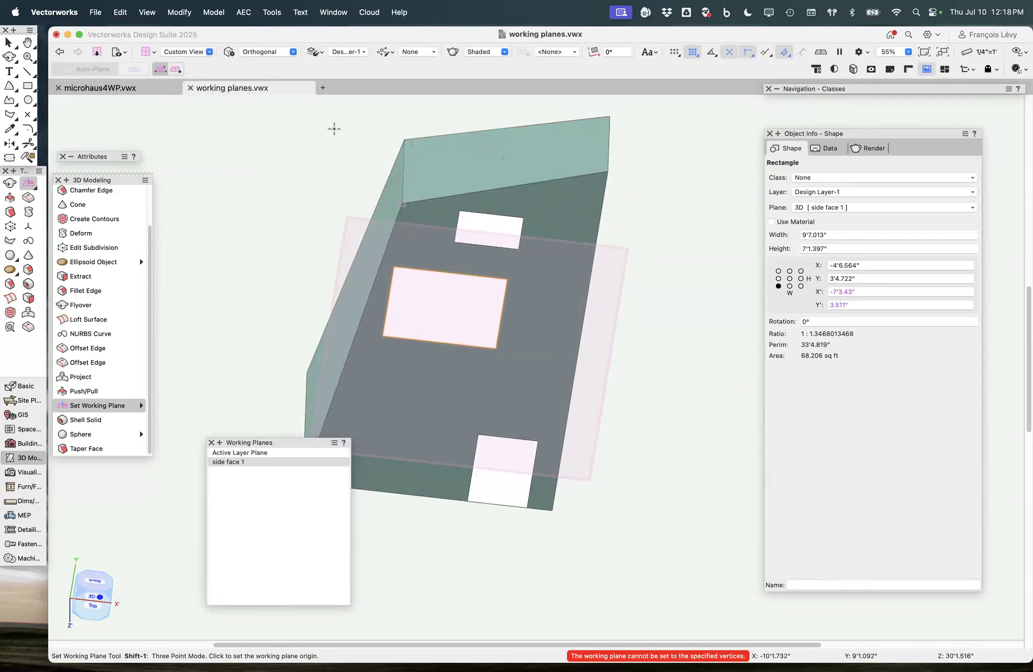
Step: Select the block and set a working plane through three corners of its sloped top with the Set Working Plane tool in Three Point Mode
key("x")
left_click(468, 130)
left_click(463, 178)
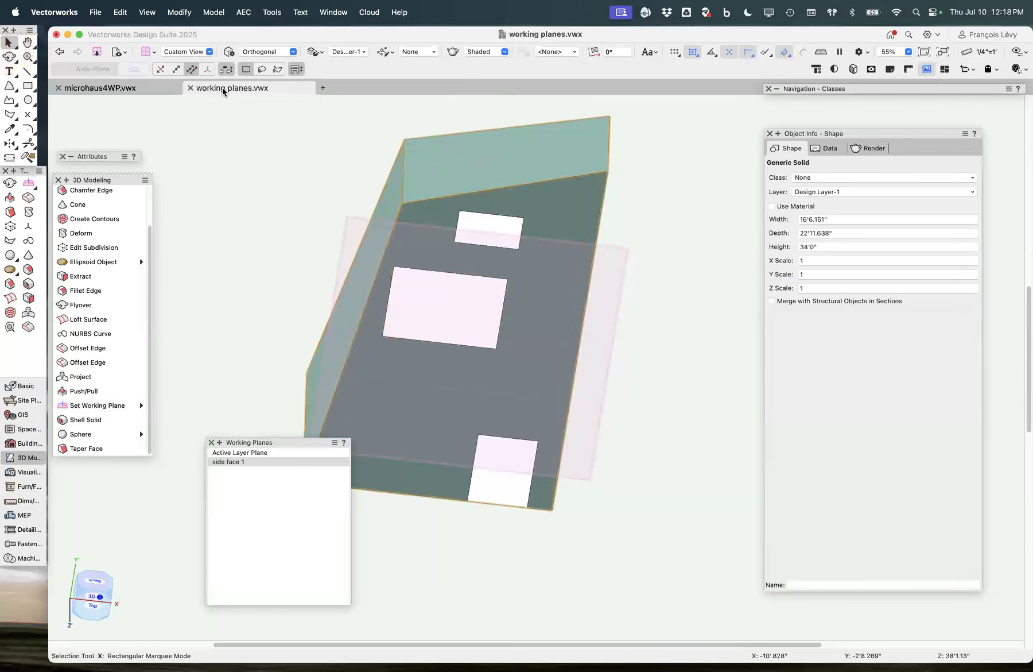
left_click(31, 190)
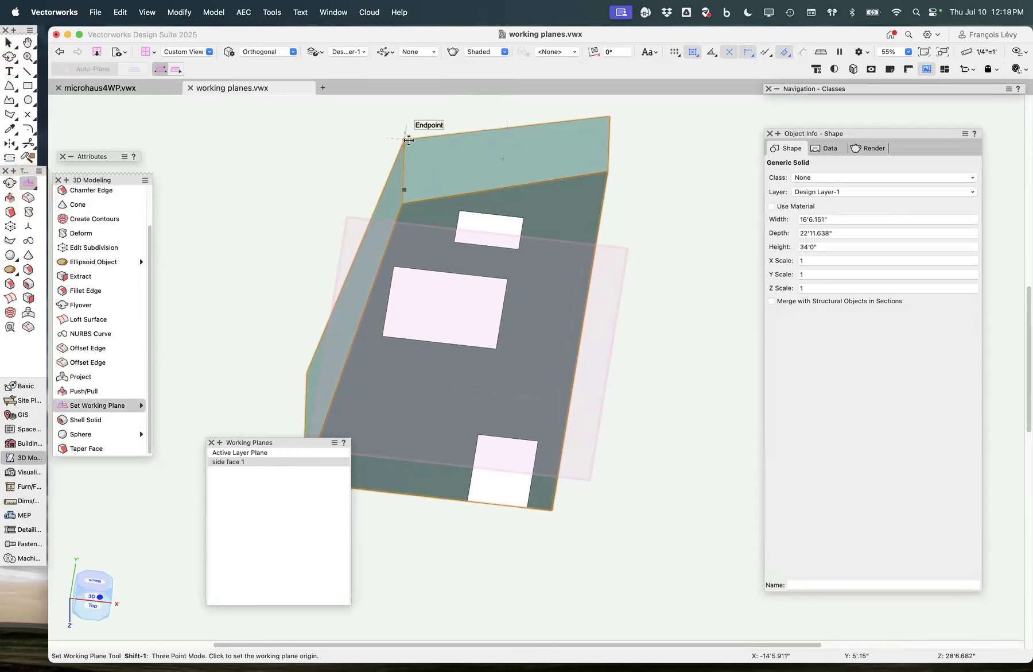
left_click(405, 139)
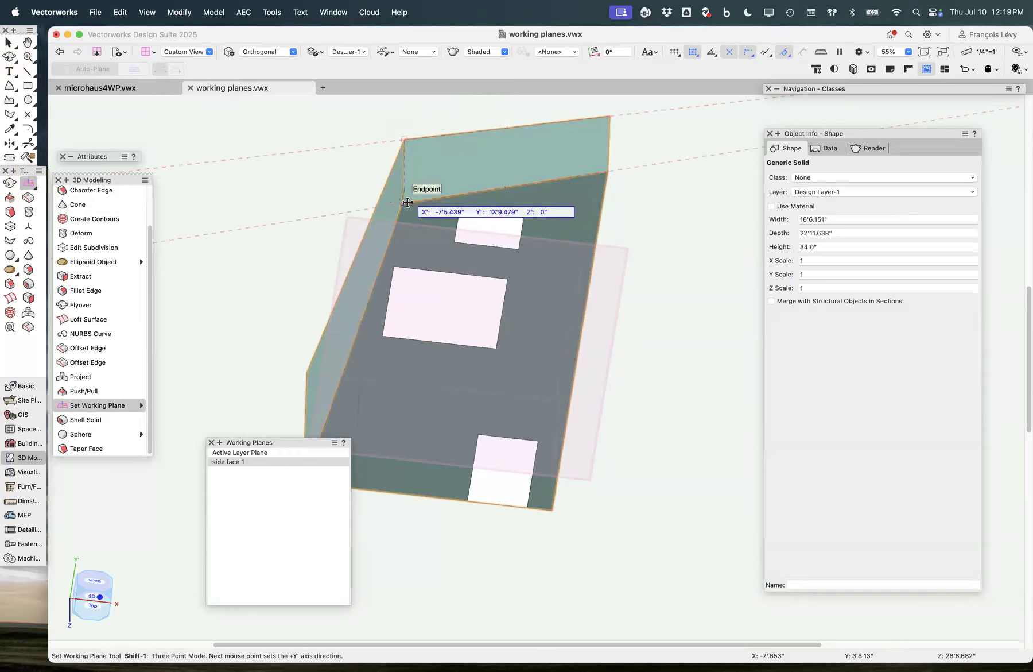
left_click(408, 203)
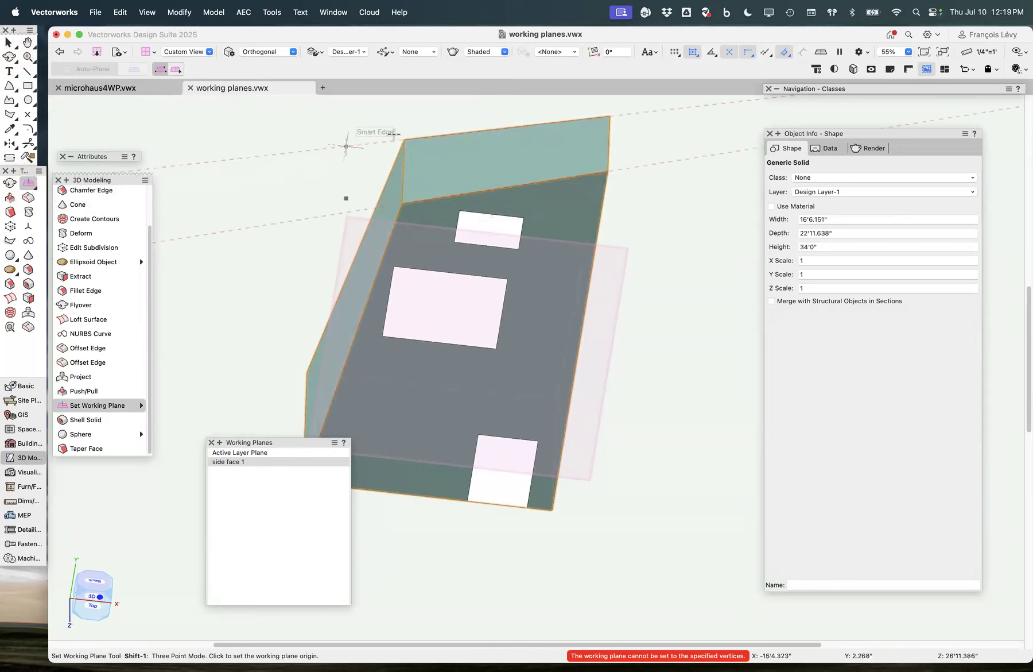
left_click(404, 139)
left_click(405, 204)
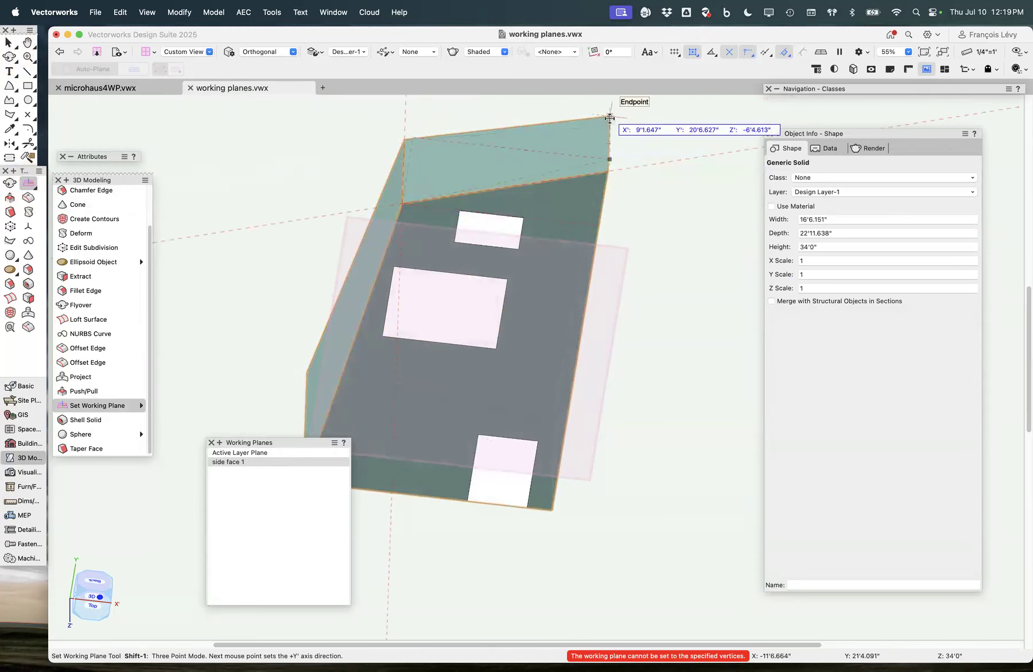
left_click(610, 118)
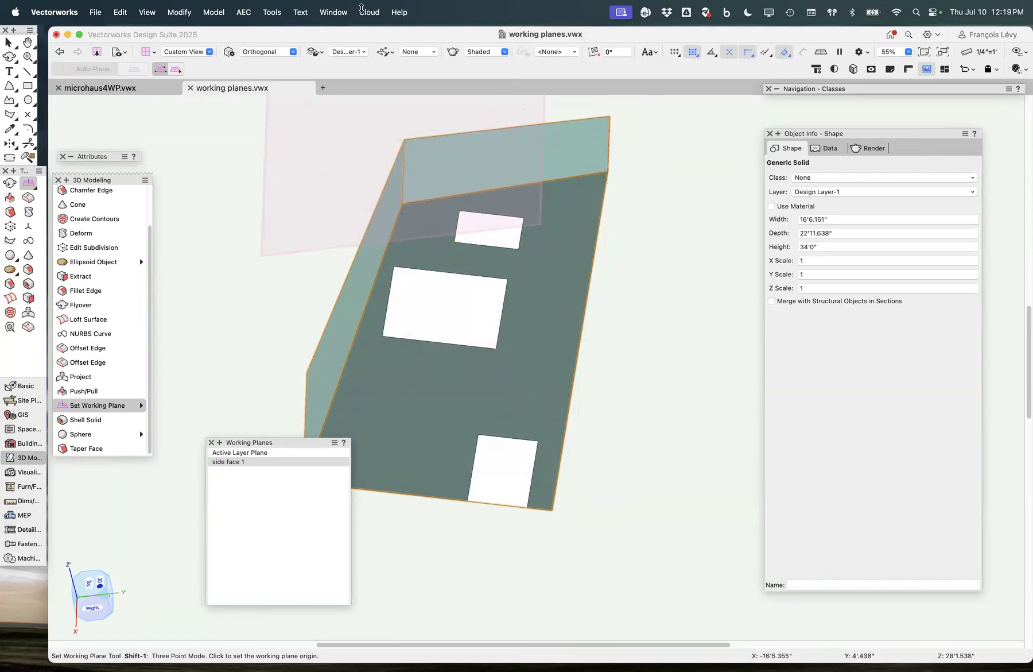
Step: Check the new working plane in Top view and save it under the name "sloped top"
left_click(89, 582)
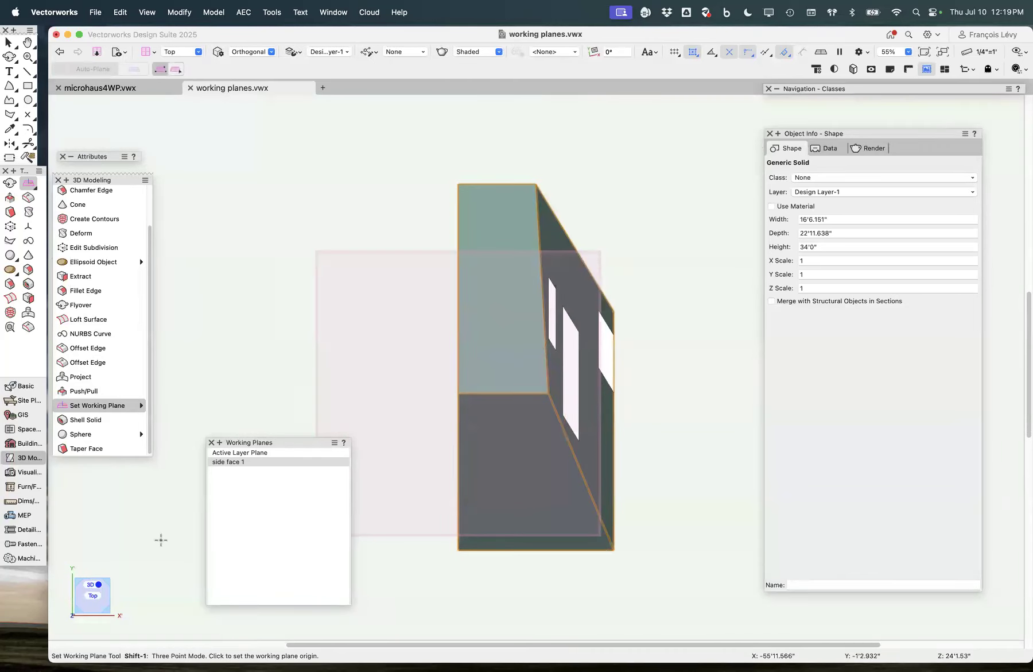
left_click(60, 53)
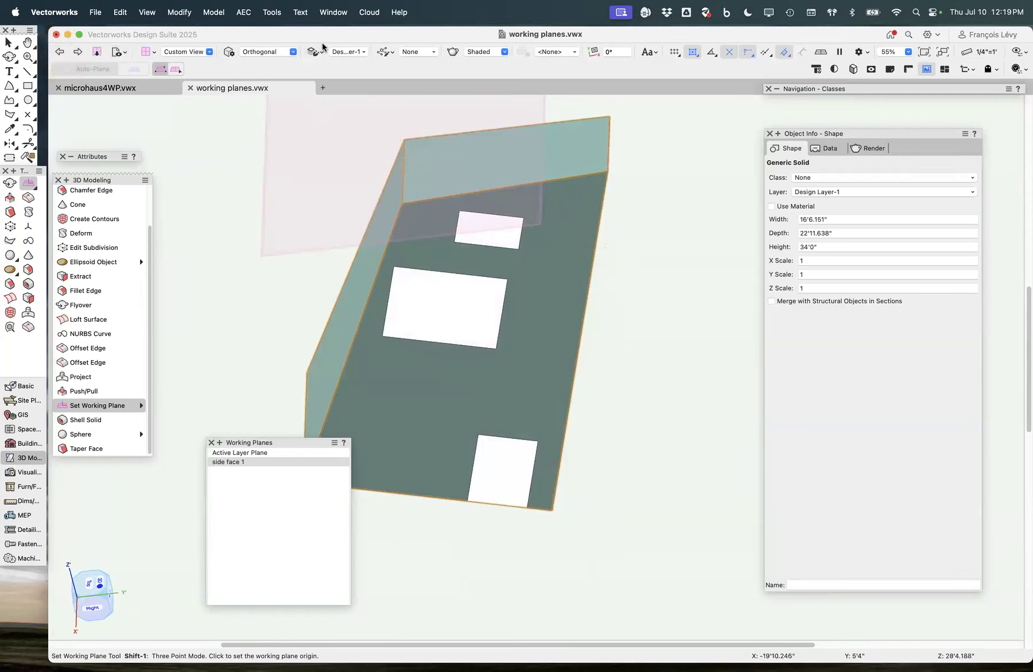
left_click(179, 12)
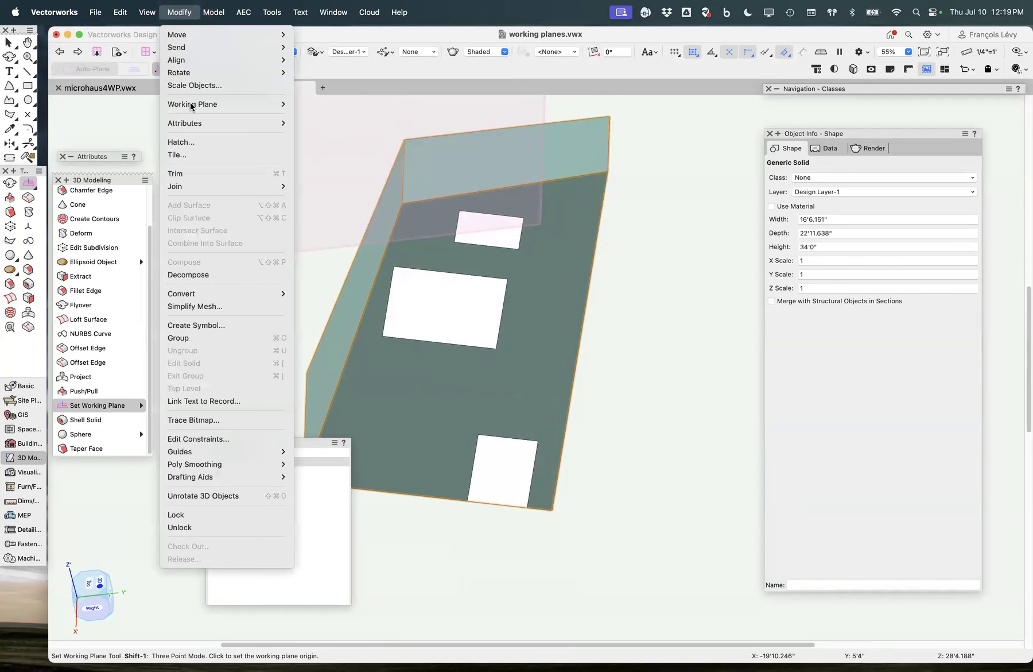
mouse_move(191, 105)
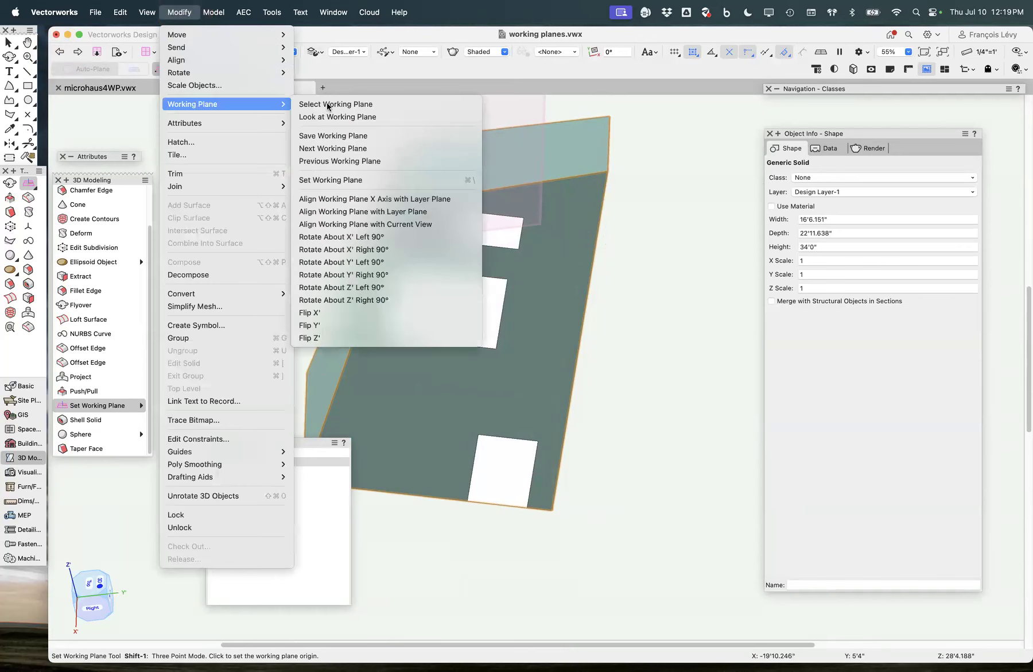
left_click(332, 135)
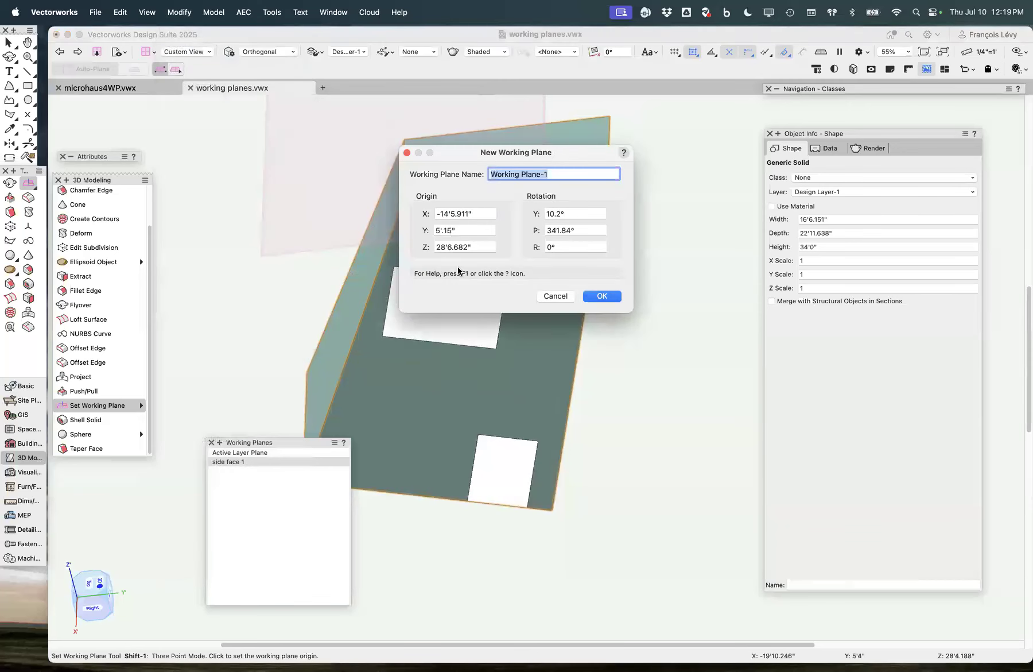
type("sloped top")
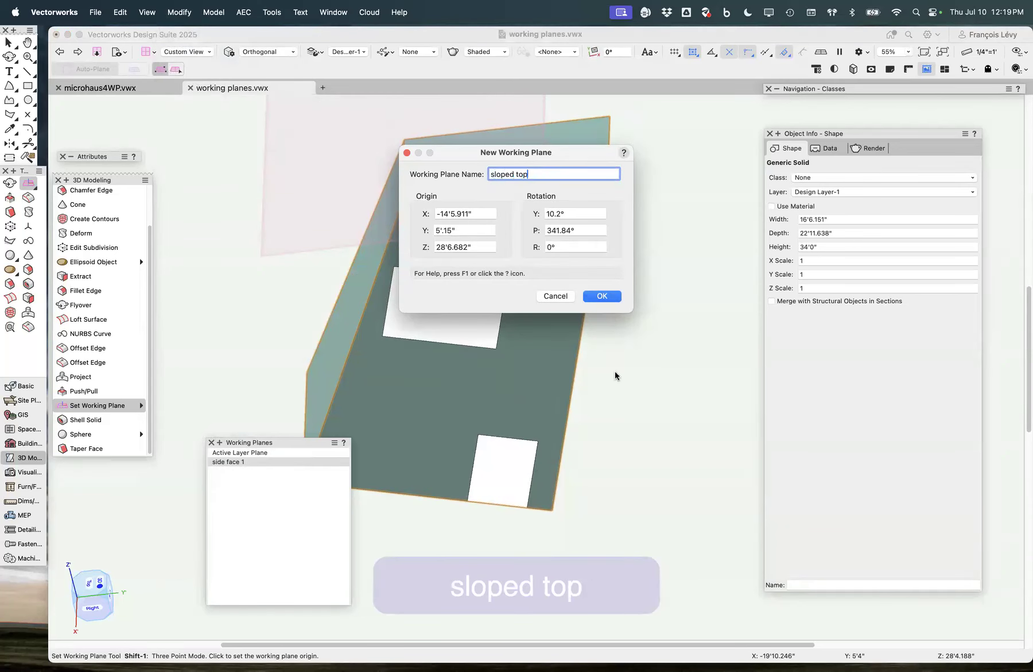
left_click(602, 296)
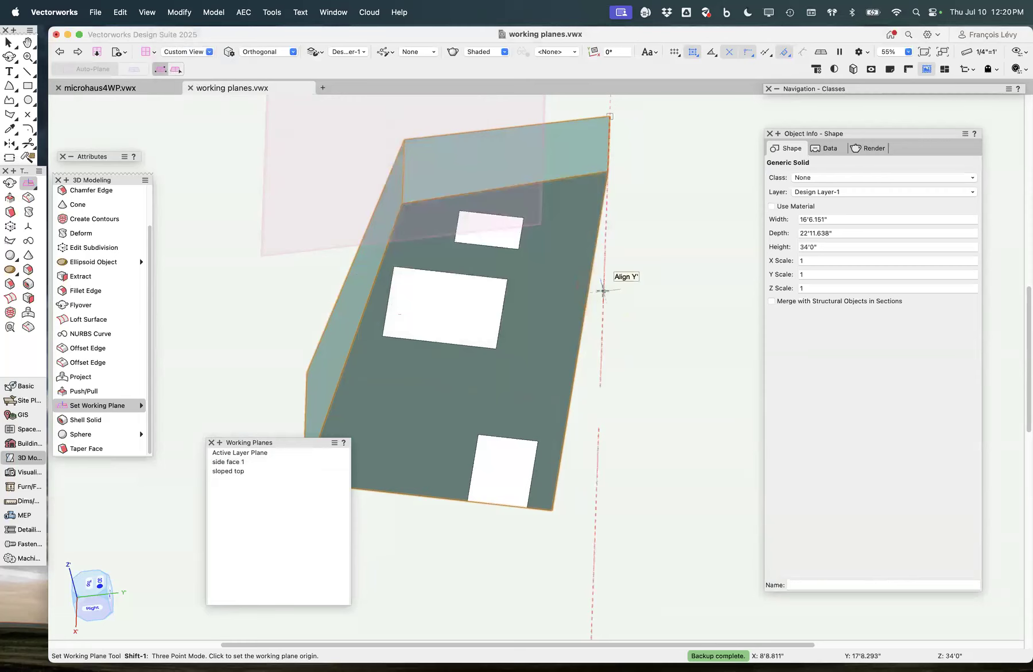
Step: Recall the saved working plane "side face 1" and switch back to "sloped top"
double_click(235, 462)
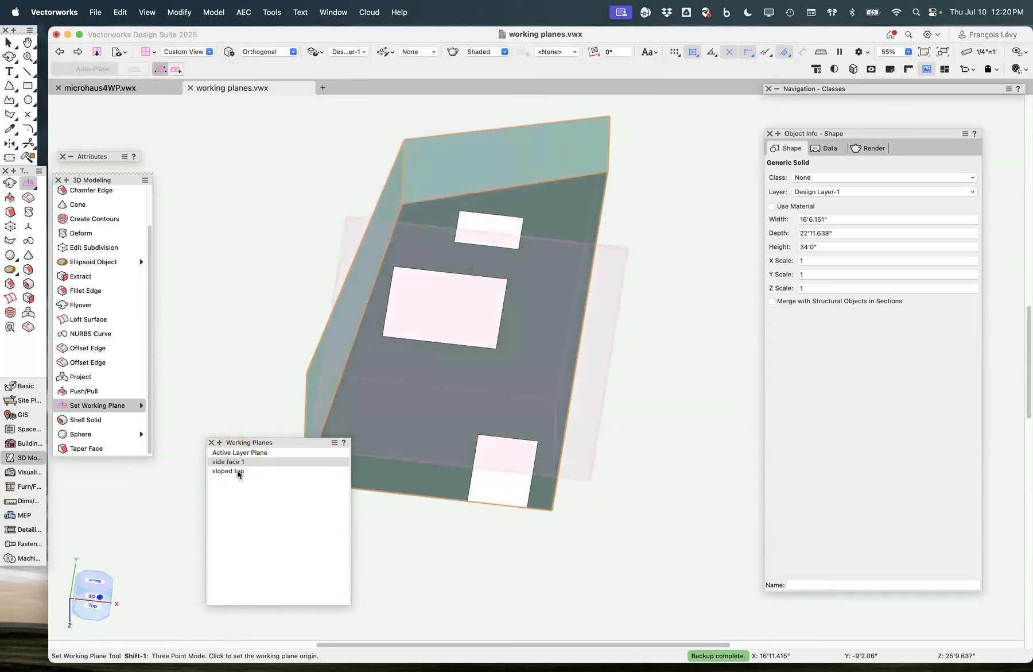
double_click(237, 470)
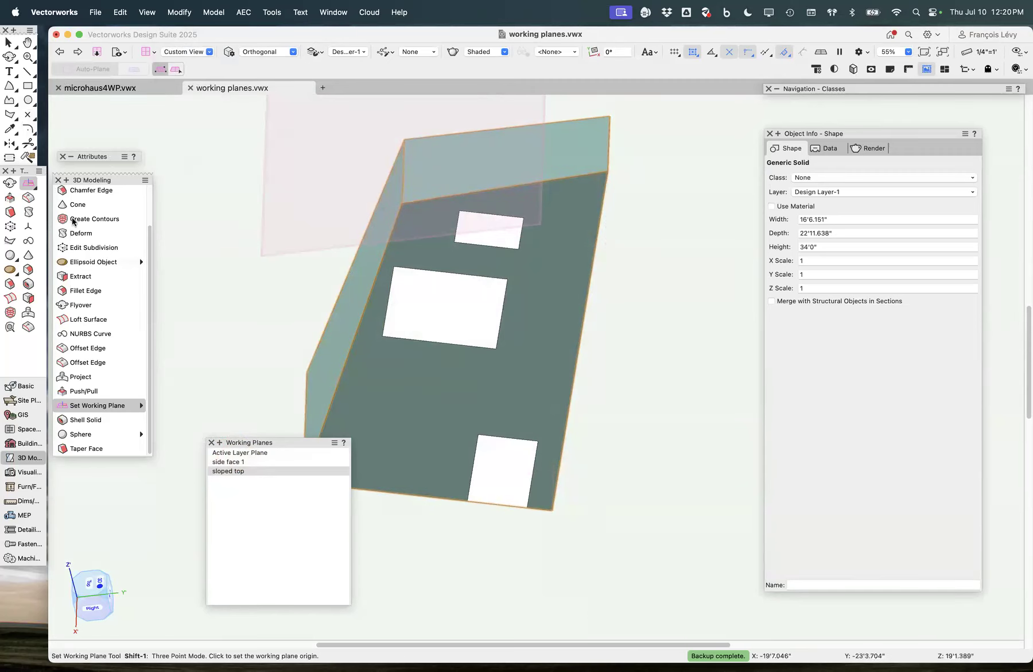
Step: Set a working plane on the block's narrow side face in Planar Face Mode and save it as "side face 2"
left_click(175, 70)
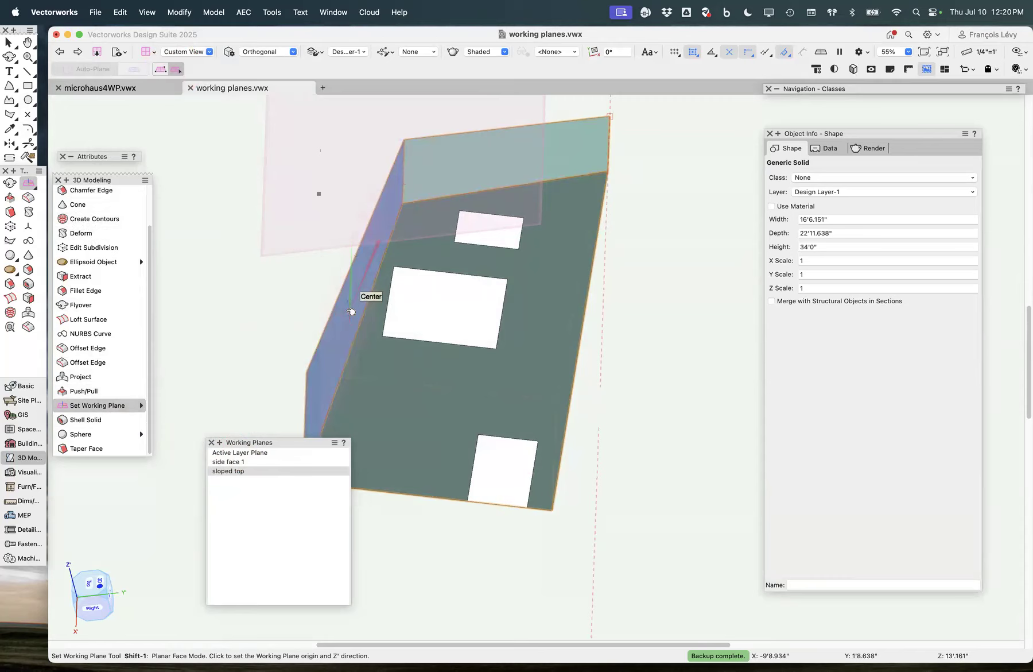
left_click(352, 319)
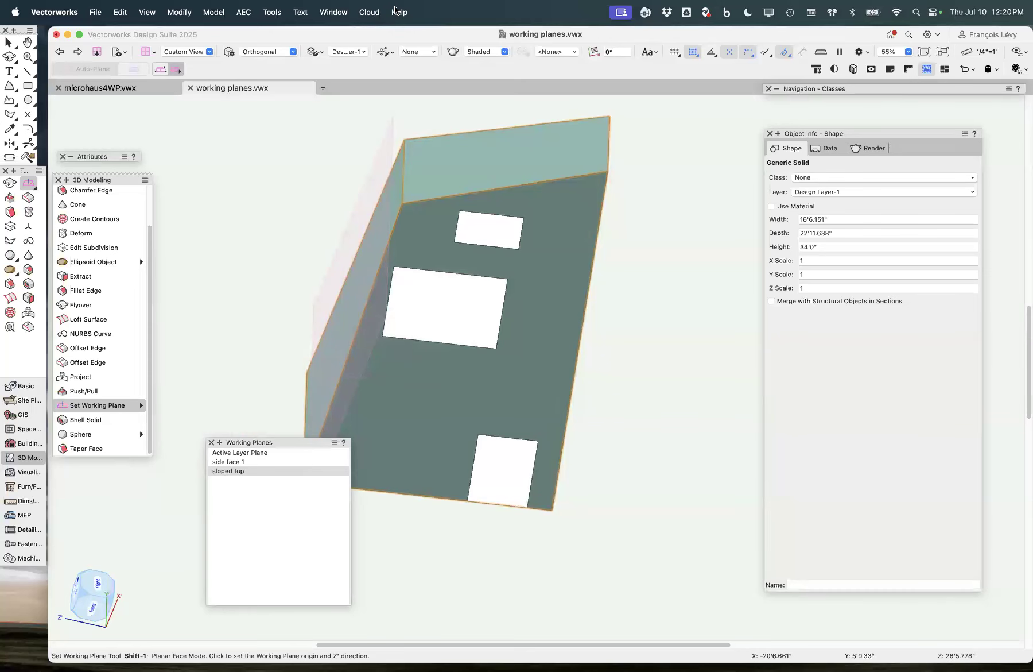
left_click(179, 12)
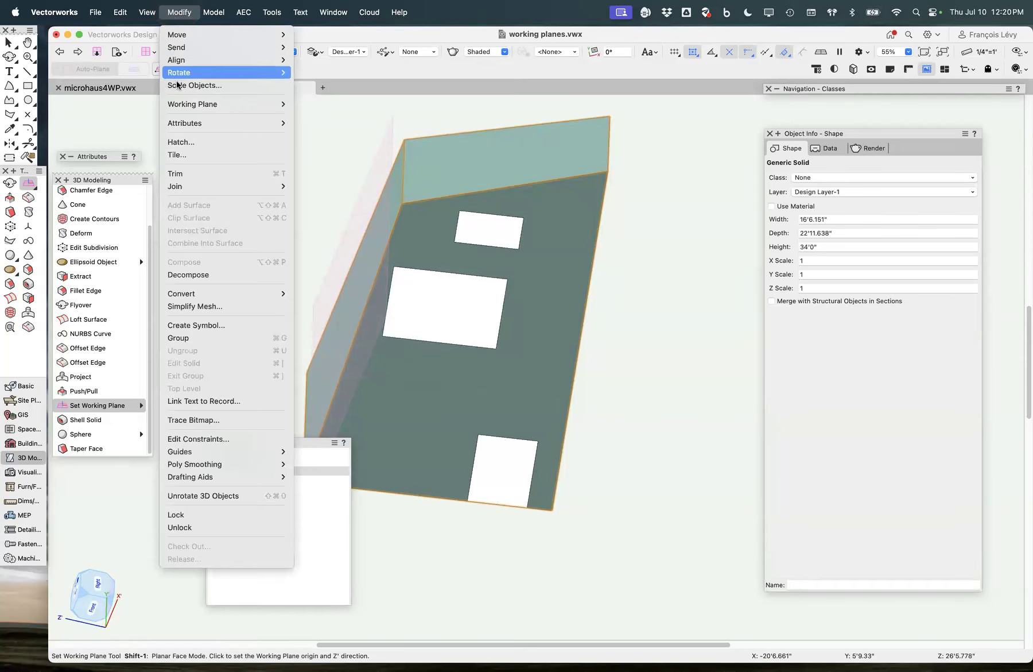
mouse_move(192, 104)
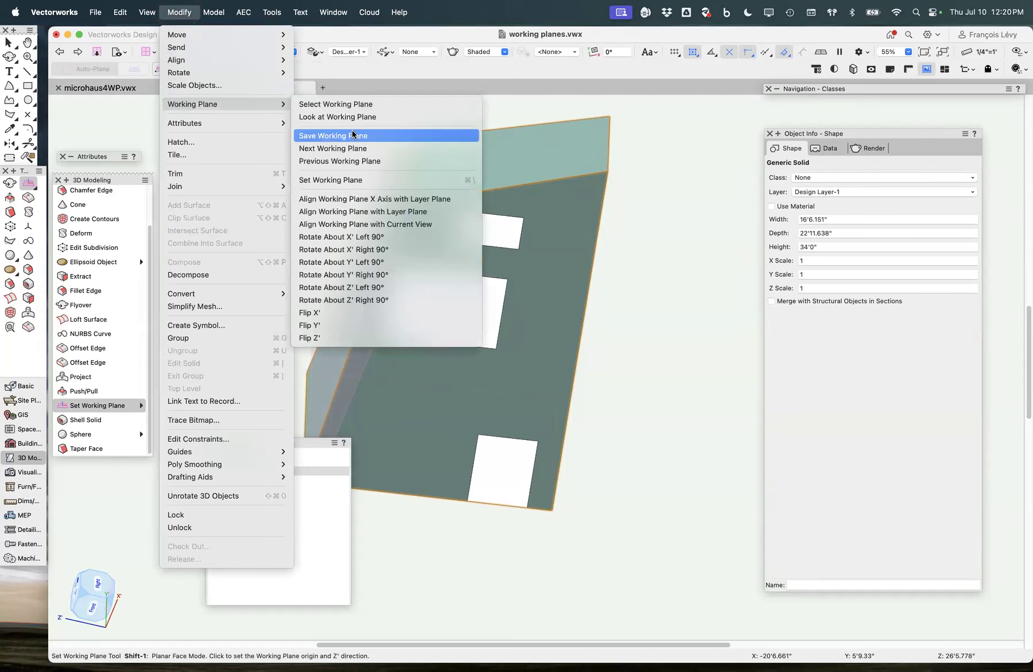
left_click(333, 135)
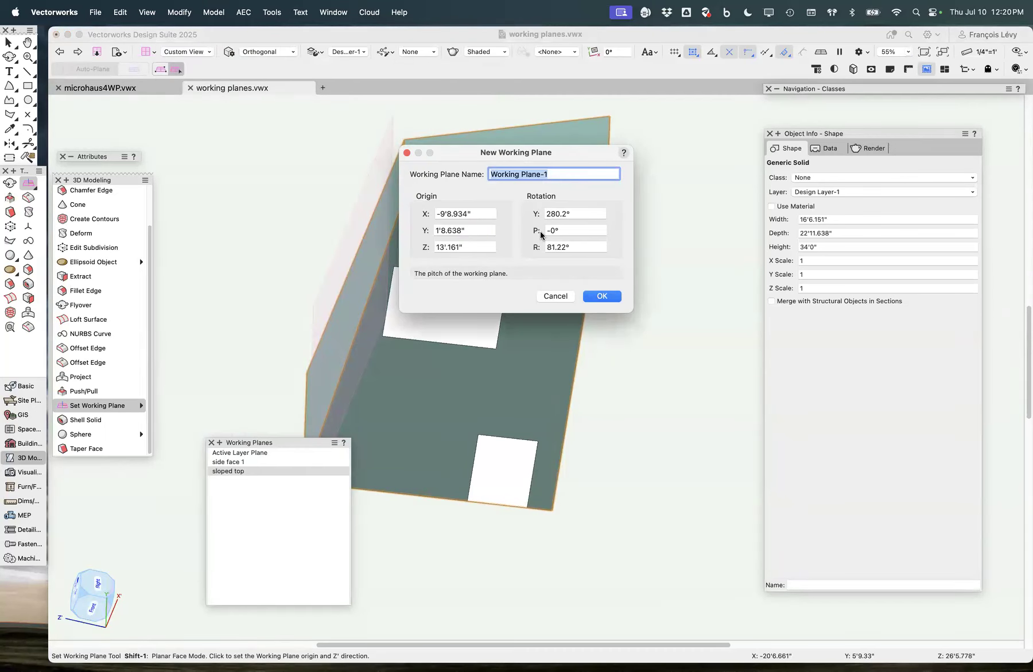
type("side face 2")
left_click(604, 295)
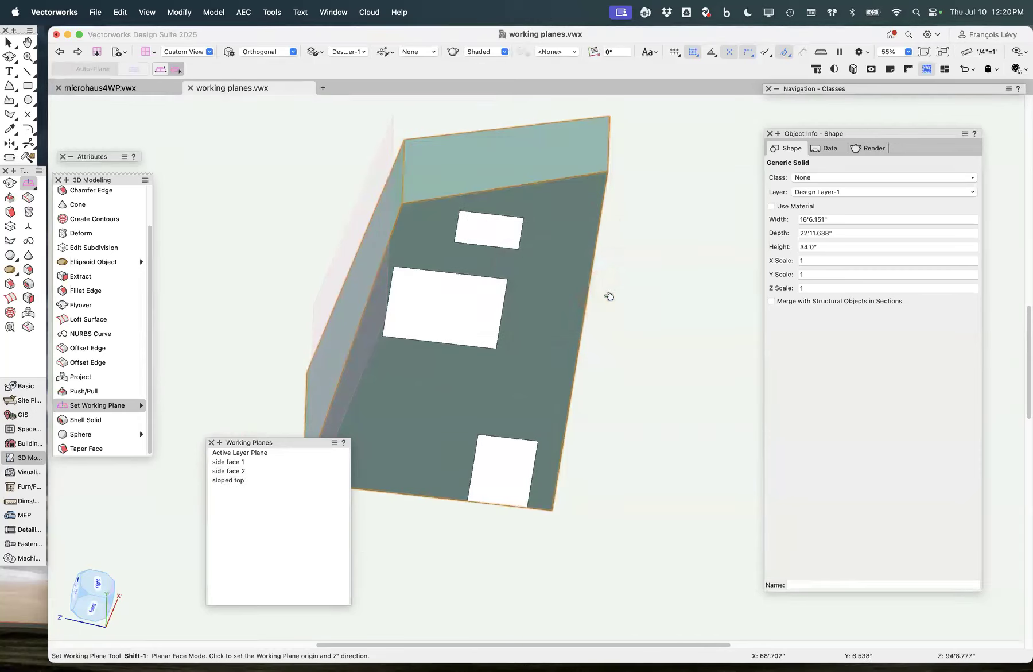
Step: Cycle through the saved working planes "side face 1", "side face 2" and "sloped top", ending on "side face 2" with the Selection tool active
double_click(243, 461)
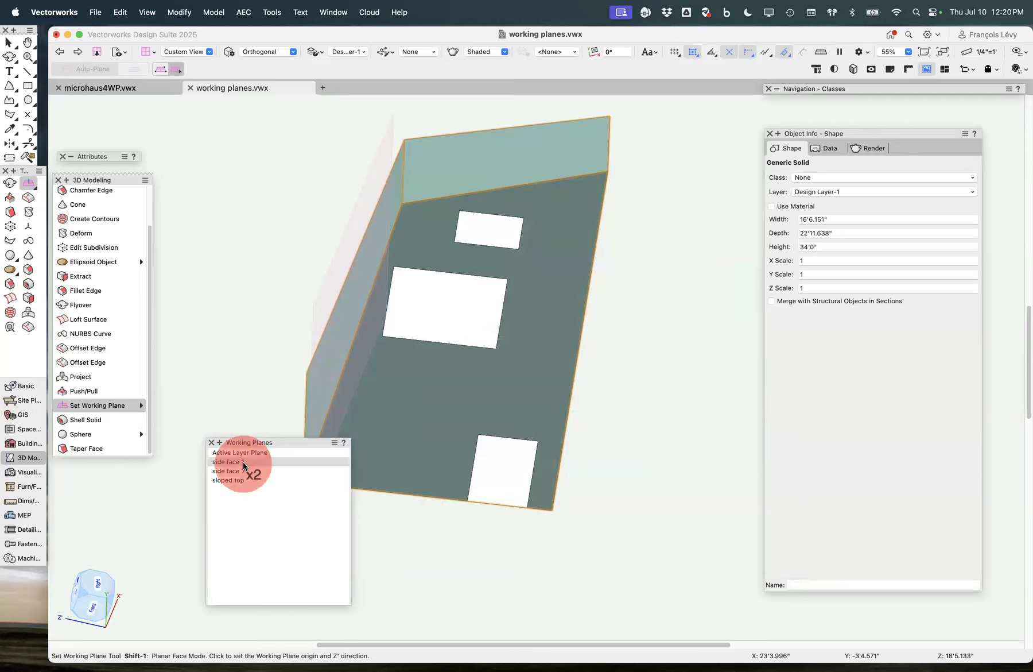
double_click(245, 470)
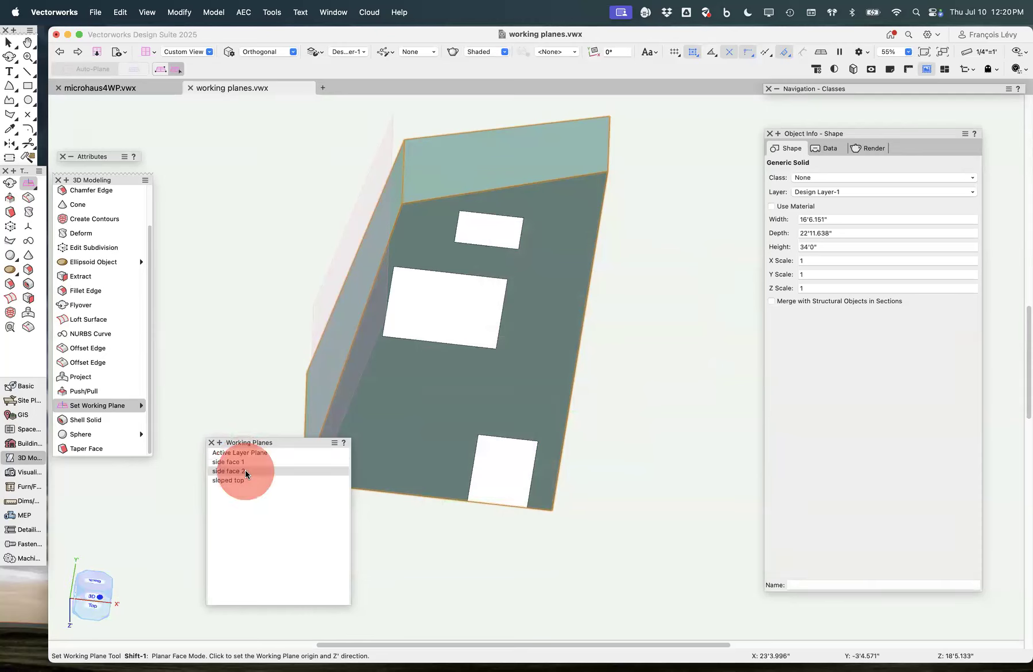
double_click(244, 480)
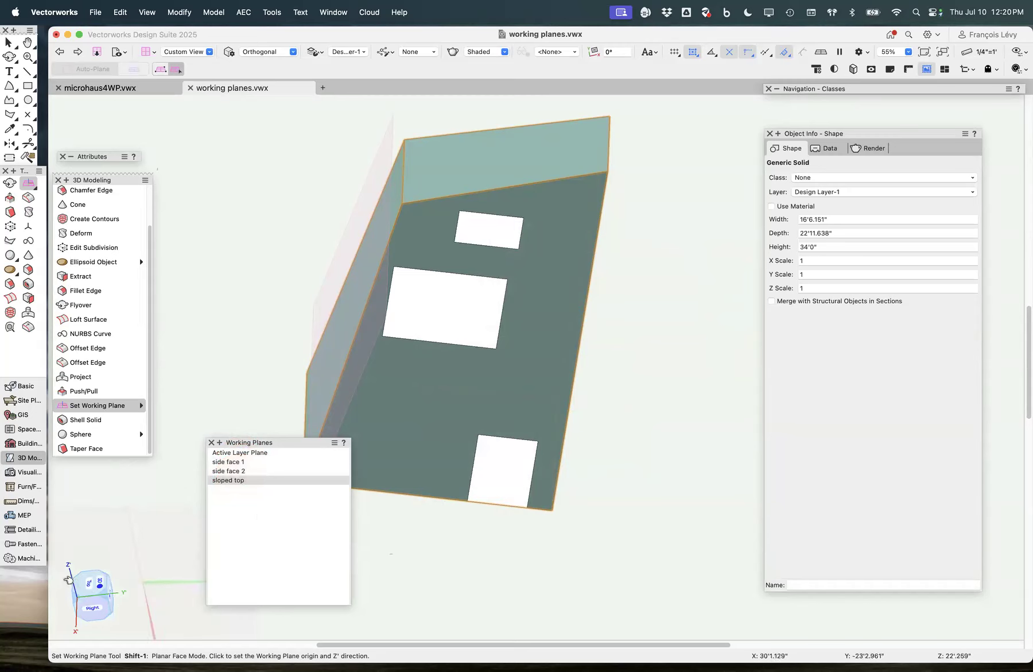
key("x")
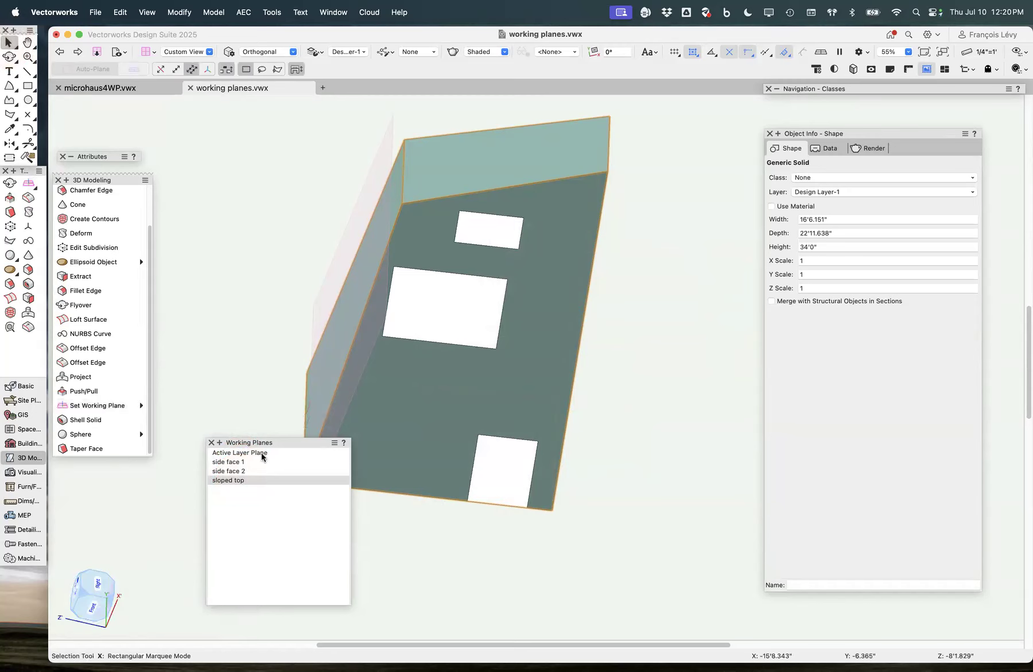
double_click(246, 469)
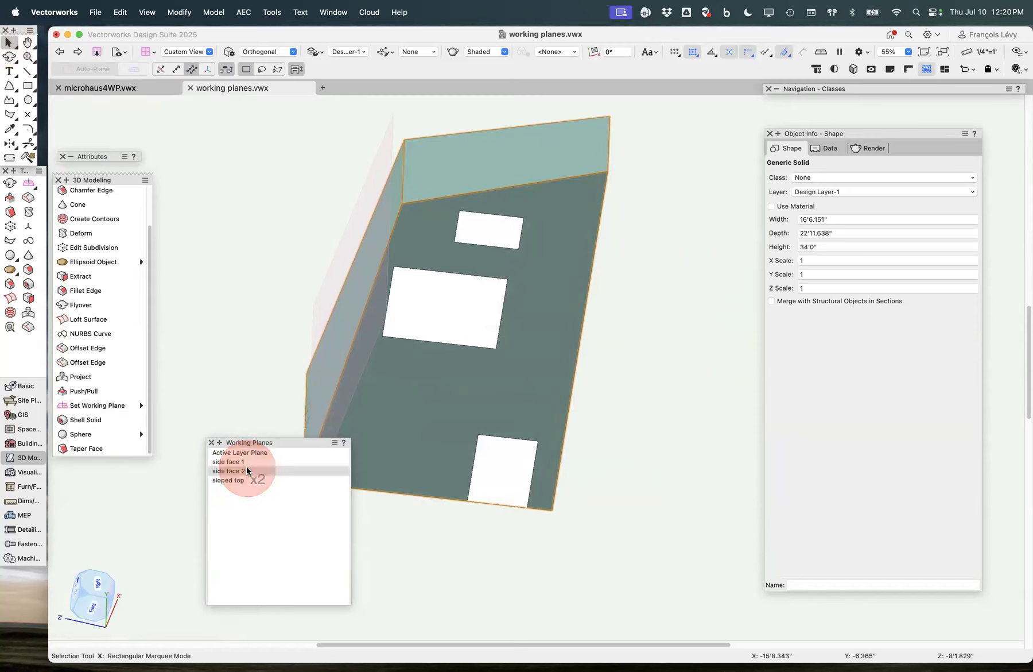
Step: Switch to Top/Plan view and activate the saved "sloped top" working plane, followed by "side face 2"
left_click(75, 592)
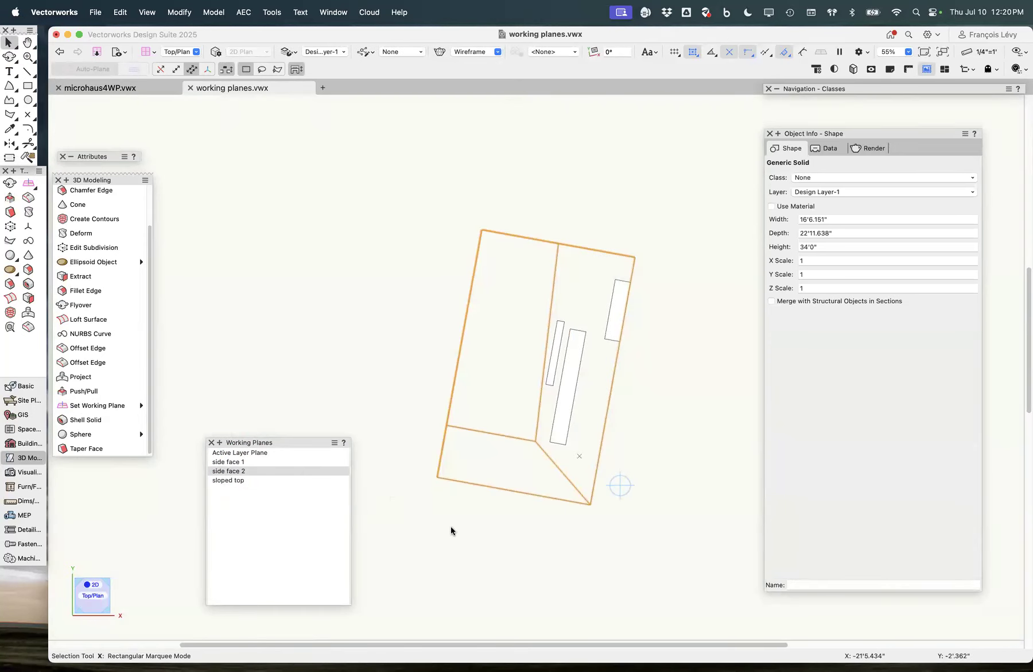
left_click(246, 480)
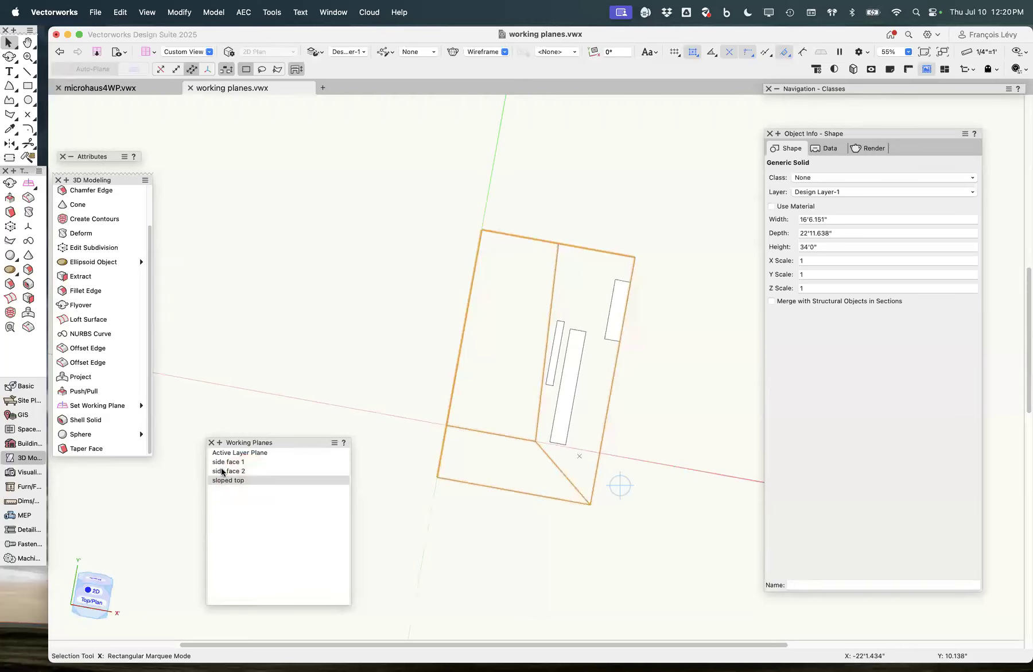
left_click(222, 471)
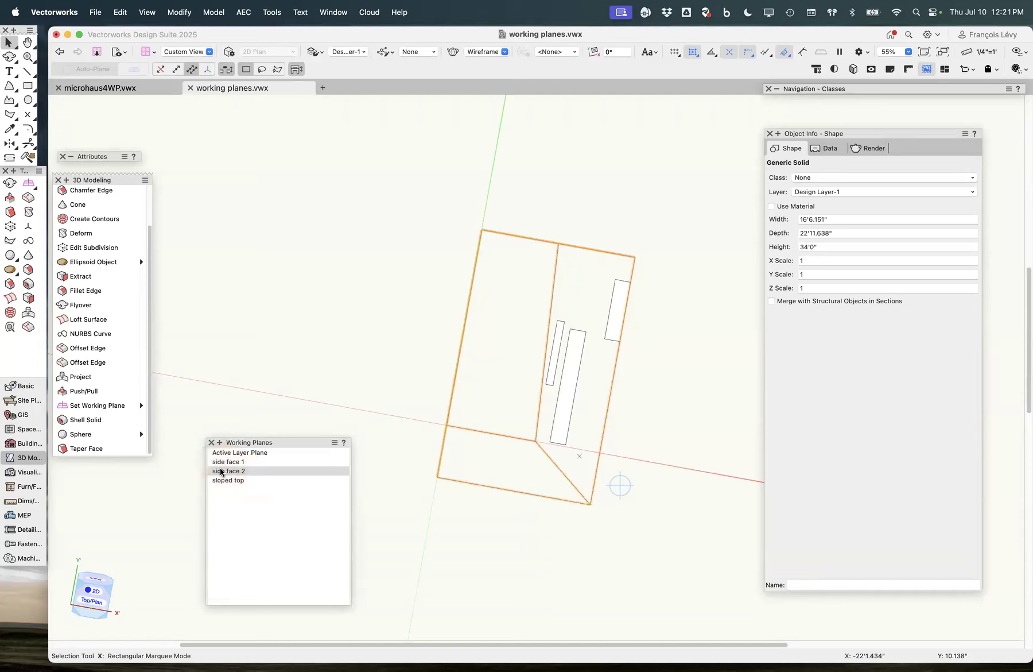
double_click(222, 472)
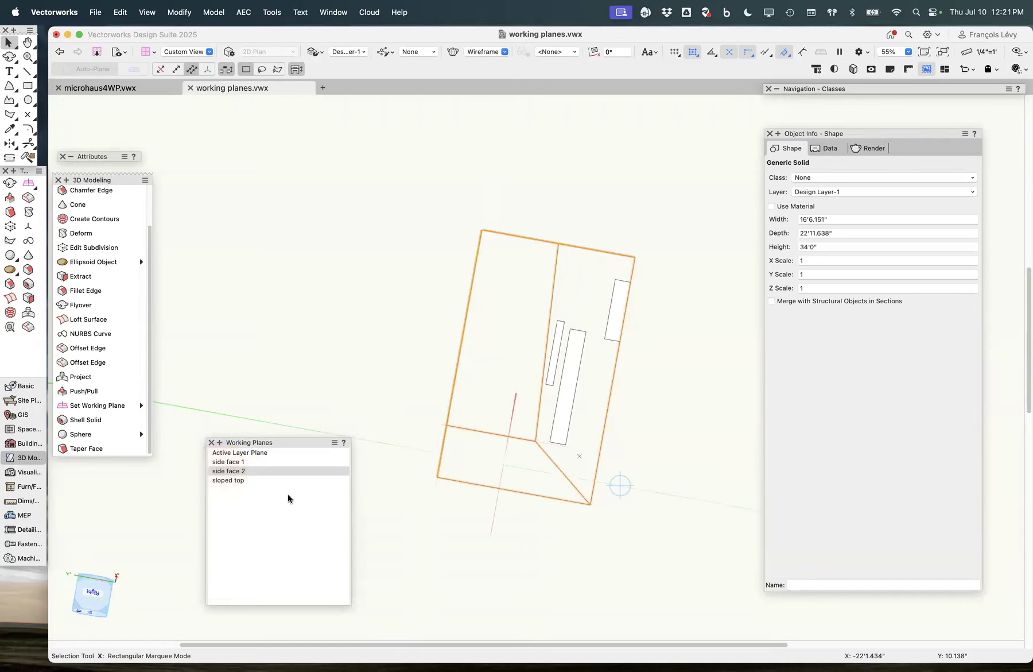
Step: View the block square-on to the "side face 2" working plane and render it in Shaded mode
left_click(89, 613)
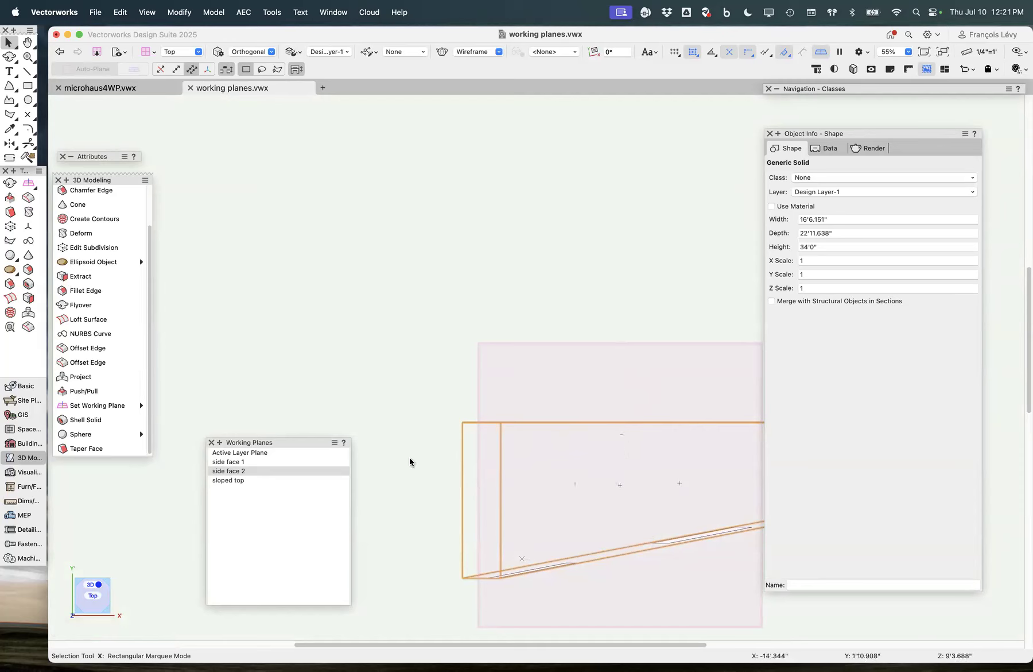
scroll(375, 396, "right", 5)
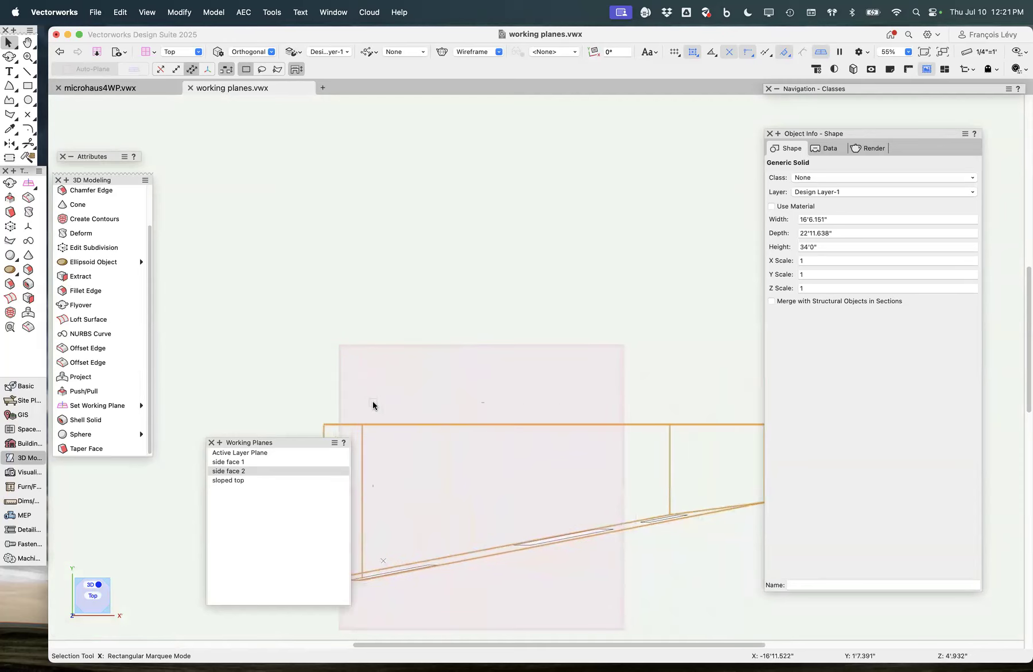
key("shift+super+g")
scroll(451, 365, "left", 5)
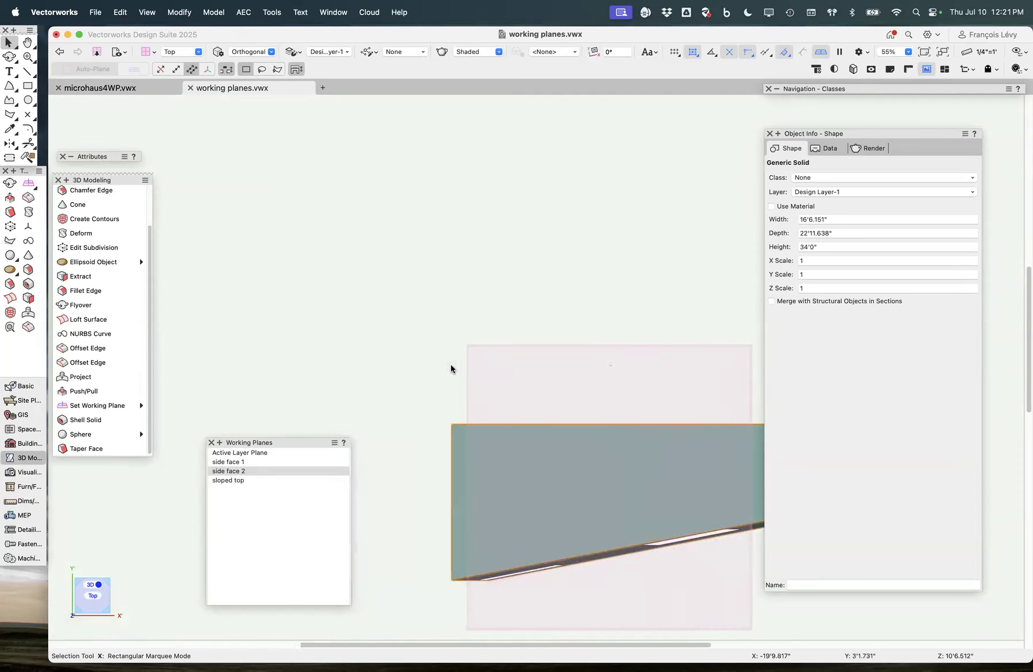
Step: With the Rectangle tool active, switch the drawing plane to the layer plane and Auto-Plane, and recall "side face 2"
left_click(27, 97)
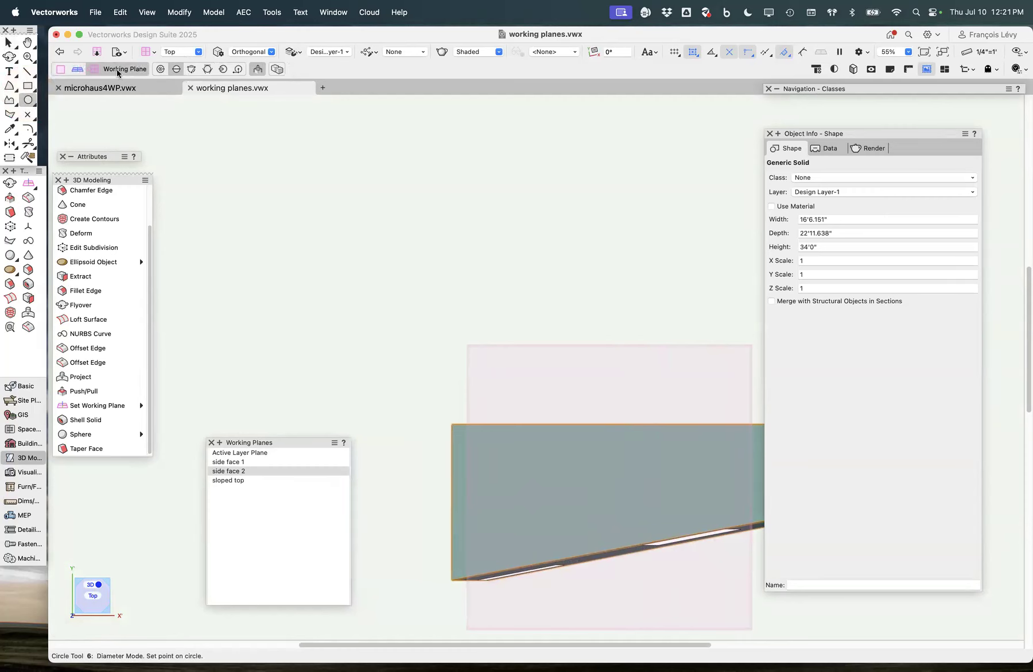
left_click(27, 85)
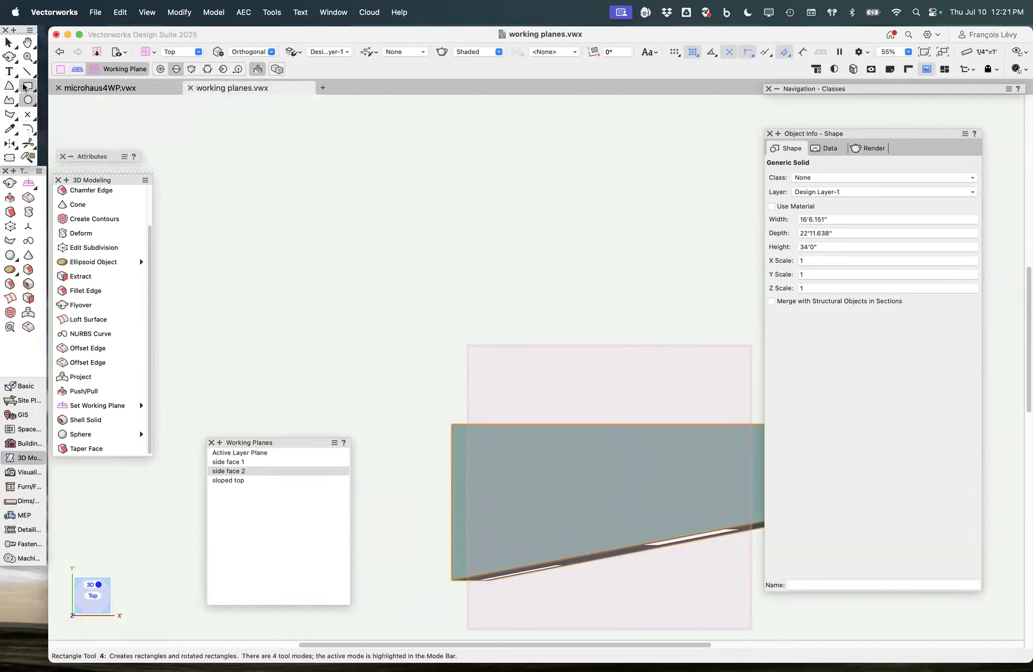
left_click(76, 70)
left_click(64, 68)
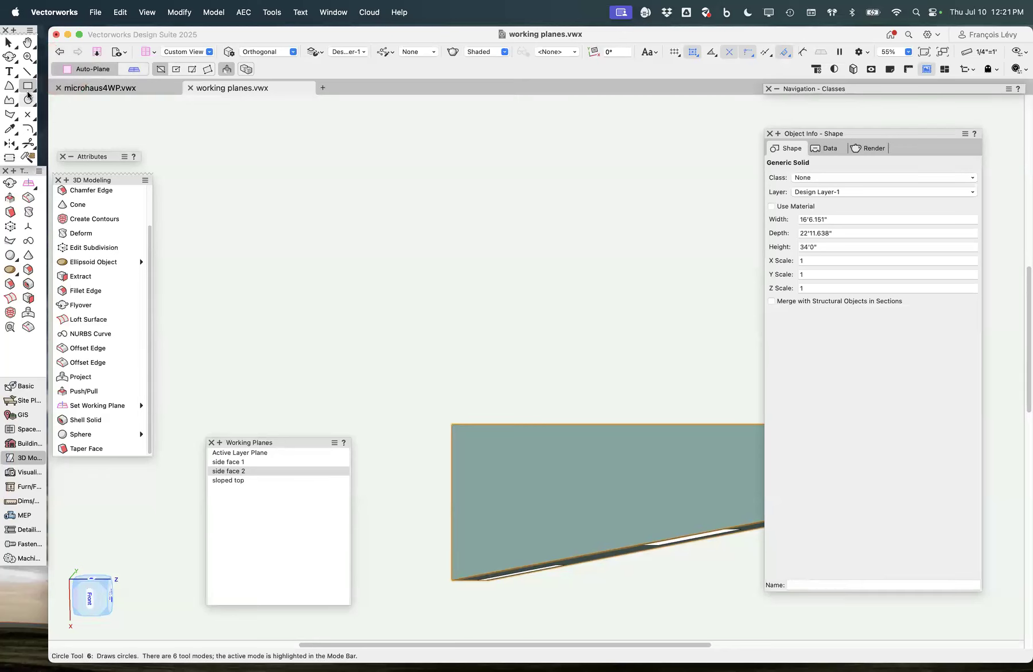
double_click(235, 471)
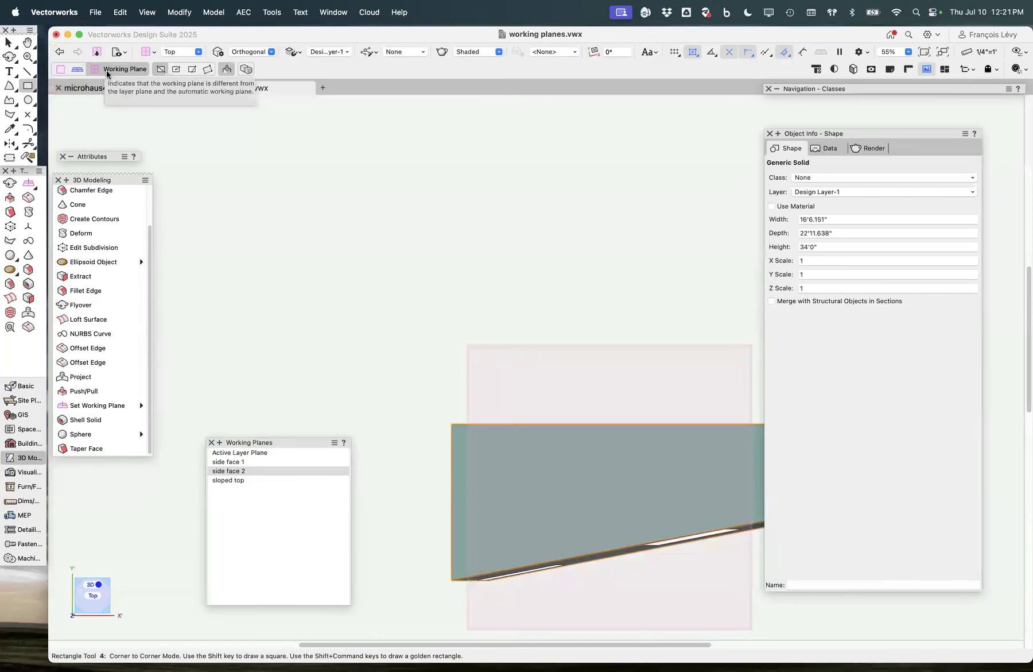
Step: Draw four rectangles on the "side face 2" plane, including one about 1'1" by 2'10" and one about 5'3" by 2'5"
left_click_drag(503, 456, 542, 491)
left_click_drag(615, 497, 628, 463)
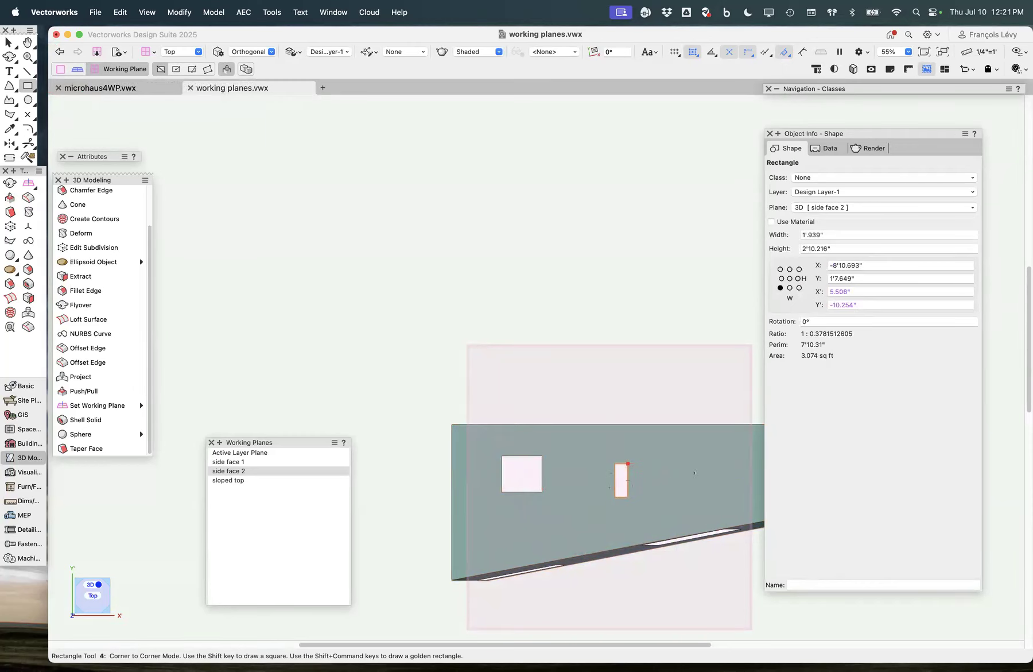
left_click_drag(714, 460, 674, 504)
left_click_drag(551, 523, 551, 523)
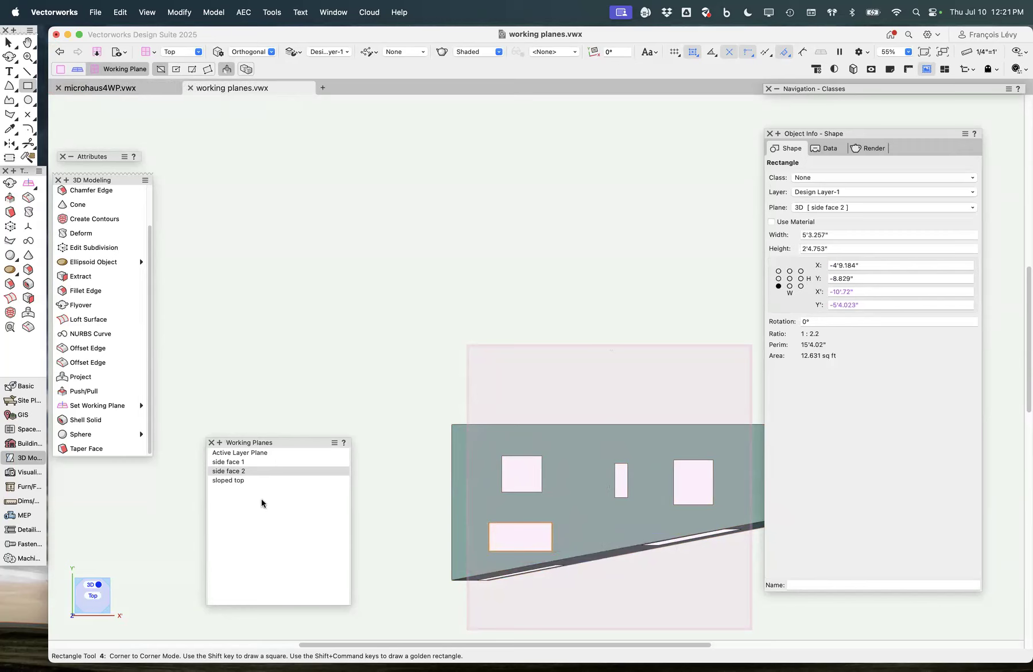
Step: Activate "sloped top", view it square-on and draw four rectangles on it, including ones about 3'1" by 2'7" and 3'7" by 1'6"
double_click(241, 481)
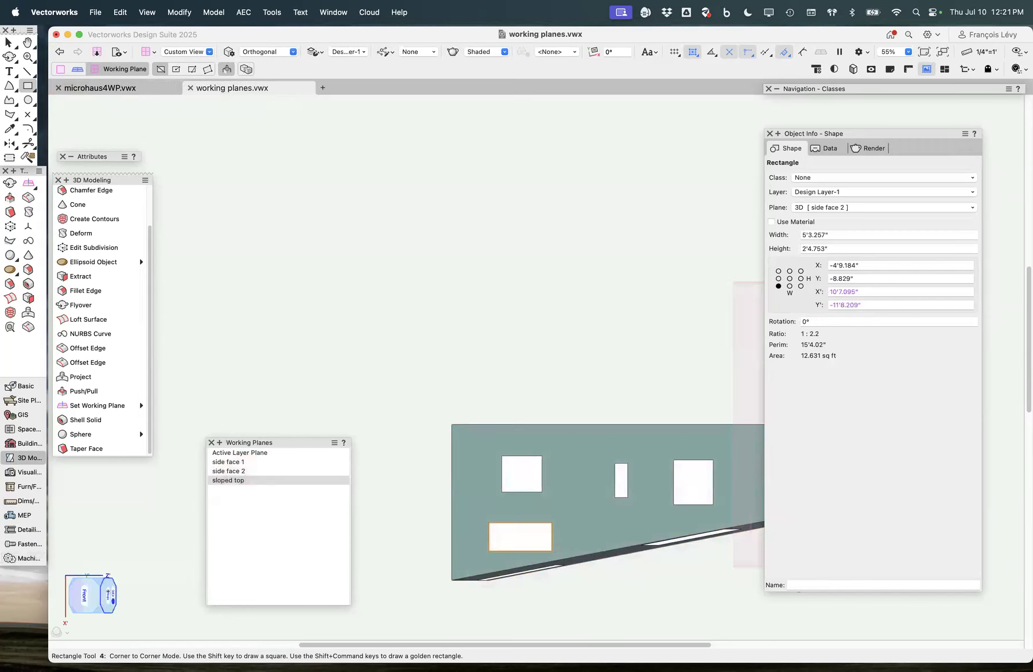
left_click(108, 592)
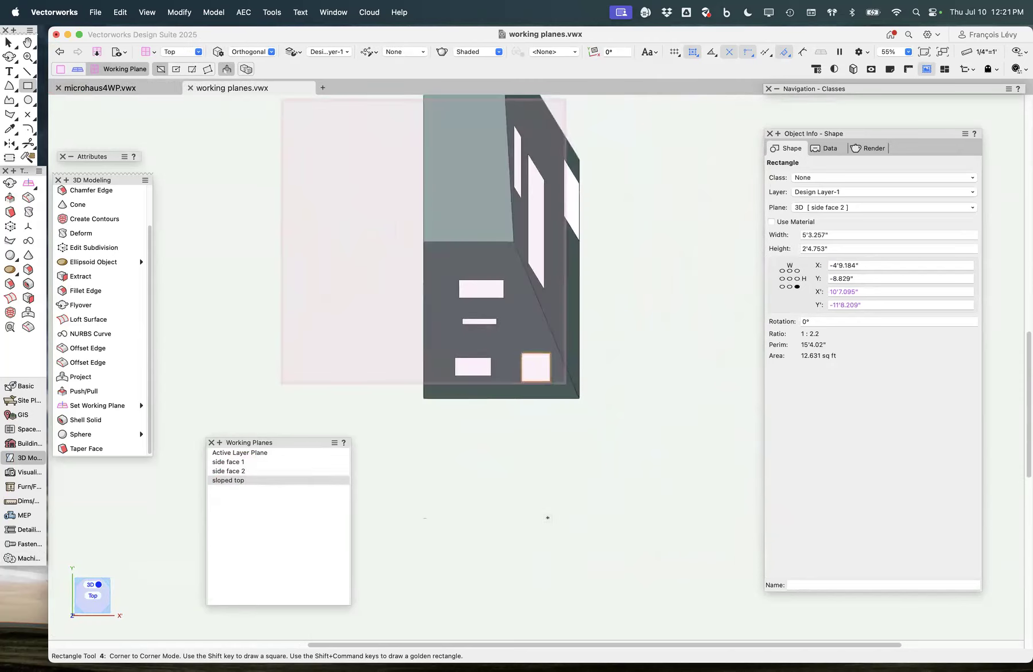
scroll(551, 511, "up", 5)
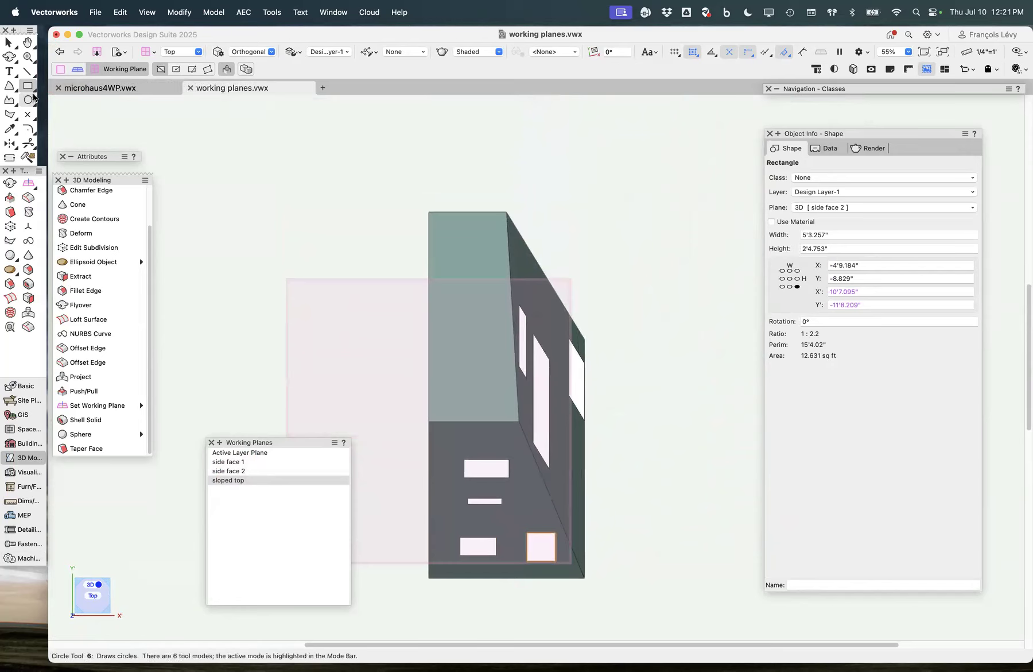
left_click_drag(443, 237, 481, 270)
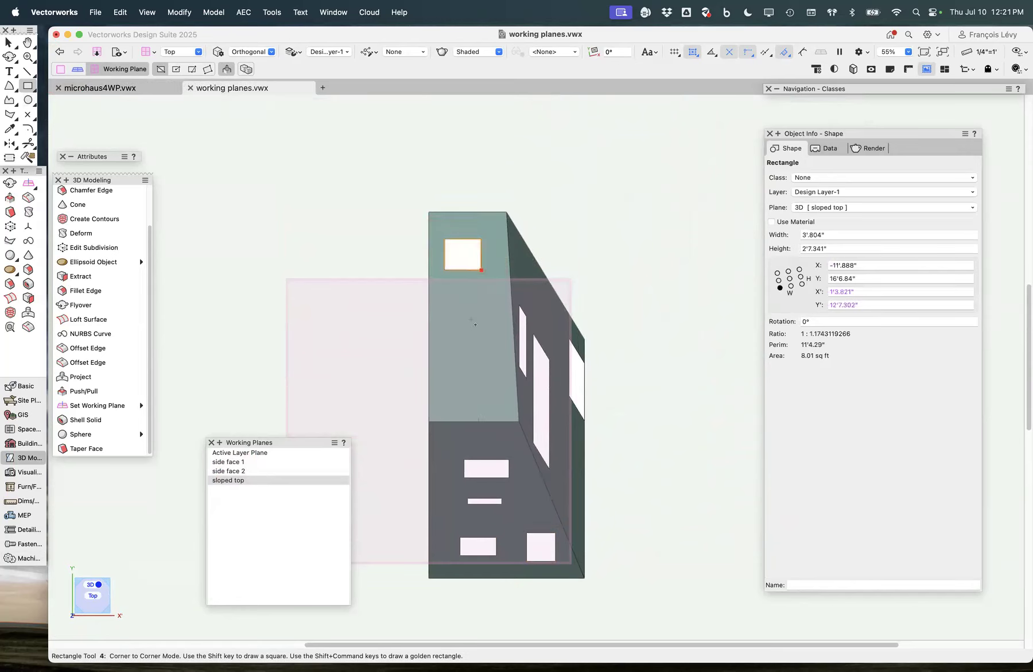
mouse_move(485, 313)
left_mouse_down()
mouse_move(459, 381)
mouse_move(499, 395)
left_mouse_up()
mouse_move(492, 278)
left_mouse_down()
mouse_move(451, 296)
mouse_move(350, 216)
mouse_move(470, 108)
mouse_move(565, 99)
mouse_move(411, 104)
mouse_move(212, 148)
mouse_move(200, 206)
mouse_move(385, 101)
mouse_move(477, 131)
mouse_move(546, 247)
mouse_move(345, 228)
mouse_move(338, 241)
left_mouse_up()
Step: Orbit to an oblique view of the block, shrink the Working Planes palette and reactivate the "sloped top" plane with the Flyover tool active
left_click(9, 56)
left_click_drag(348, 602, 306, 554)
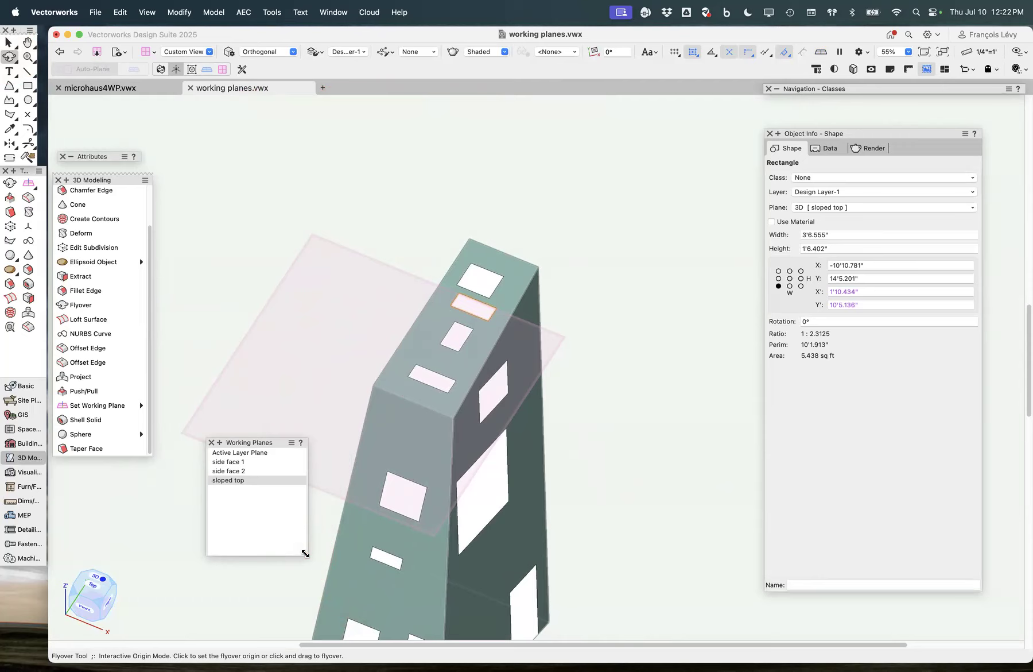
double_click(242, 479)
key("6")
key("semicolon")
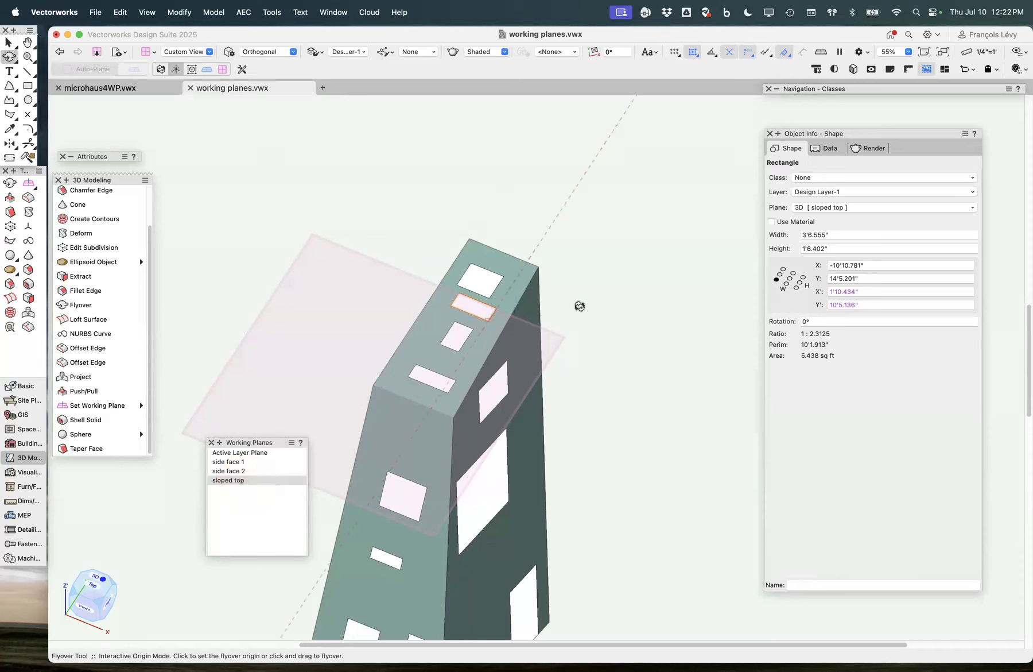
Step: Extrude the selected rectangle on the block's sloped top by 5' and orbit around the result
key("super+e")
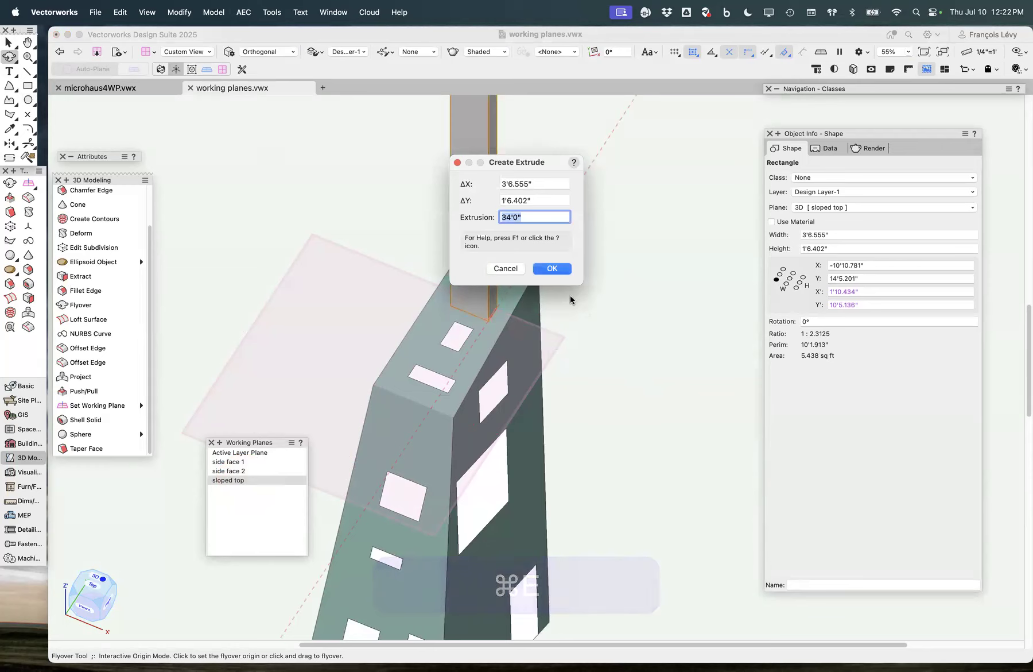
type("5'")
key("Return")
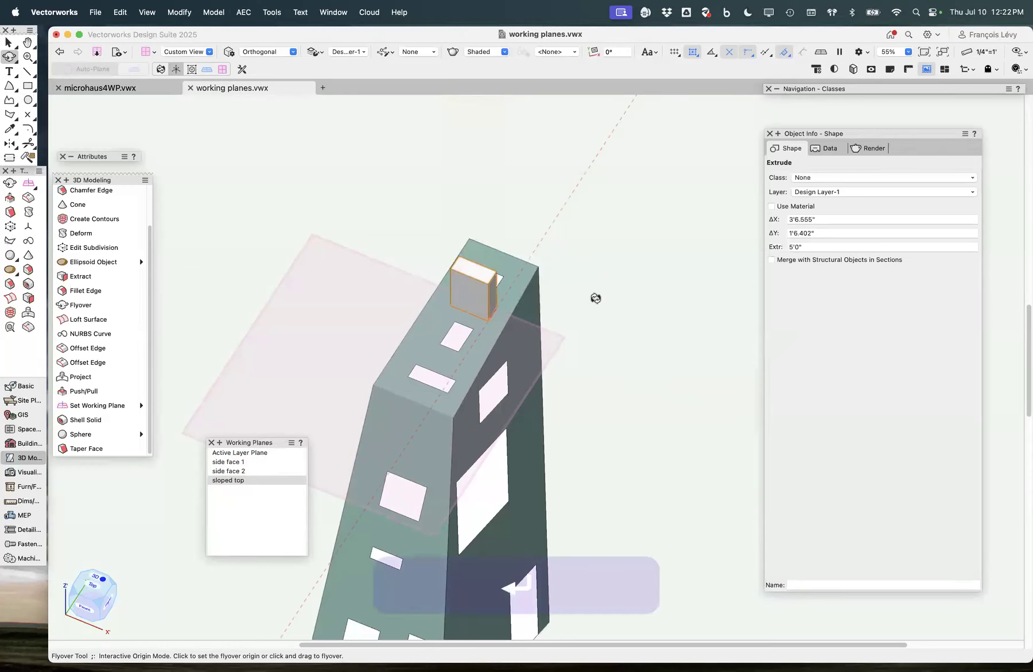
left_click_drag(571, 290, 561, 268)
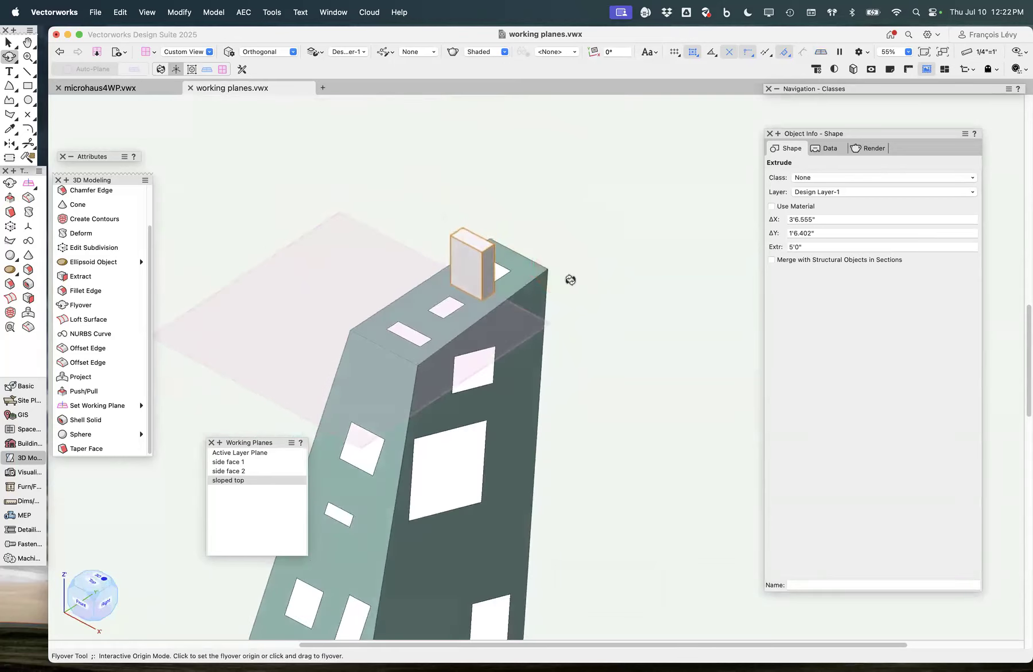
Step: Try extruding the lower-end rectangle of the sloped top by 5' while "side face 2" is the active working plane
left_click(6, 41)
left_click(6, 41)
left_click(407, 332)
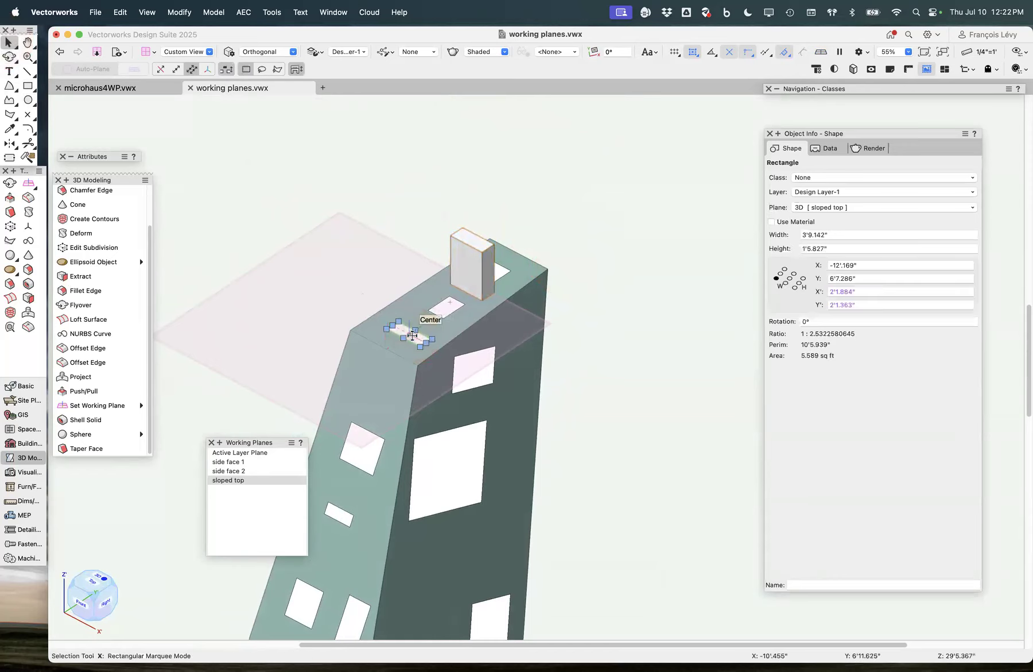
double_click(242, 470)
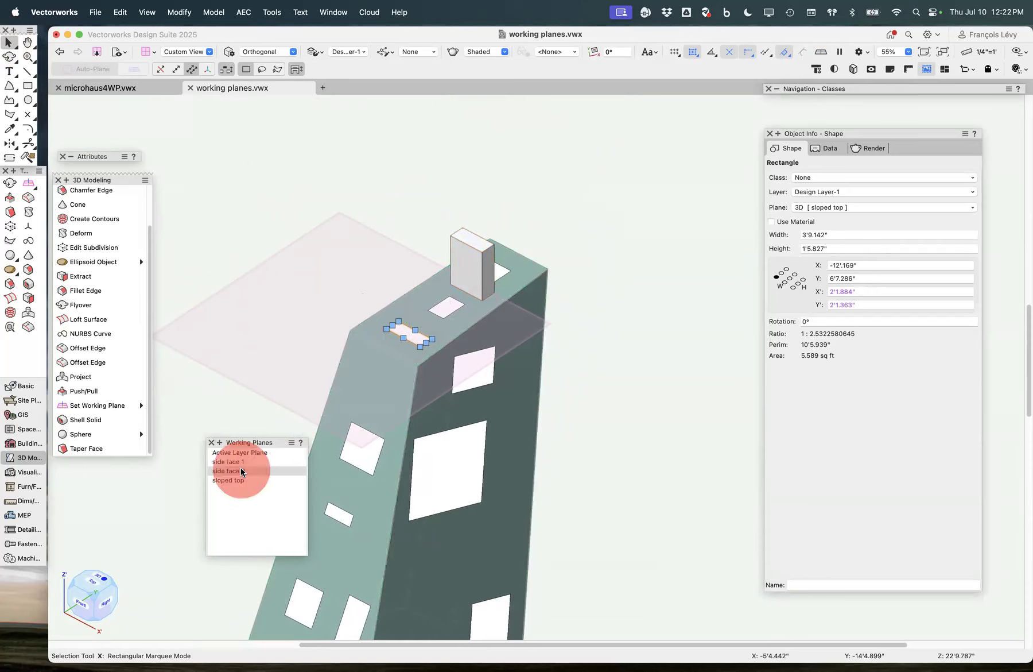
key("super+e")
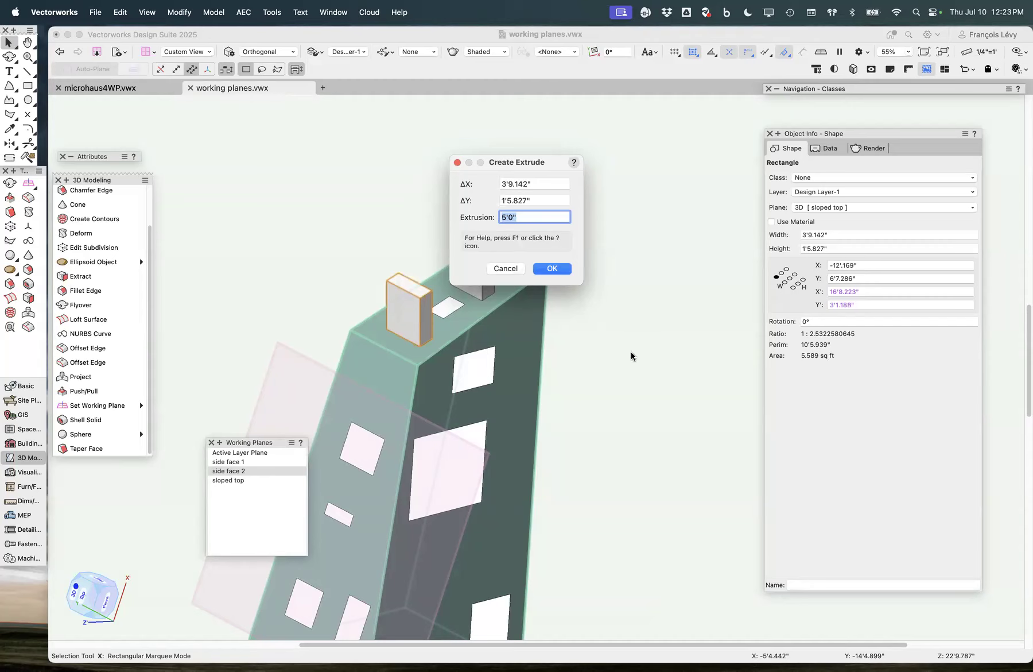
left_click(545, 268)
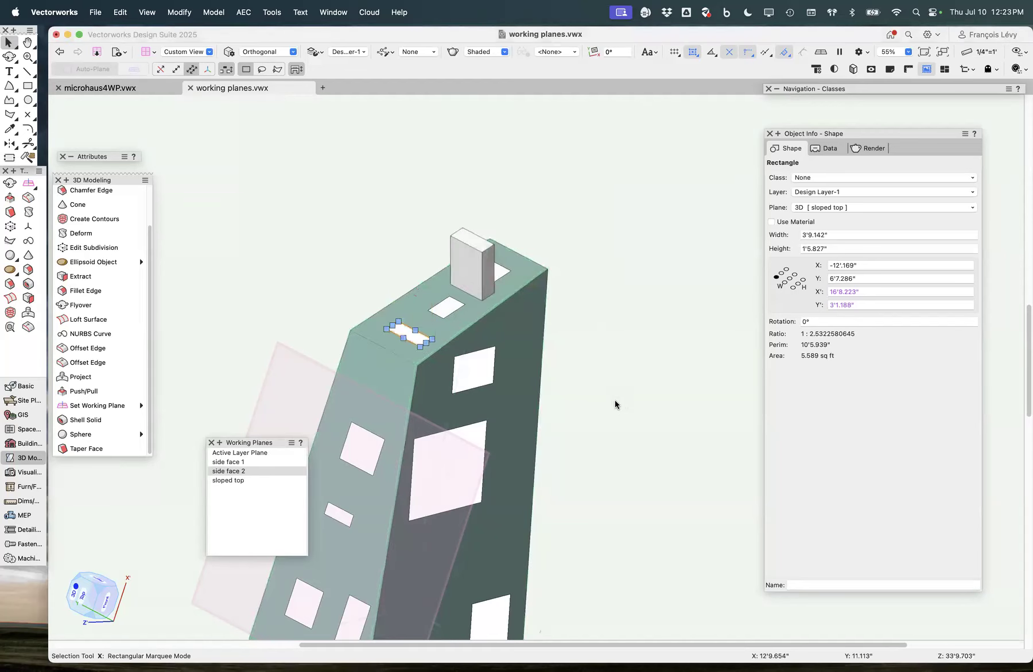
Step: Switch to the microhaus4WP.vwx file and orbit the small house to see its roof from above
scroll(615, 400, "down", 3)
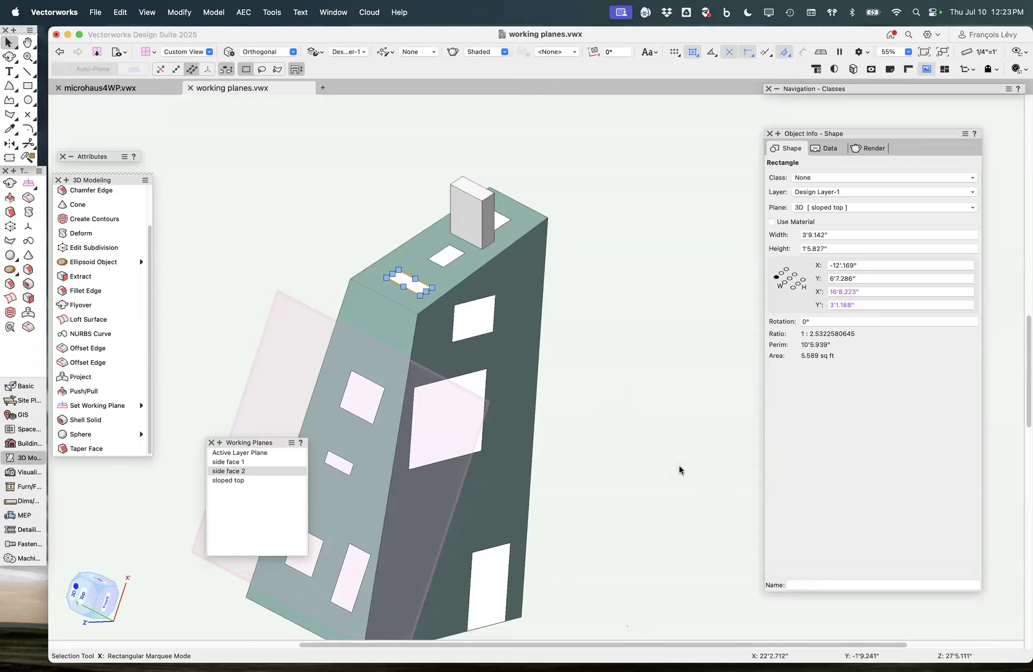
scroll(583, 385, "down", 5)
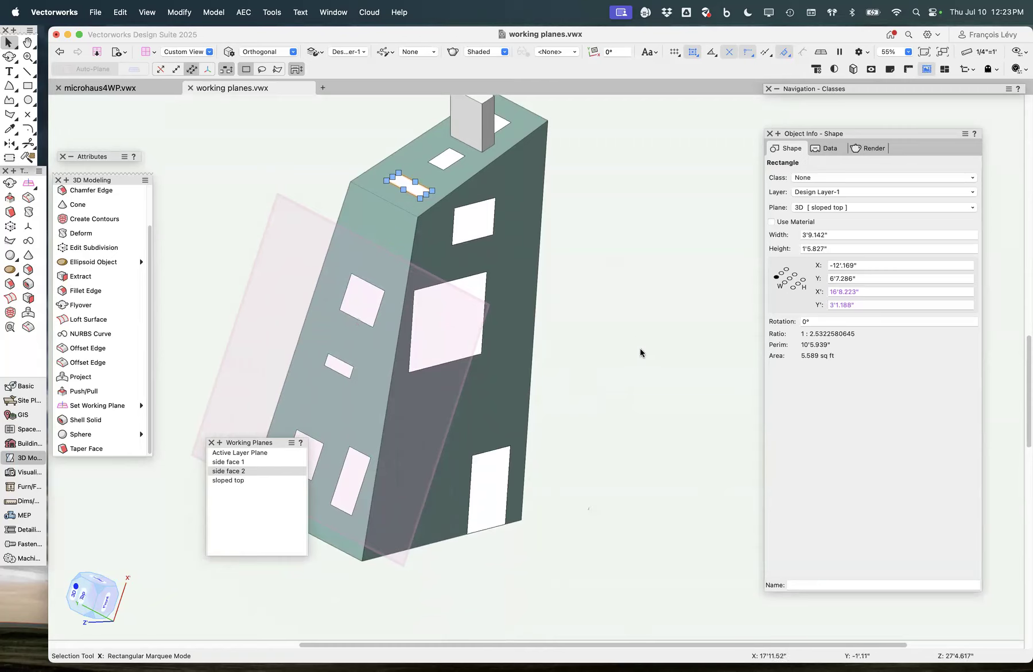
left_click(129, 88)
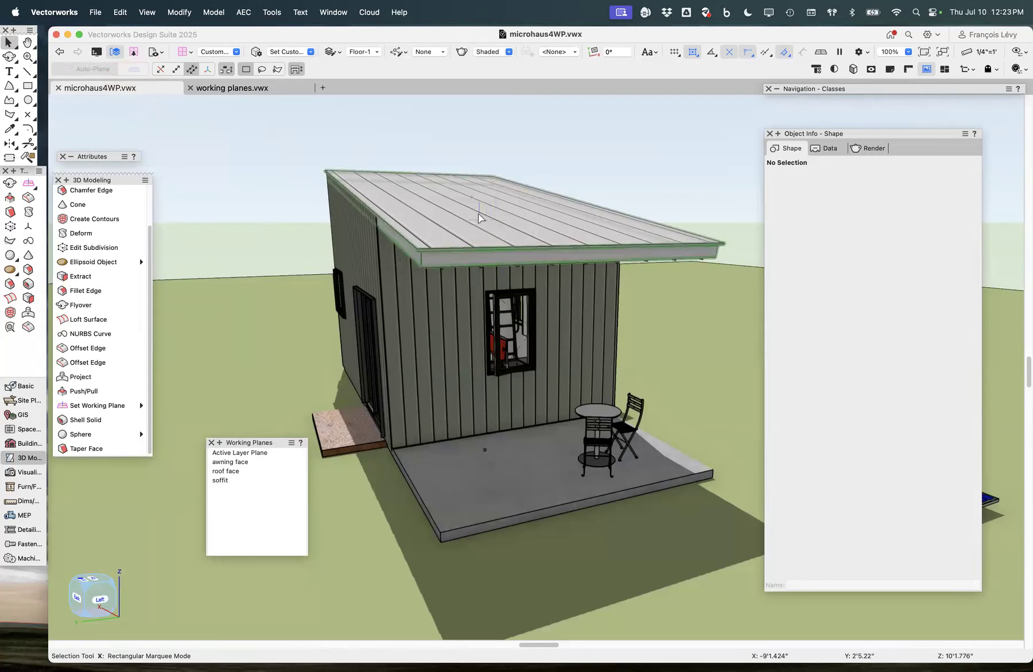
scroll(457, 252, "up", 5)
scroll(458, 250, "down", 10)
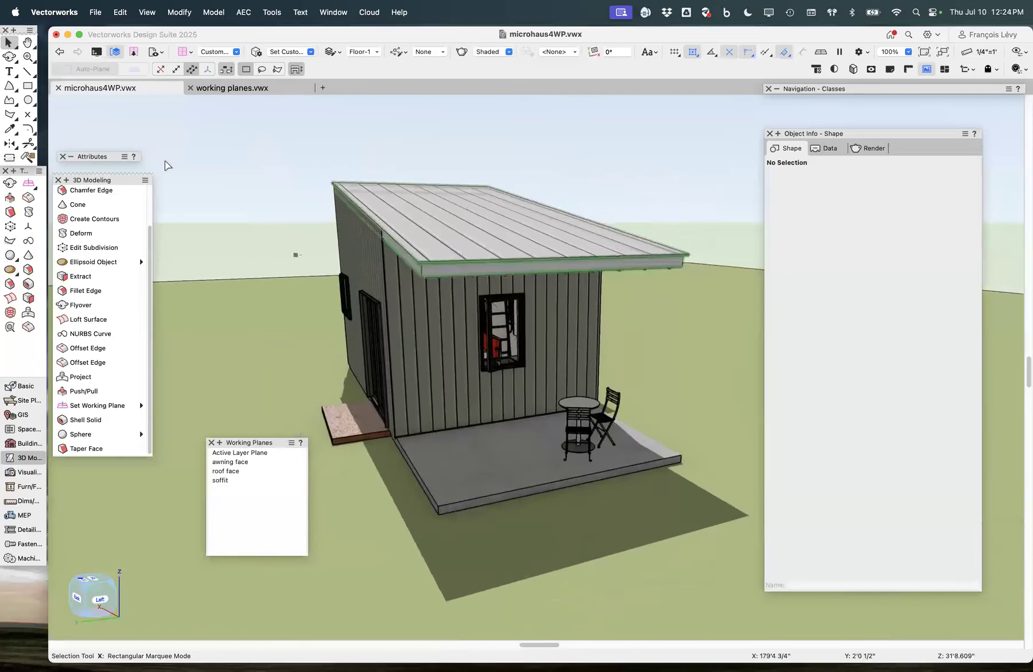
key("c")
left_click(520, 229)
mouse_move(497, 240)
left_mouse_down()
mouse_move(353, 261)
mouse_move(415, 268)
mouse_move(397, 228)
mouse_move(353, 219)
mouse_move(349, 234)
mouse_move(486, 261)
mouse_move(538, 247)
left_mouse_up()
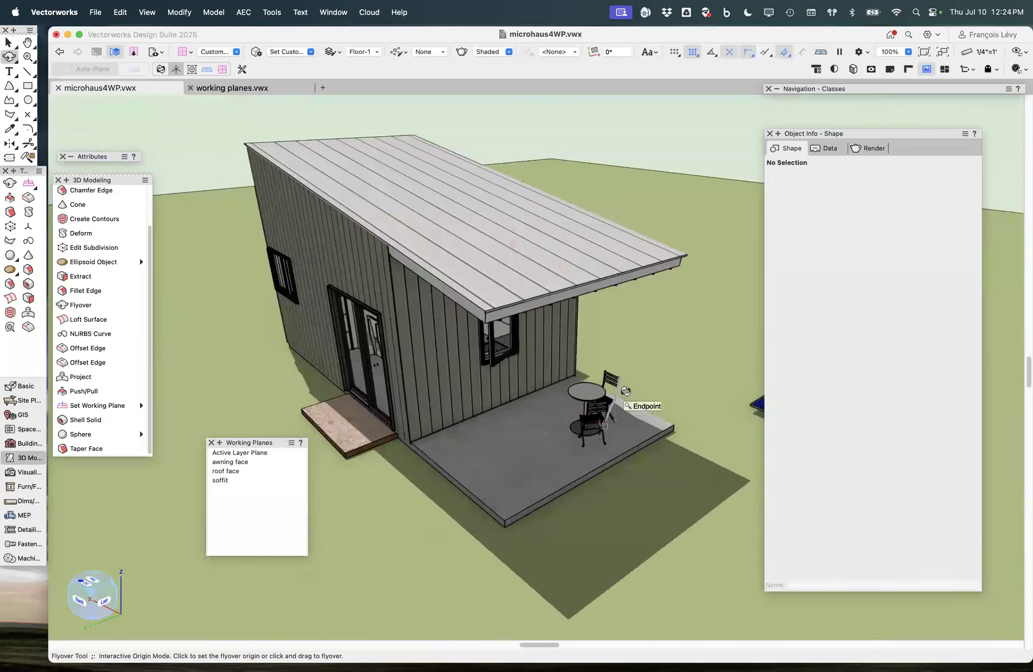
Step: Set the metal roof's texture mode to By Component and its roofing component texture to None
key("x")
left_click(542, 263)
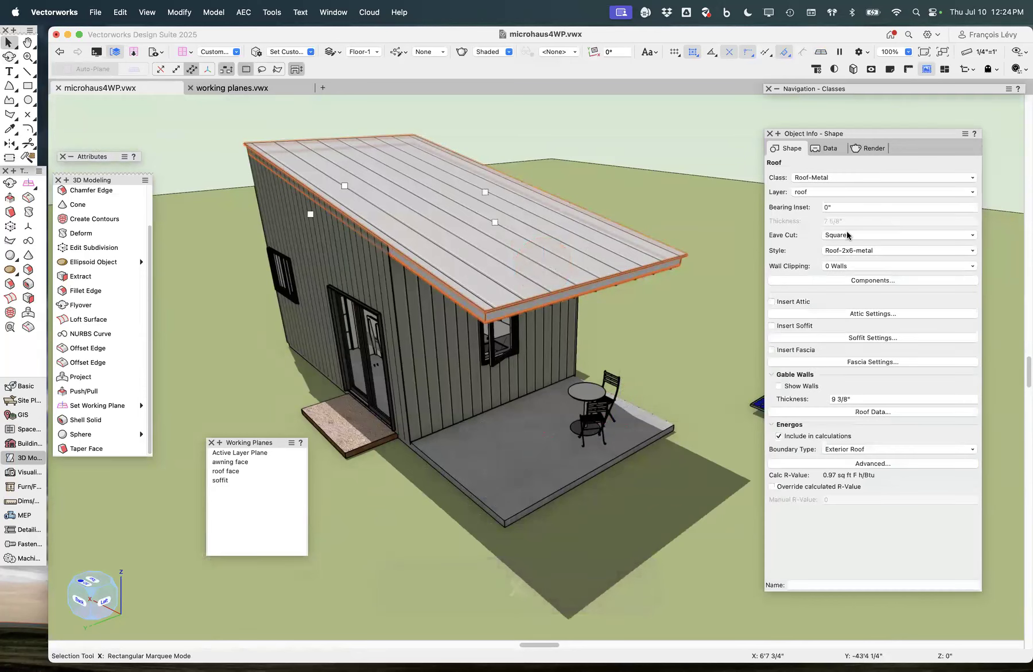
left_click(870, 149)
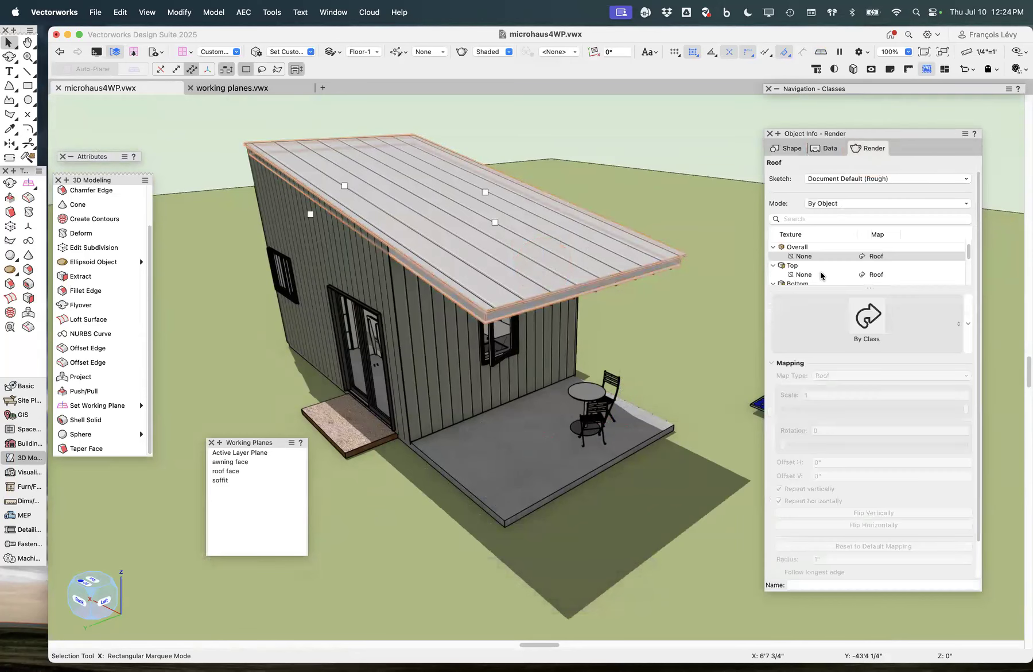
left_click(834, 203)
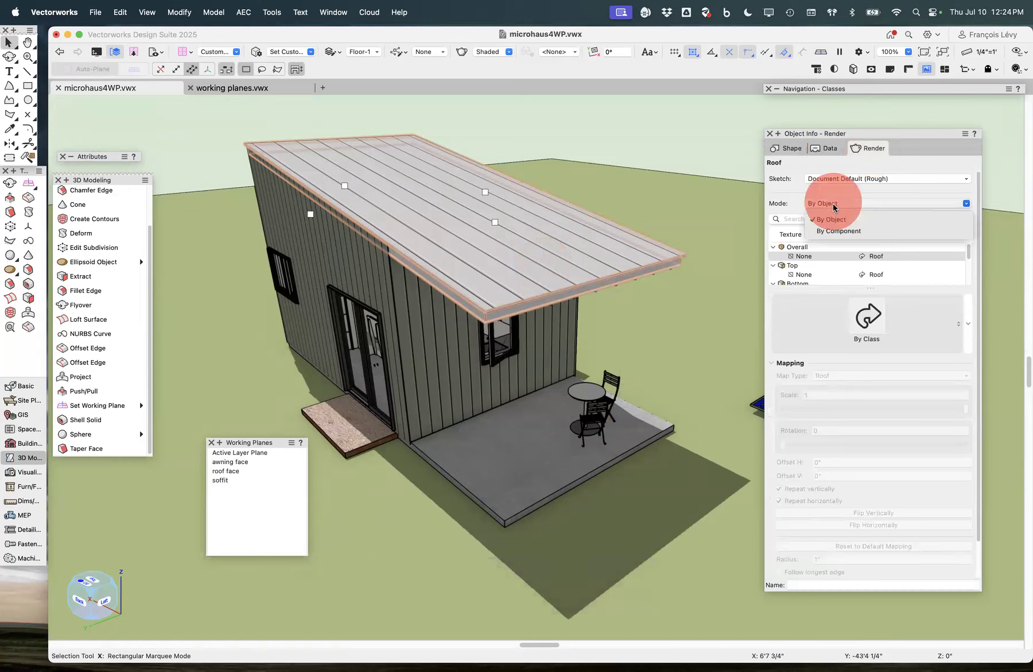
left_click(835, 217)
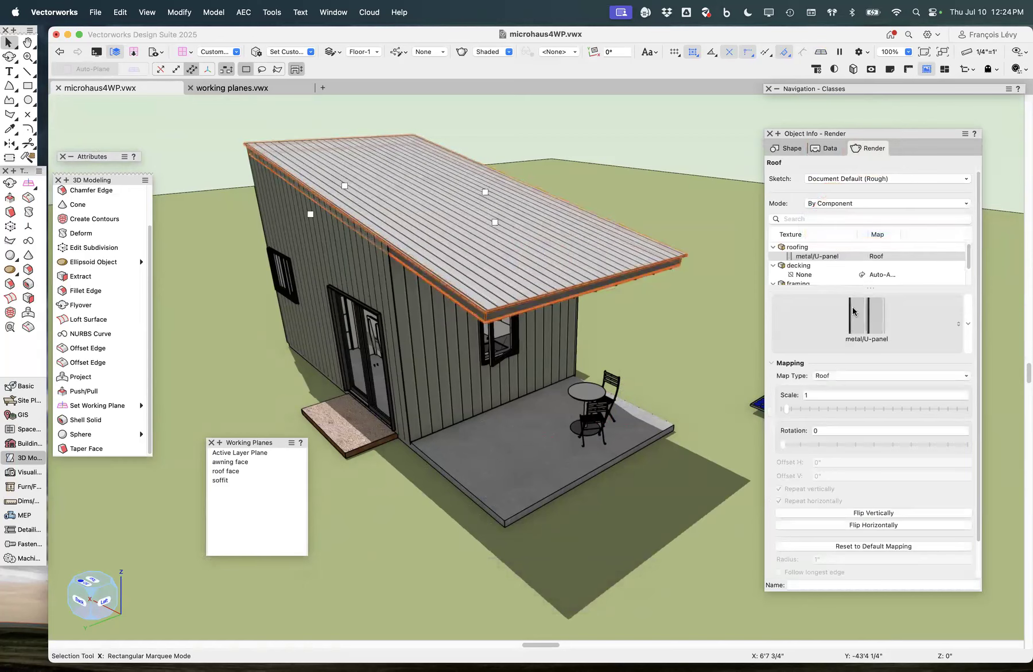
right_click(856, 314)
left_click(849, 314)
left_click(720, 365)
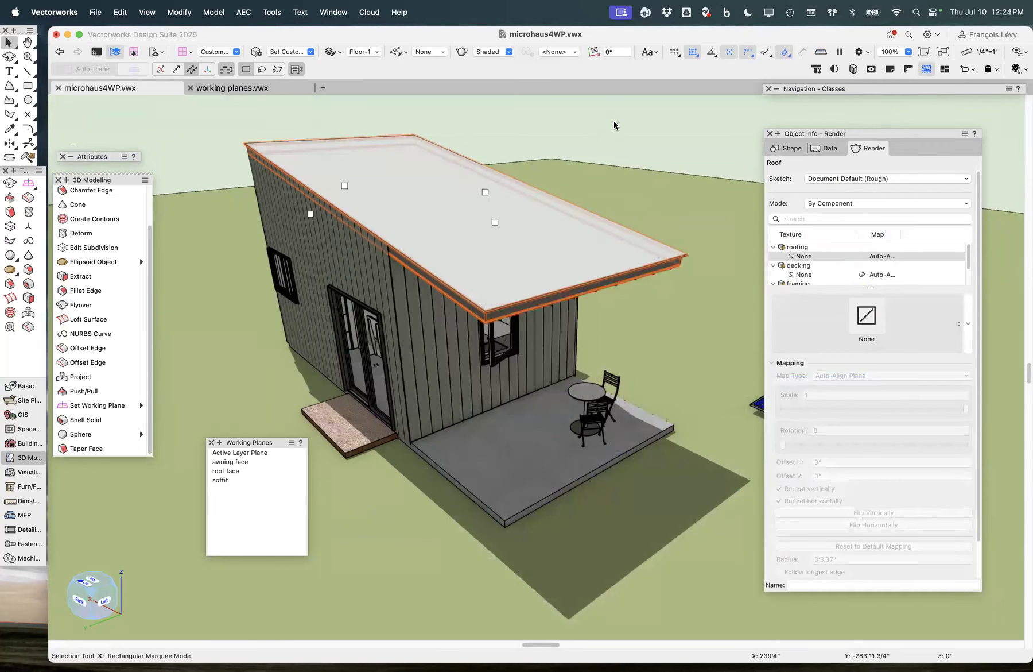
Step: Reselect the roof and set a working plane at the center of its sloped top face in Planar Face Mode
left_click(614, 122)
left_click(560, 246)
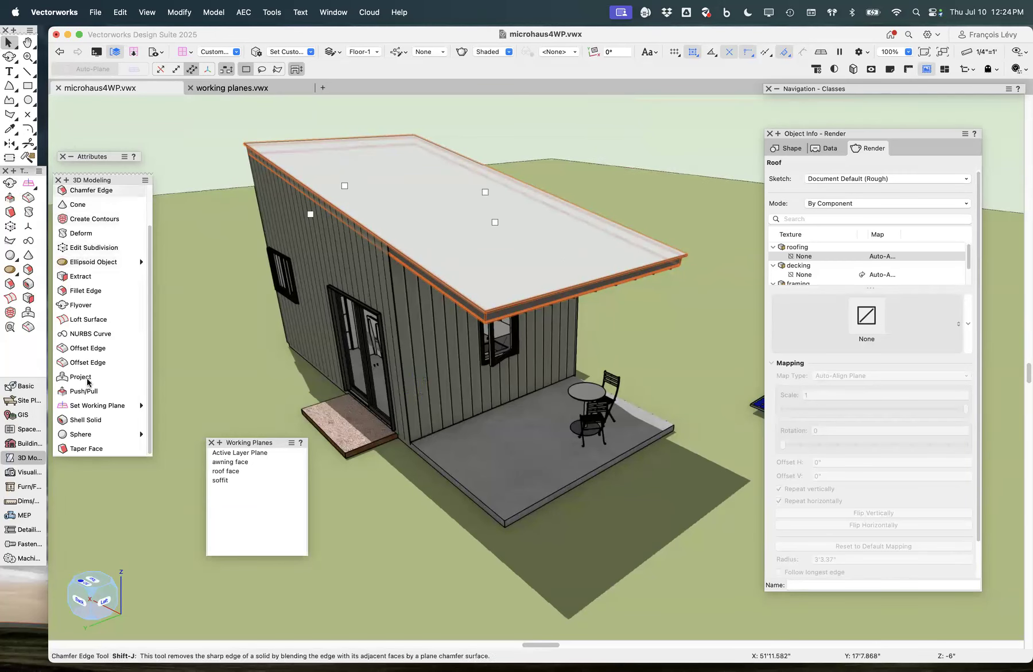
left_click(92, 405)
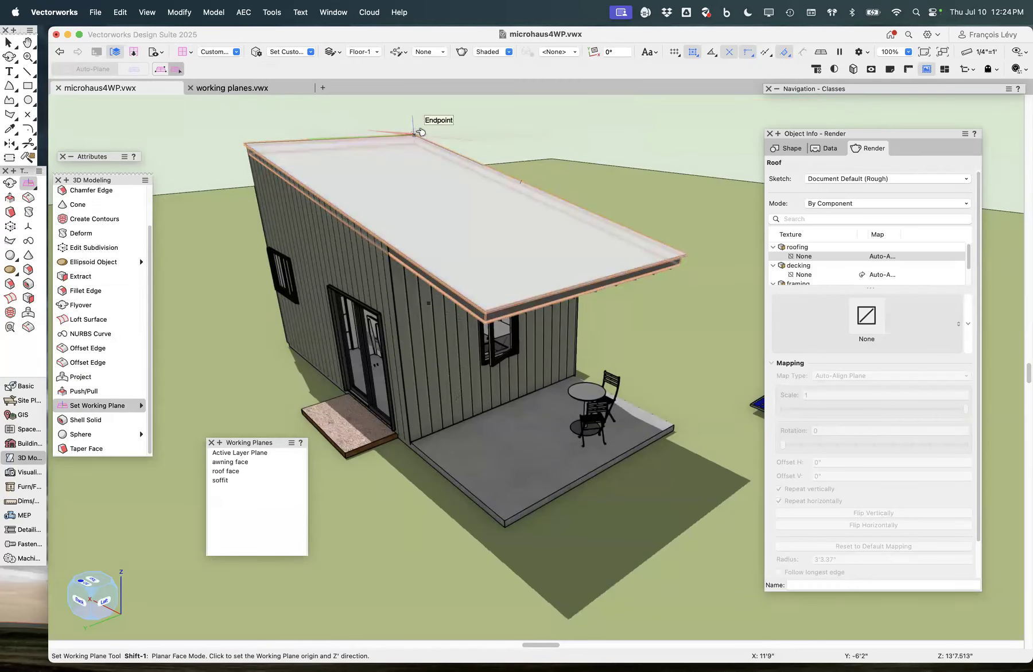
left_click(445, 193)
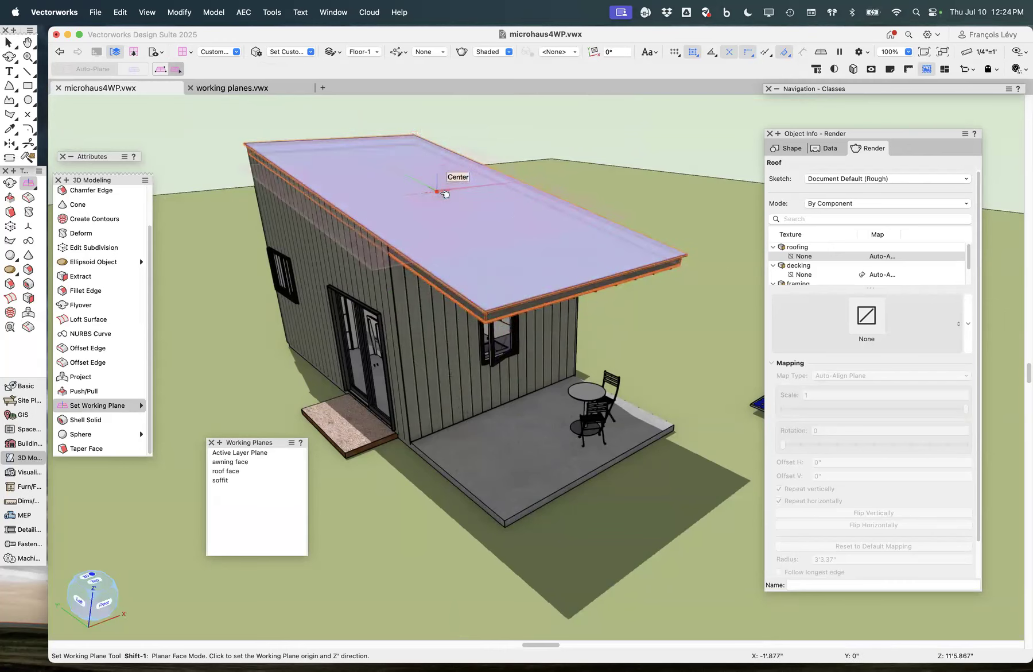
Step: Draw a rectangle about 12'4" by 26' over the whole roof in Top view and use its center as the reference point
left_click(93, 582)
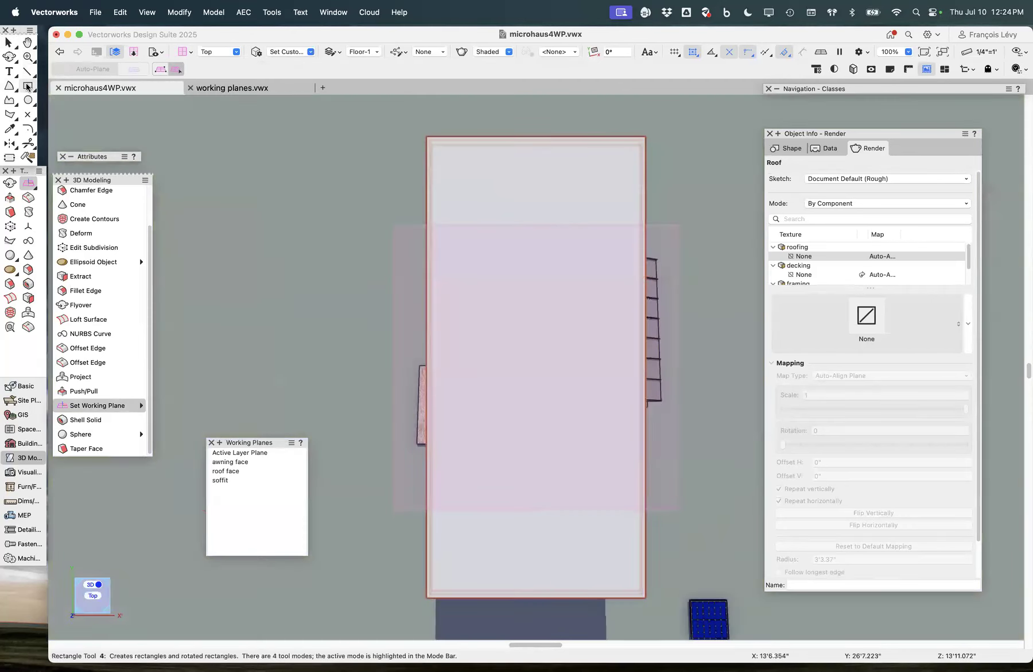
left_click(27, 86)
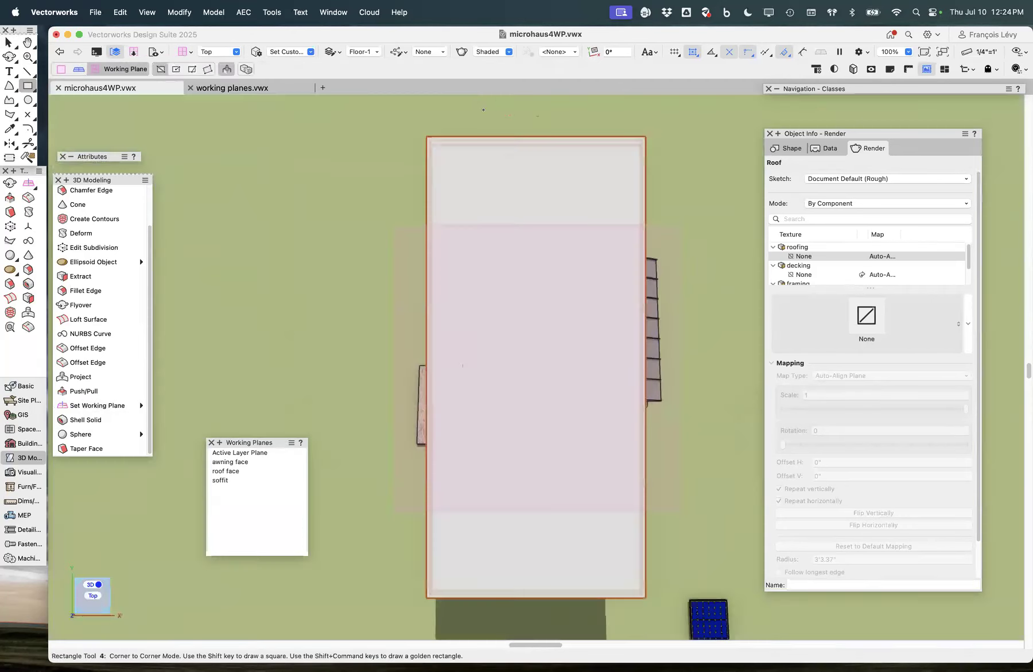
mouse_move(427, 137)
left_mouse_down()
mouse_move(647, 426)
mouse_move(659, 591)
mouse_move(647, 594)
left_mouse_up()
left_click(792, 148)
left_click_drag(846, 134, 785, 134)
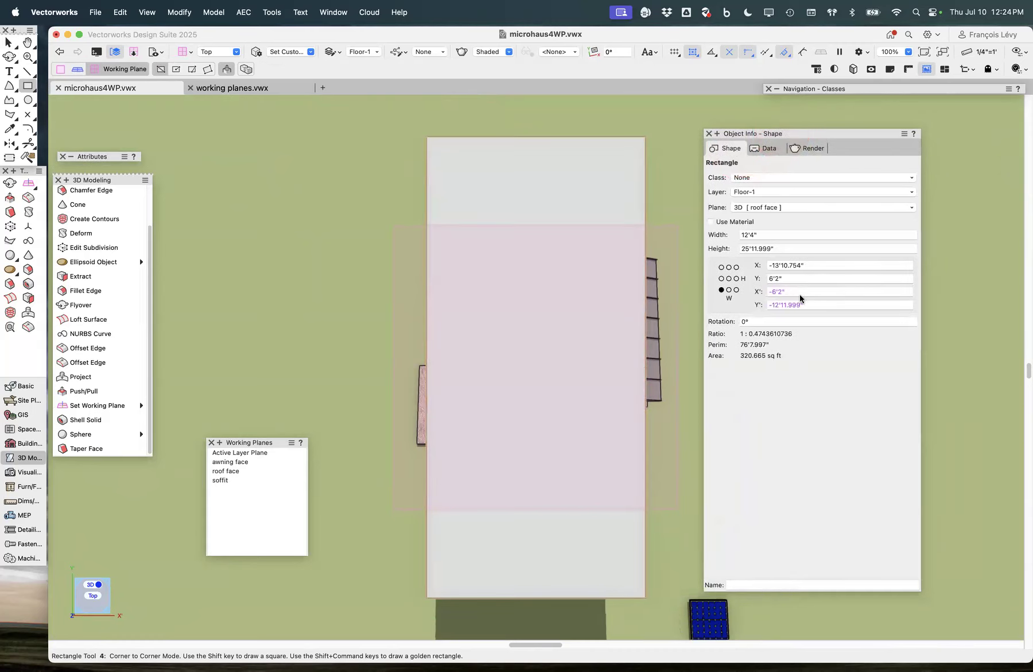
left_click(730, 278)
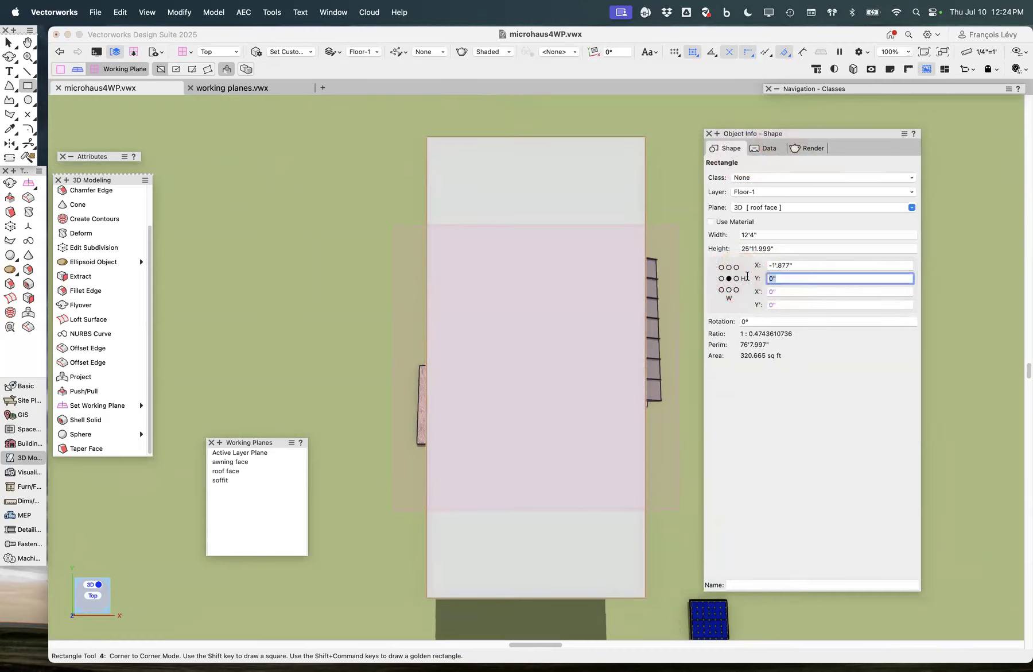
type(".5")
key("Return")
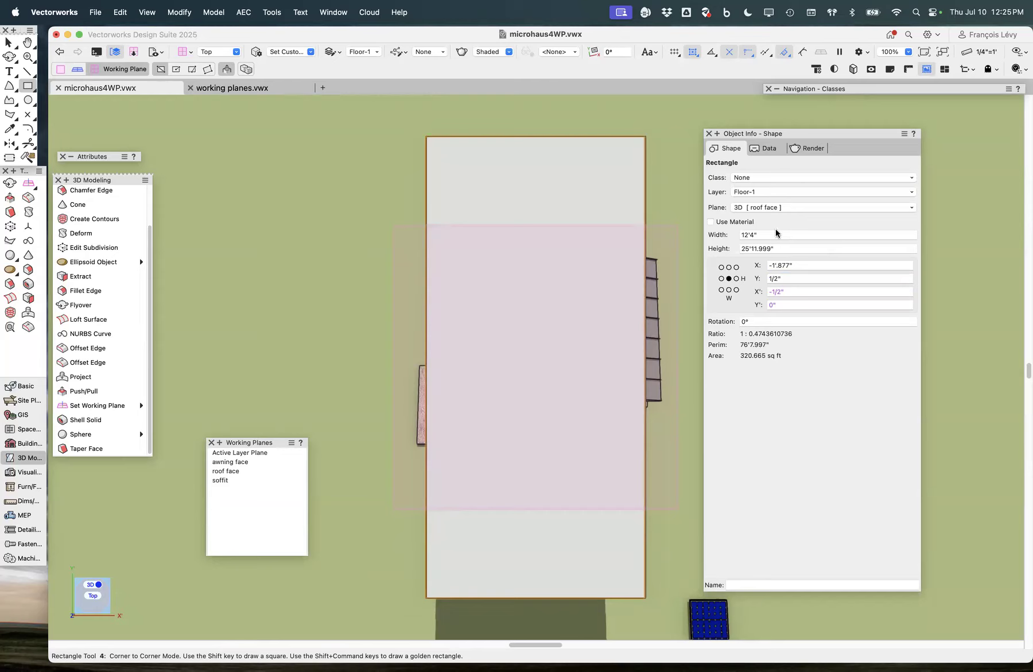
key("super+z")
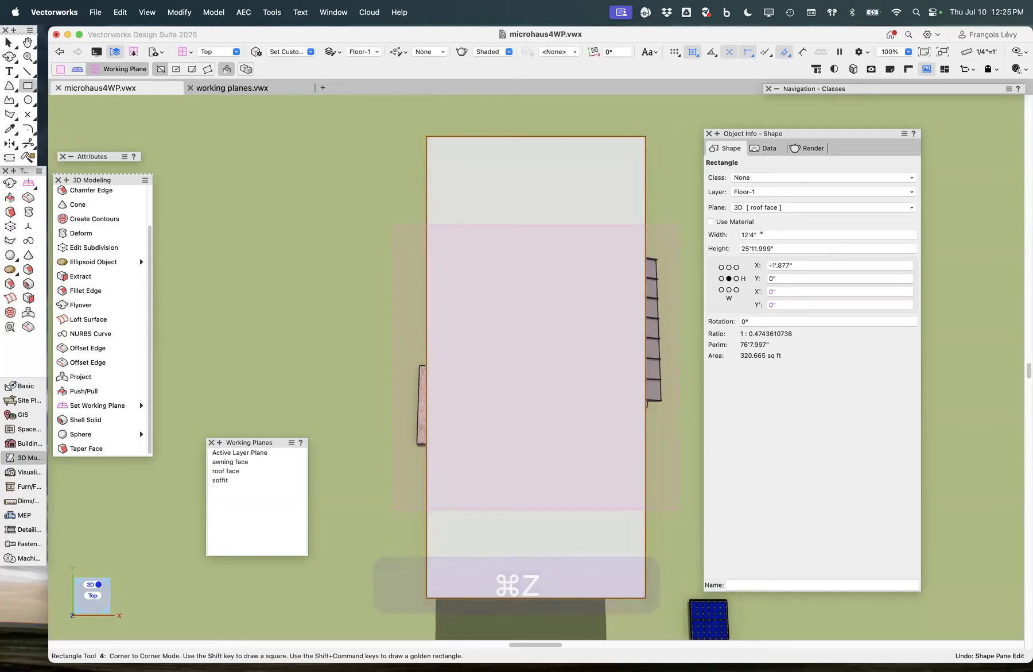
Step: Set the roof rectangle's width to 1/2" so it forms a narrow strip along the roof's centerline
left_click(740, 235)
type(".5")
key("Return")
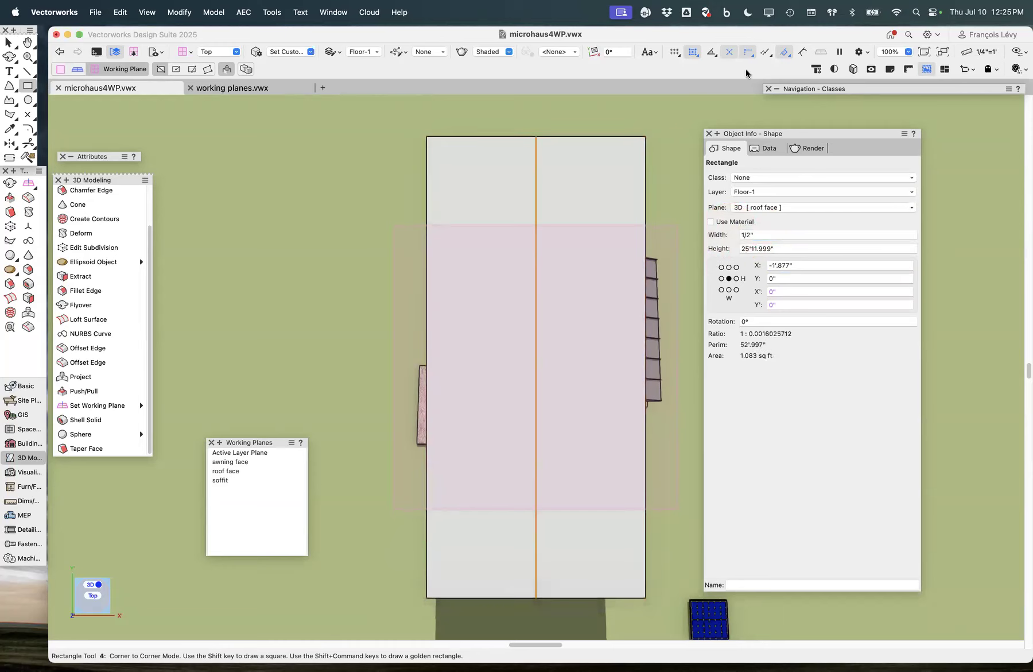
Step: Try a linear array of 6 duplicates of the center strip with a Y offset of 1'4", and undo it
key("alt+shift+super+d")
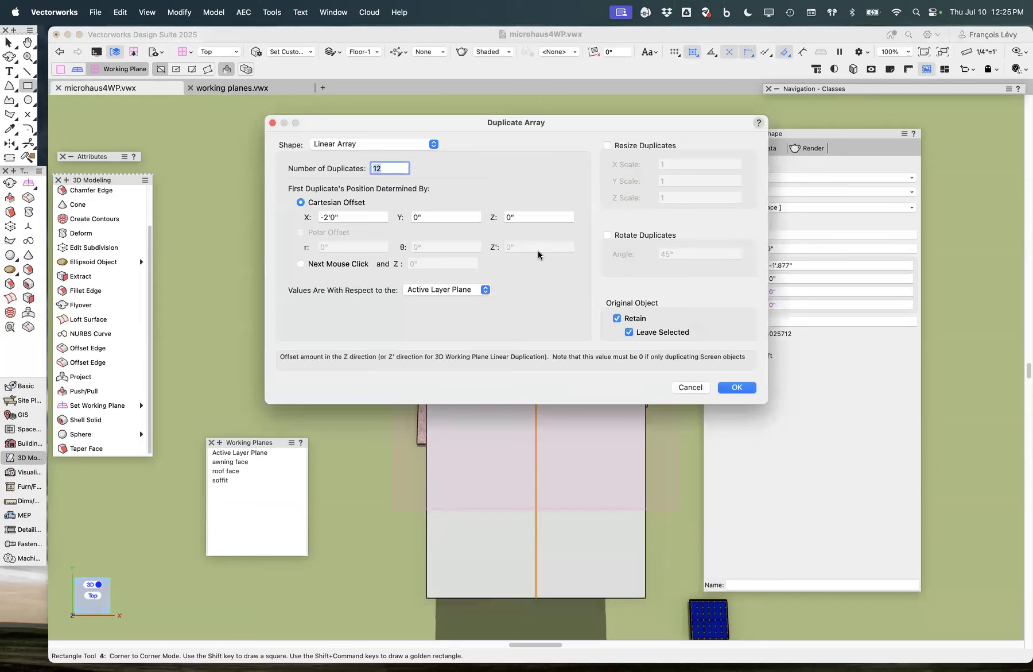
type("6")
key("Tab")
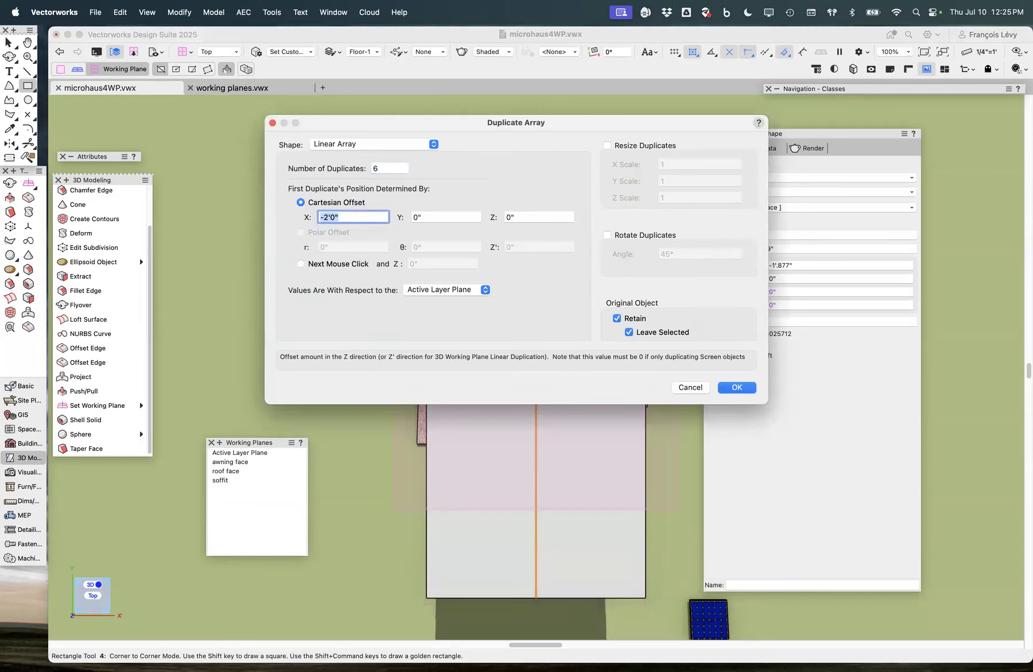
type("16")
key("Return")
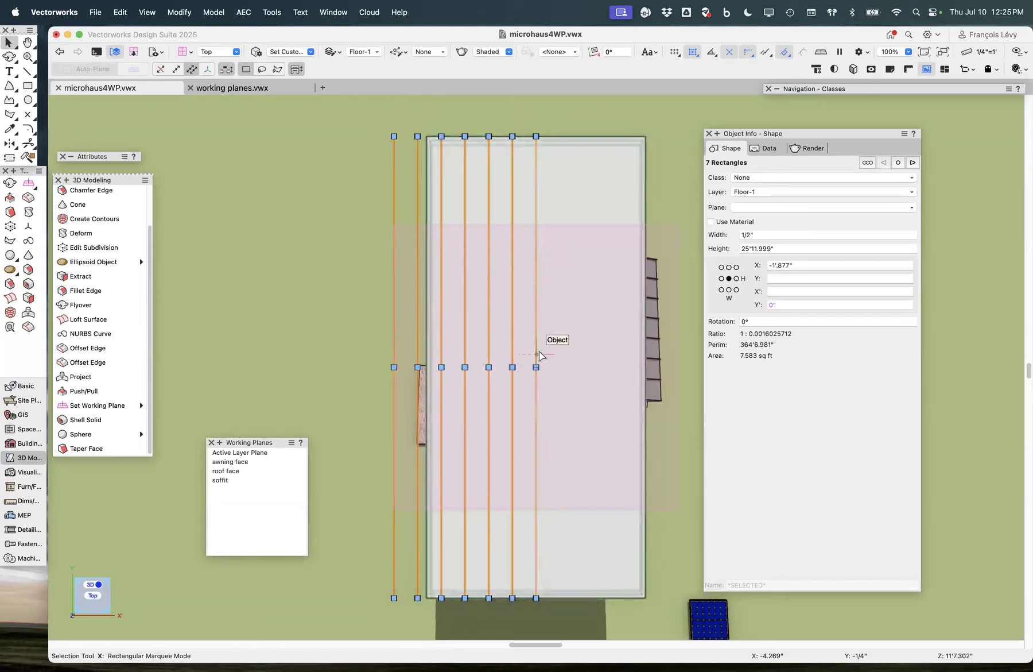
key("super+z")
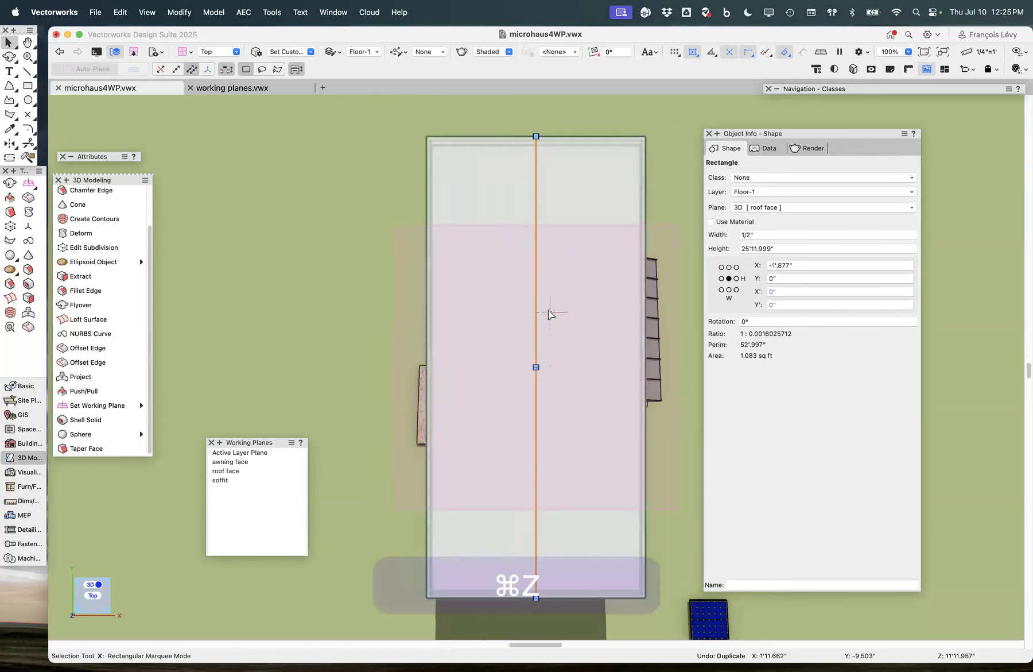
Step: Duplicate the center strip as a linear array of 4 copies with a Y offset of 1'4", and deselect the strips
key("alt+shift+super+d")
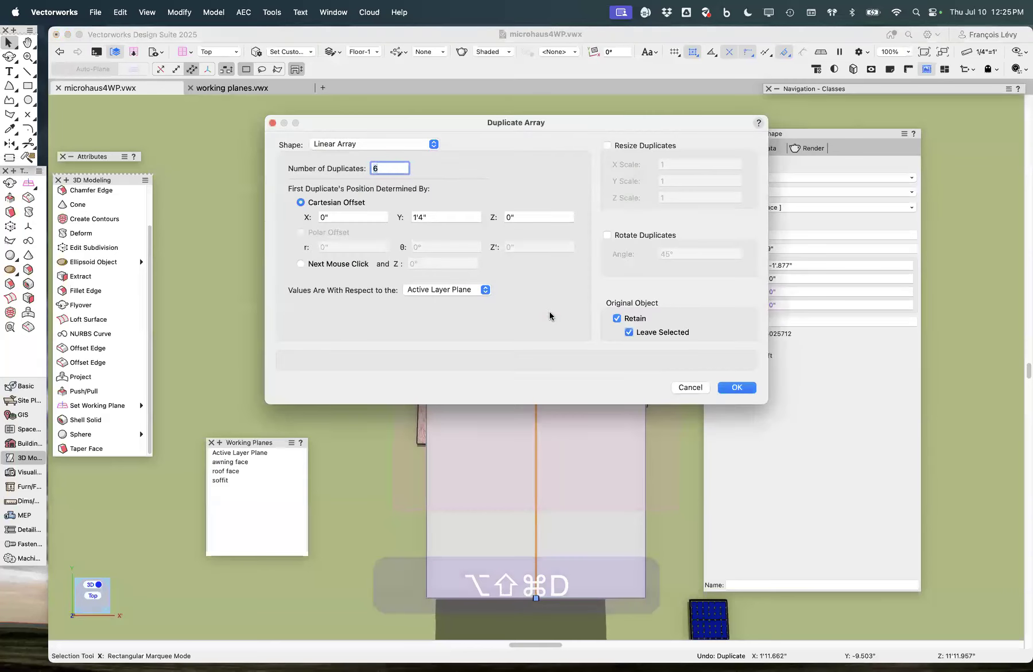
type("4")
key("Return")
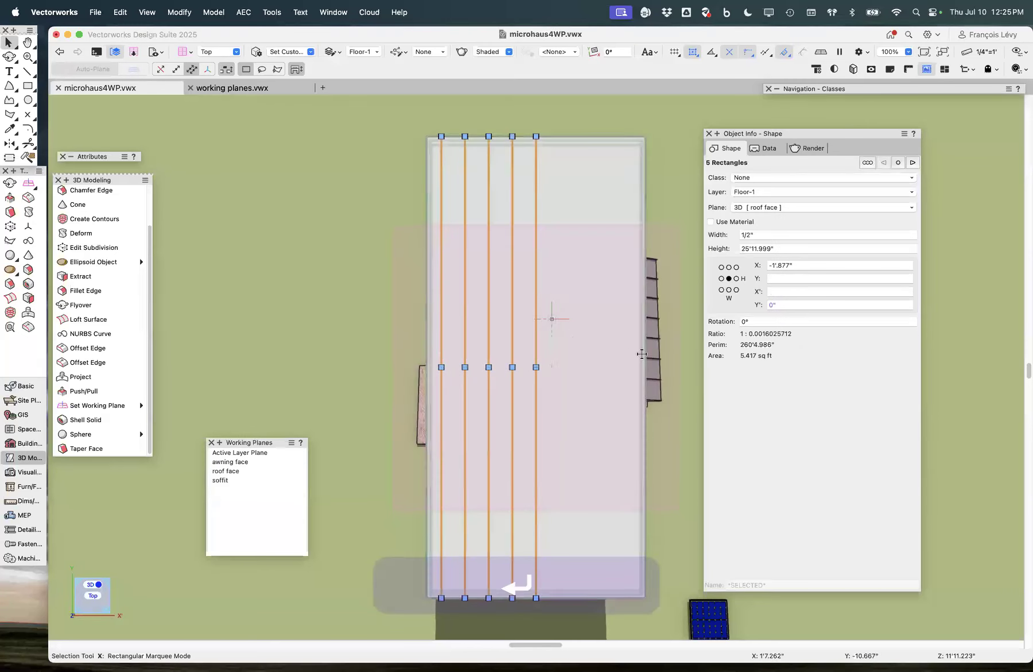
left_click(562, 107)
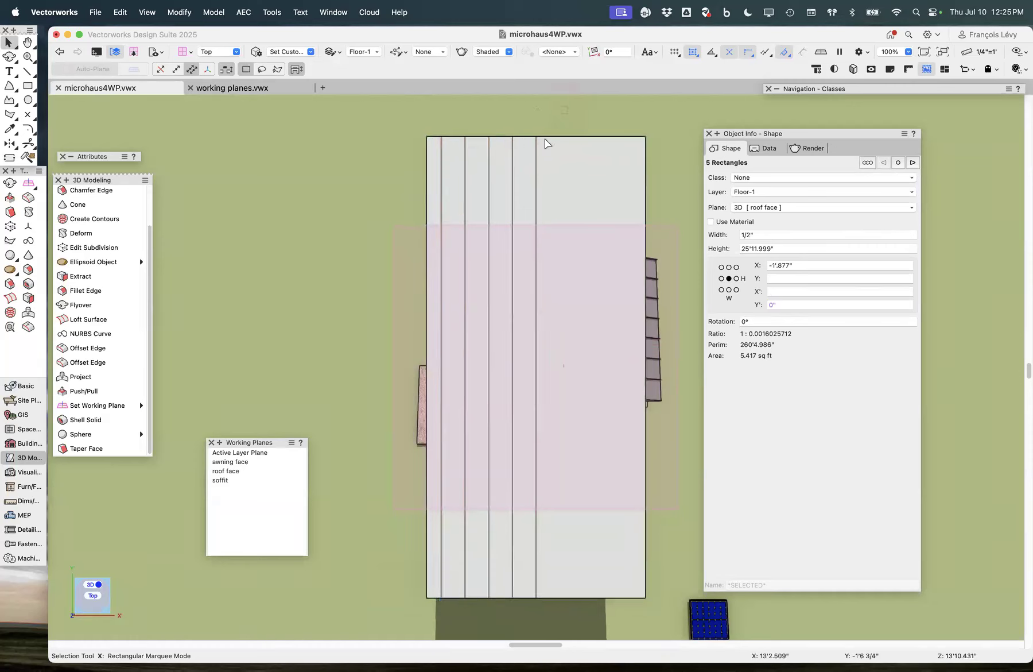
Step: Duplicate only the center strip toward the other roof edge as a linear array of 4 copies with a Y offset of -1'4"
left_click(535, 153)
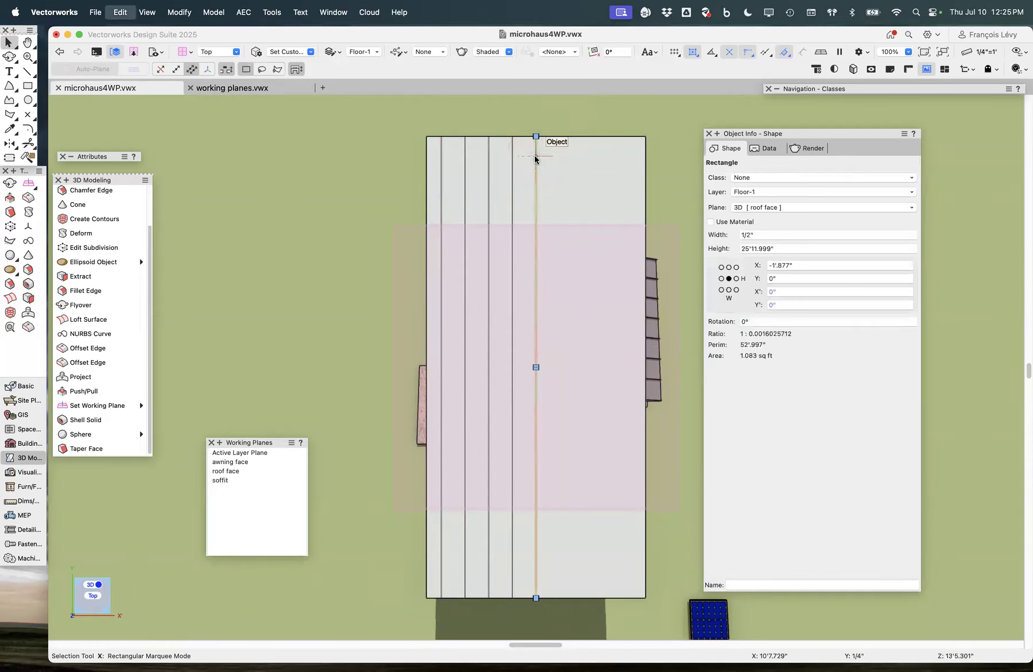
key("alt+shift+super+d")
key("Tab")
key("Tab")
type("-16")
key("Return")
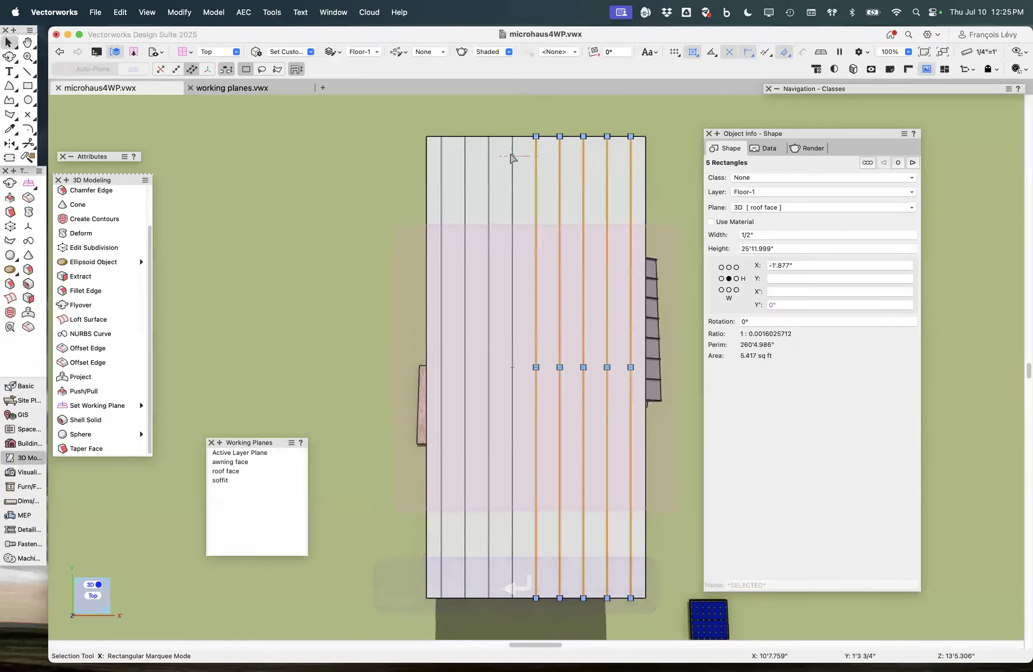
left_click(507, 148)
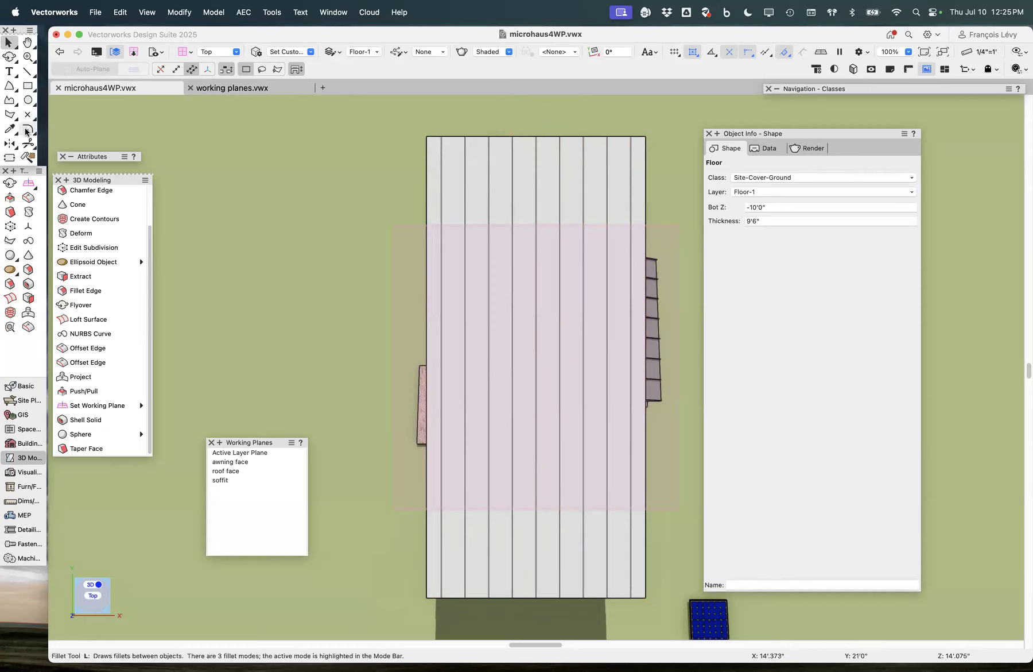
Step: Select all roof strips with Select Similar, adding Plane to its criteria and removing the wall, slab and roof Style criterion
left_click_drag(9, 129, 38, 145)
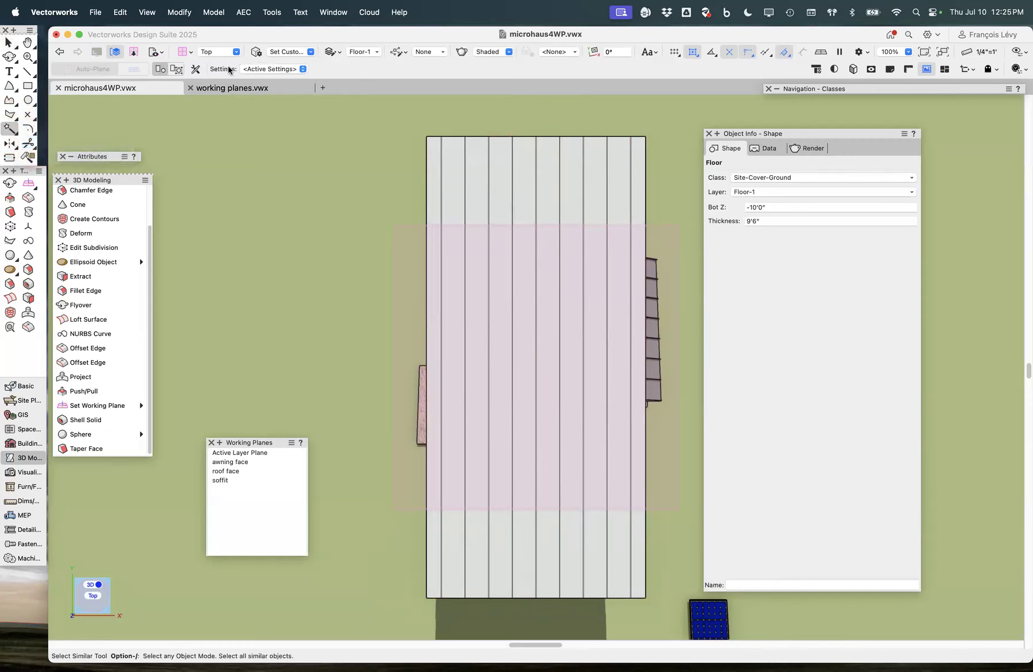
left_click(200, 70)
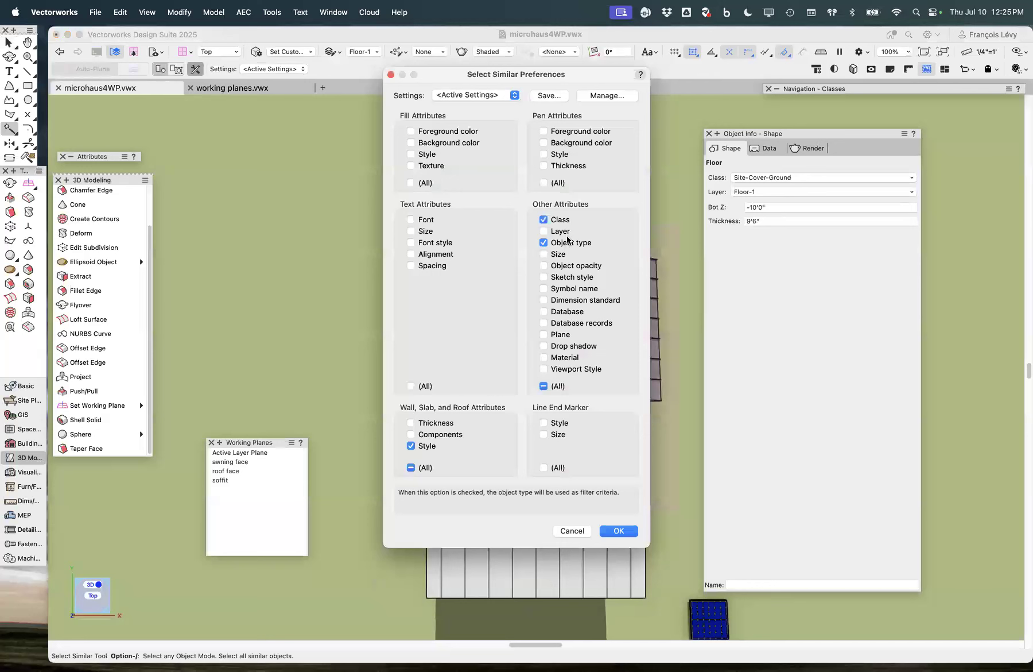
left_click(562, 336)
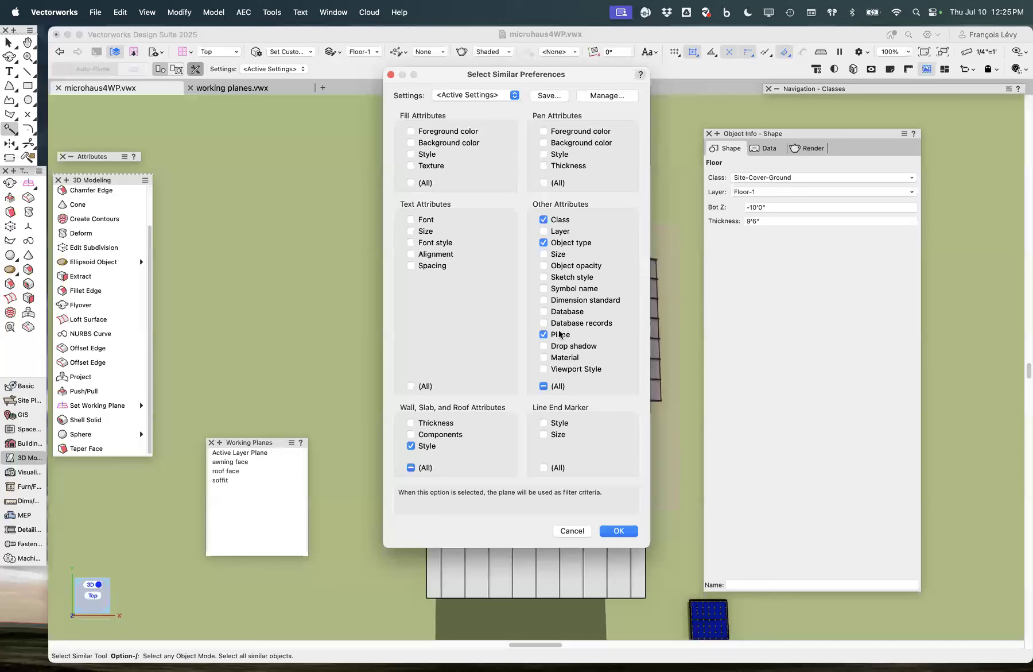
left_click(425, 447)
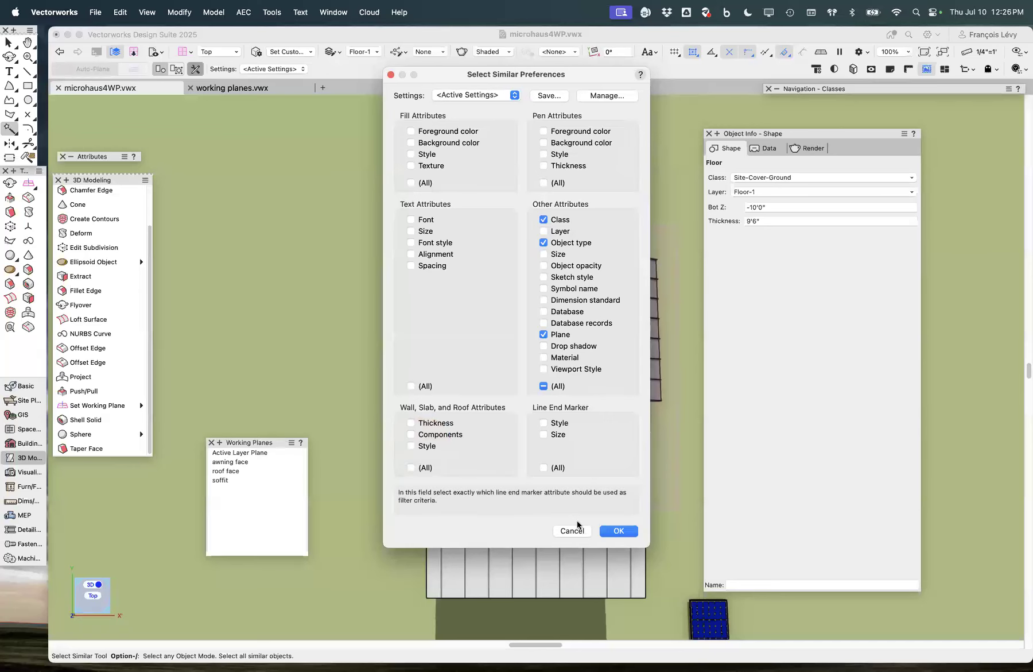
left_click(615, 531)
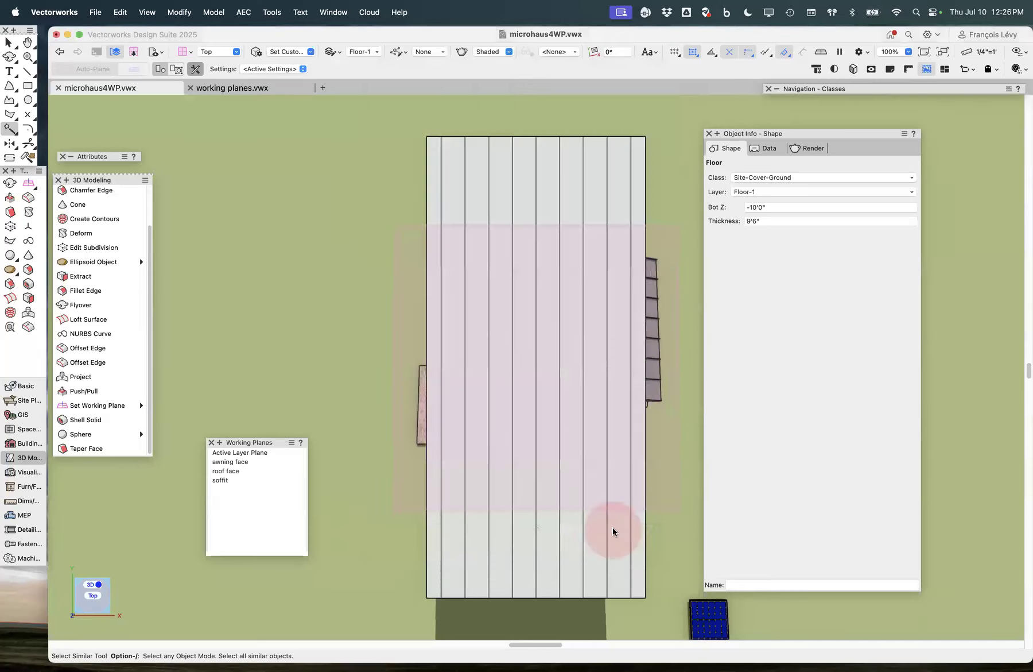
left_click(607, 268)
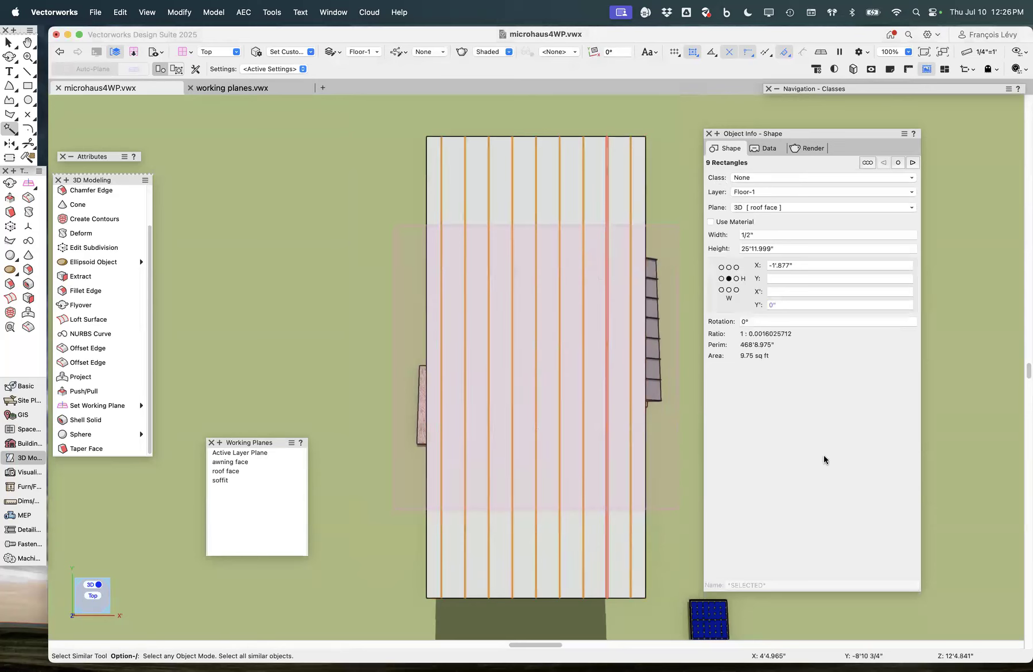
Step: Extrude the selected roof strips 2" into standing seams
key("super+e")
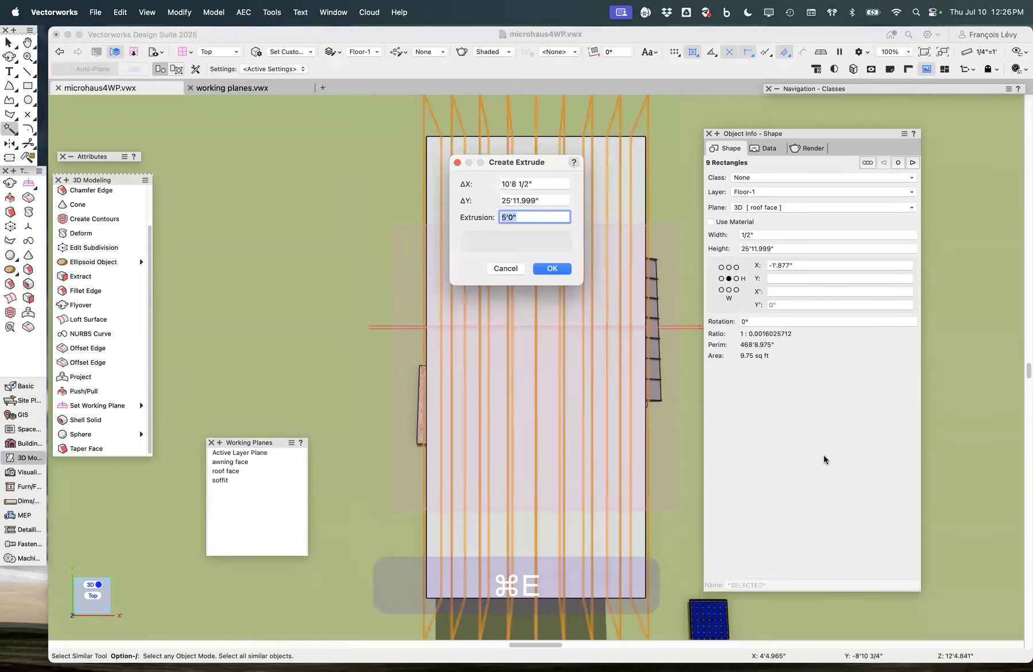
type("2")
key("Return")
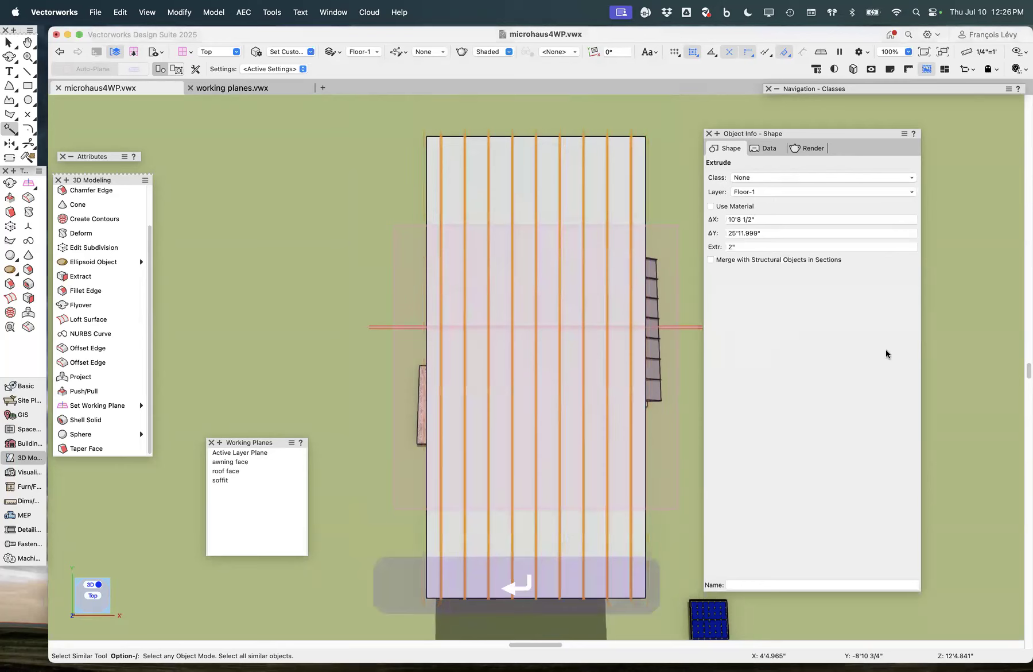
Step: Assign the extruded seams to the Roof-Metal class, searching the class list for "roof"
left_click(768, 178)
type("p\\ro\\\\\\\\")
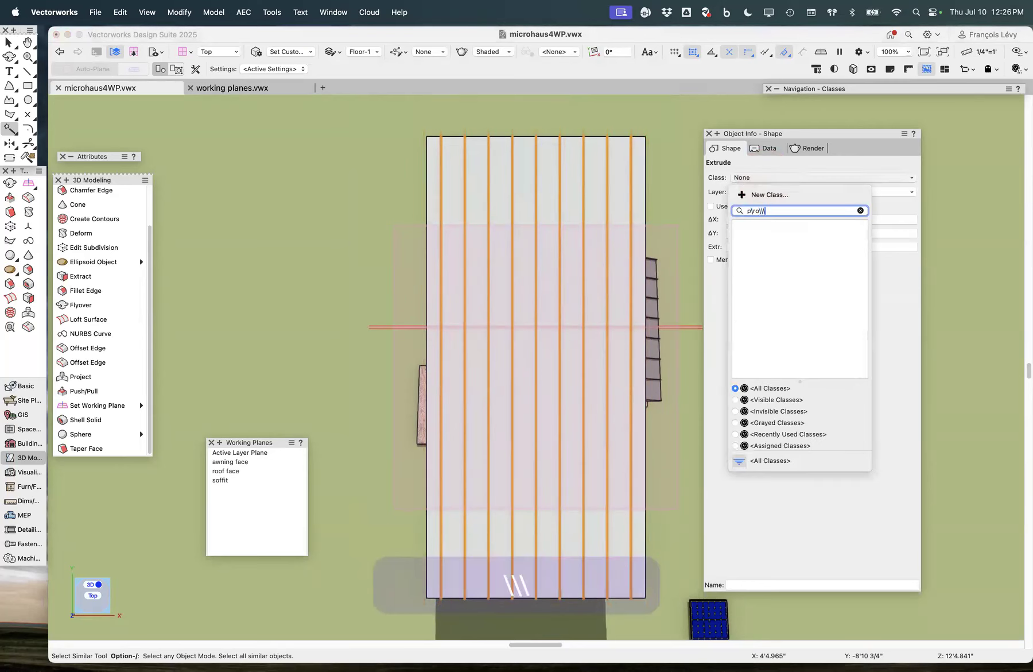
key("BackSpace")
key("BackSpace")
key("BackSpace")
key("BackSpace")
key("BackSpace")
key("BackSpace")
key("BackSpace")
key("BackSpace")
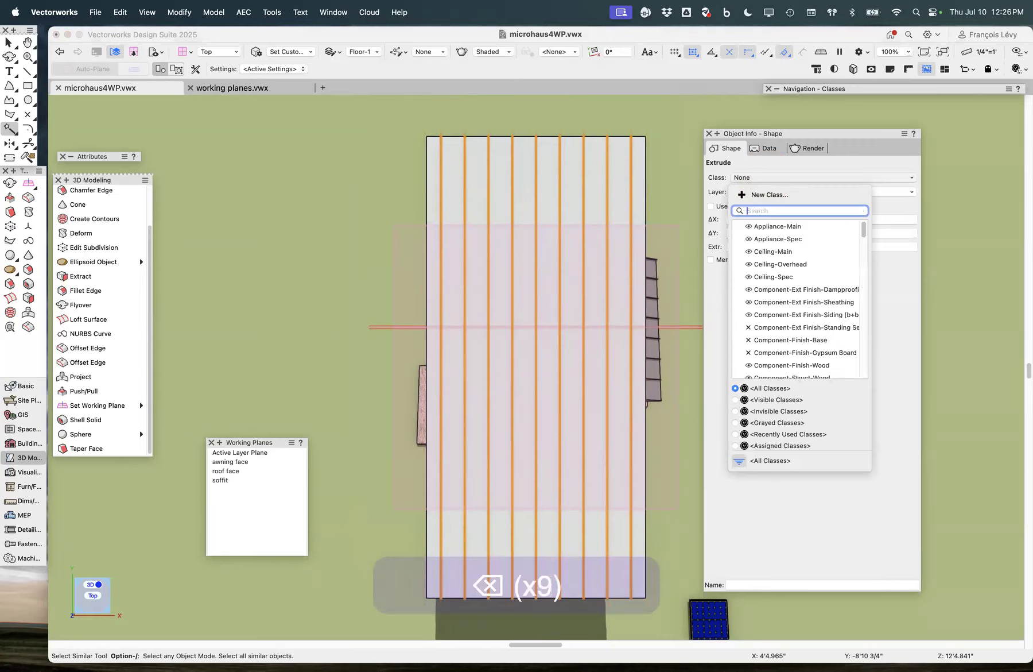
type("roof")
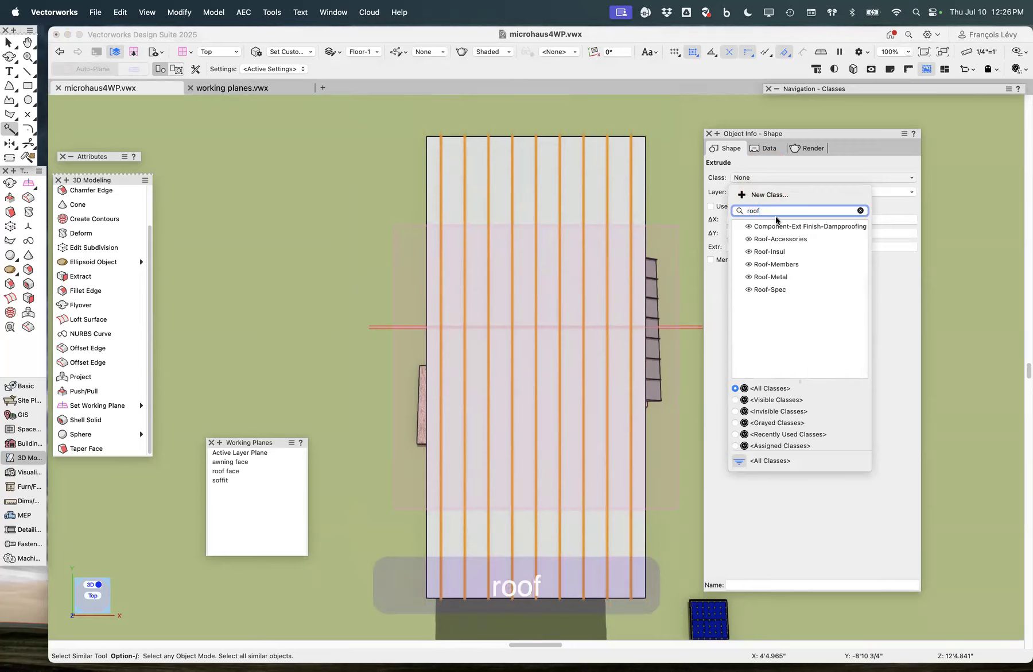
left_click(785, 277)
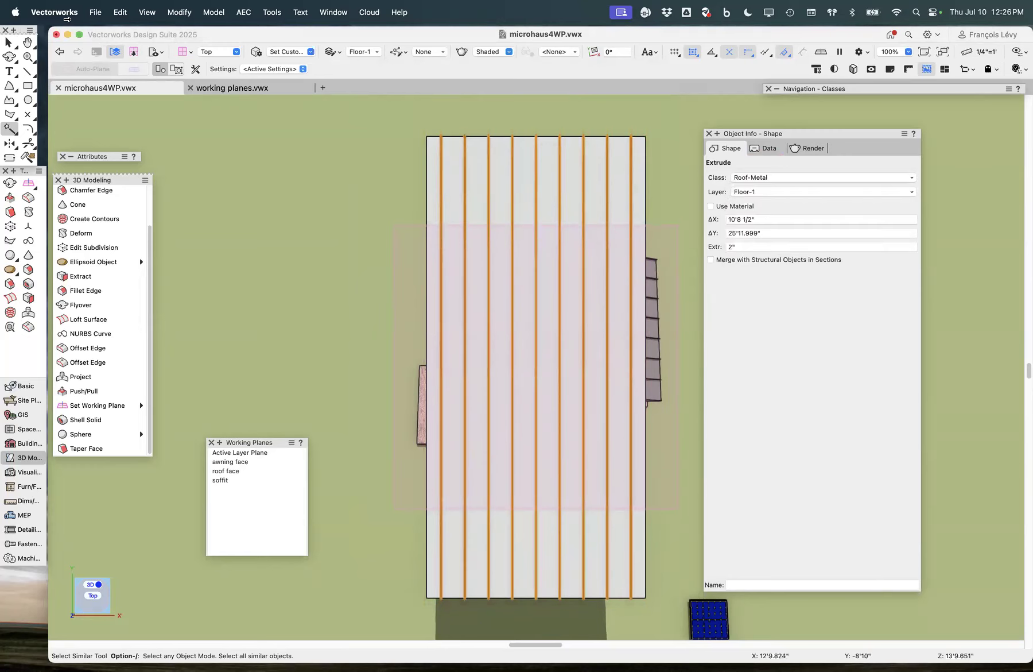
Step: Reactivate the Active Layer Plane and orbit the house to view the roof seams from the patio side
left_click(8, 57)
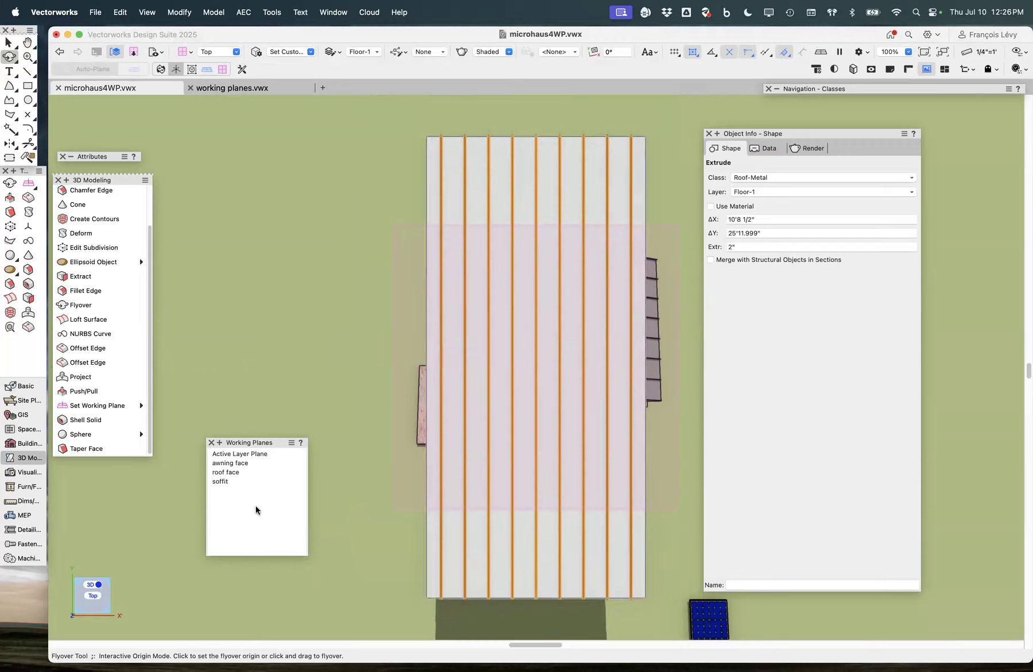
double_click(255, 454)
left_click_drag(367, 371, 323, 220)
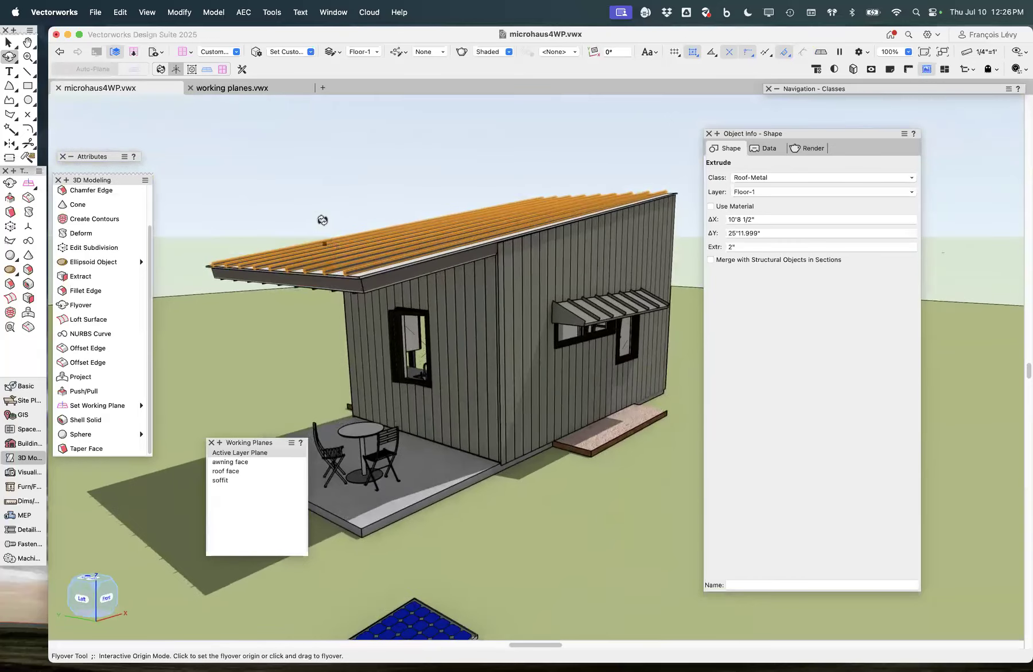
scroll(322, 220, "up", 6)
scroll(322, 219, "down", 6)
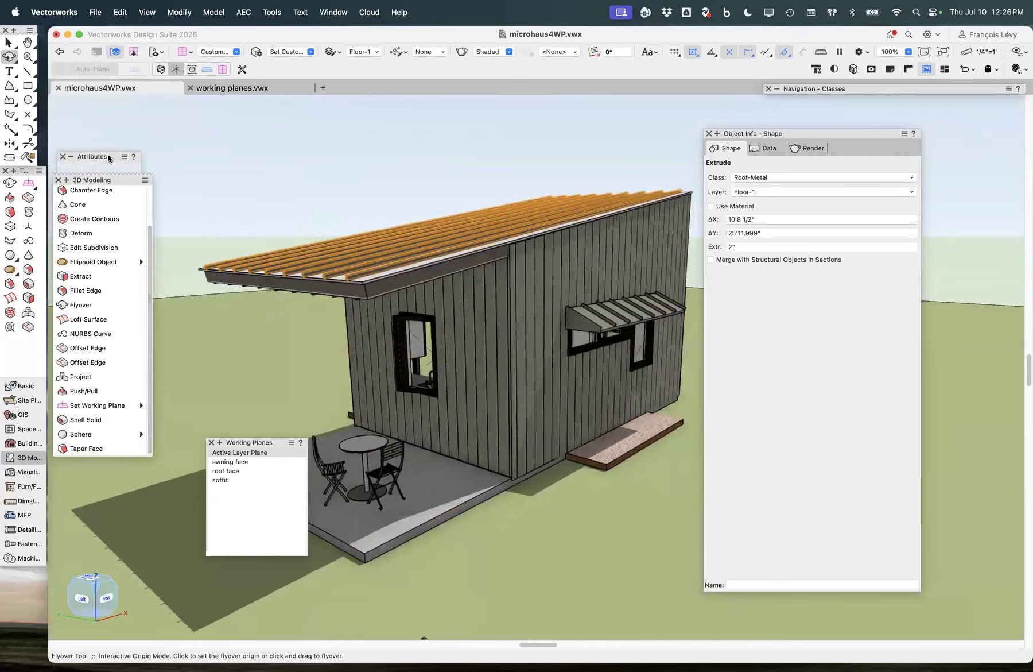
Step: Change the fill style of the extruded roof seams in their attributes
scroll(118, 278, "up", 3)
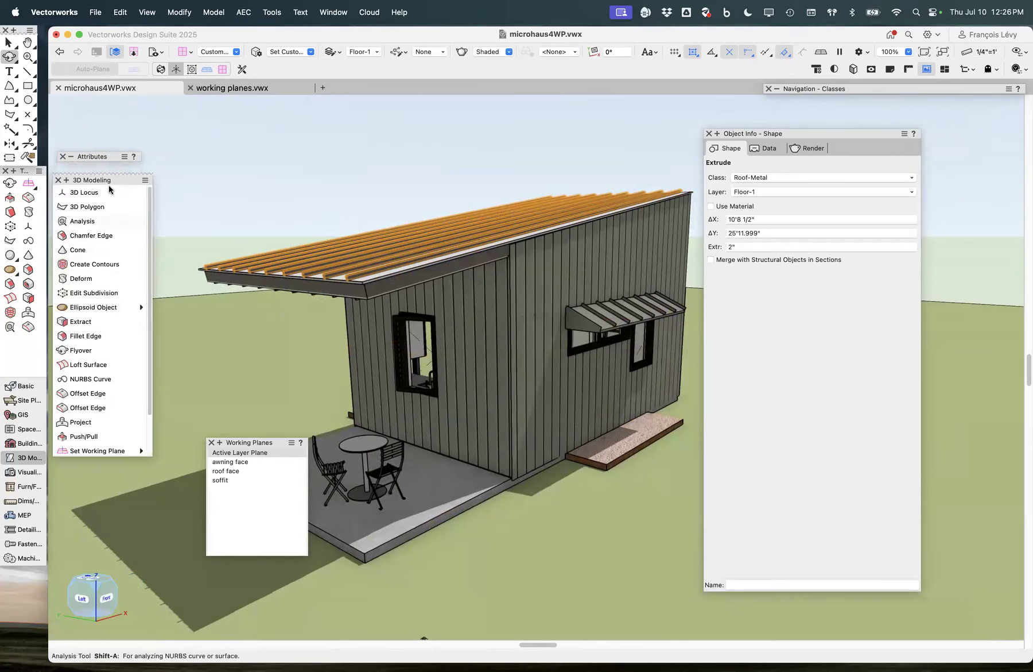
left_click(102, 158)
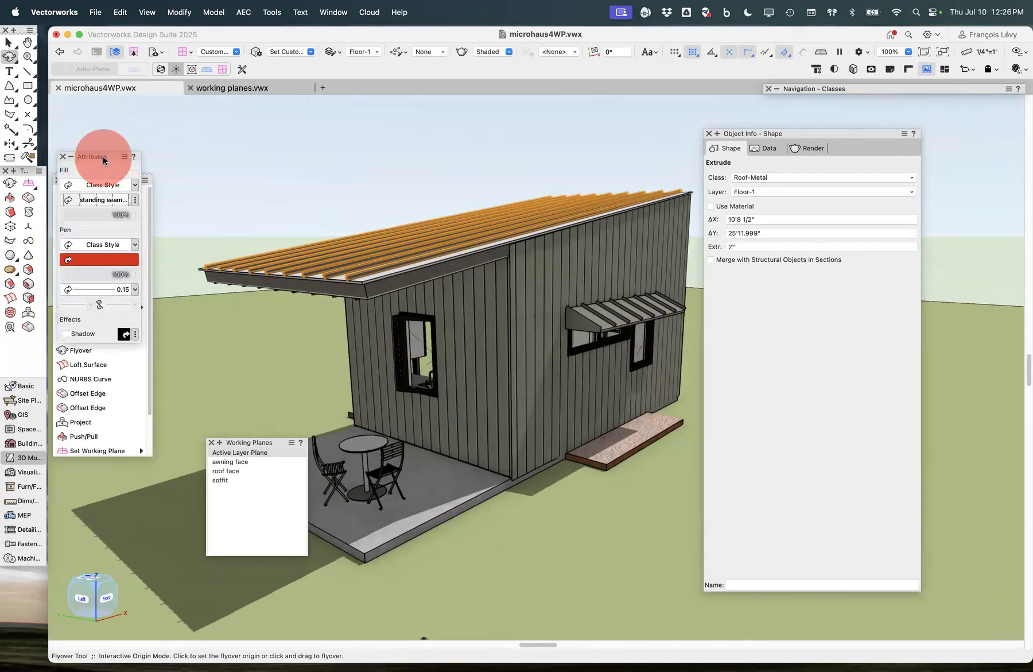
left_click(123, 185)
left_click(109, 222)
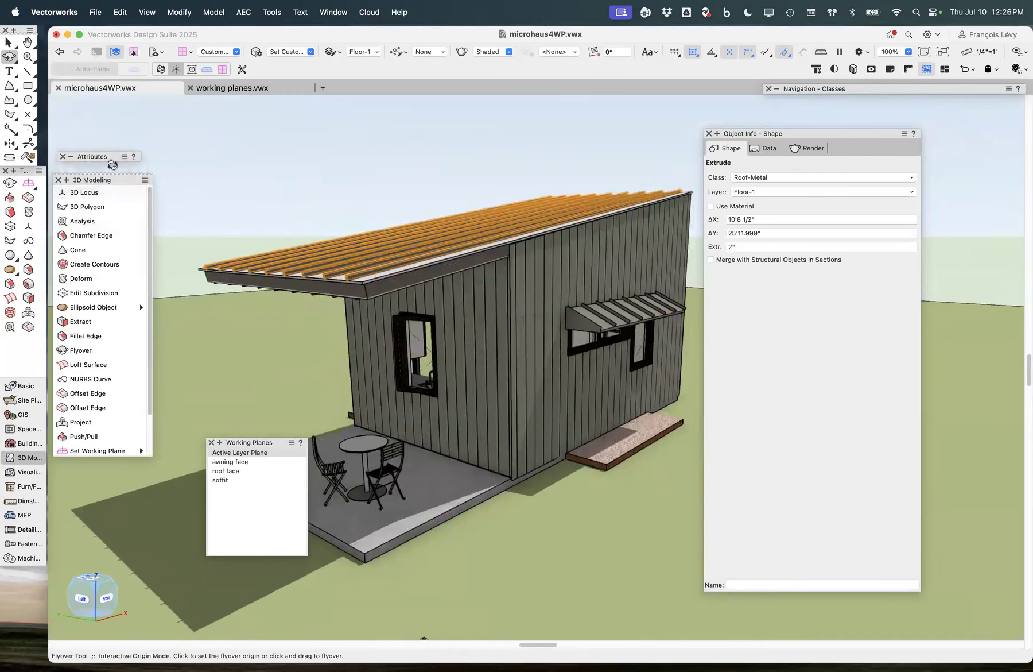
Step: Check the roof seams' fill attributes, then deselect them and inspect the finished roof from above
mouse_move(114, 159)
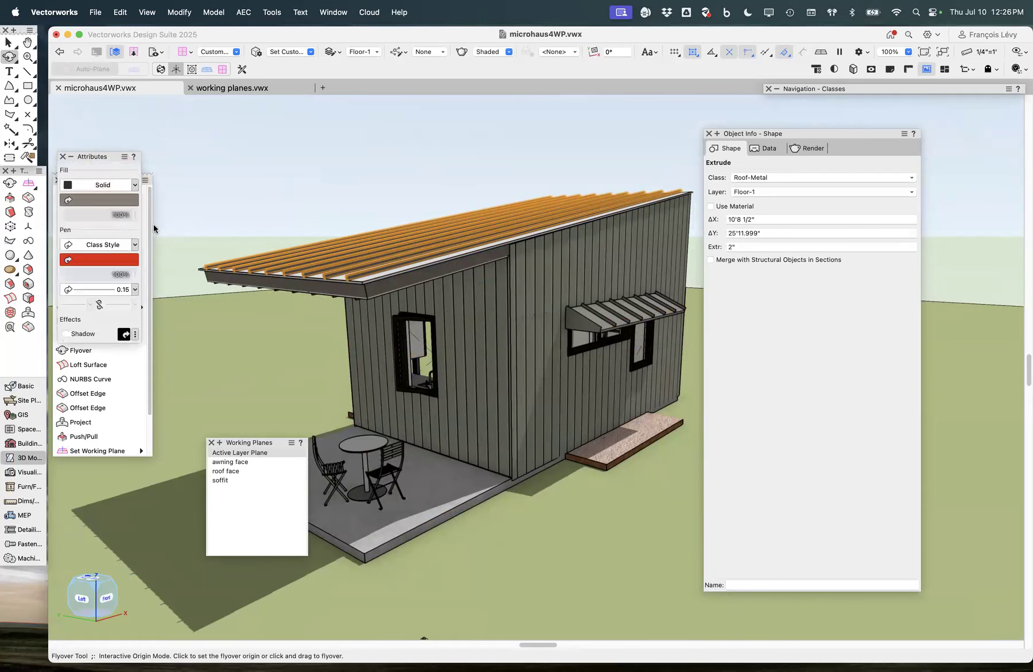
left_click(131, 200)
left_click(177, 188)
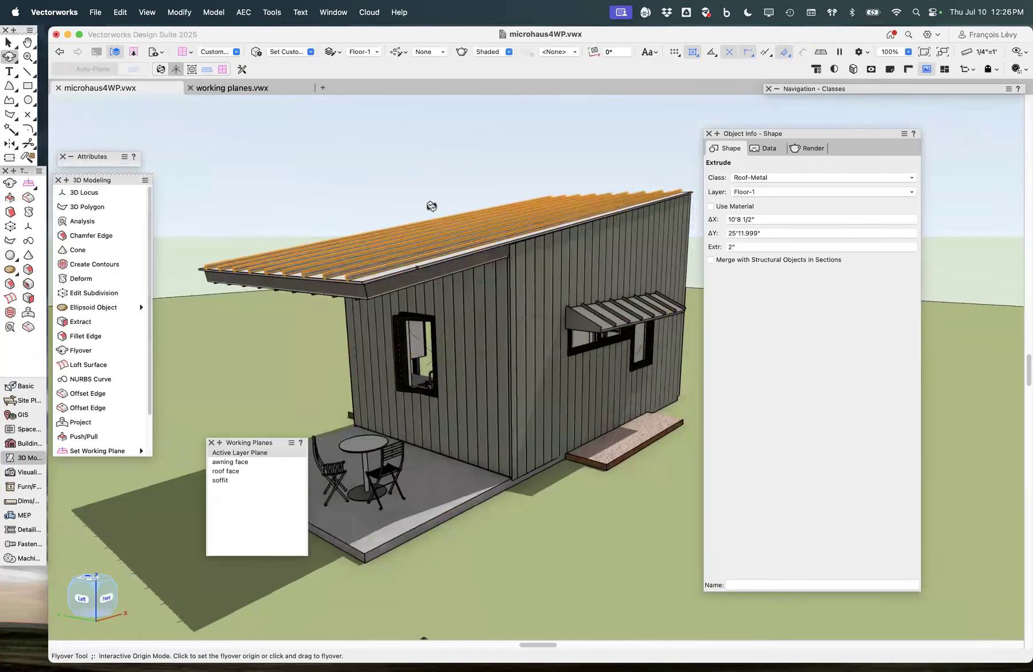
key("x")
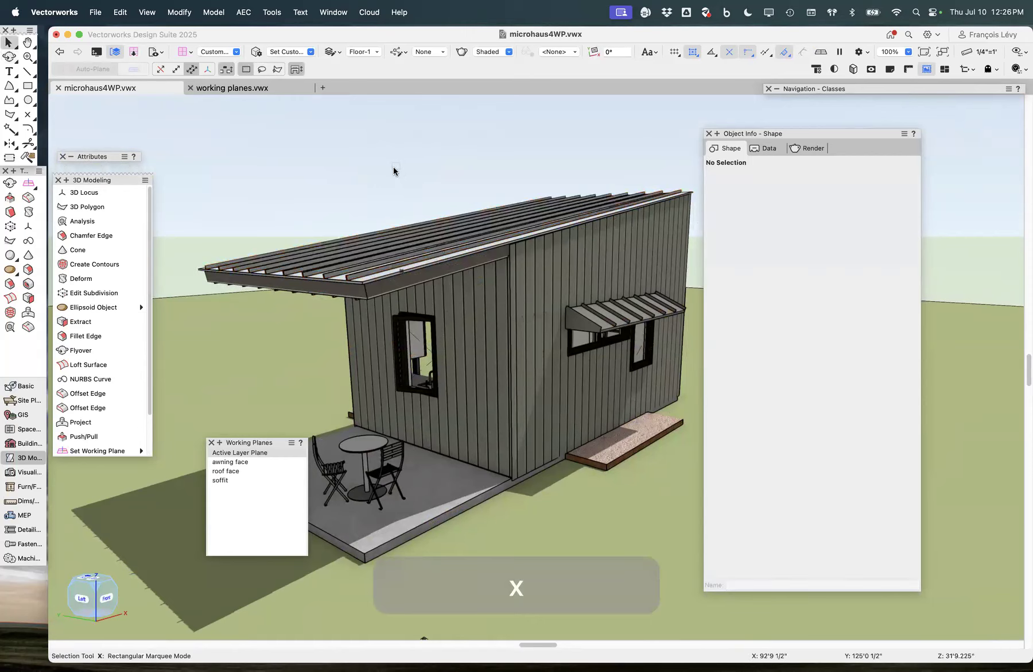
left_click(10, 56)
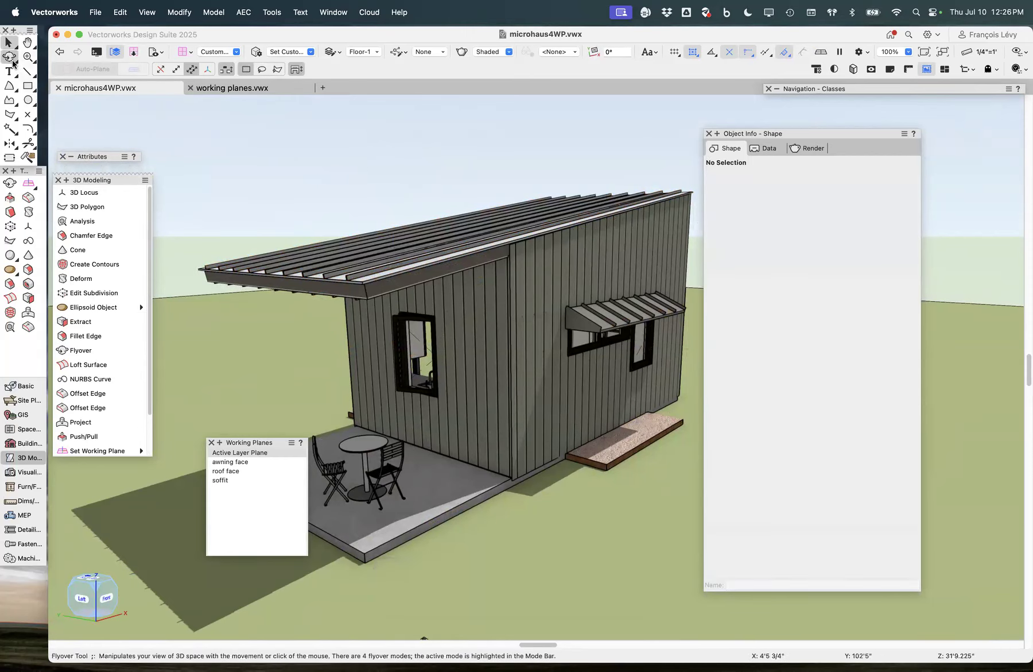
mouse_move(288, 205)
left_mouse_down()
mouse_move(316, 207)
mouse_move(279, 218)
left_mouse_up()
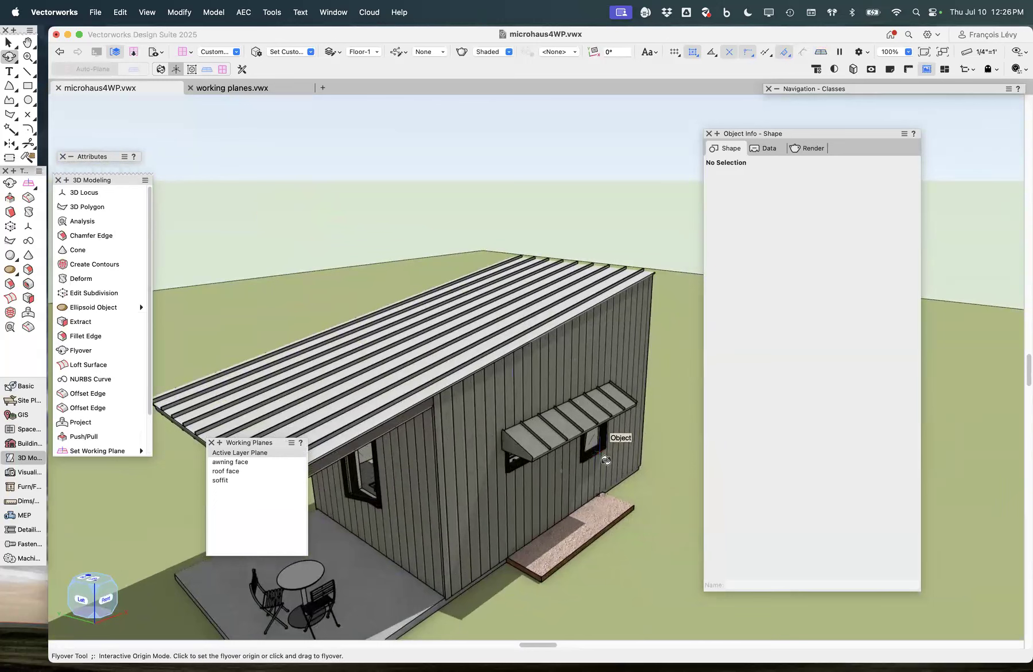
Step: Ungroup the awning's Auto Hybrid object above the side window and open its Solid Addition for editing
key("x")
left_click(526, 442)
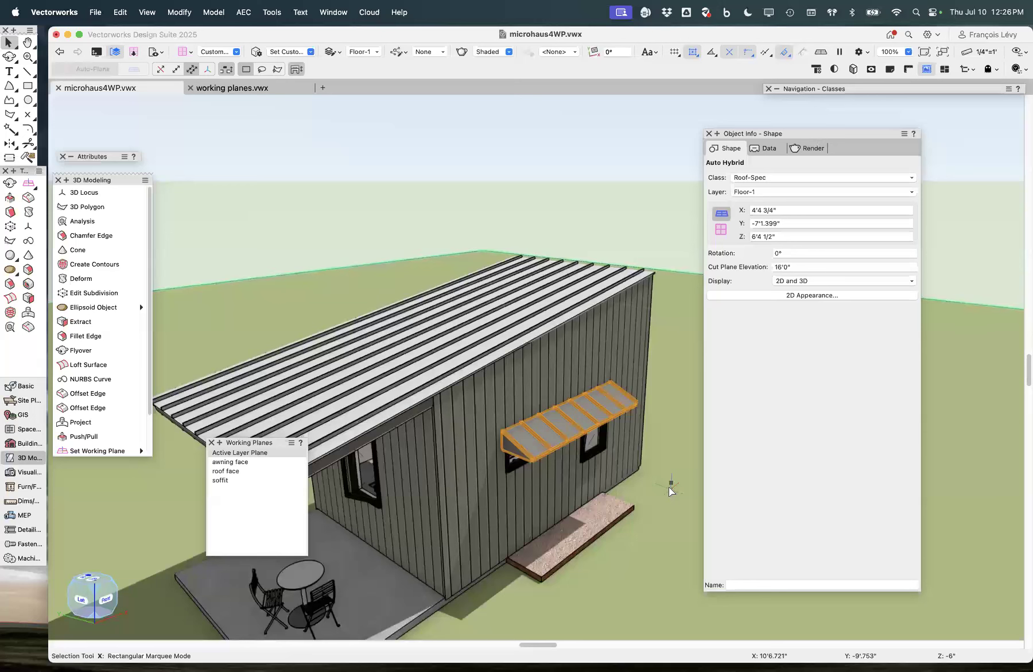
key("super+u")
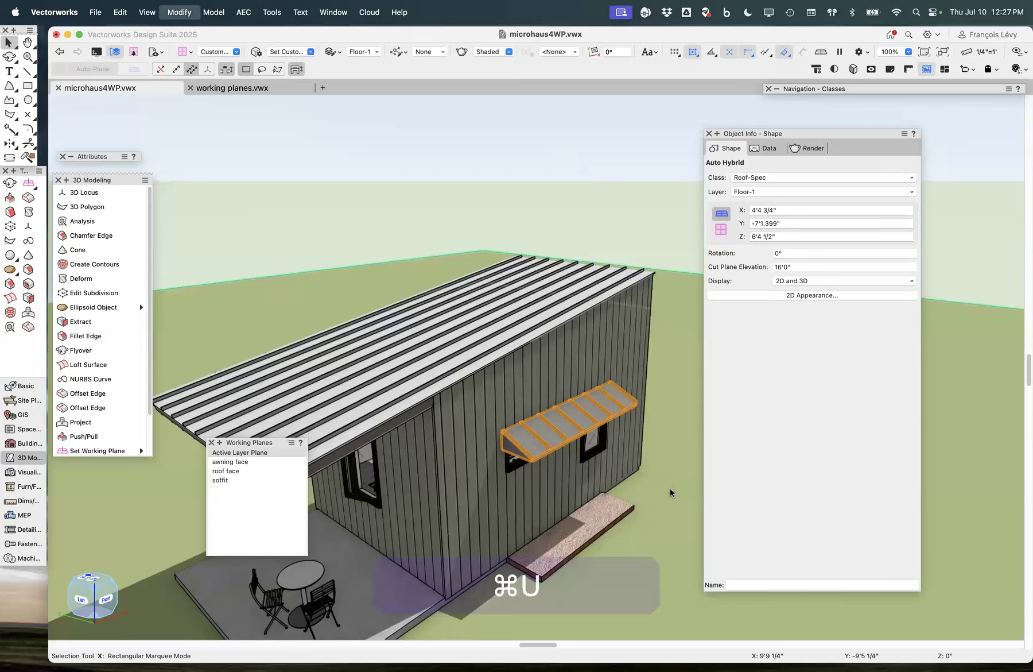
left_click(624, 251)
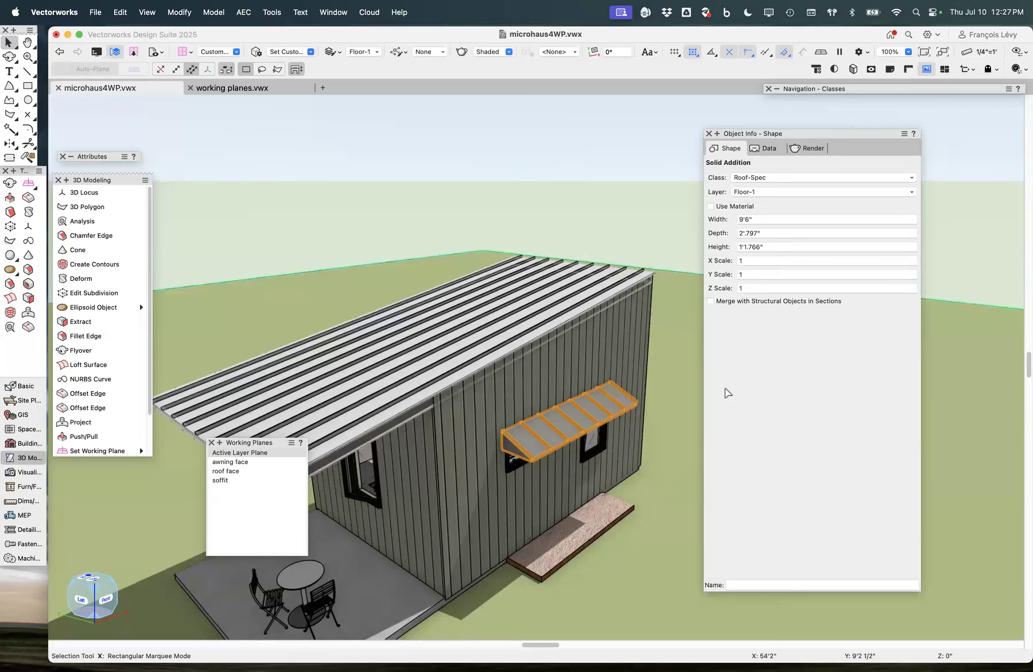
key("super+bracketleft")
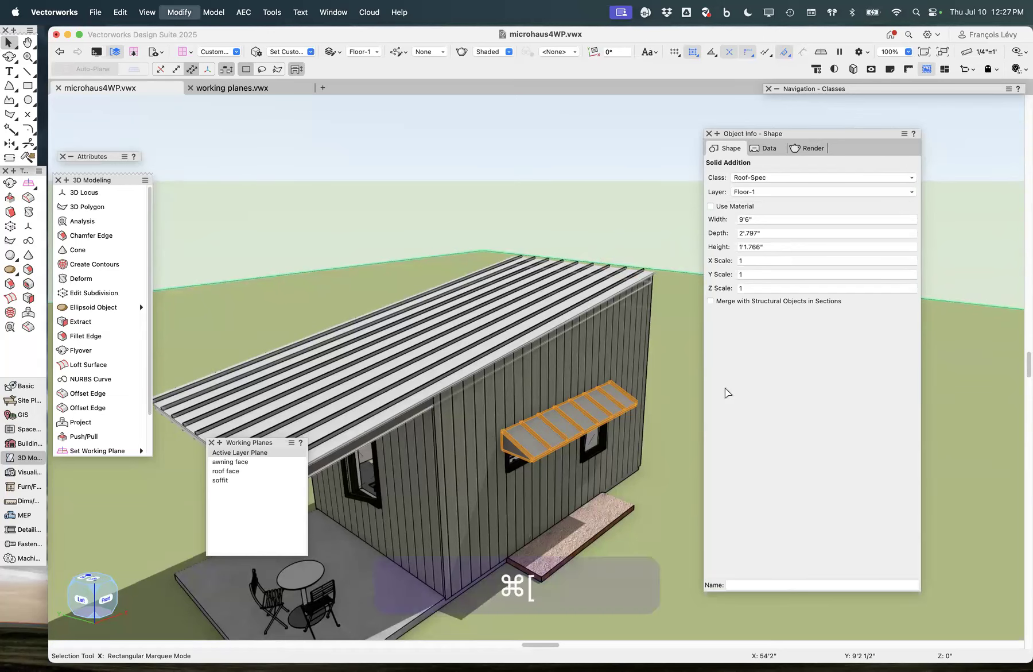
Step: Try to select the awning's seam extrudes individually and with the Select Similar tool
left_click(638, 412)
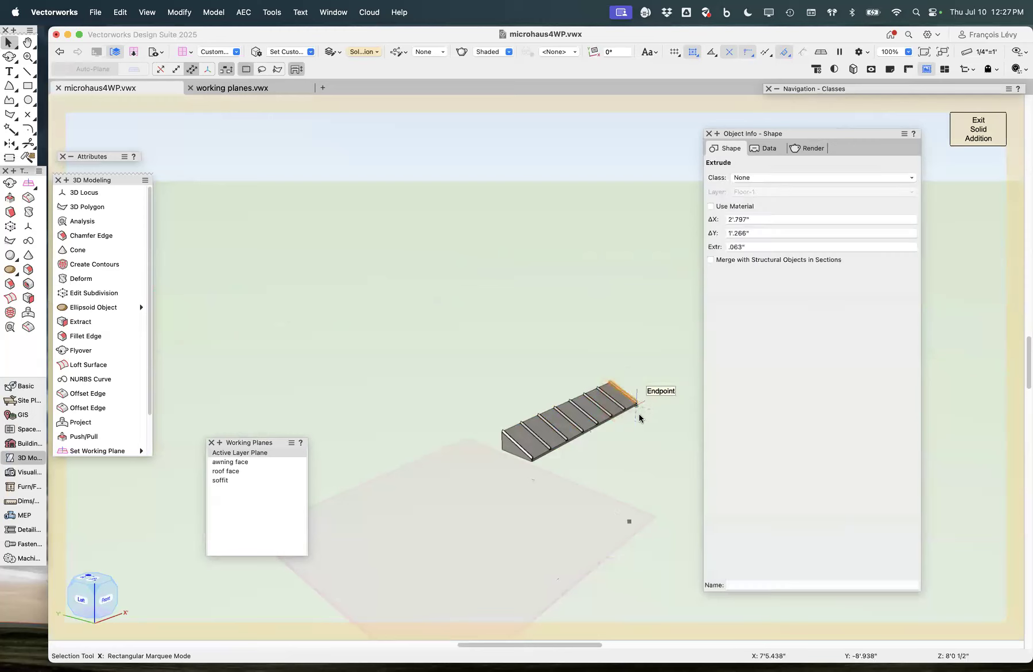
key("super+1")
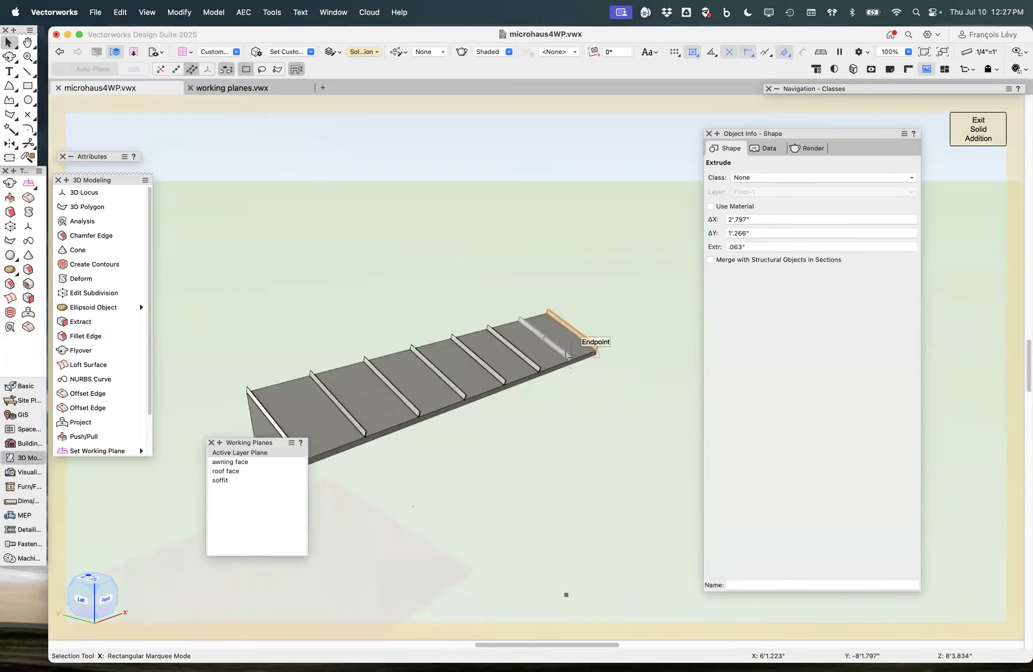
left_click(526, 355, "shift")
left_click(605, 340)
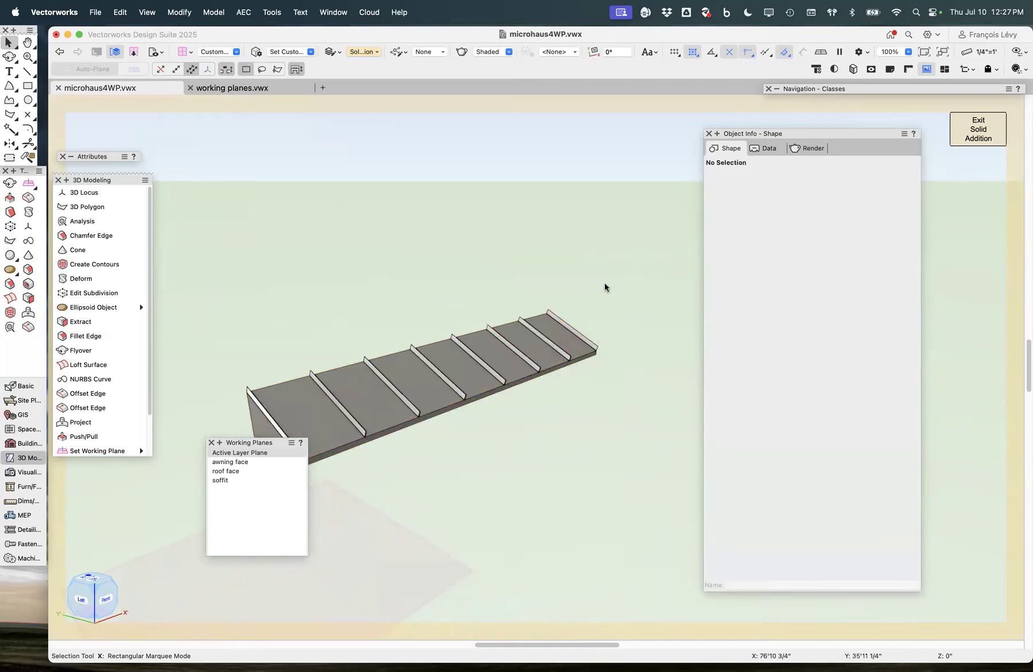
key("alt+/")
left_click(573, 325)
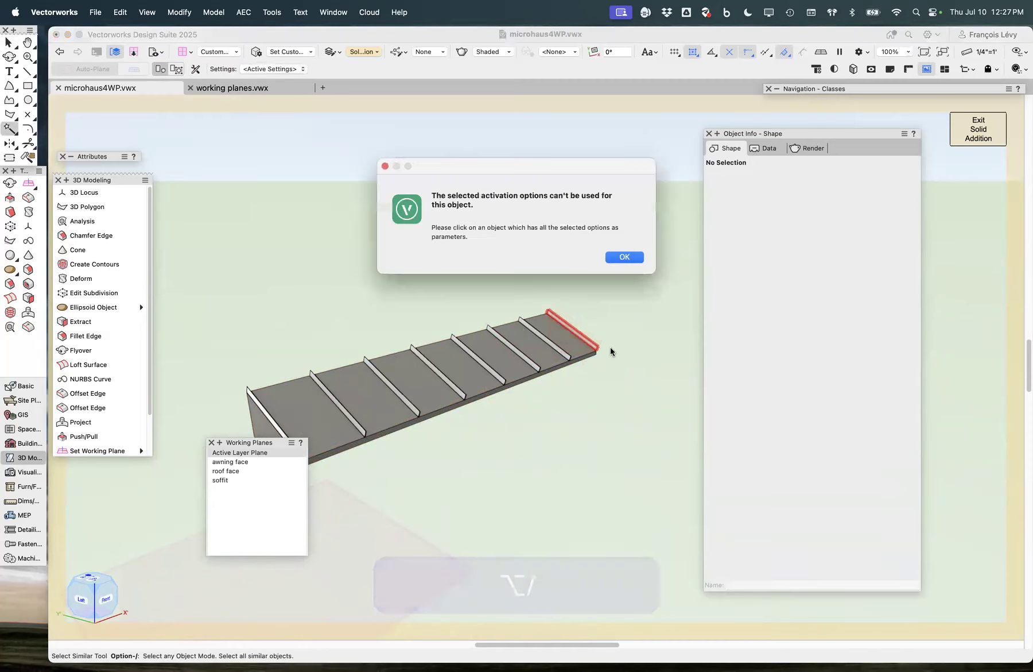
left_click(621, 256)
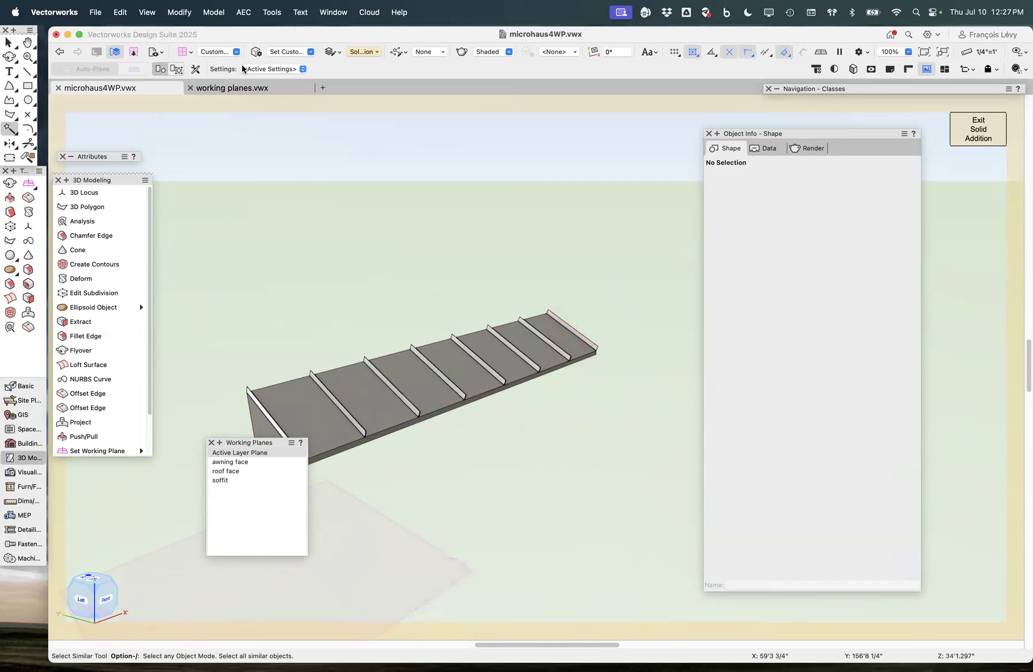
Step: Adjust the Select Similar preferences, select all the awning's seam extrudes at once and delete them
left_click(194, 69)
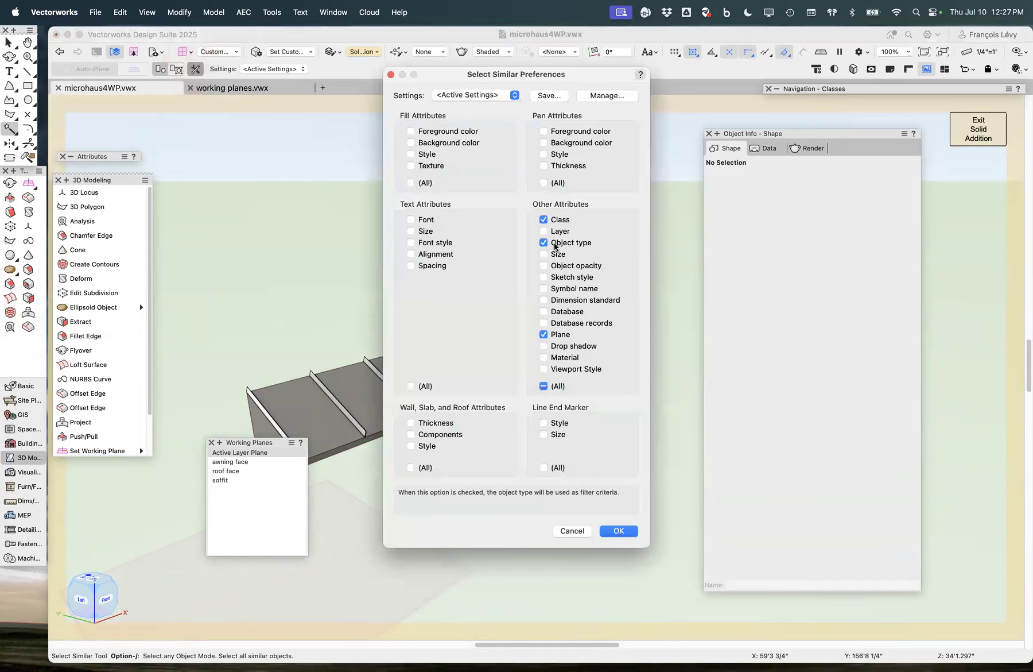
left_click(618, 530)
left_click(575, 322)
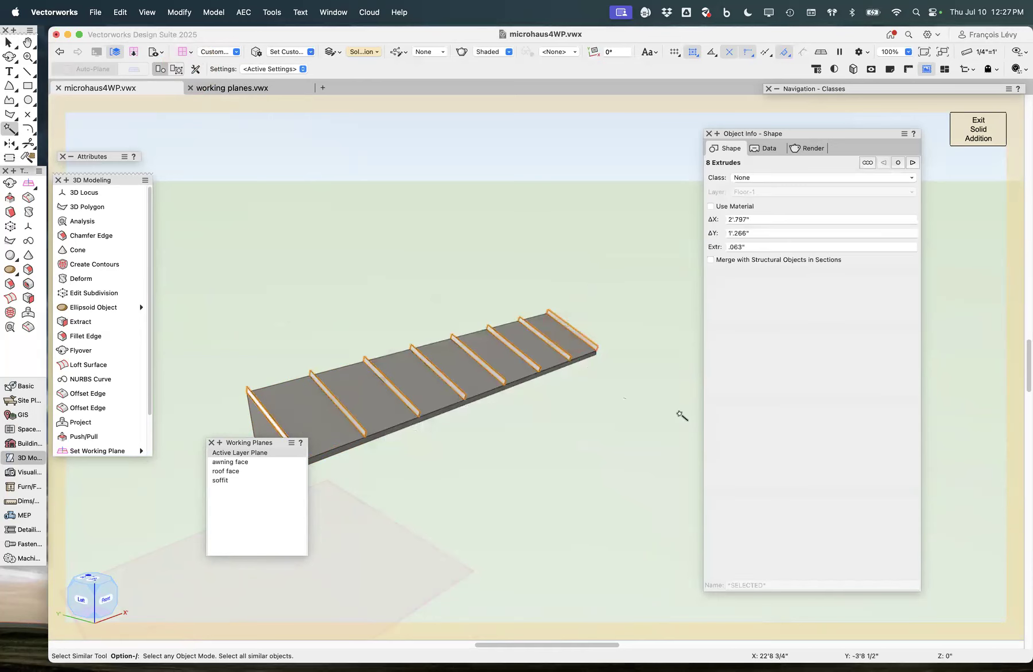
key("backslash")
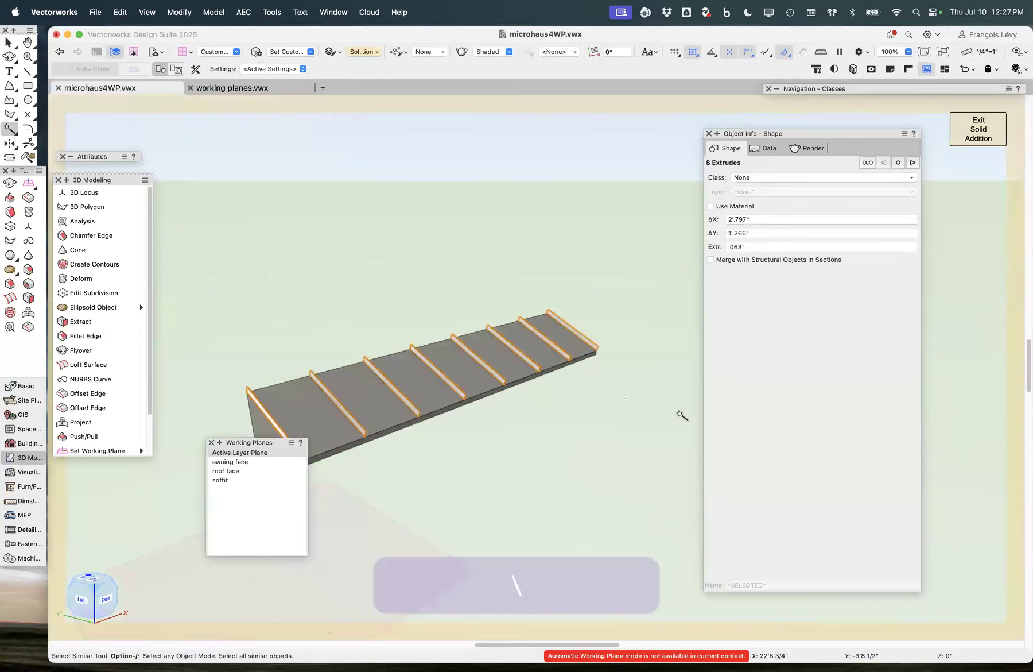
key("BackSpace")
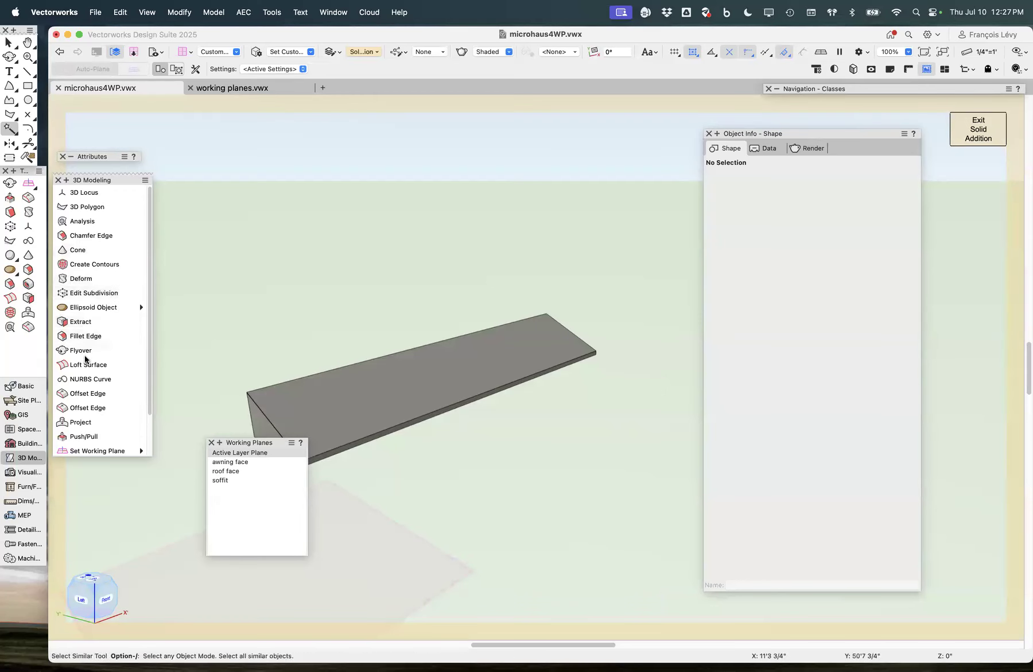
Step: Set a three-point working plane on the awning's sloped face, with X' along the lower front edge and Y' toward the upper back corner
left_click(97, 450)
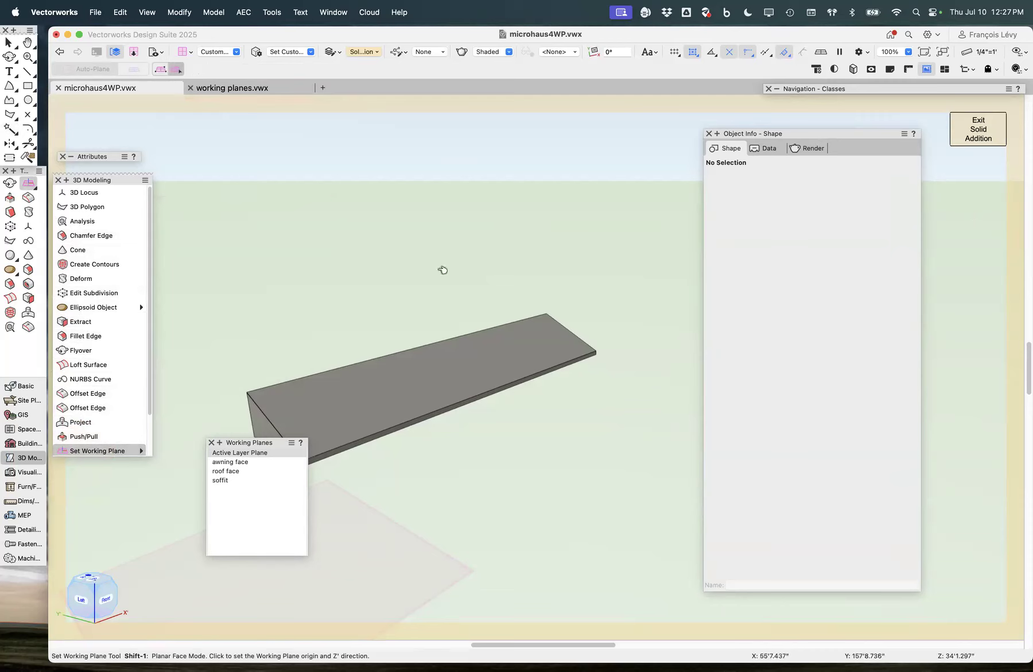
left_click(160, 69)
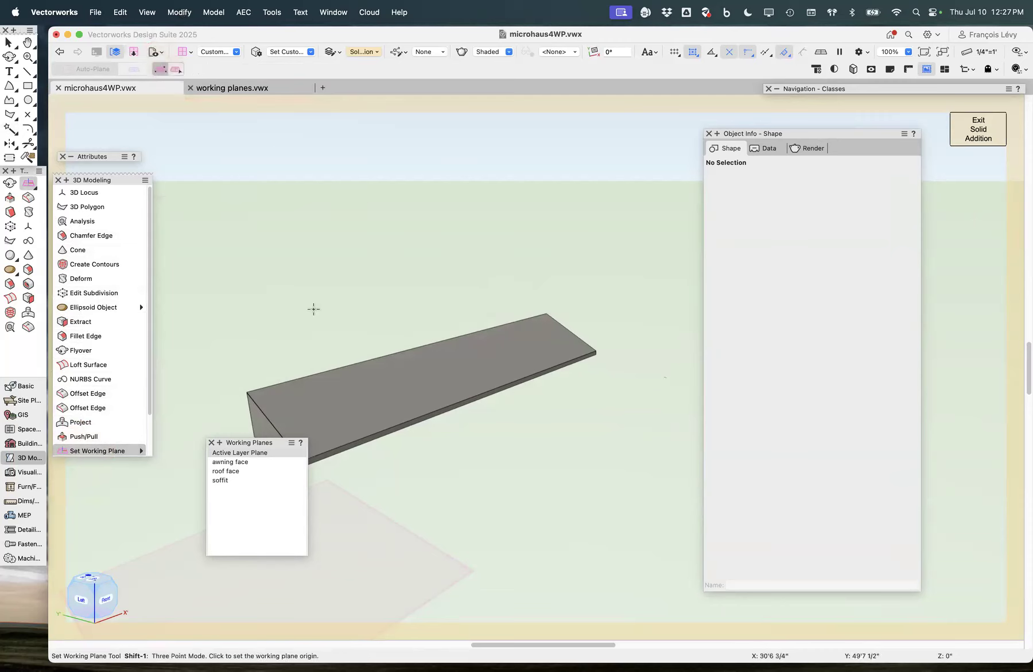
scroll(298, 366, "up", 3)
scroll(298, 366, "right", 3)
scroll(298, 366, "down", 6)
scroll(298, 366, "left", 5)
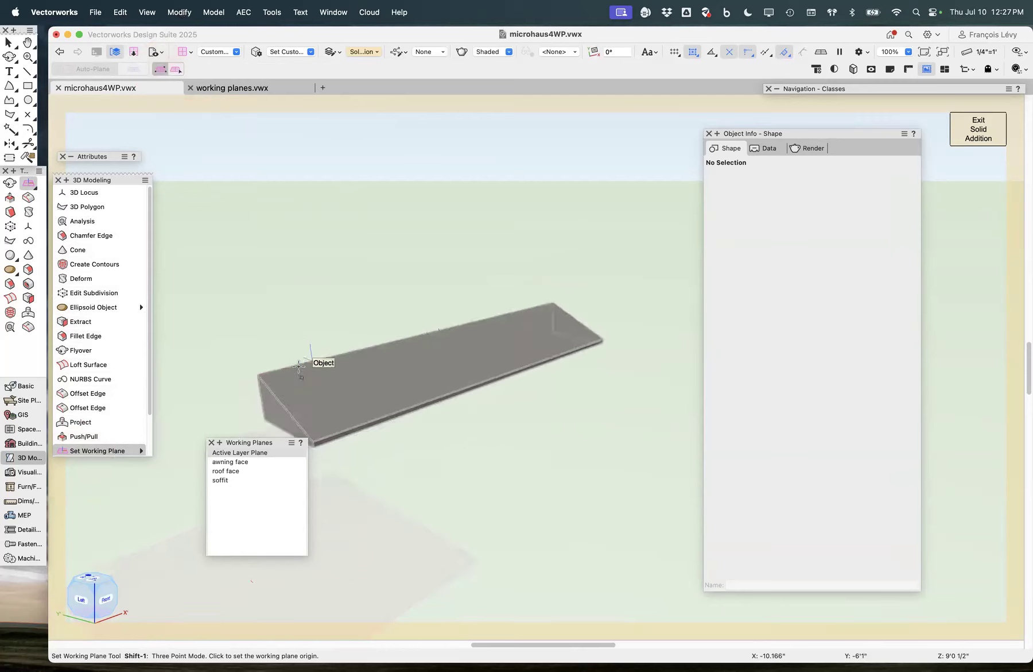
scroll(362, 340, "up", 5)
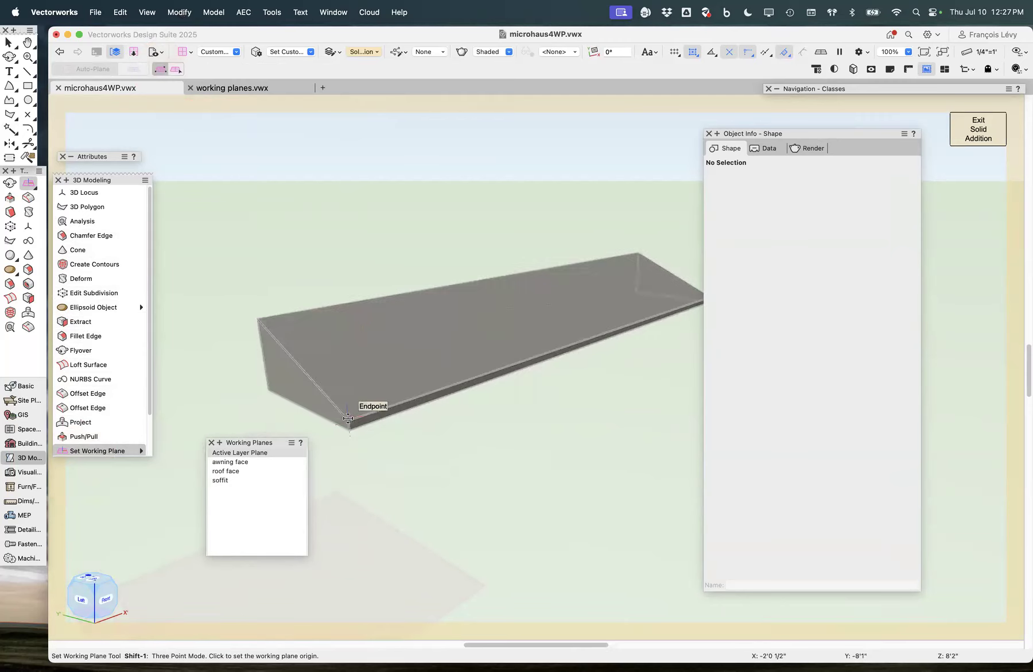
left_click(348, 418)
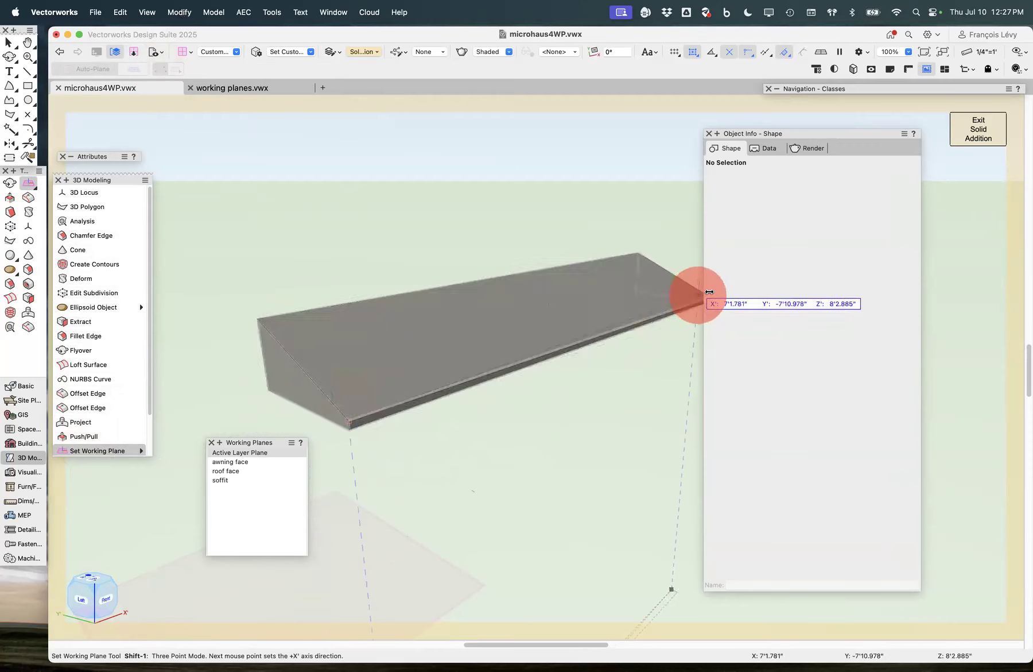
scroll(602, 323, "right", 5)
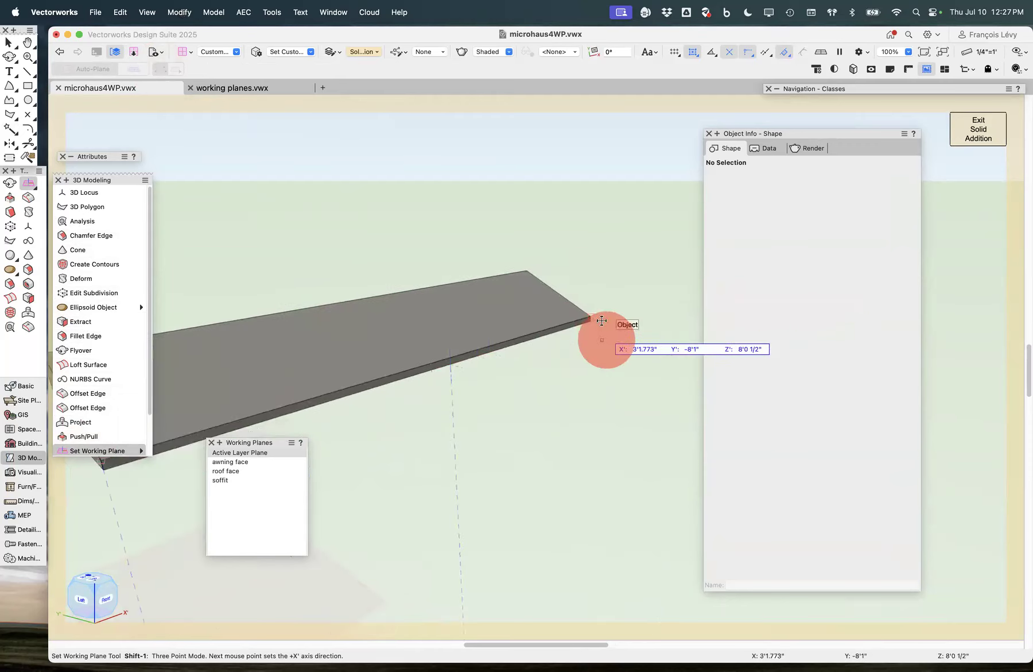
left_click(589, 312)
scroll(431, 316, "right", 8)
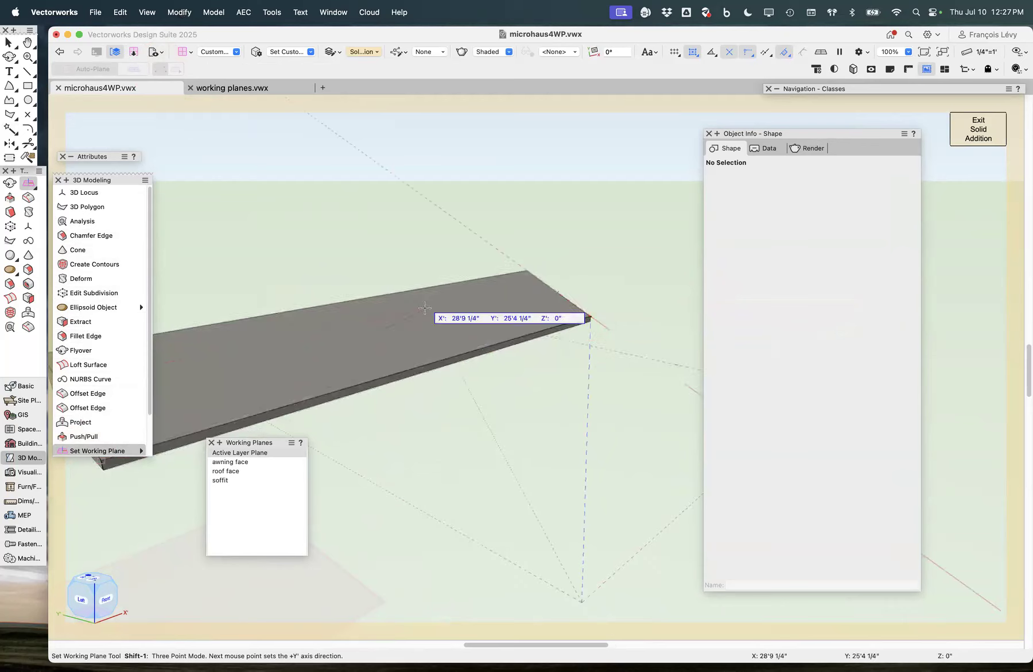
scroll(527, 301, "right", 8)
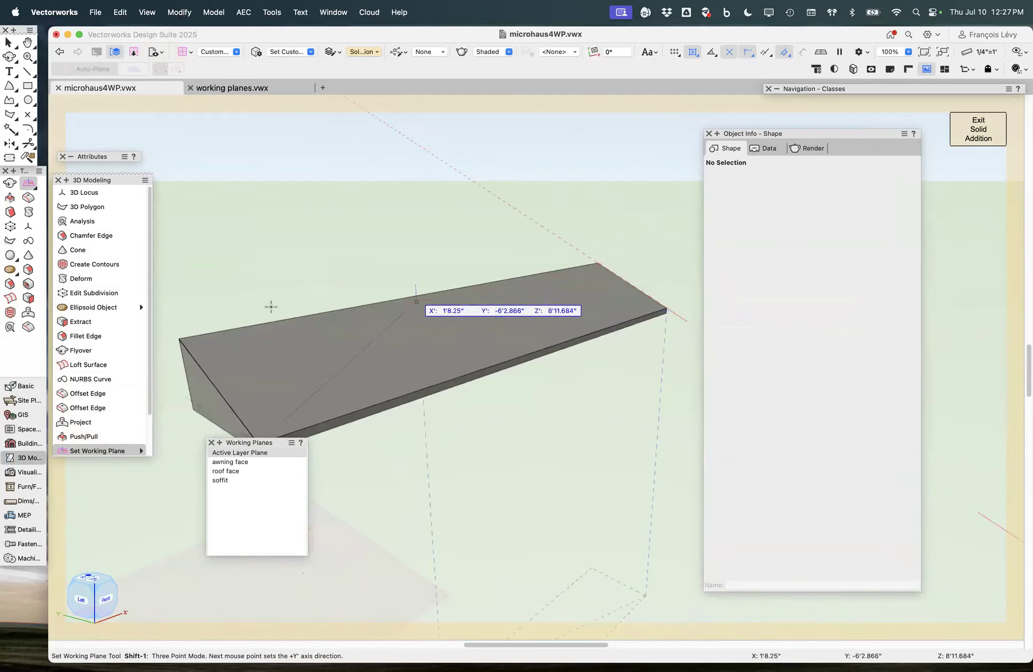
left_click(183, 331)
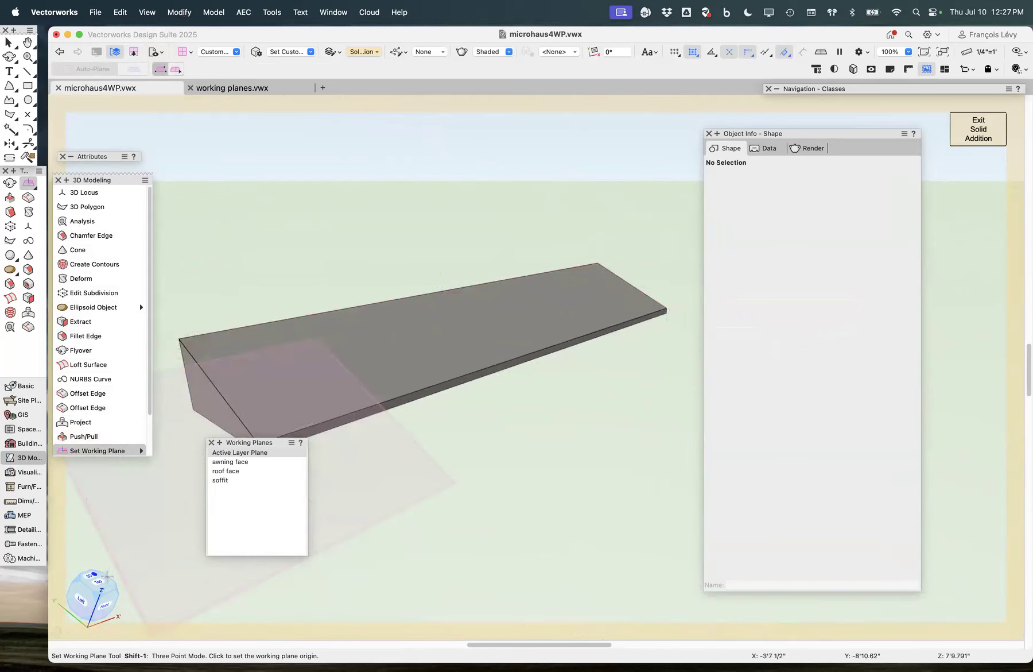
Step: Look straight down on the working plane and draw a 9'6" by 2'2.196" rectangle corner to corner over the awning's sloped face
left_click(104, 578)
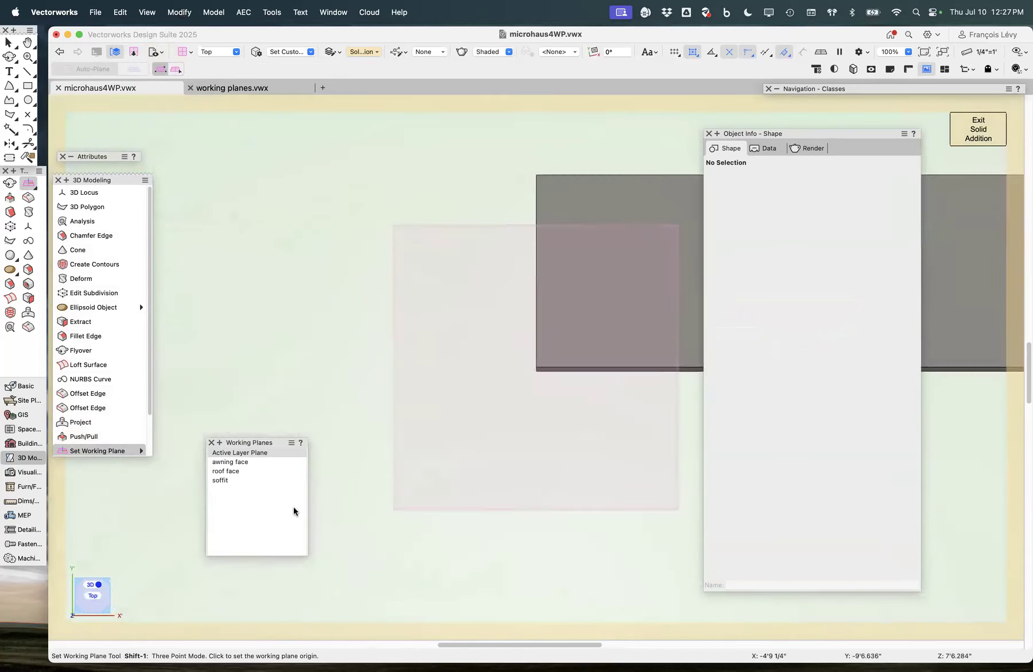
key("4")
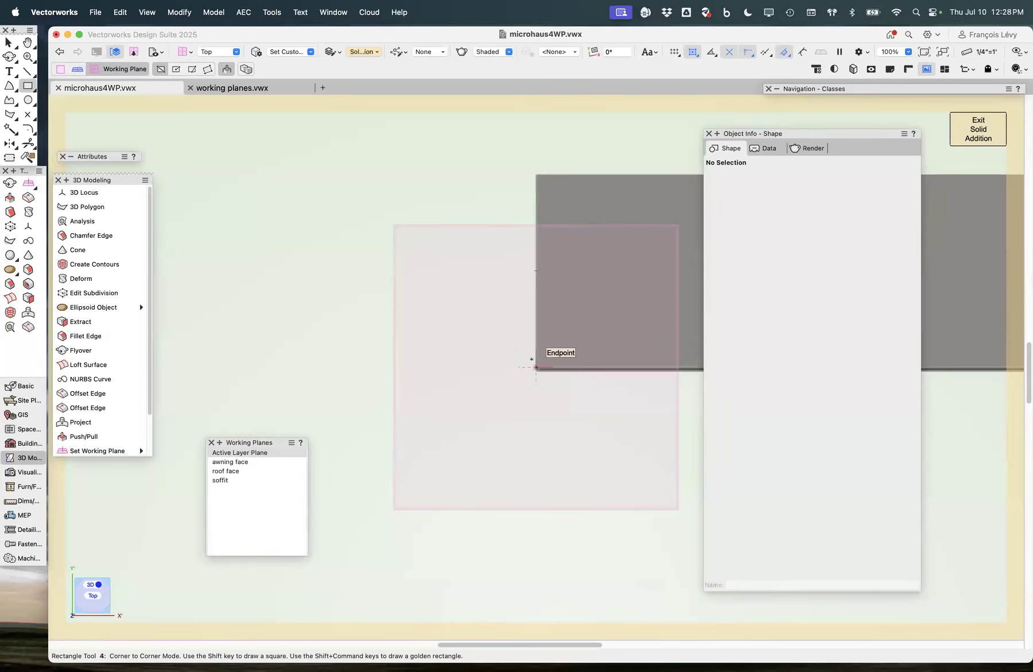
key("z")
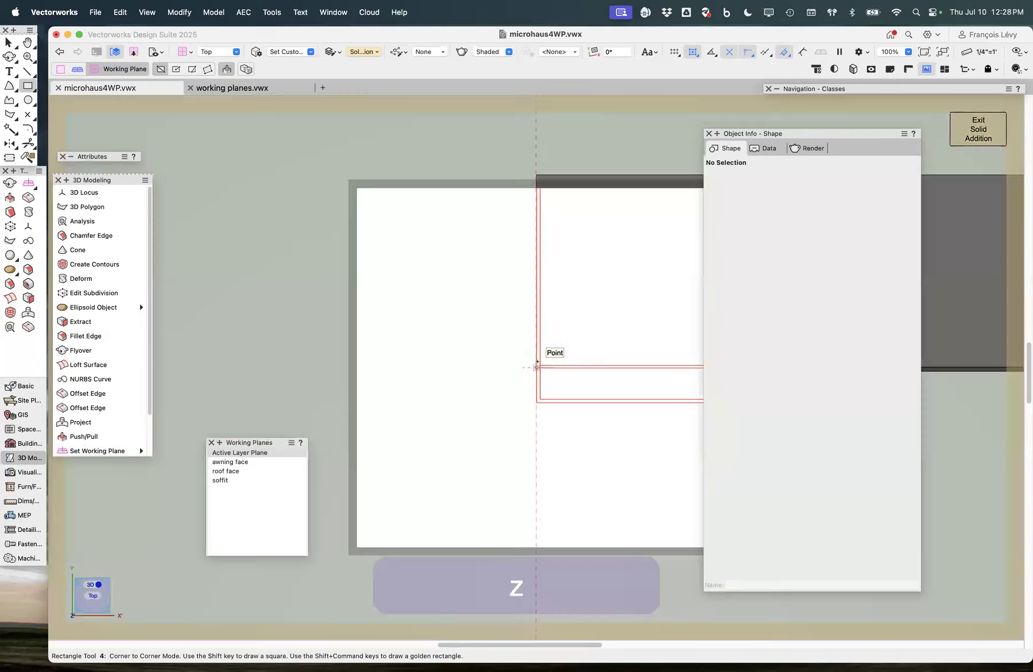
left_click_drag(536, 366, 628, 236)
scroll(629, 236, "right", 17)
scroll(629, 236, "up", 3)
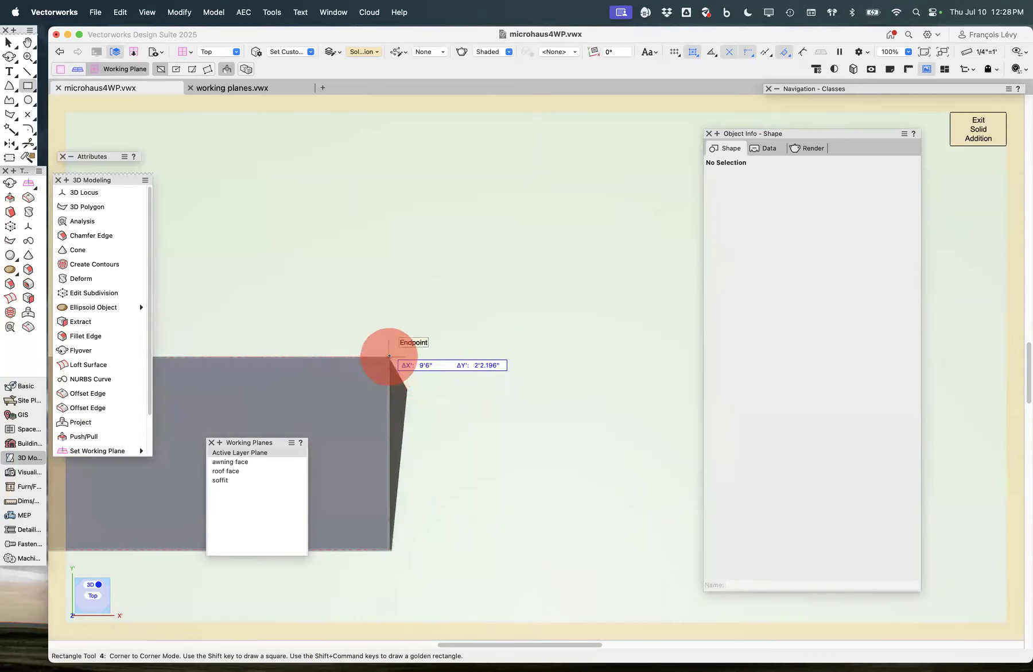
left_click(389, 357)
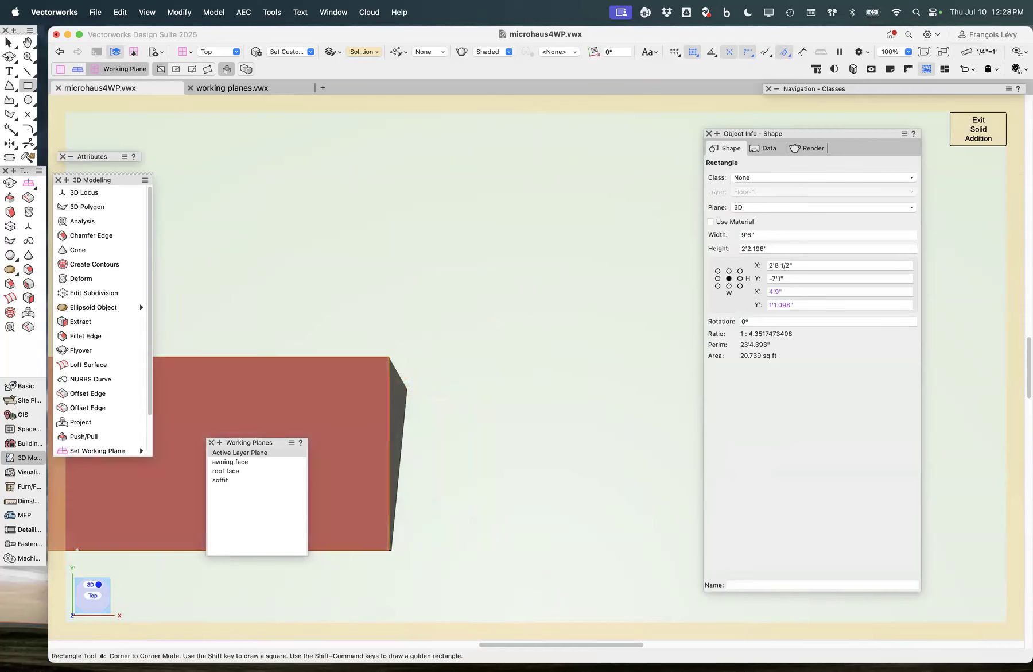
Step: Switch to the 2D Top/Plan view and show the whole awning rectangle
left_click(87, 599)
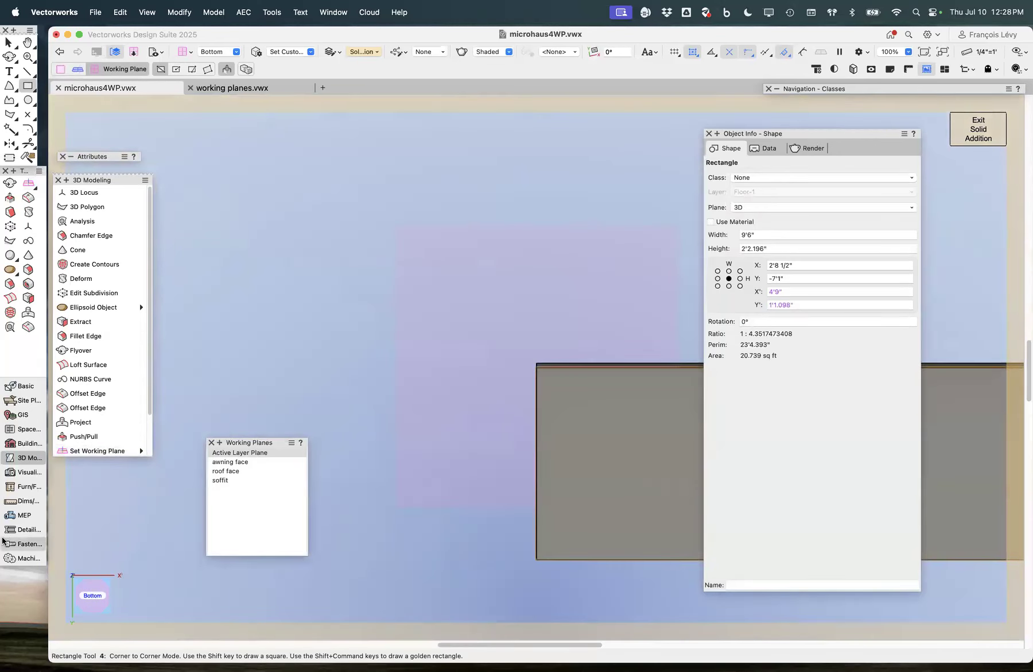
left_click(87, 597)
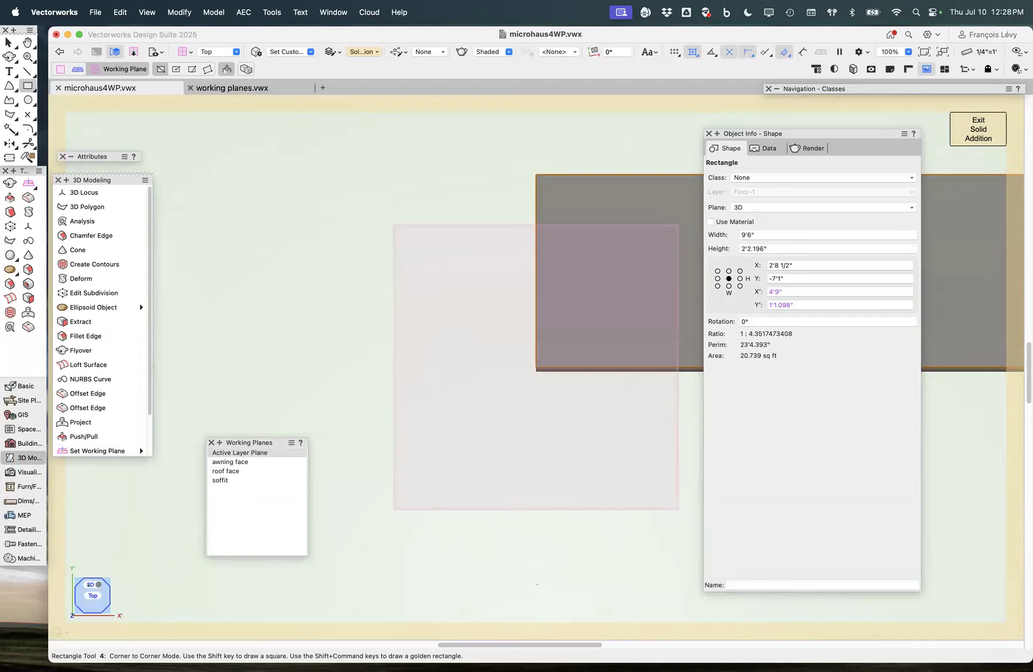
left_click(89, 584)
key("super+2")
key("super+2")
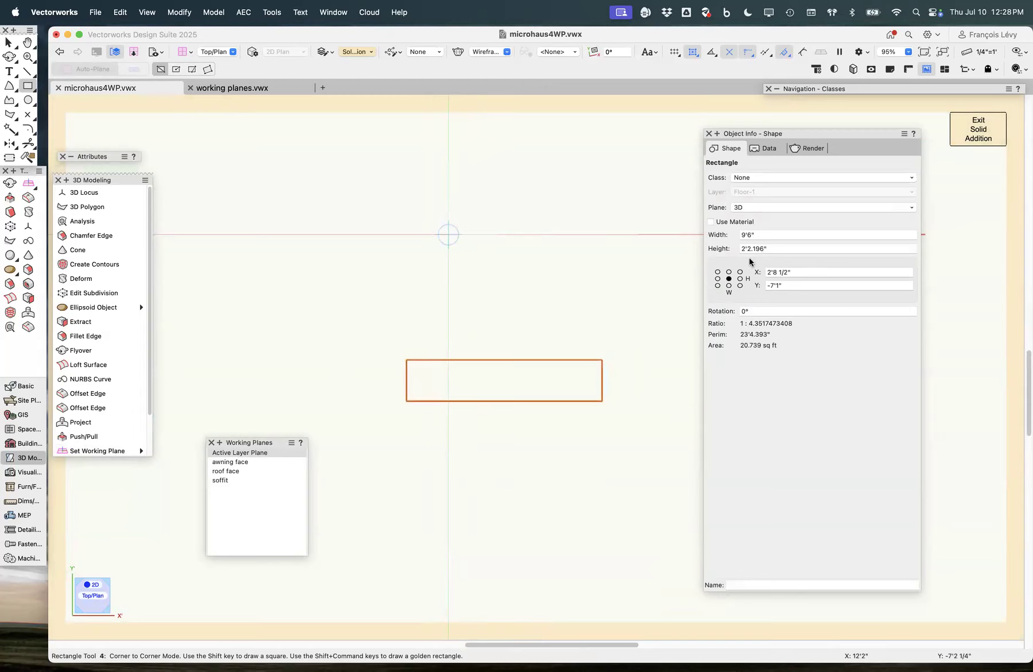
Step: Set the awning rectangle's width to 1/2", making a single narrow seam centered on the awning face
left_click(758, 234)
type("1/2")
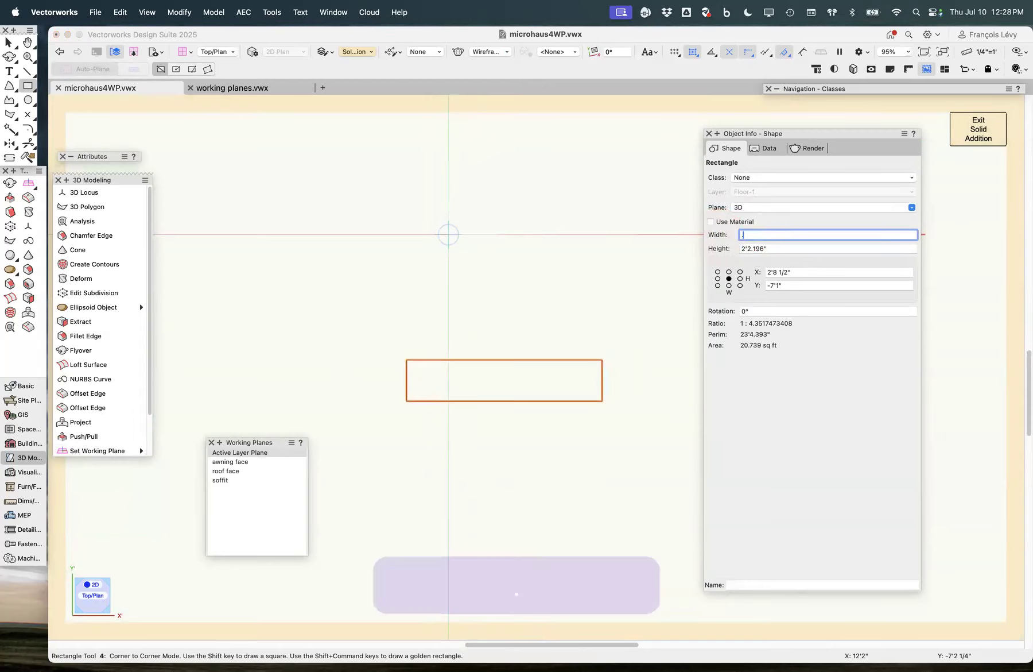
key("Return")
key("alt+shift+super+d")
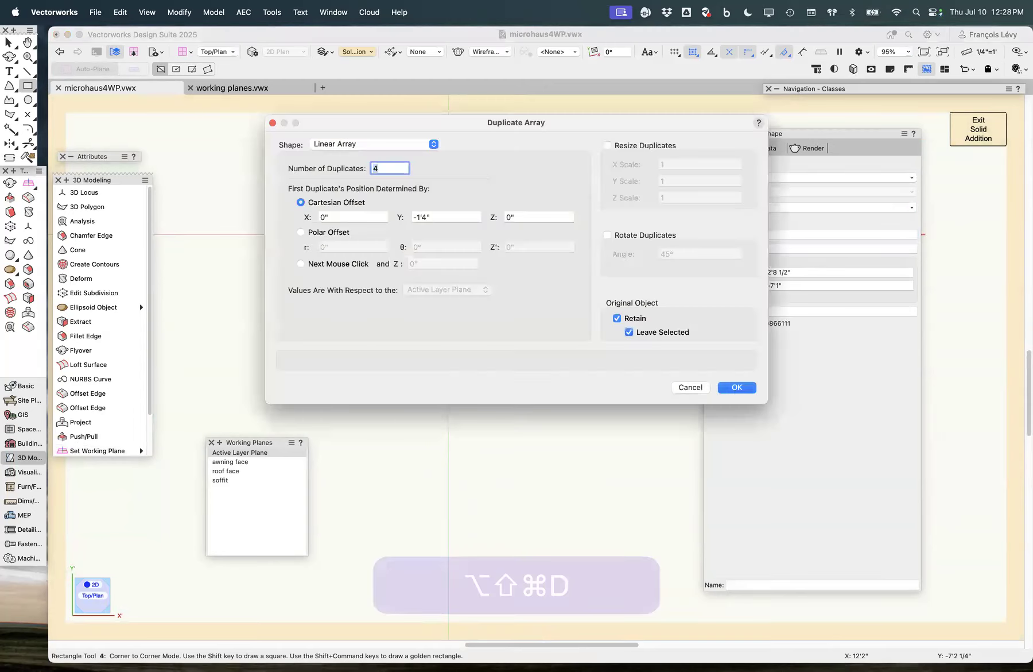
key("Return")
key("super+z")
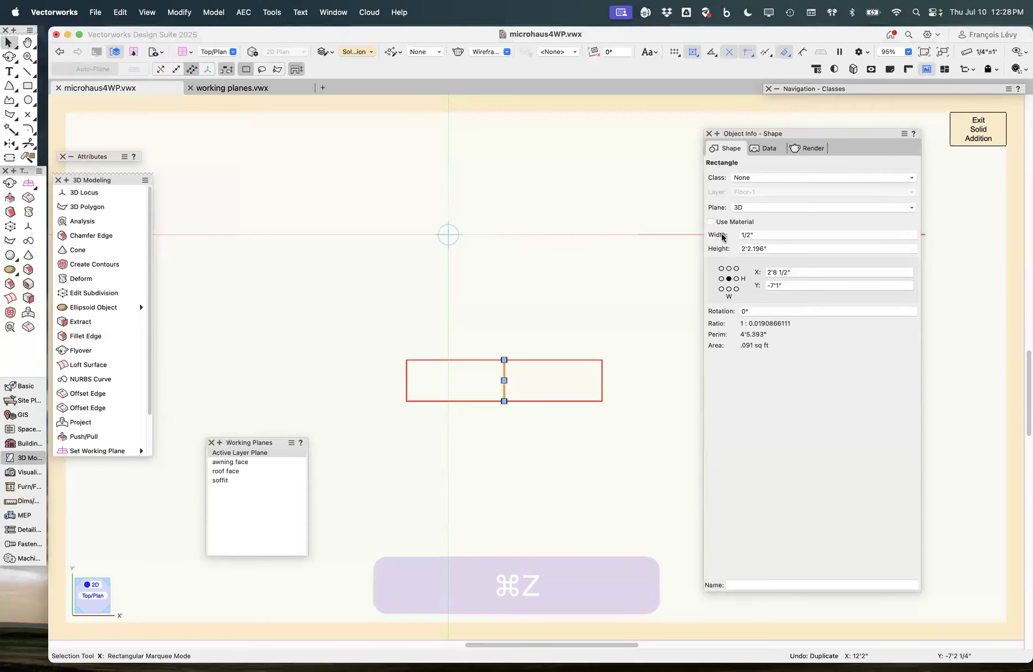
Step: Create a linear array of 4 duplicates of the seam rectangle with a Cartesian offset of X 16" and Y 0, keeping the original
key("alt+shift+super+d")
key("Tab")
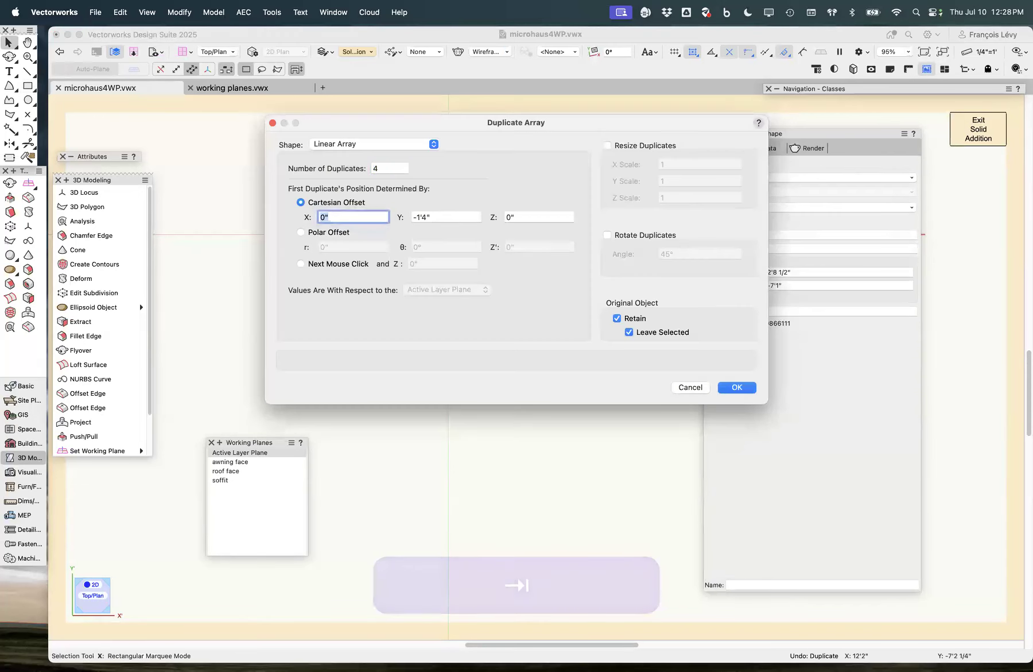
key("Tab")
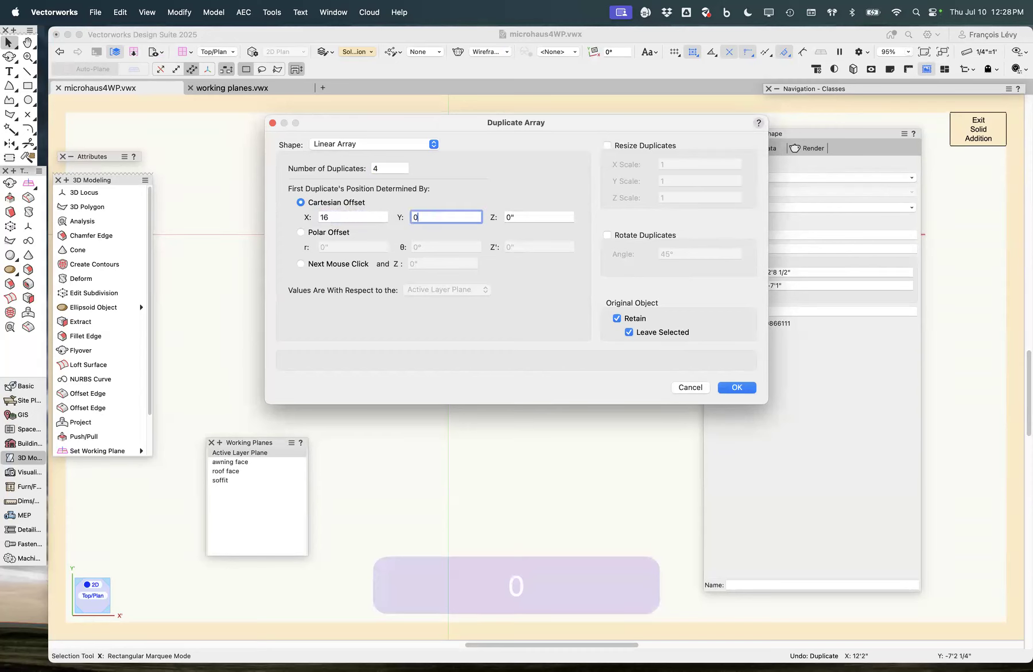
type("0")
key("Return")
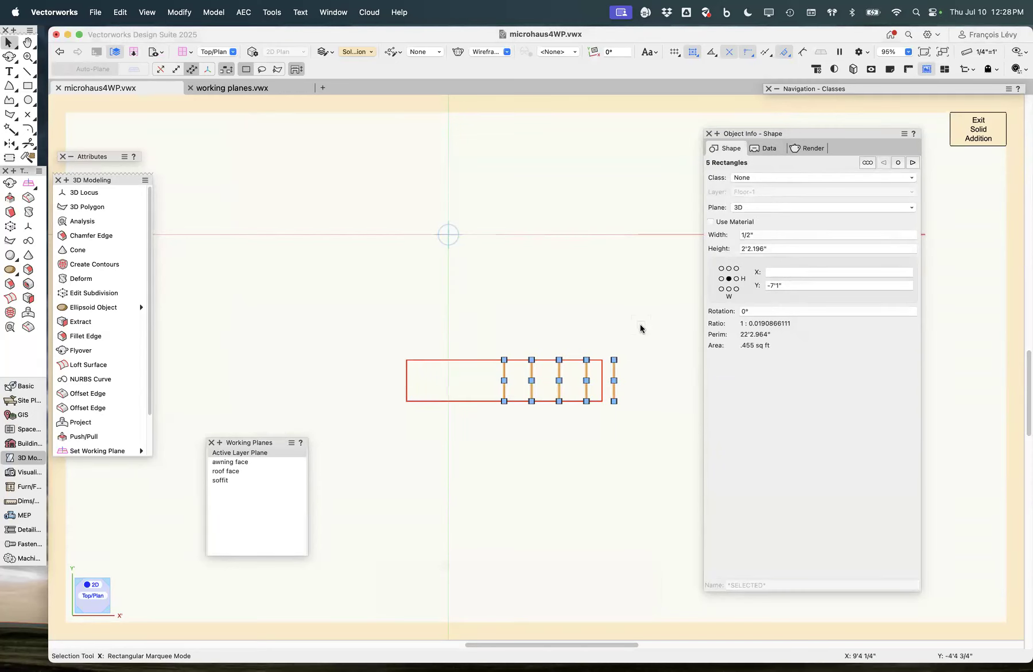
Step: Move the five selected seam rectangles by an X offset of -8" without shifting them in Y
key("super+m")
type("-")
key("Tab")
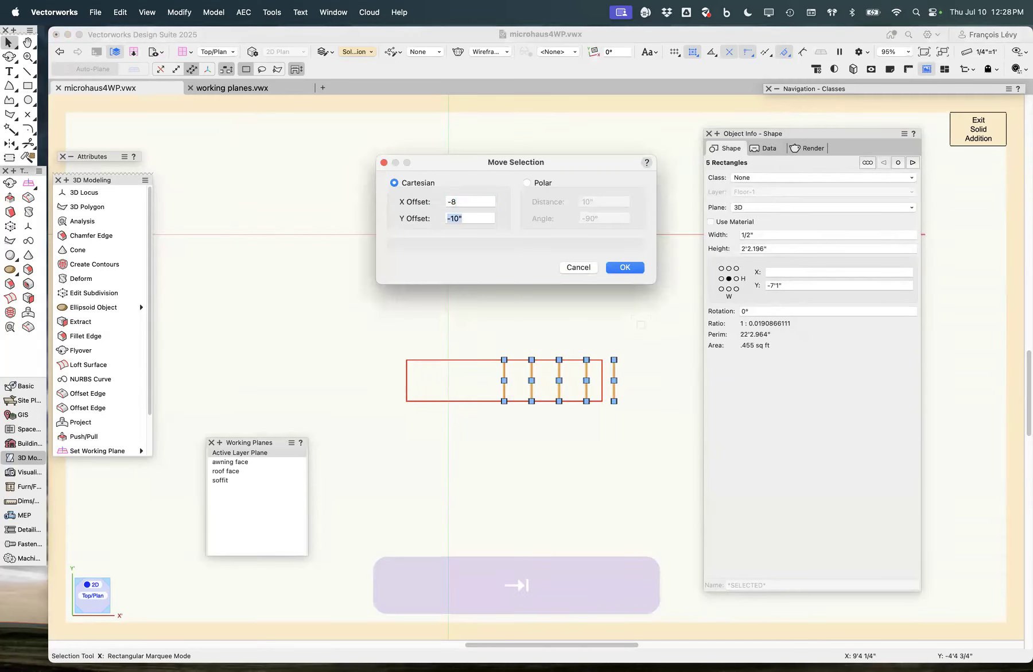
key("Return")
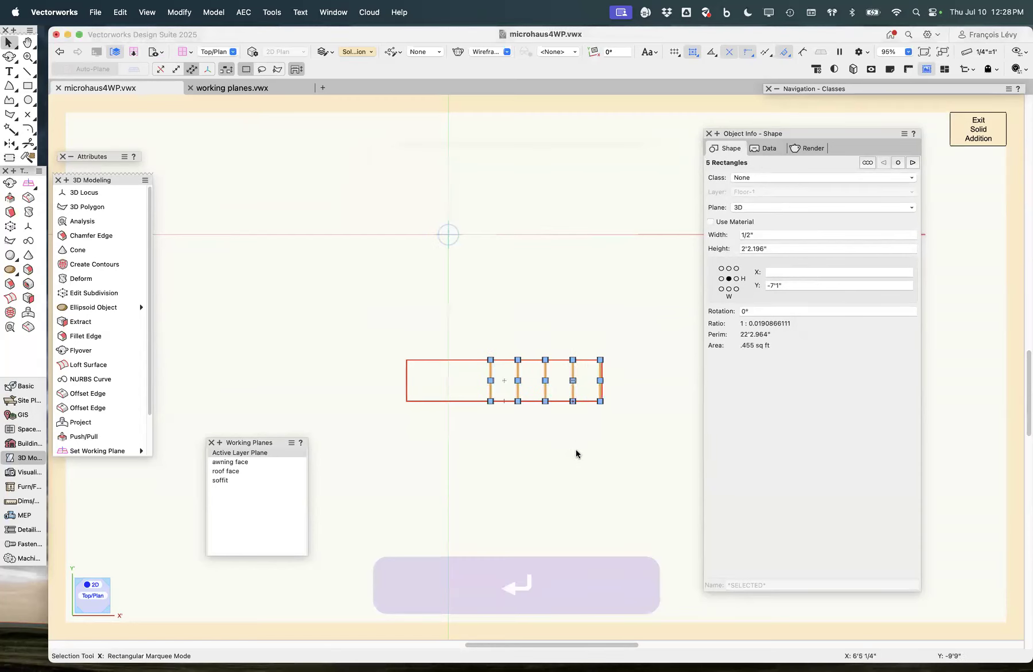
Step: Select the four seams on the right half of the awning and mirror duplicates of them about the awning's vertical centerline
left_click_drag(507, 430, 646, 313)
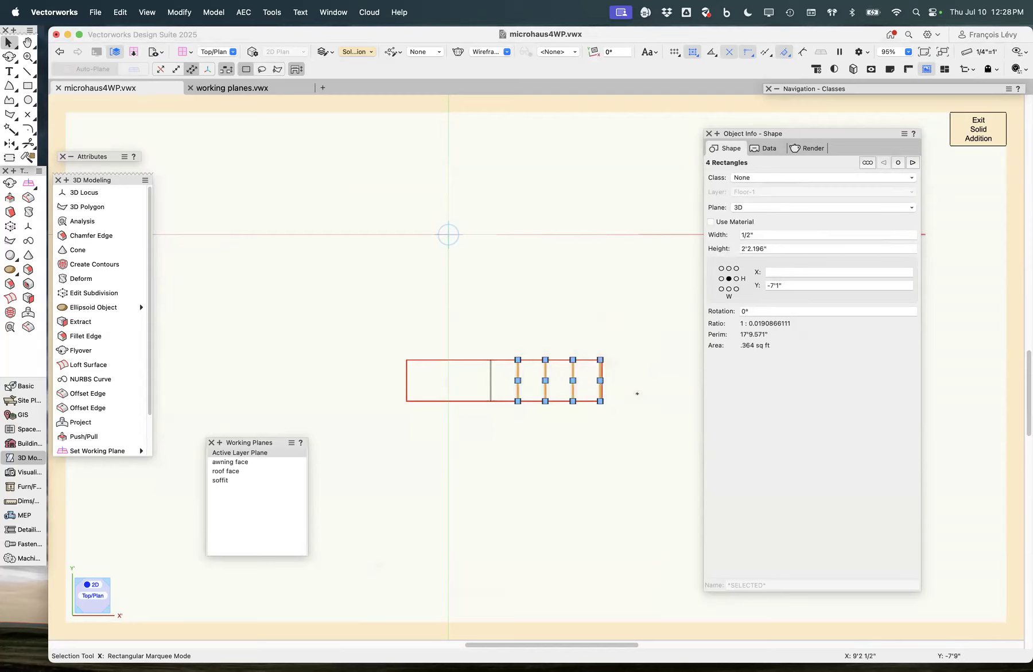
key("m")
left_click(505, 360)
left_click(503, 277)
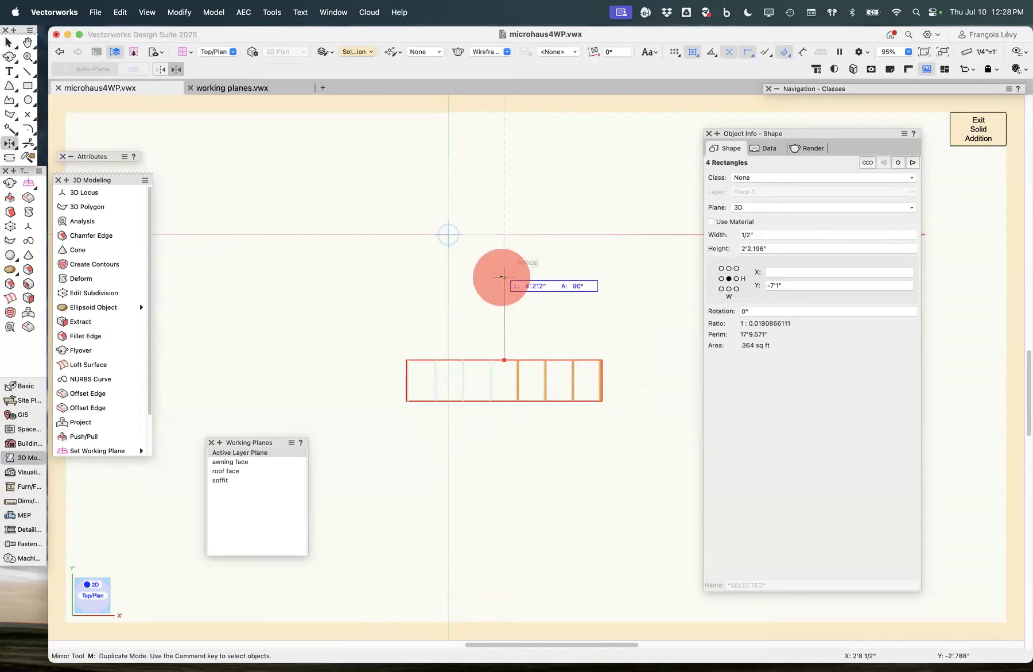
key("super+1")
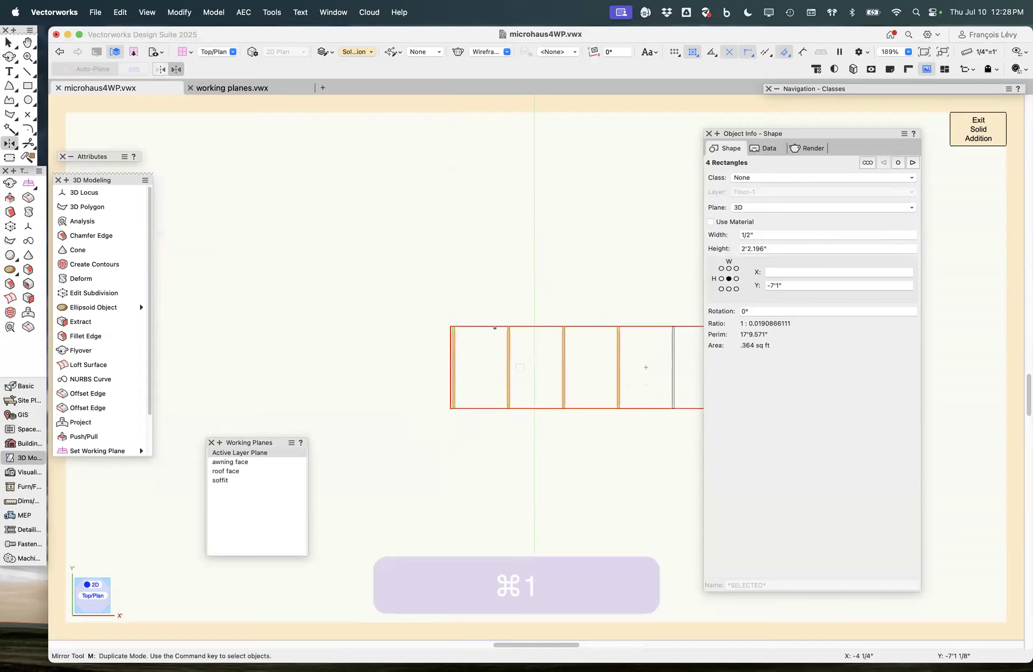
left_click(466, 284)
key("super+z")
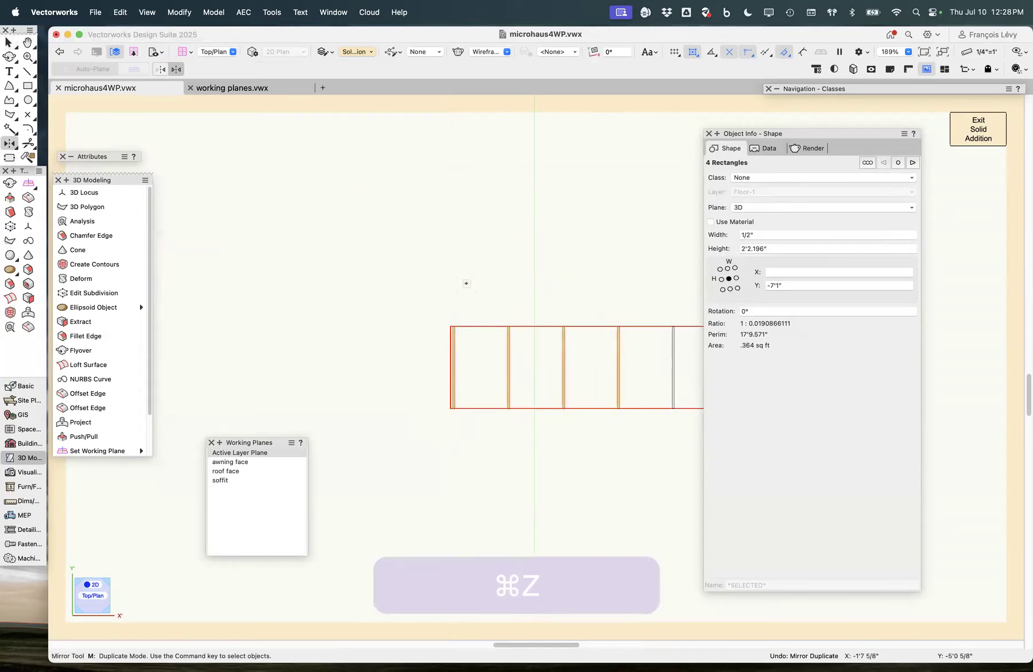
Step: Move the leftmost seam rectangle so its top left corner meets the awning's top left corner
key("x")
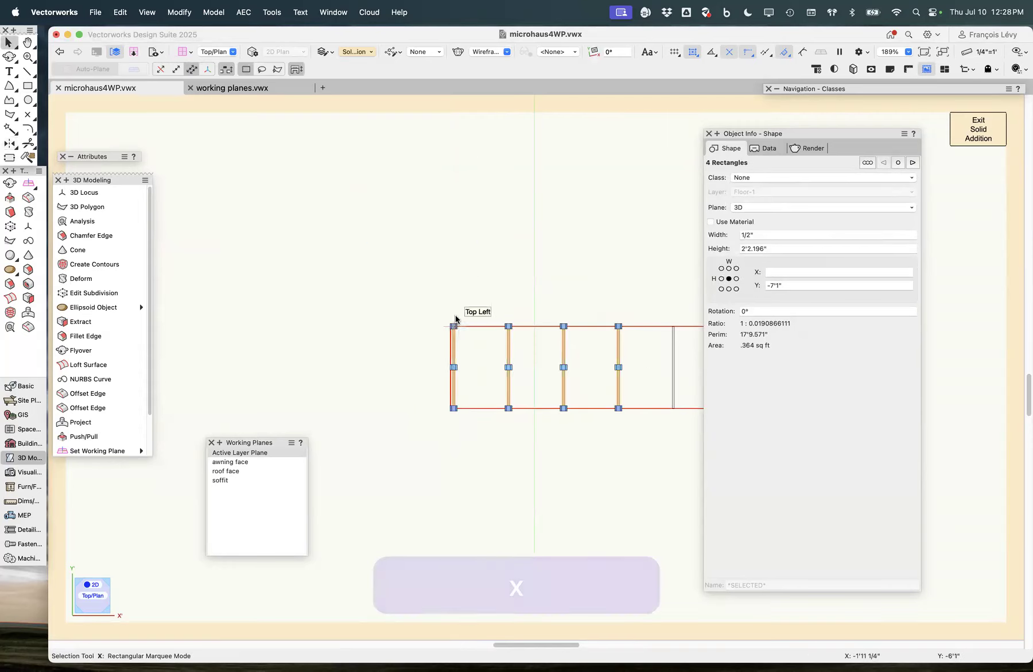
scroll(457, 315, "up", 2)
scroll(456, 315, "up", 6)
left_click(455, 336)
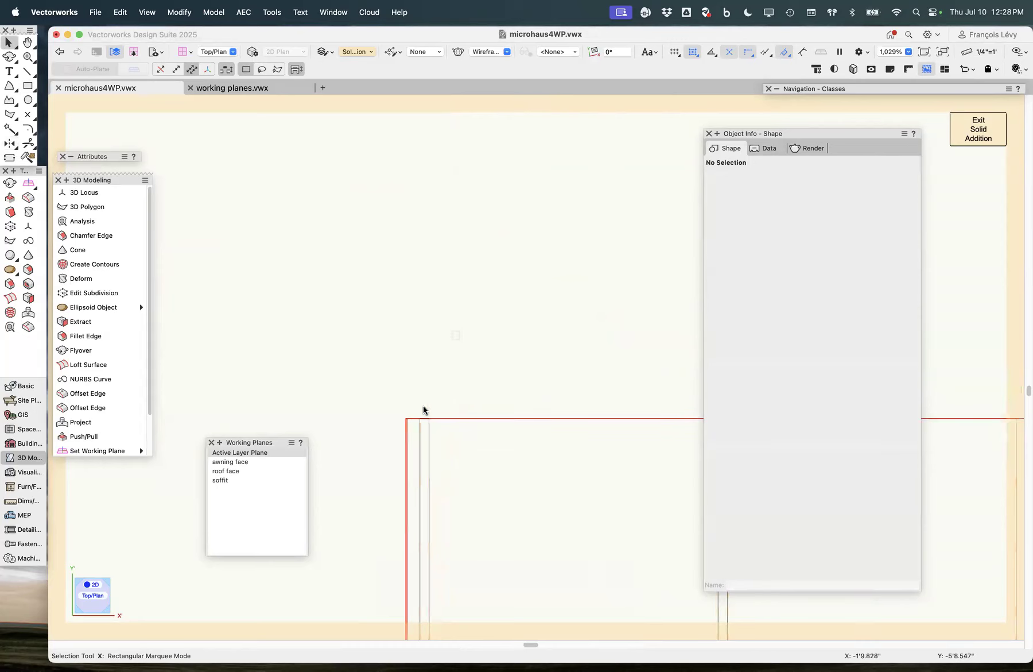
left_click_drag(418, 419, 402, 418)
Step: Move the rightmost seam rectangle so its top right corner meets the awning's top right corner
scroll(420, 418, "right", 2)
scroll(422, 418, "right", 5)
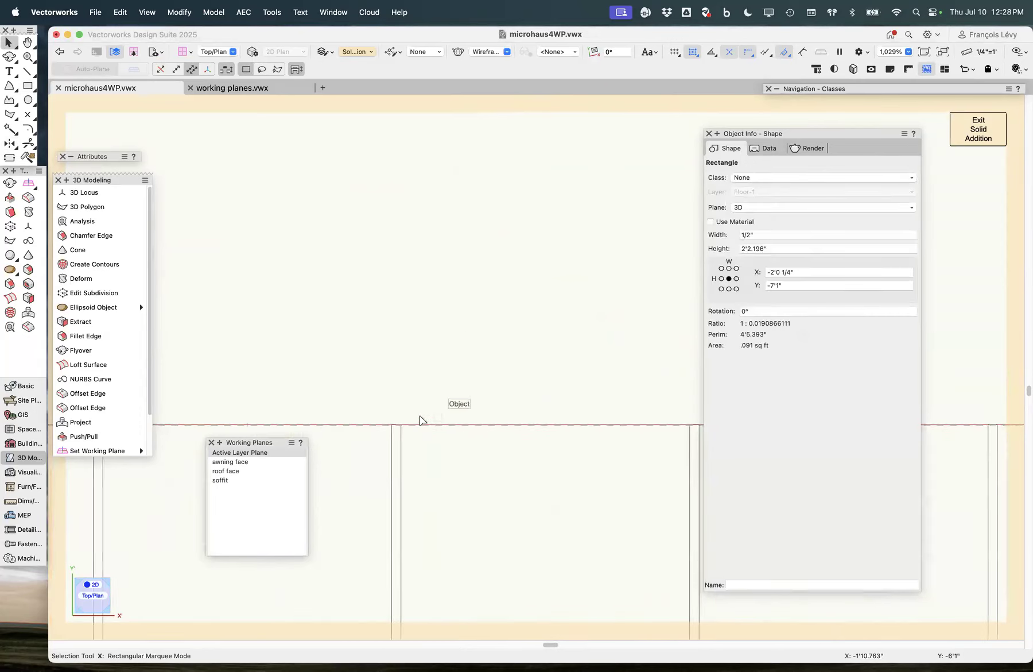
scroll(437, 419, "right", 1)
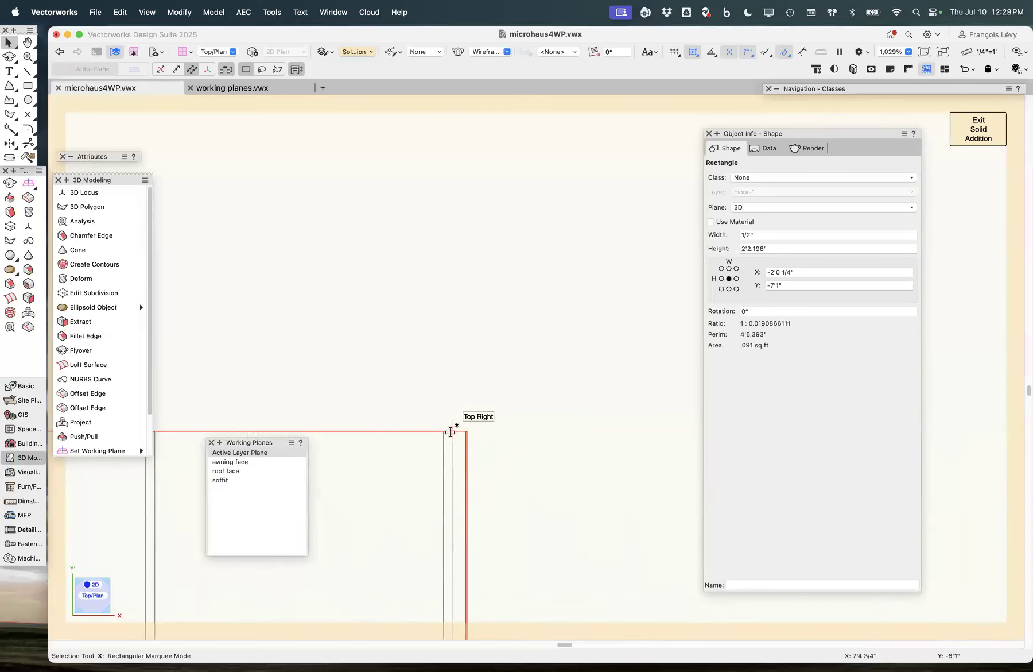
left_click(451, 432)
left_click_drag(475, 433, 467, 431)
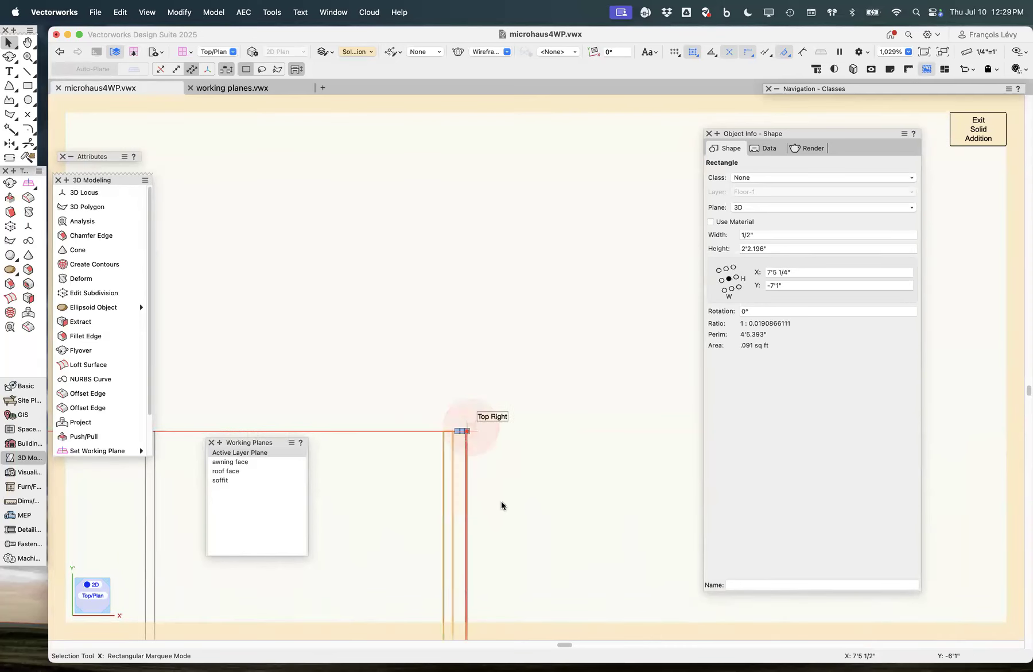
Step: Select all nine seam rectangles and distribute them horizontally with equal spacing, without aligning them
key("super+2")
key("super+2")
key("super+2")
left_click_drag(487, 391, 522, 415, "shift")
key("super+equal")
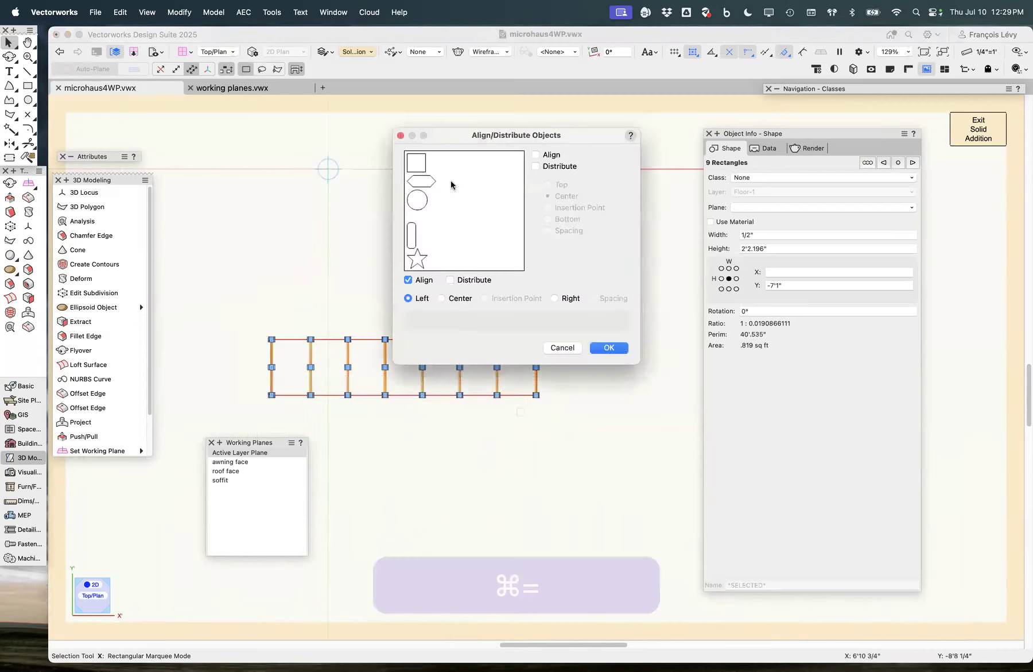
left_click(475, 280)
left_click(608, 298)
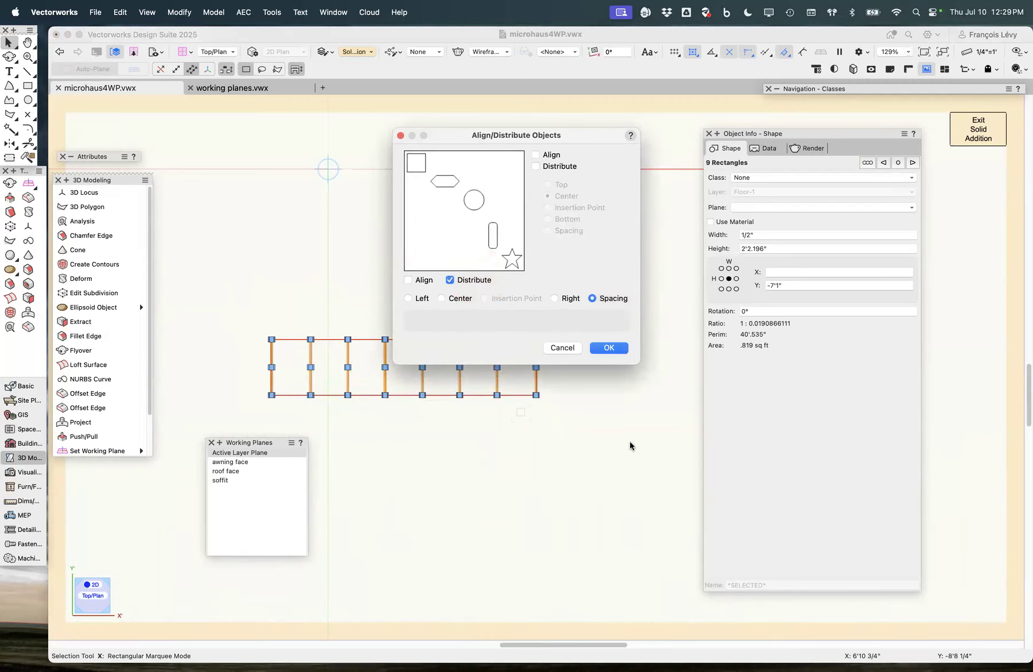
left_click(609, 348)
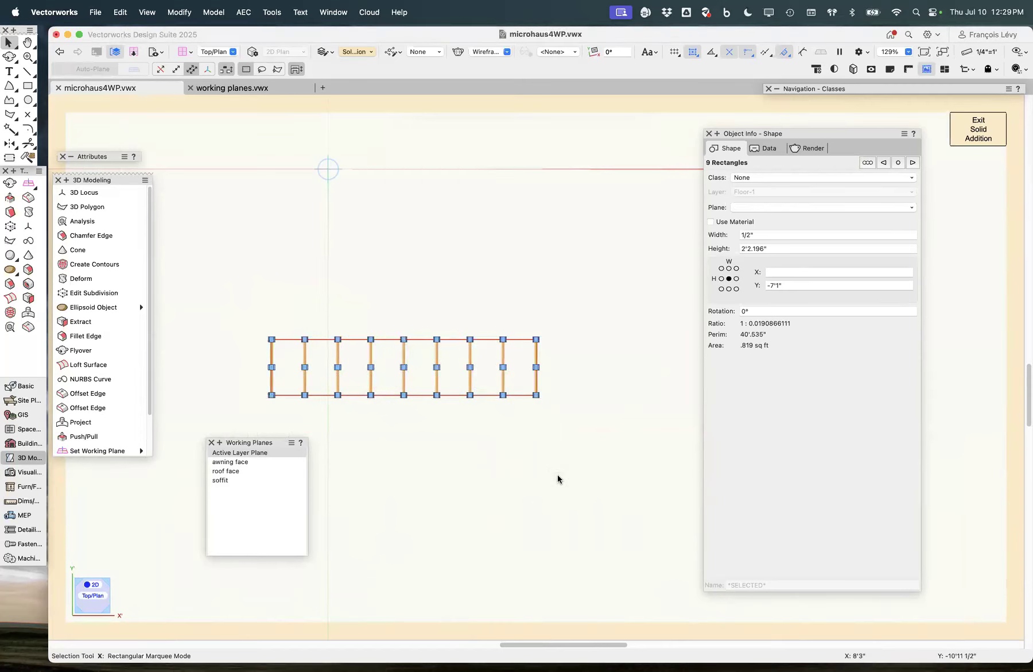
Step: Extrude the nine seam rectangles 2" and recall the saved view "N perspective"
key("super+e")
left_click(558, 268)
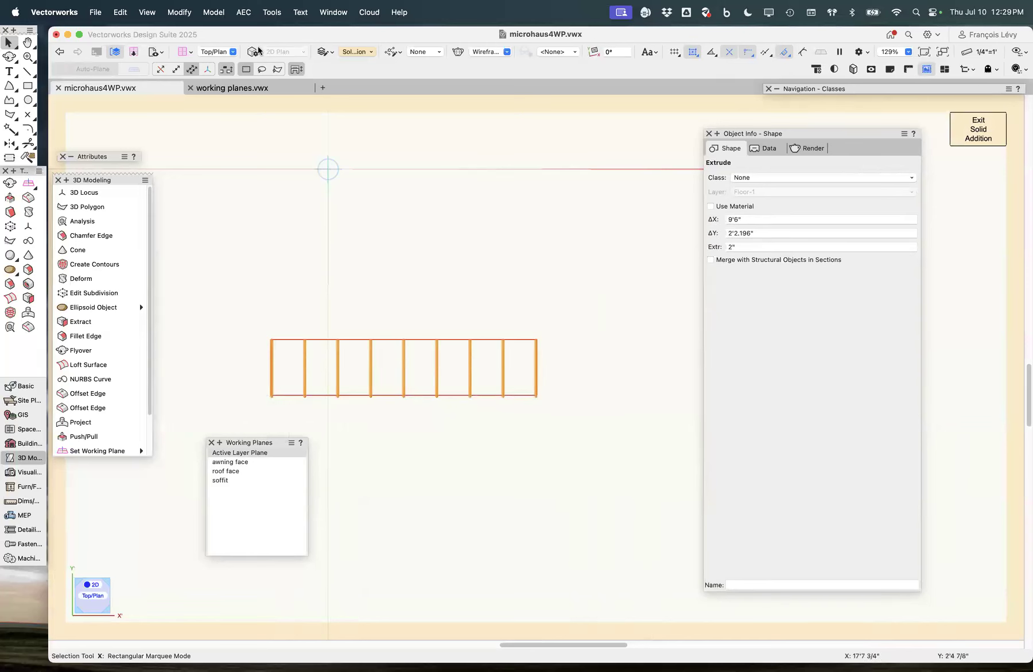
left_click(218, 53)
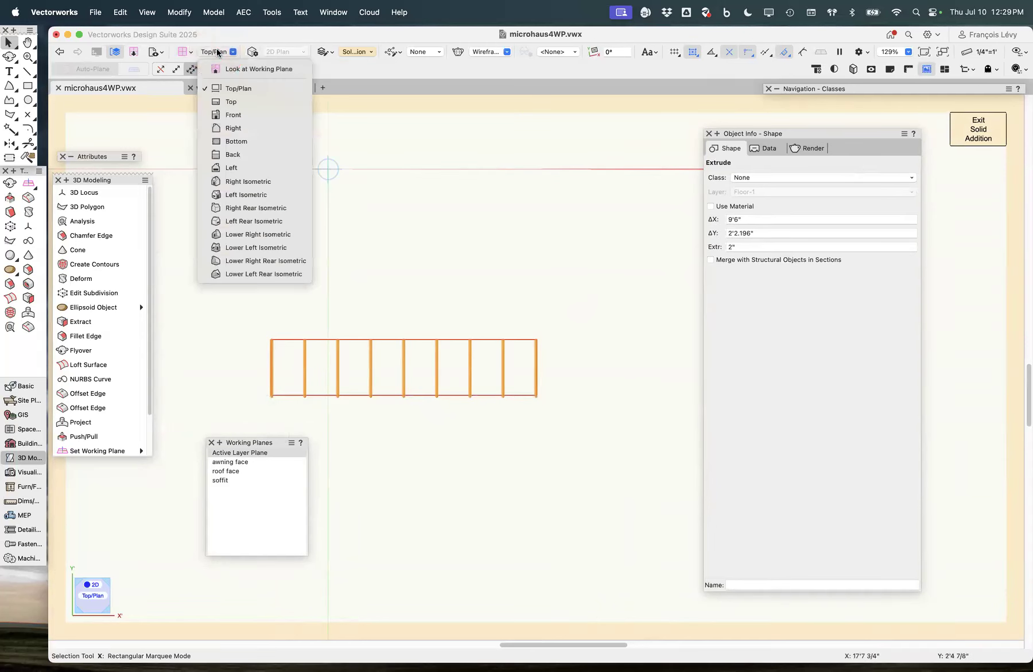
left_click(157, 50)
left_click(157, 51)
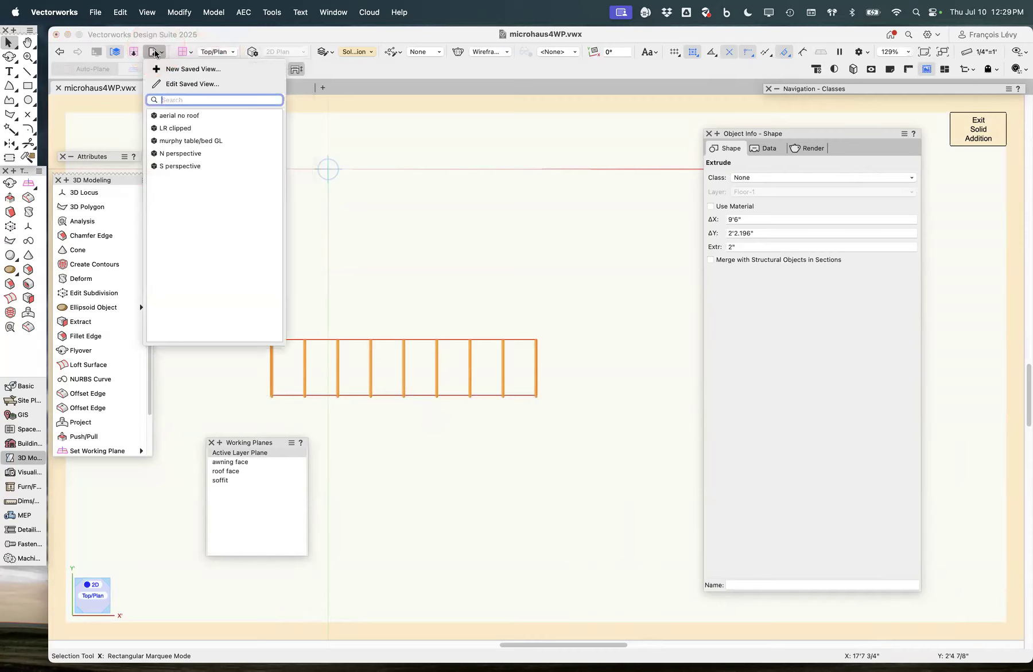
left_click(181, 153)
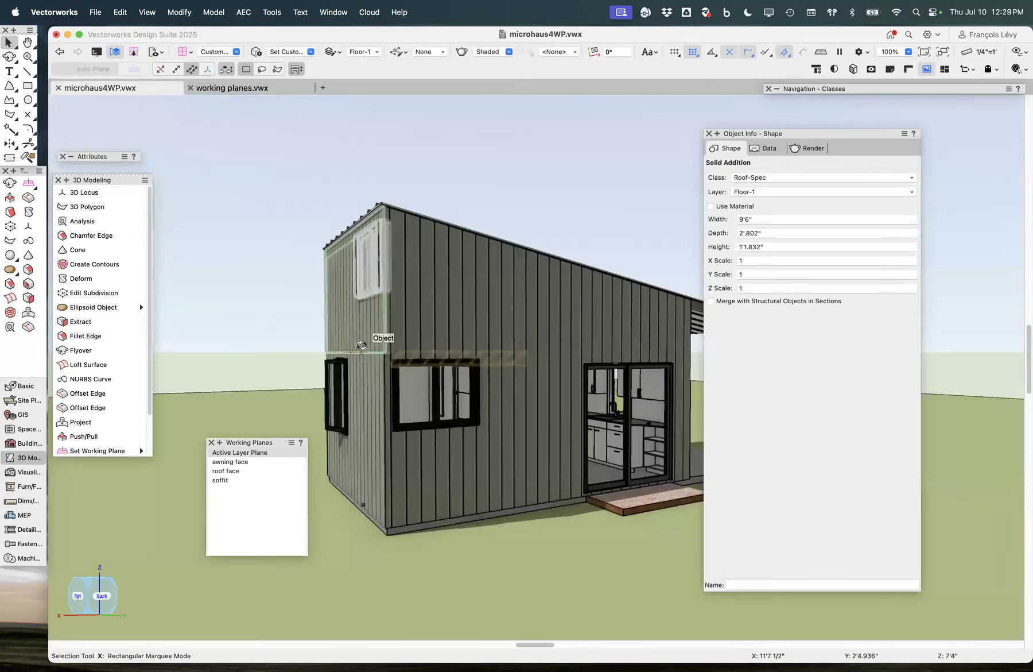
Step: Orbit around the house to examine the awning's standing seams and the solar panel lying on the ground
key(";")
left_click_drag(324, 360, 474, 375)
scroll(474, 374, "up", 10)
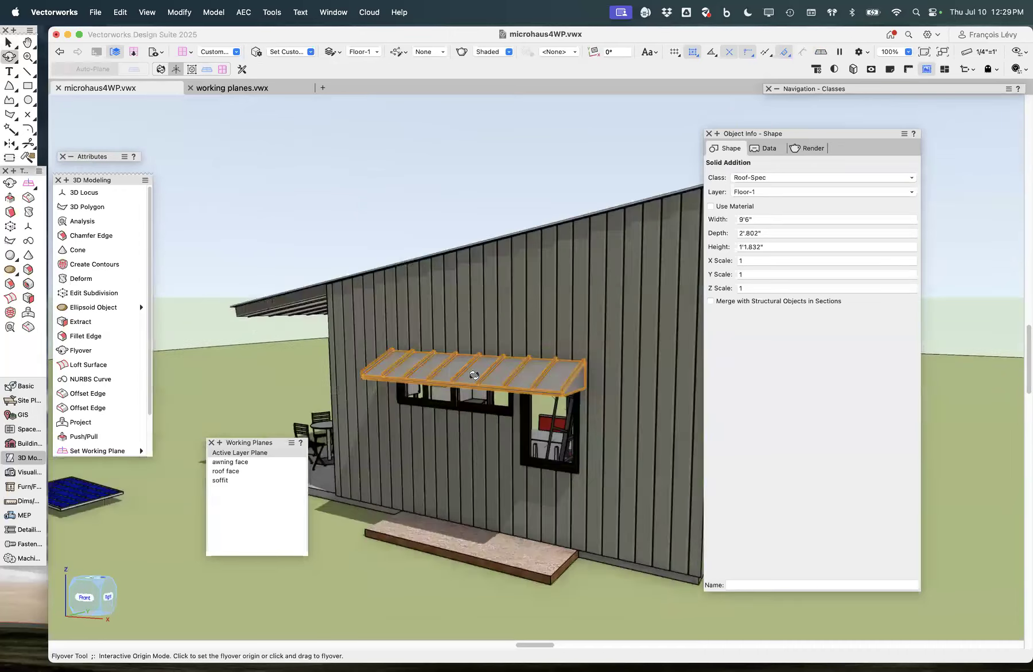
scroll(474, 375, "down", 10)
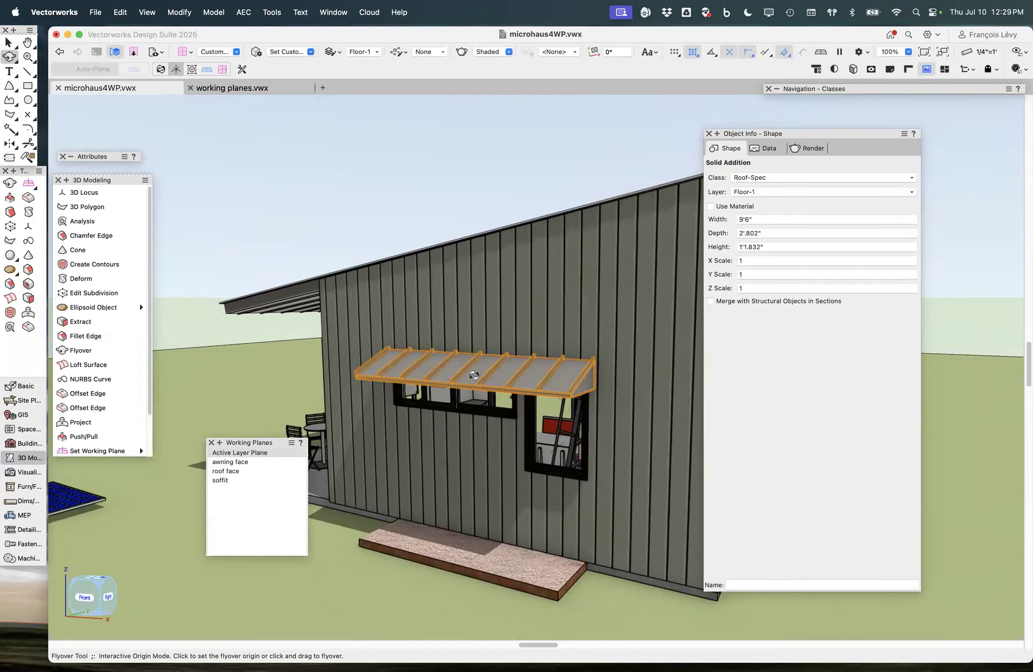
scroll(474, 375, "down", 5)
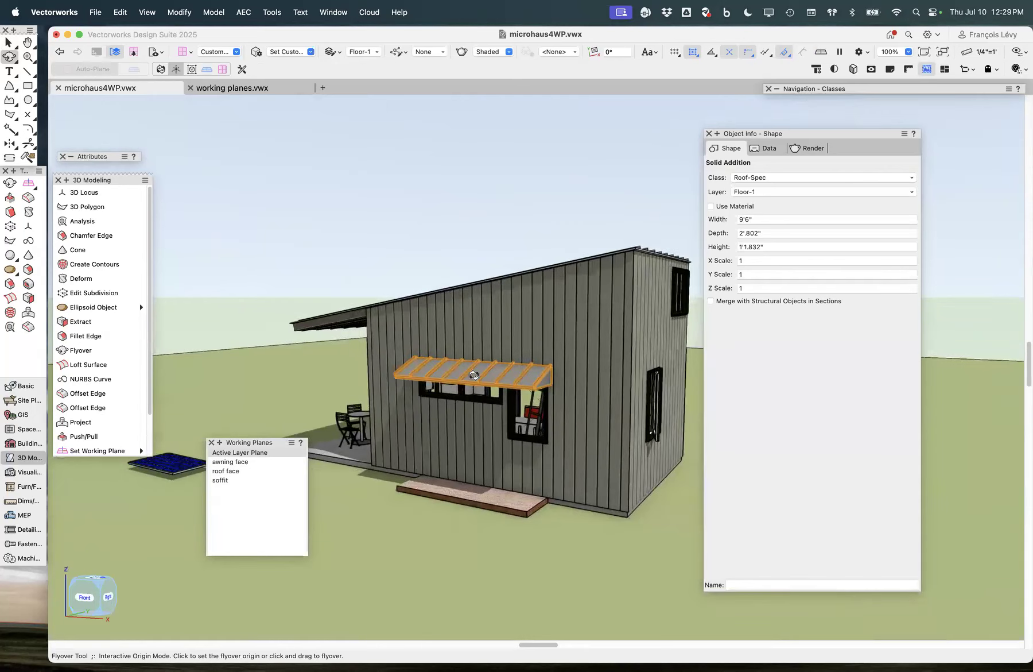
scroll(473, 375, "up", 2)
scroll(474, 374, "up", 2)
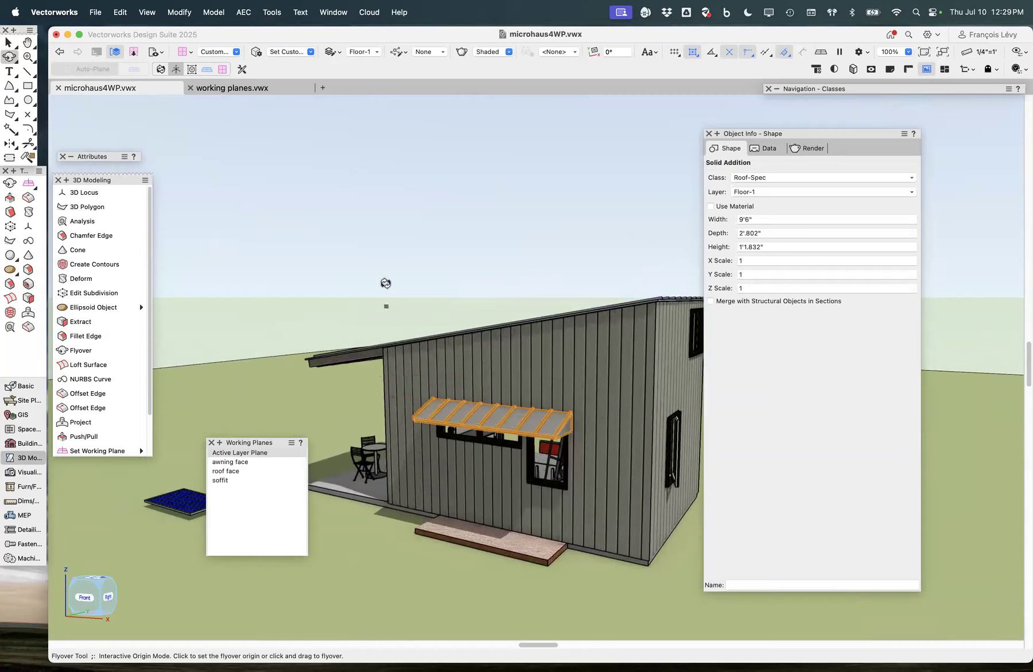
mouse_move(248, 320)
left_mouse_down()
mouse_move(306, 319)
mouse_move(297, 319)
mouse_move(469, 396)
left_mouse_up()
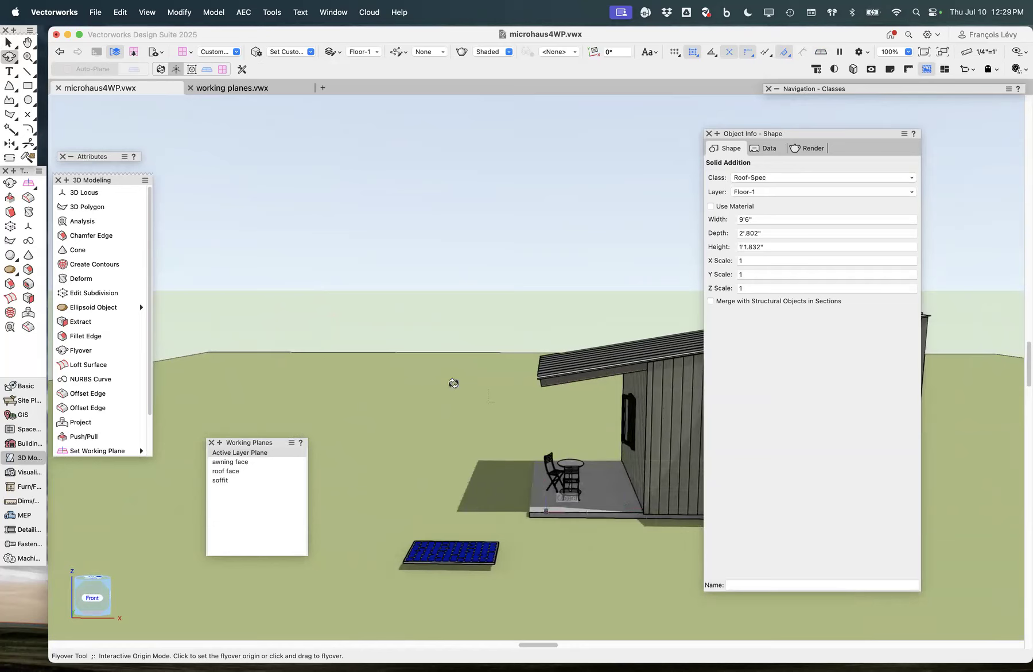
Step: Select the PV panel symbol on the ground beside the house in plan and display the model in the 3D Top view
left_click_drag(35, 185, 51, 197)
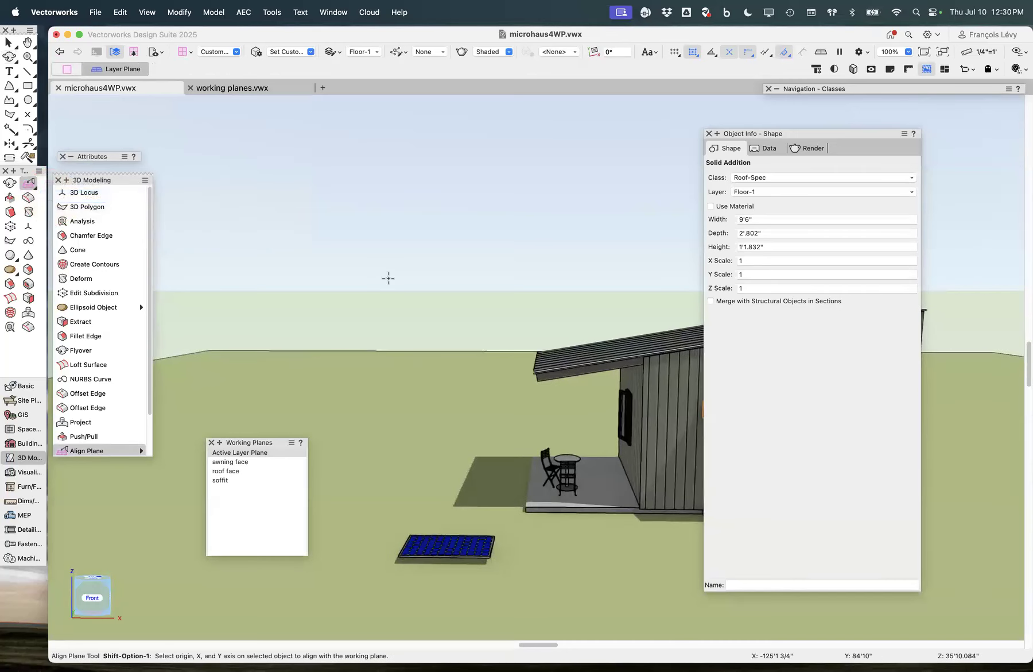
key("super+5")
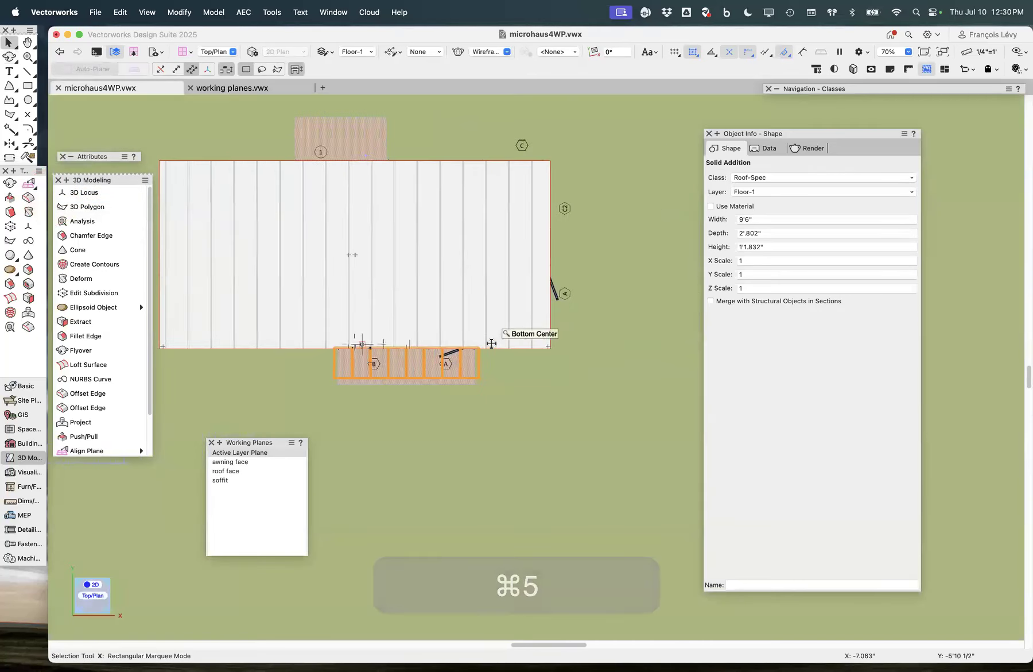
scroll(491, 343, "left", 10)
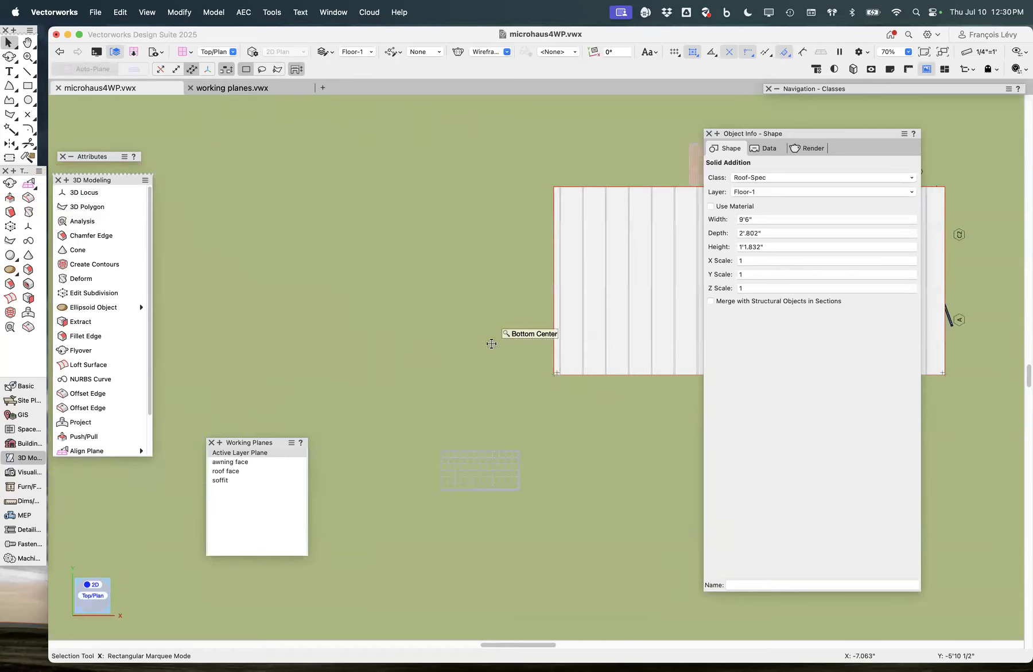
key("x")
left_click(491, 463)
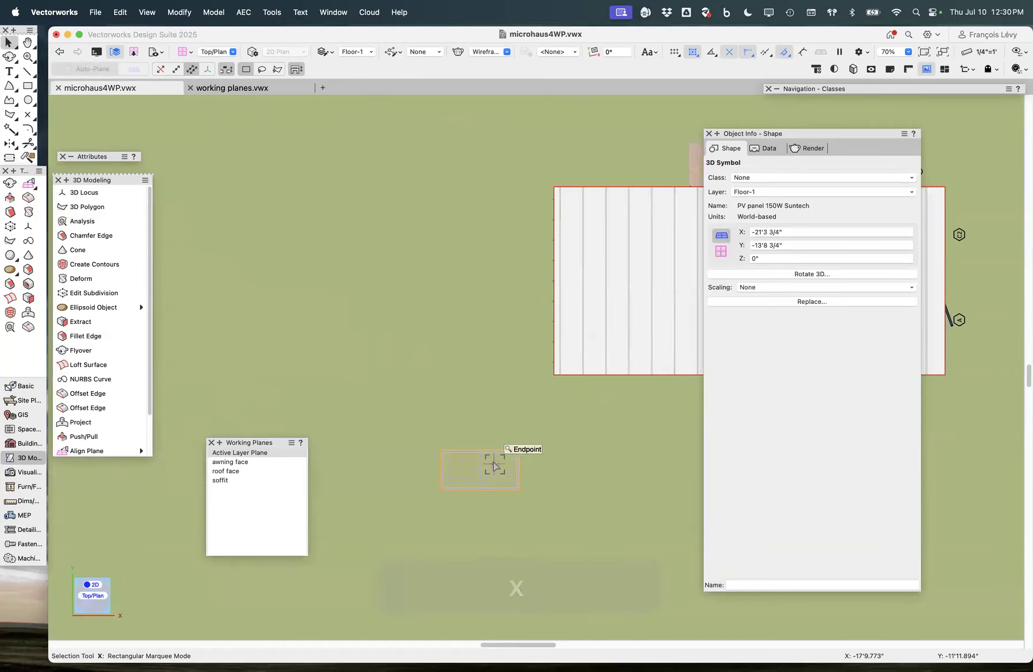
key("shift+super+g")
scroll(555, 465, "up", 1)
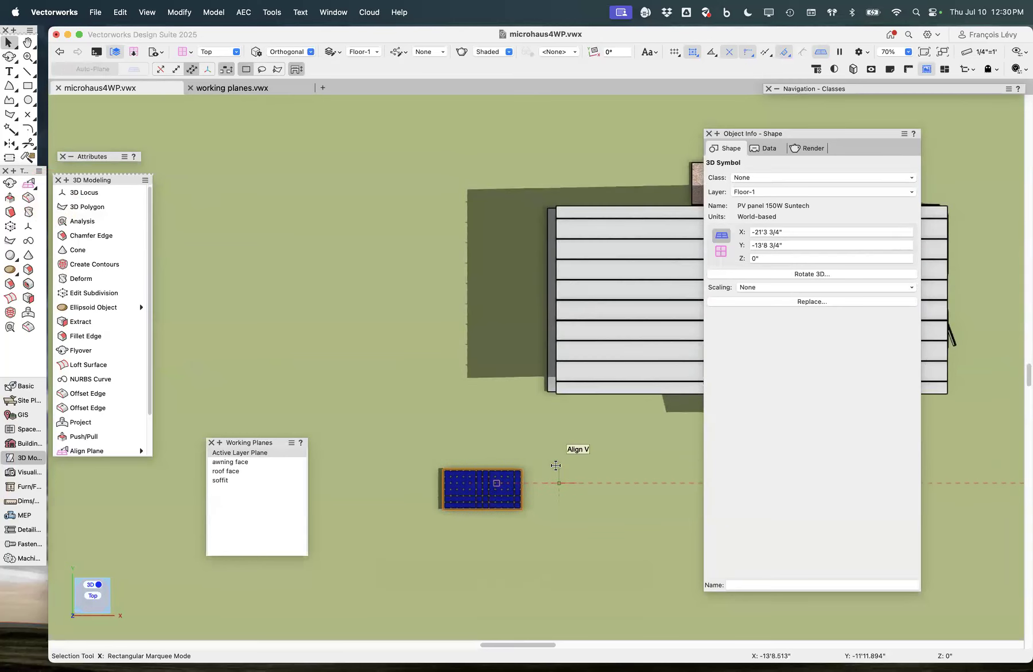
Step: Orbit around the house and the solar panel on the ground, and display the model in the Back view
scroll(555, 465, "down", 1, "alt")
key("semicolon")
left_click_drag(414, 393, 636, 360)
scroll(639, 381, "up", 10)
scroll(639, 380, "down", 8)
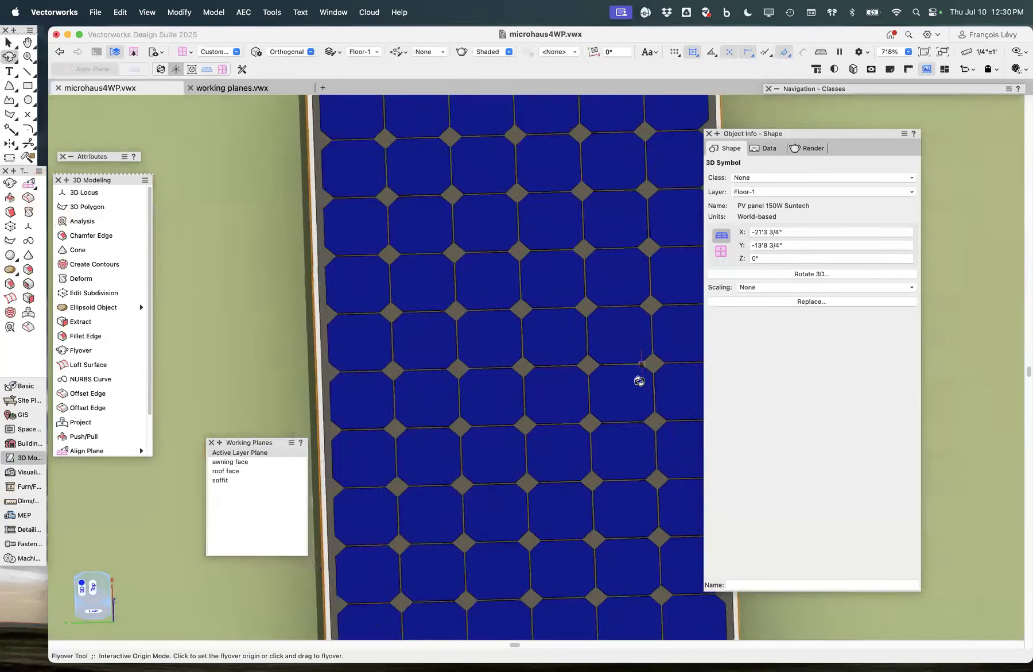
mouse_move(639, 381)
left_mouse_down()
mouse_move(661, 364)
mouse_move(646, 369)
left_mouse_up()
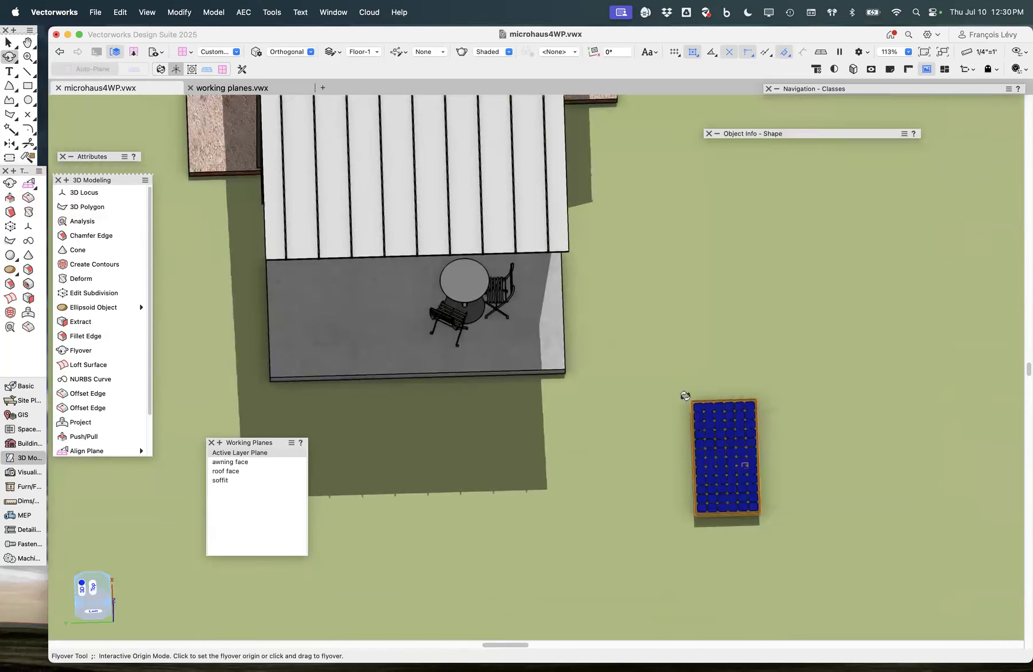
scroll(611, 458, "up", 3)
scroll(610, 457, "left", 3)
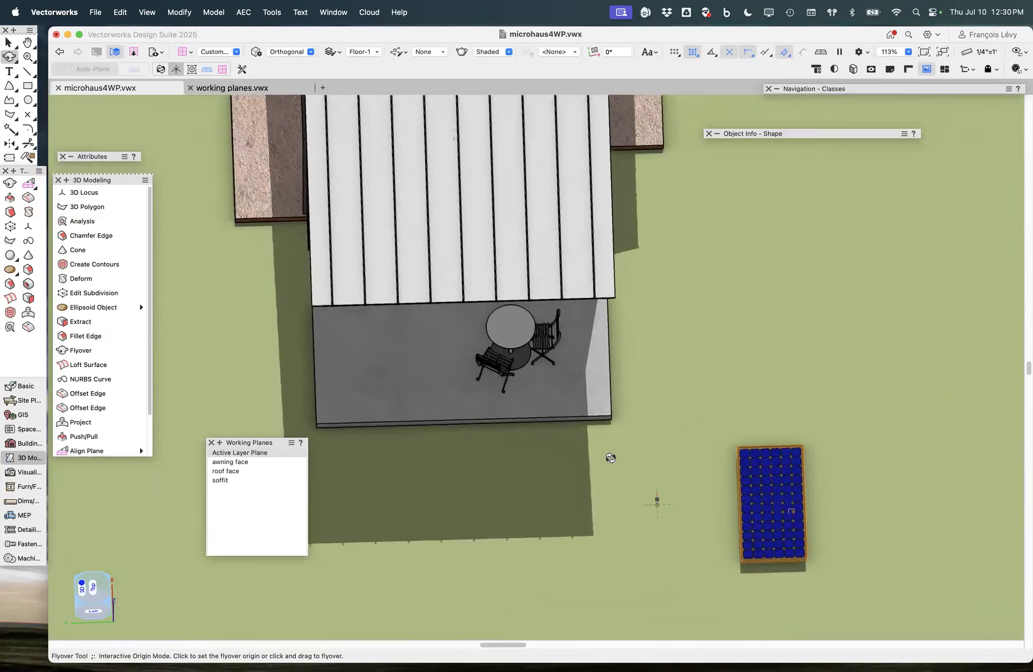
key("semicolon")
left_click_drag(398, 336, 837, 353)
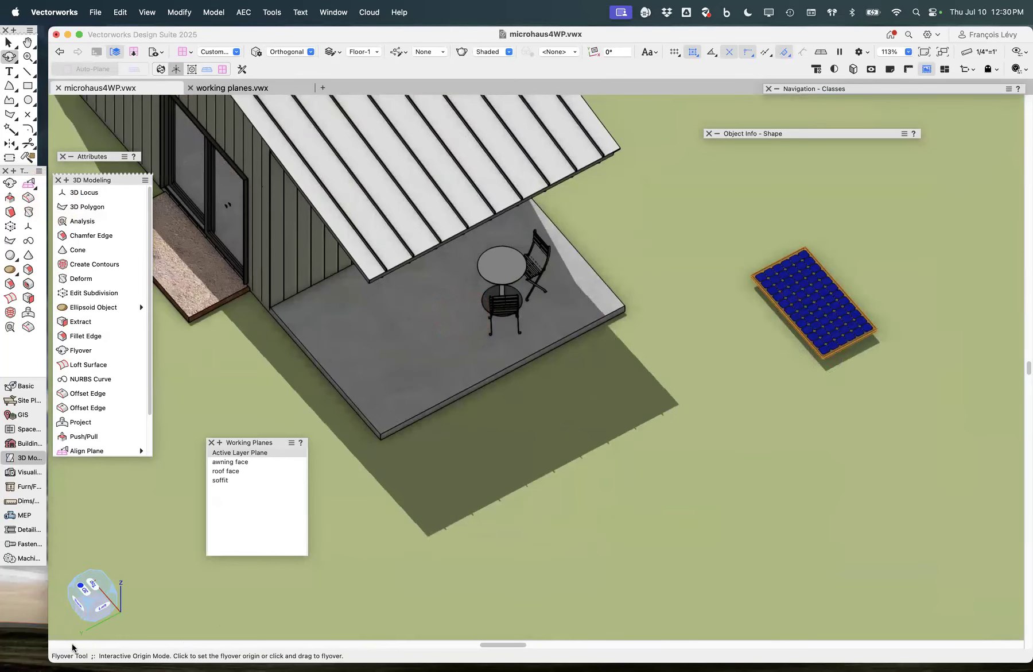
left_click(78, 610)
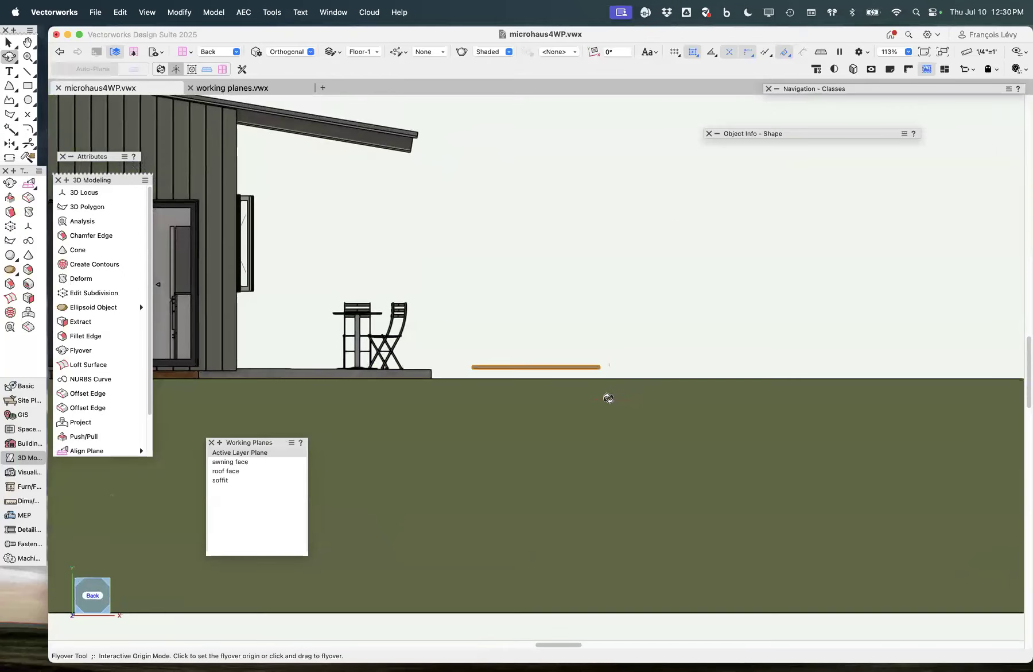
Step: Move the solar panel from the ground up to the roof, snapping its lower outer corner to the roof's eave
key("x")
key("x")
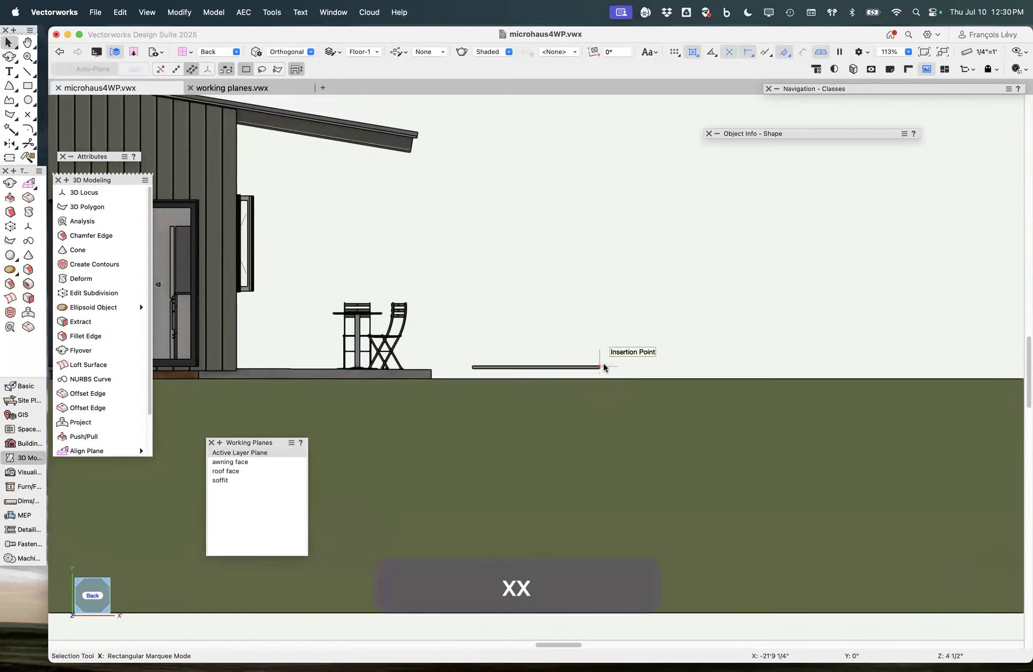
key("z")
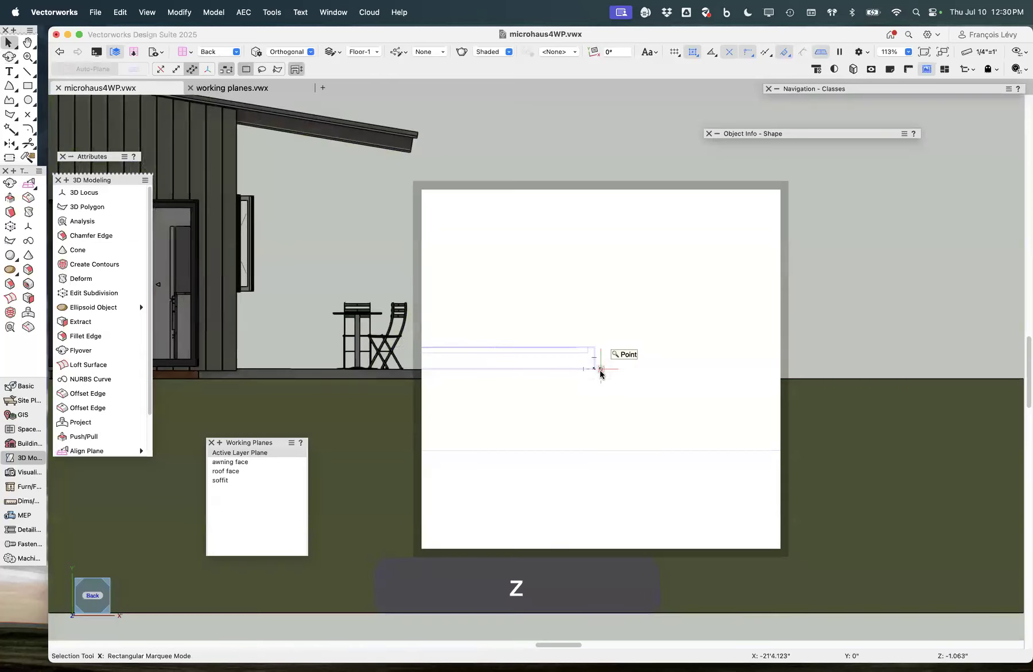
left_click(600, 370)
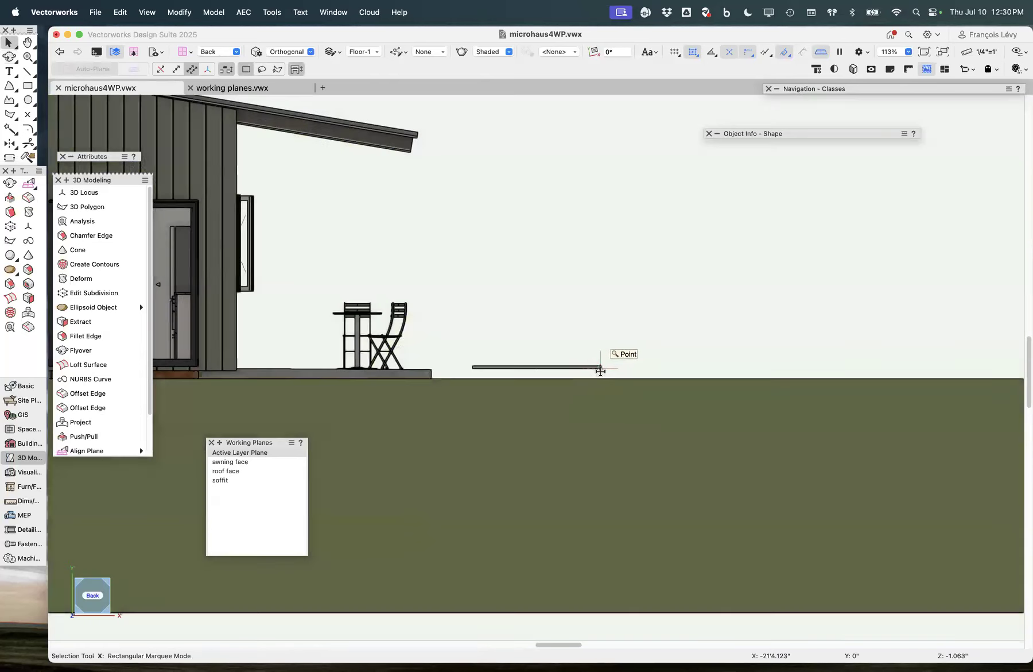
key("z")
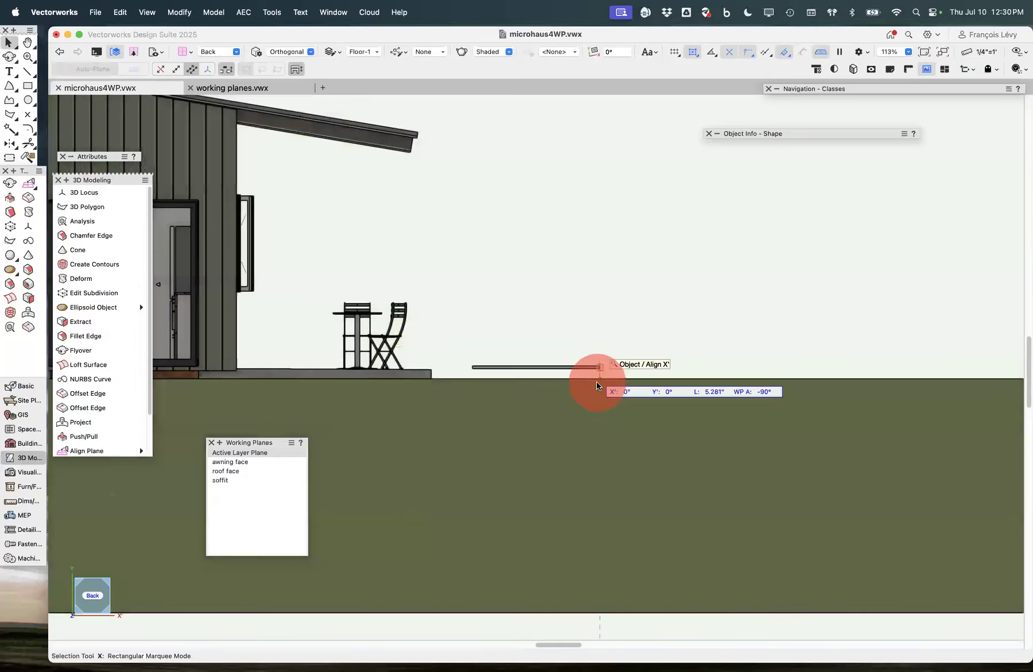
left_click(597, 383)
key("x")
left_click_drag(600, 367, 401, 129)
Step: Rotate the solar panel about its eave corner to follow the slope of the roof
key("super+1")
key("super+1")
key("super+1")
key("super+2")
key("super+2")
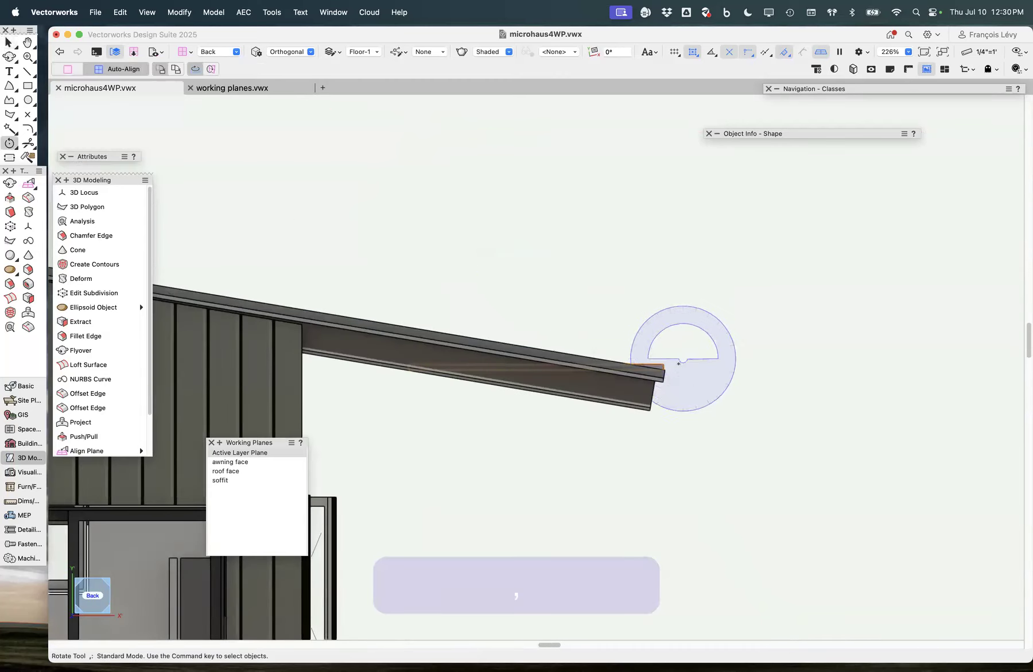
left_click_drag(665, 368, 408, 372)
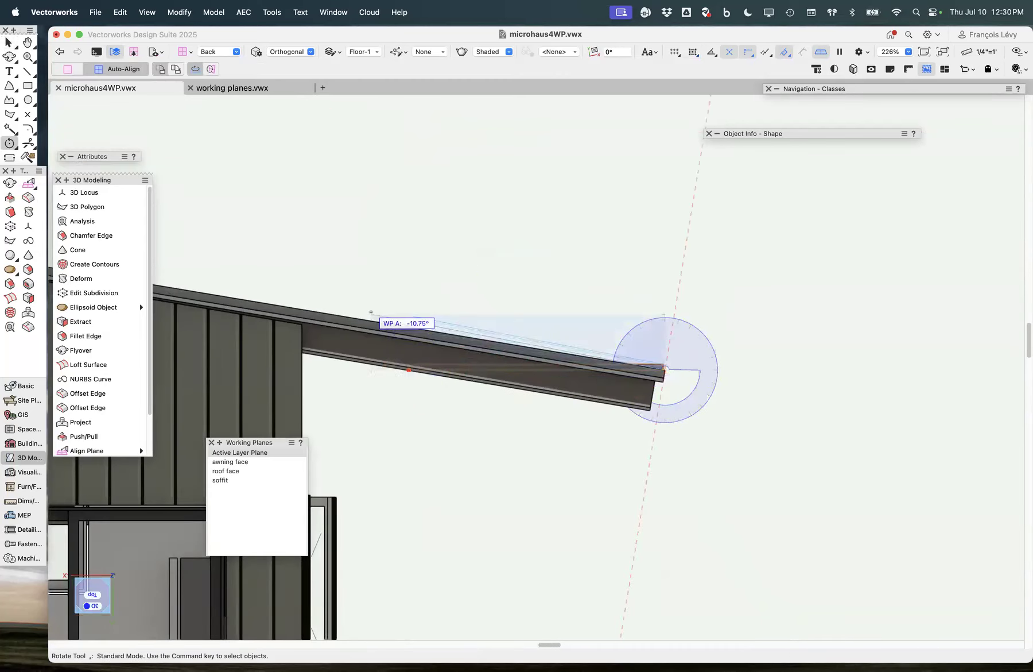
left_click(370, 313)
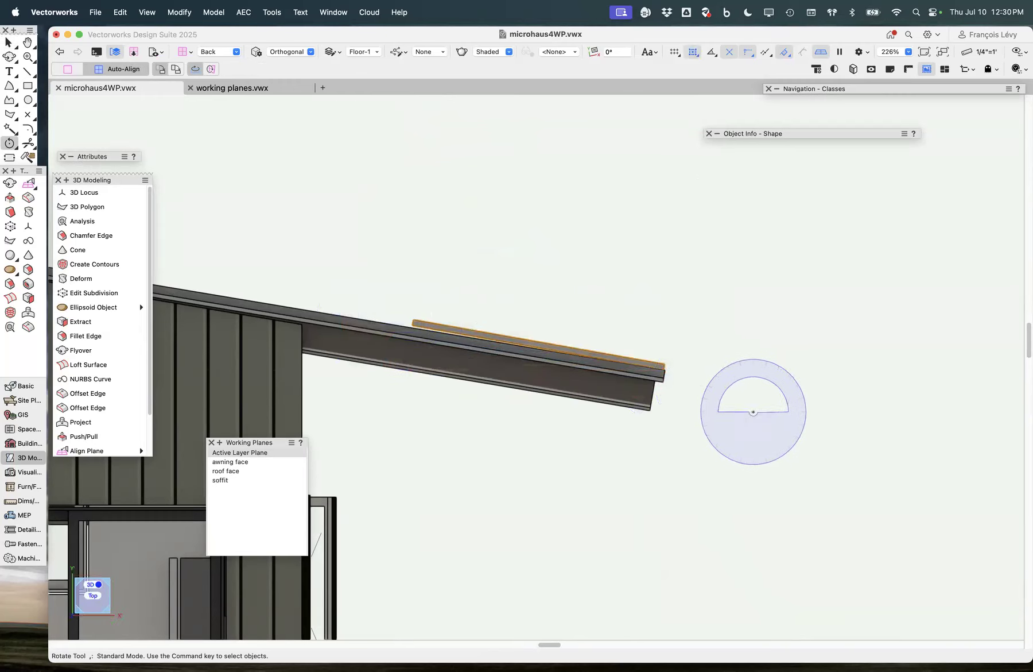
Step: Try to rotate the solar panel again about its lower corner to bring its underside flush with the roof surface
scroll(696, 384, "up", 5)
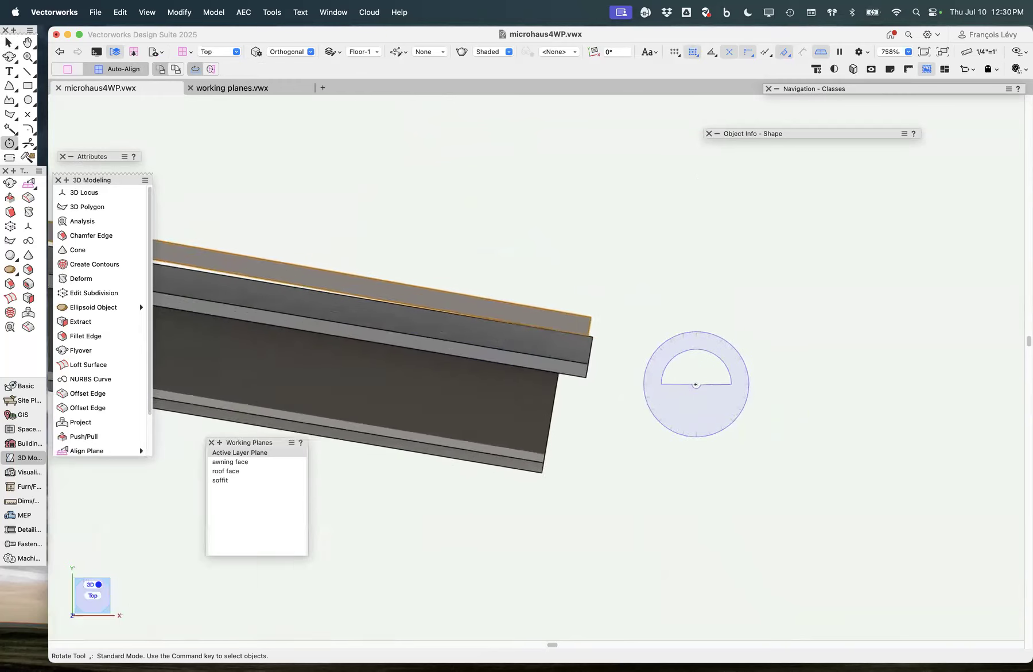
scroll(696, 384, "down", 4)
key("c")
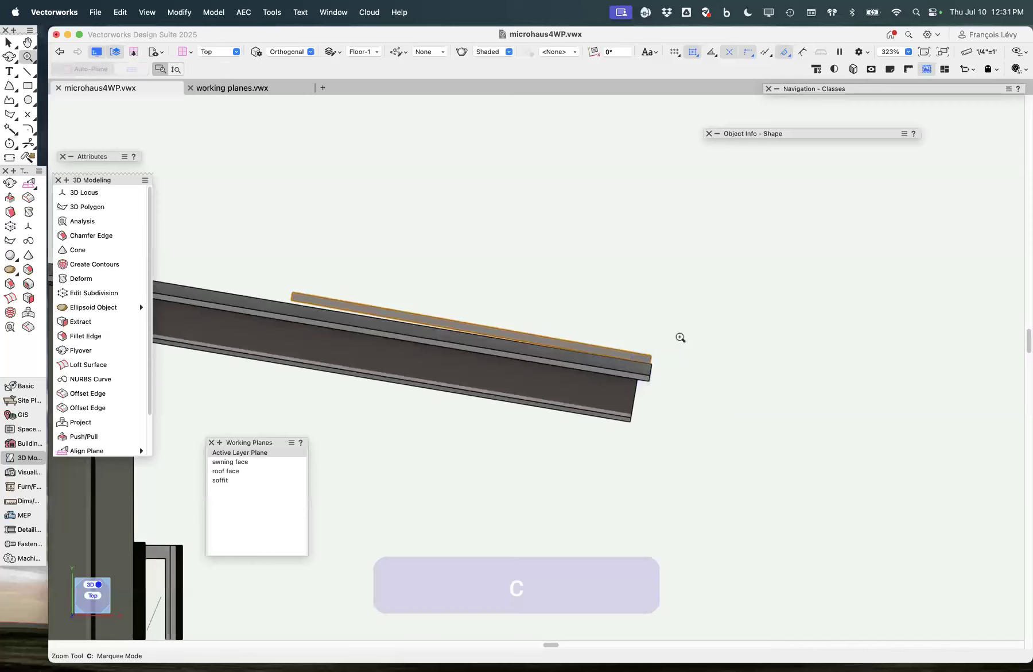
left_click_drag(680, 337, 639, 381)
key("x")
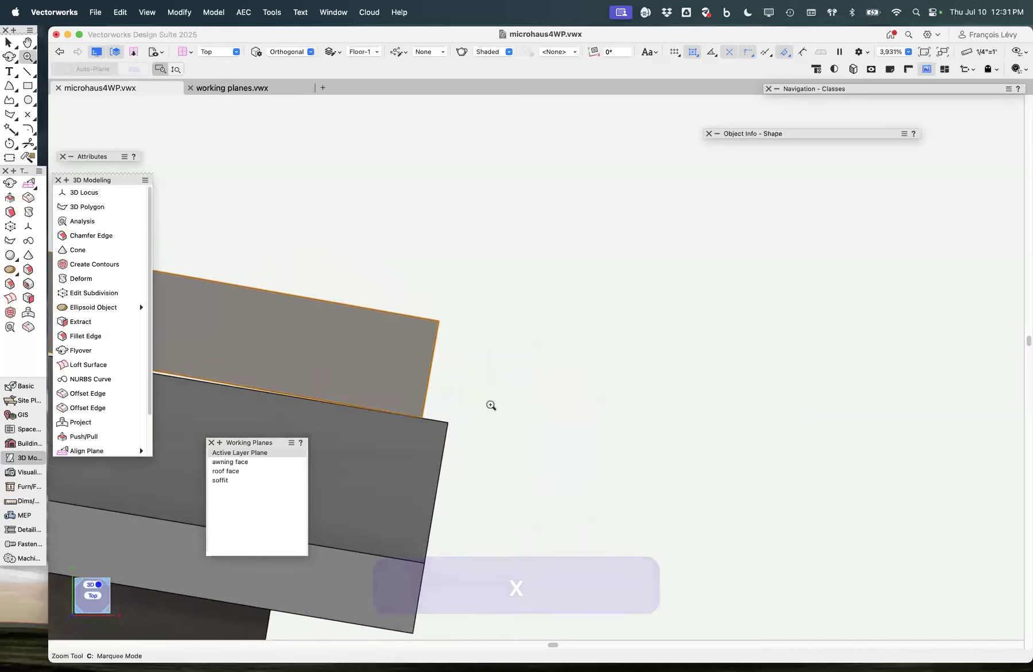
left_click_drag(423, 416, 231, 358)
key("super+2")
key("super+2")
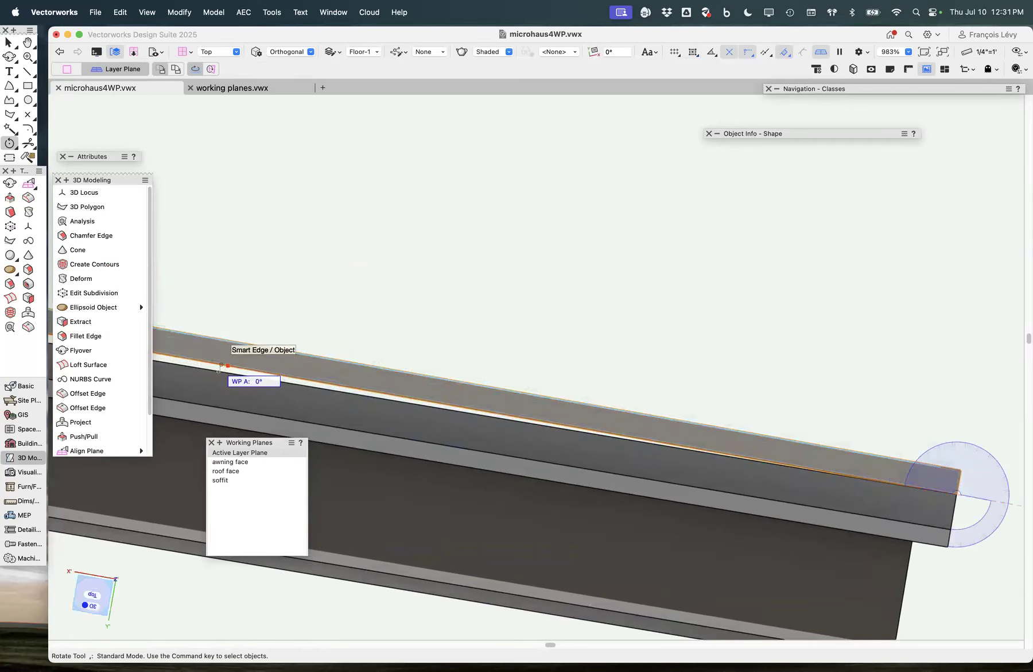
left_click(219, 370)
key("x")
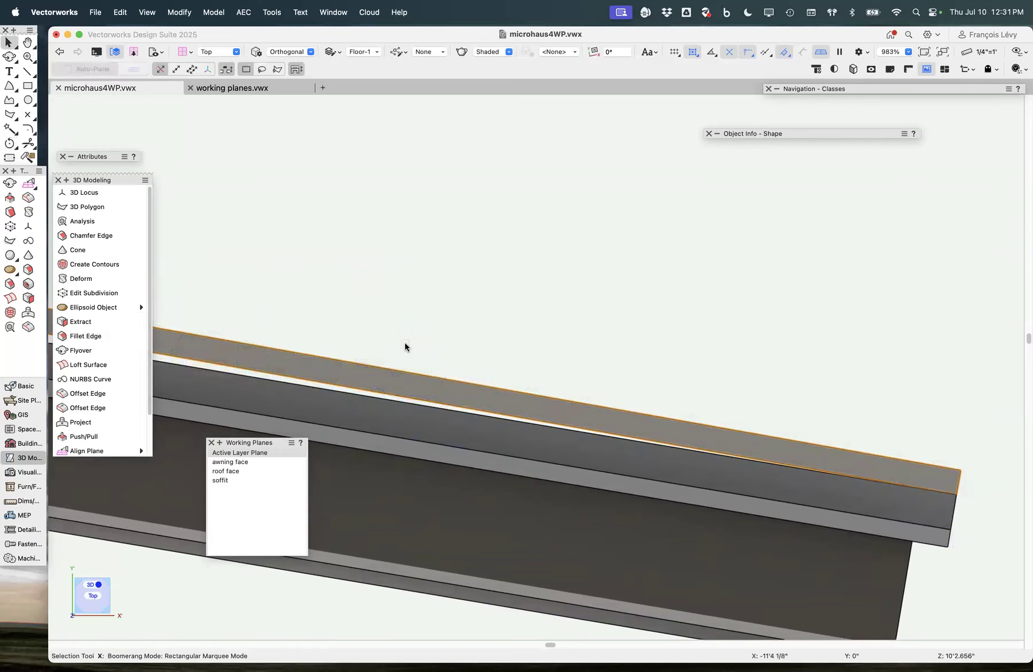
key("super+2")
key("super+2")
key("comma")
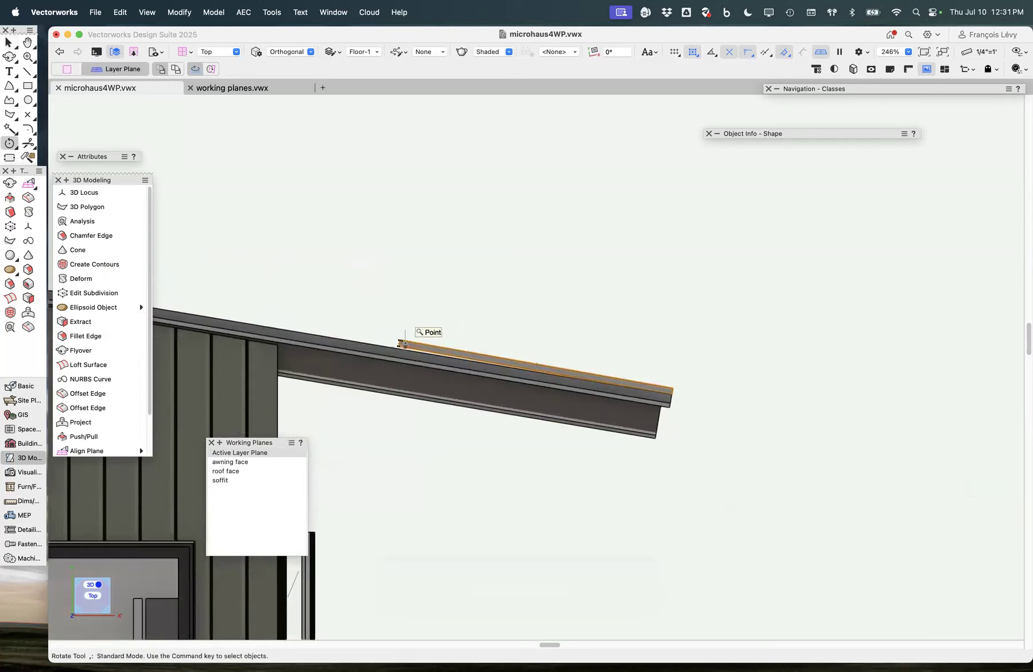
key("x")
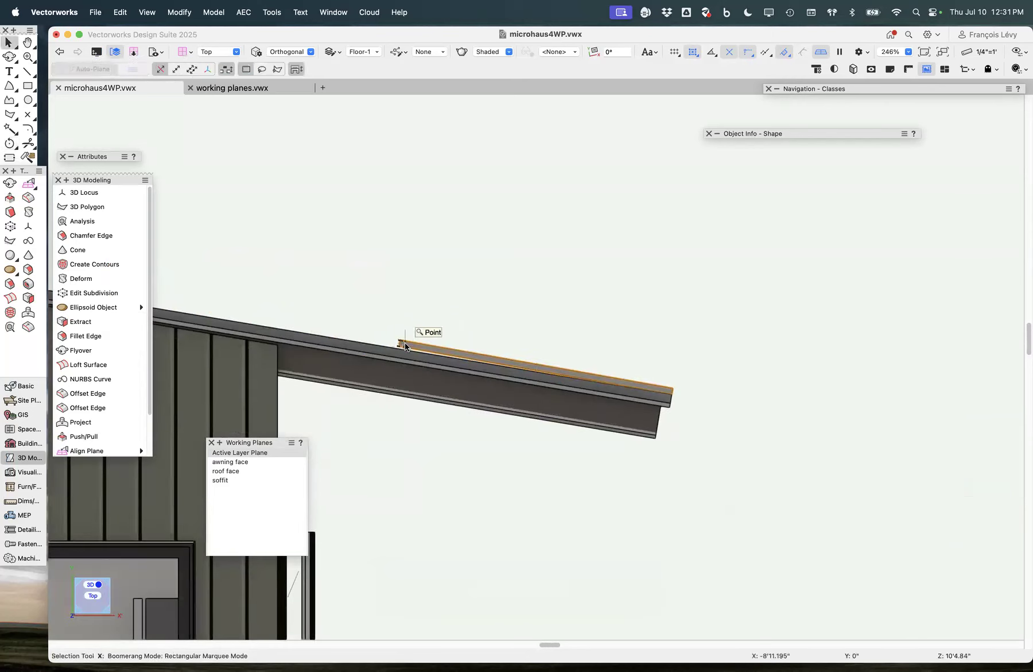
key("comma")
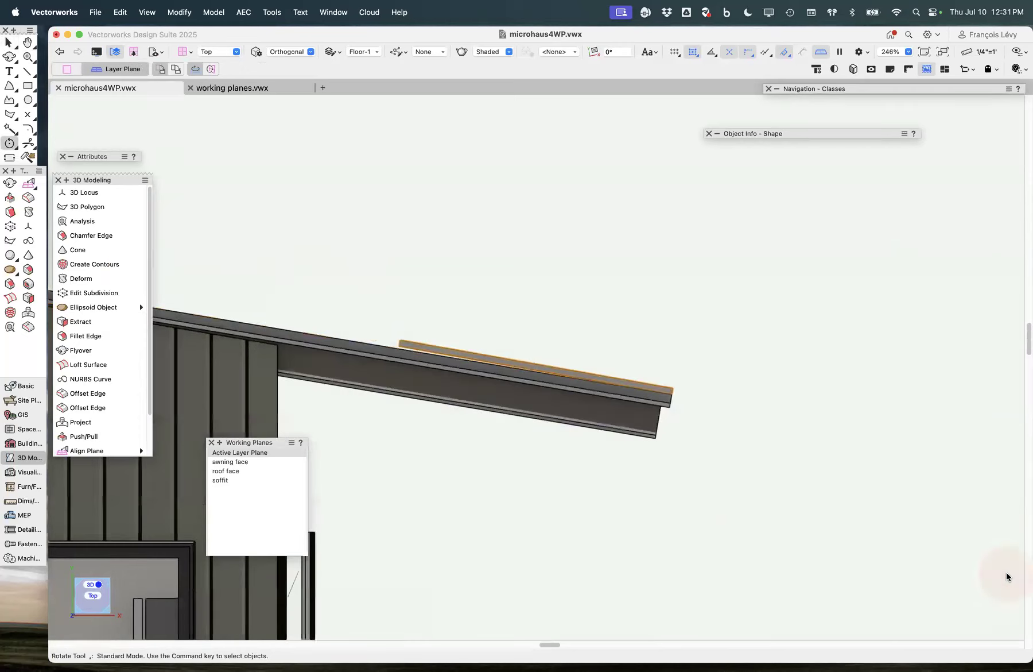
left_click(805, 521)
key("x")
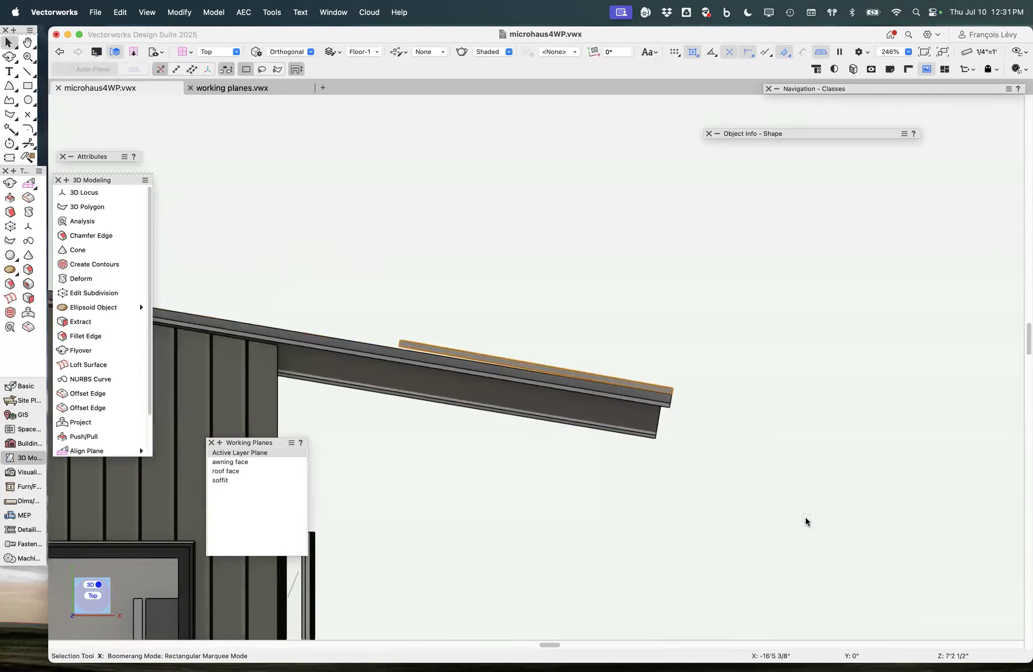
key("super+5")
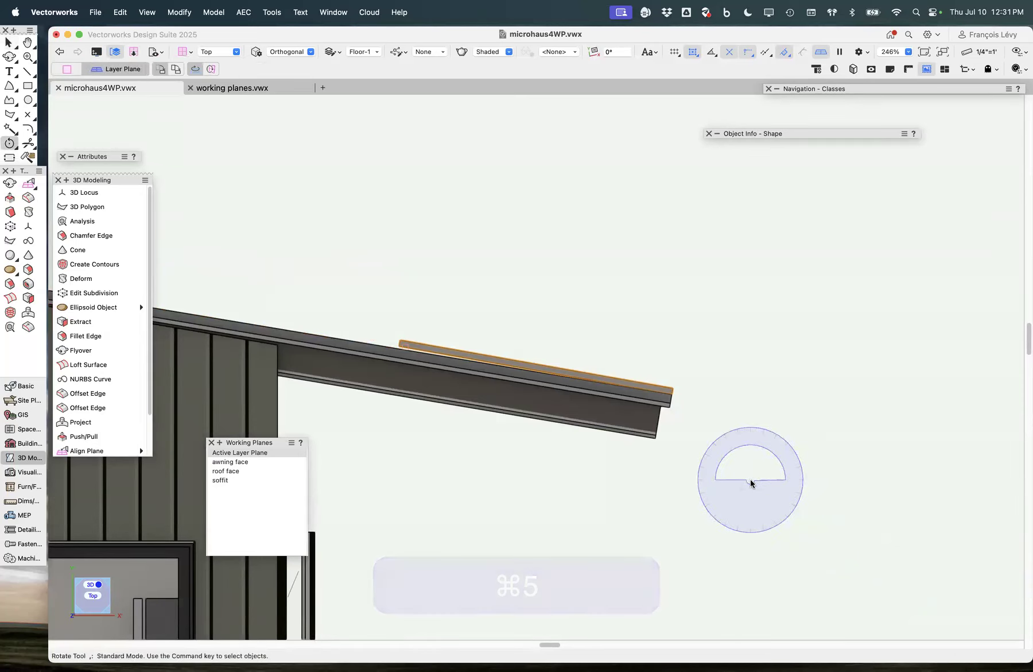
Step: Undo the solar panel's rotations and move and the view changes, back to the perspective view with the panel on the ground
key("super+z")
key("super+z")
key("super+z")
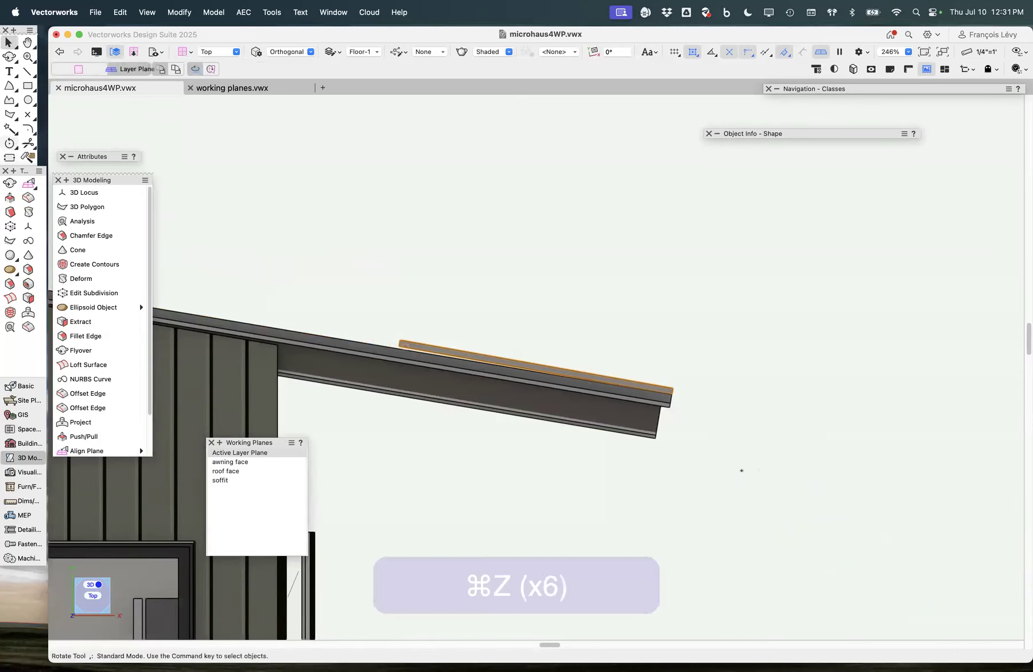
key("x")
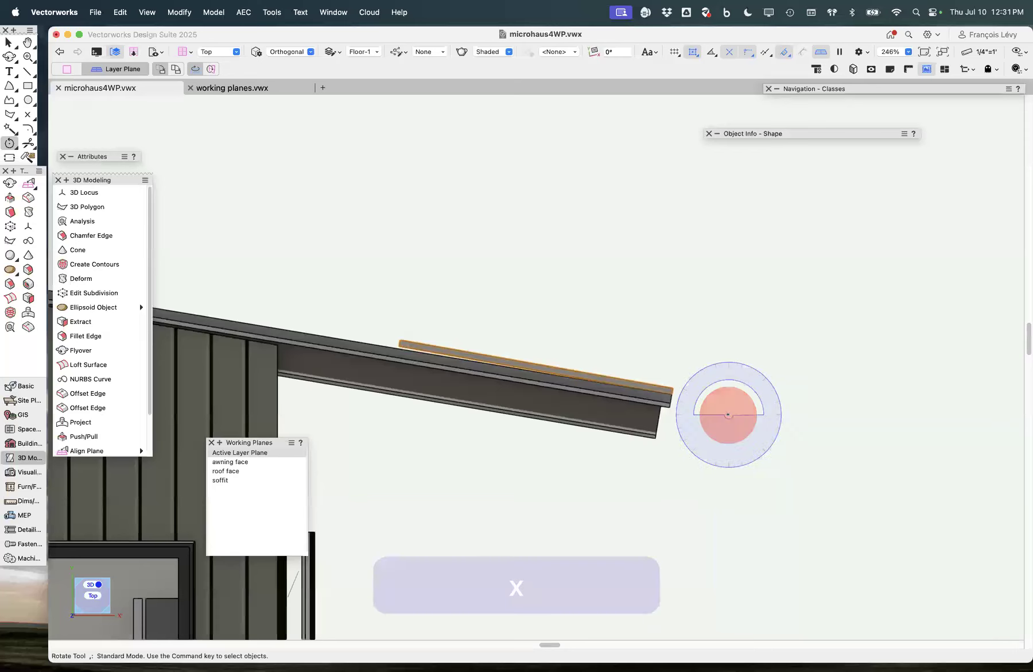
left_click(357, 175)
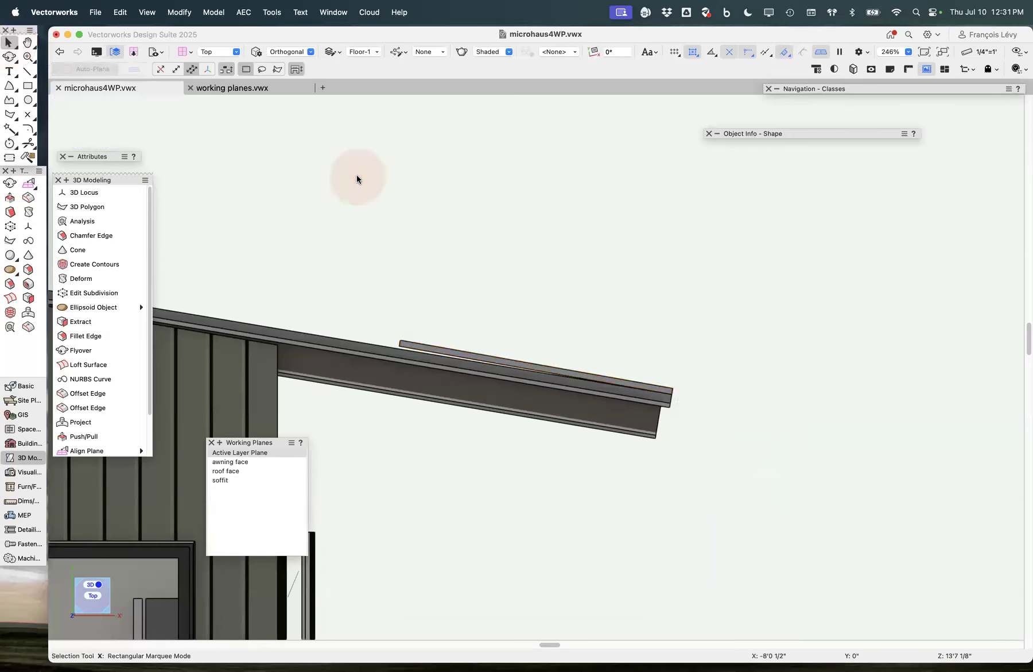
key("super+z")
key("super+z")
key("super+z")
key("super+z")
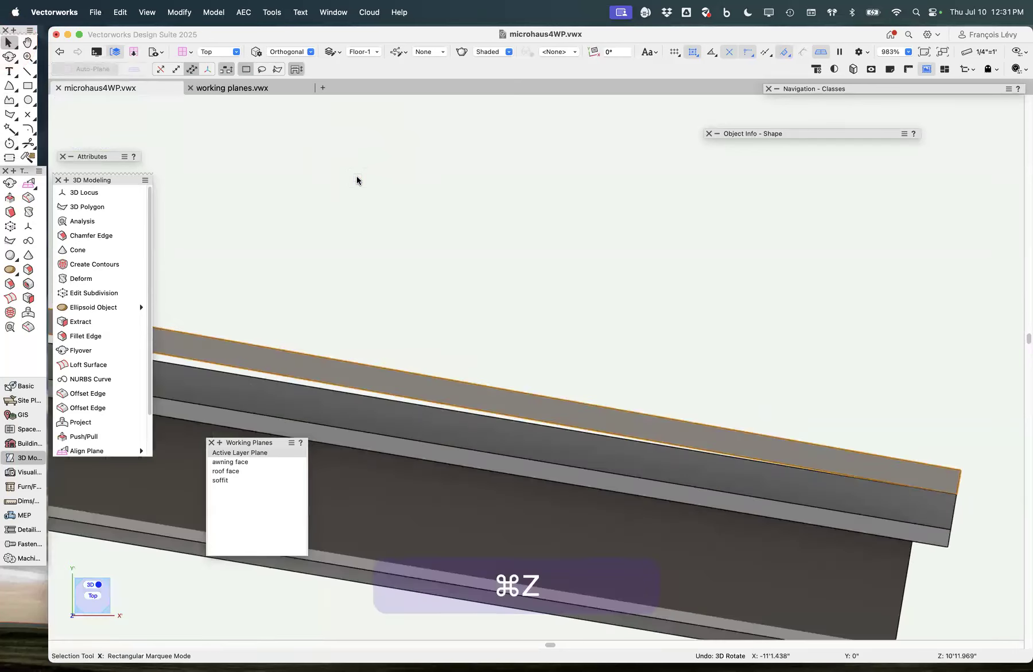
key("super+z")
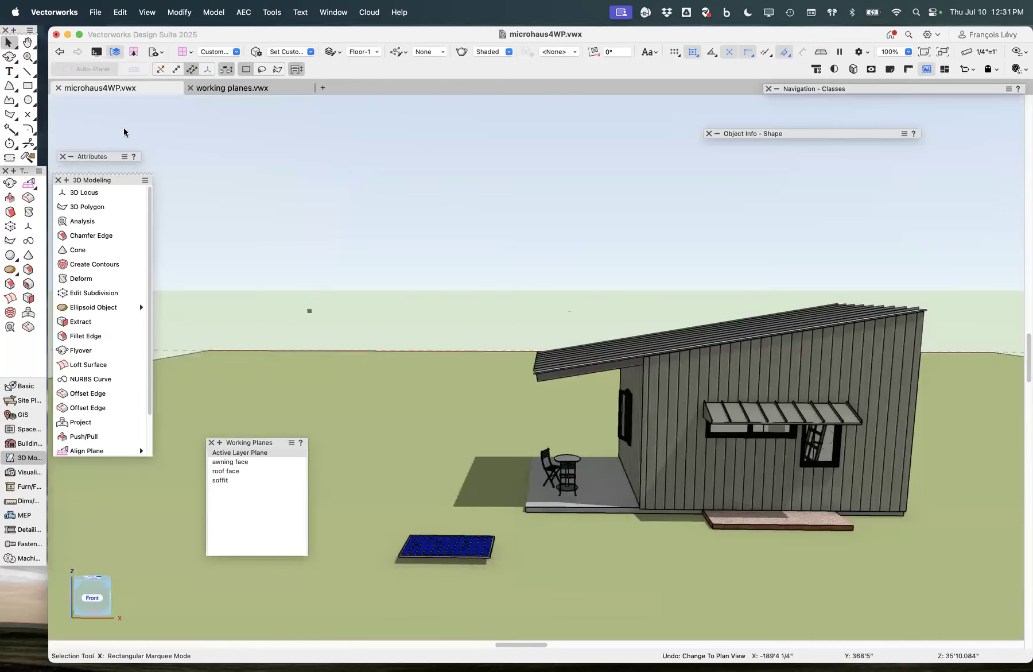
Step: Orbit around the house with Flyover to view the patio corner, the sloped roof and the solar panel on the ground
left_click(9, 57)
left_click_drag(403, 415, 487, 421)
scroll(683, 355, "up", 5)
scroll(682, 355, "down", 2)
scroll(683, 355, "down", 4)
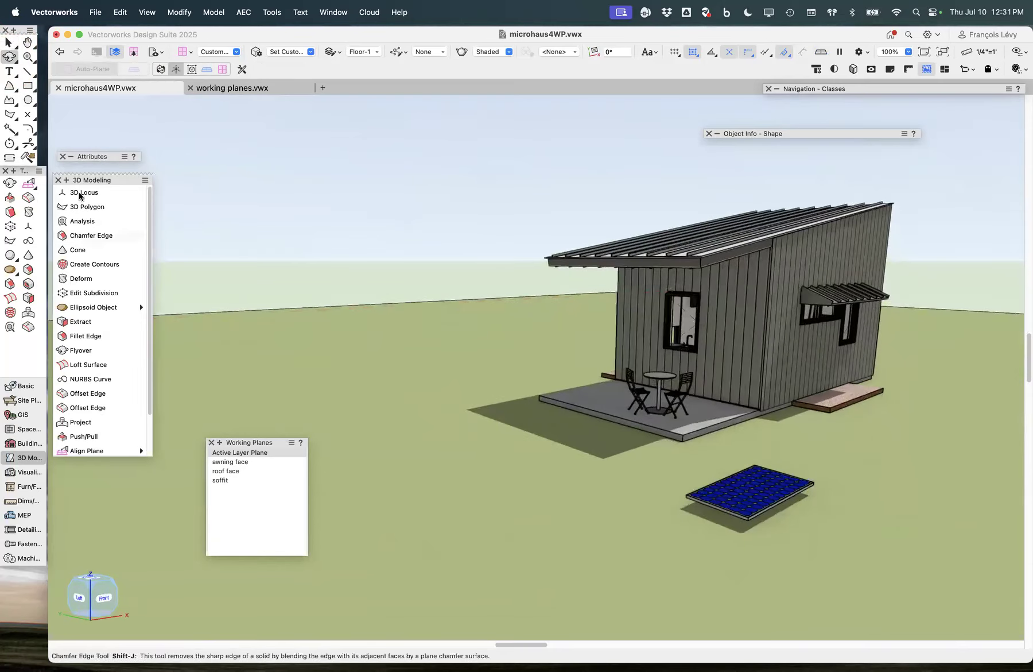
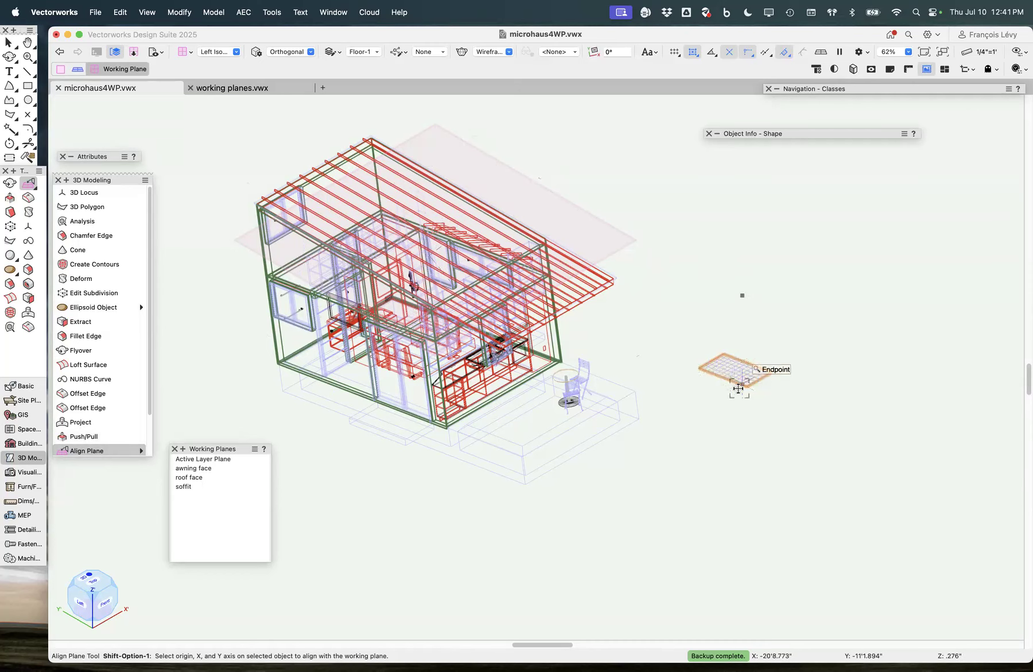
Step: Set the Align Plane origin at the near bottom corner of the solar panel on the ground
left_click(86, 601)
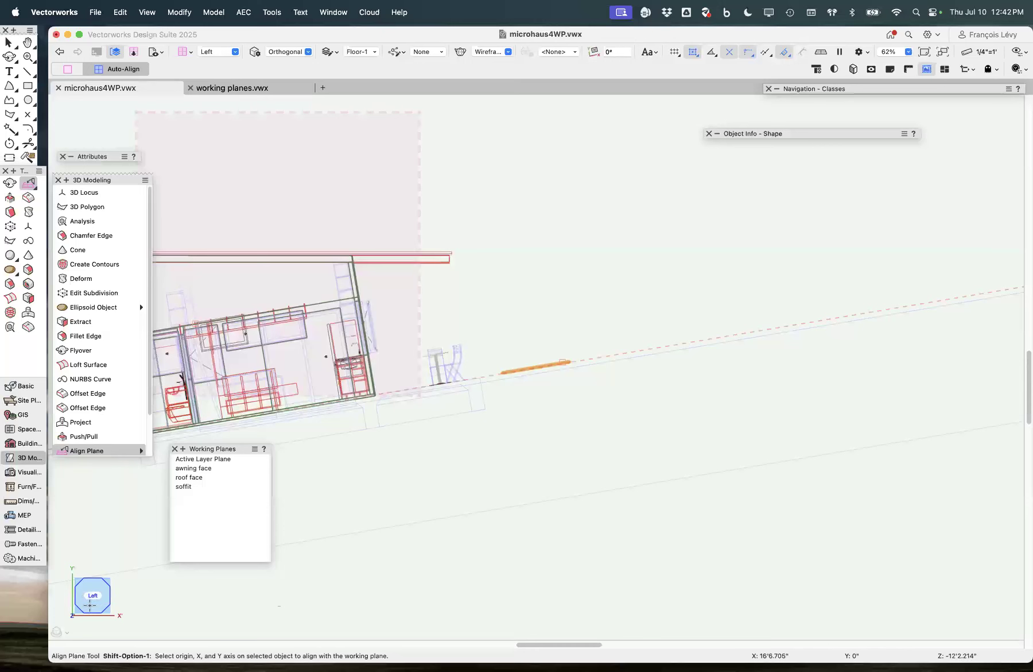
left_click(59, 53)
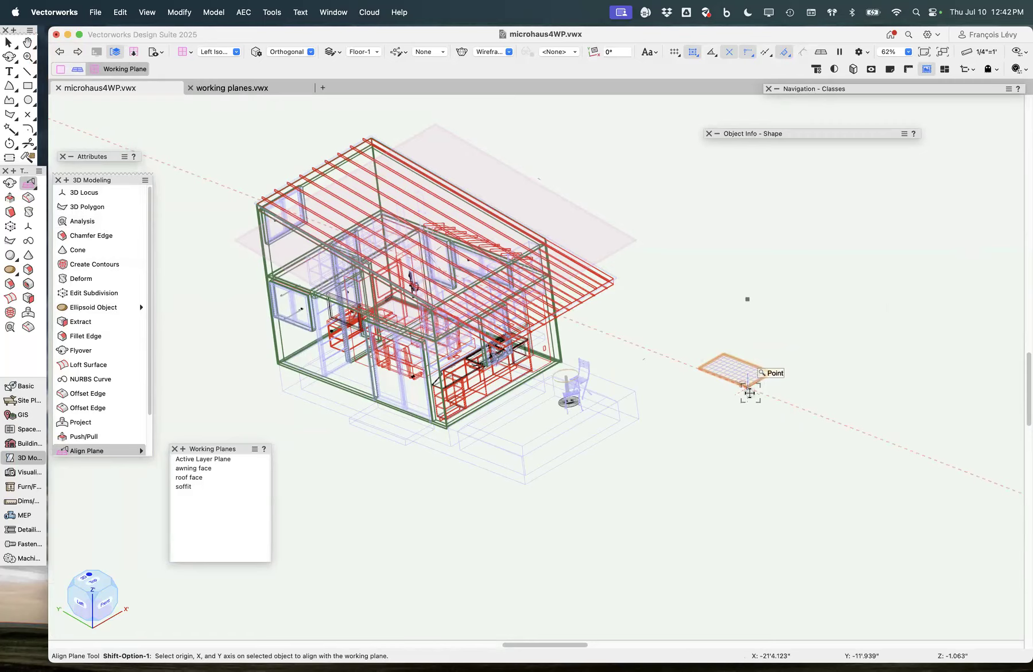
scroll(750, 393, "up", 10)
scroll(750, 389, "right", 3)
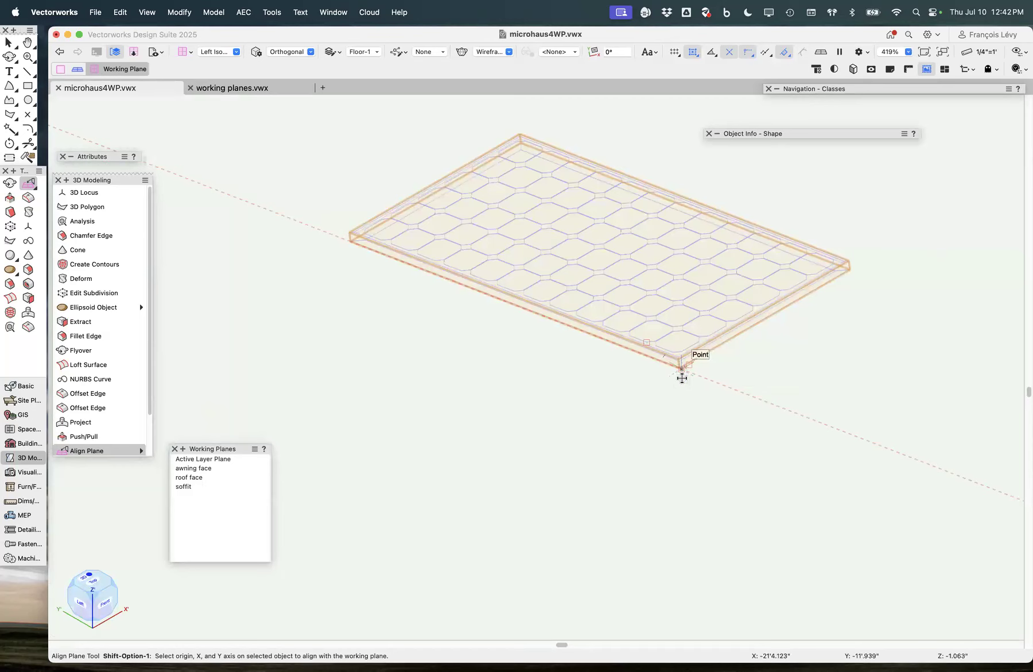
scroll(682, 377, "up", 6)
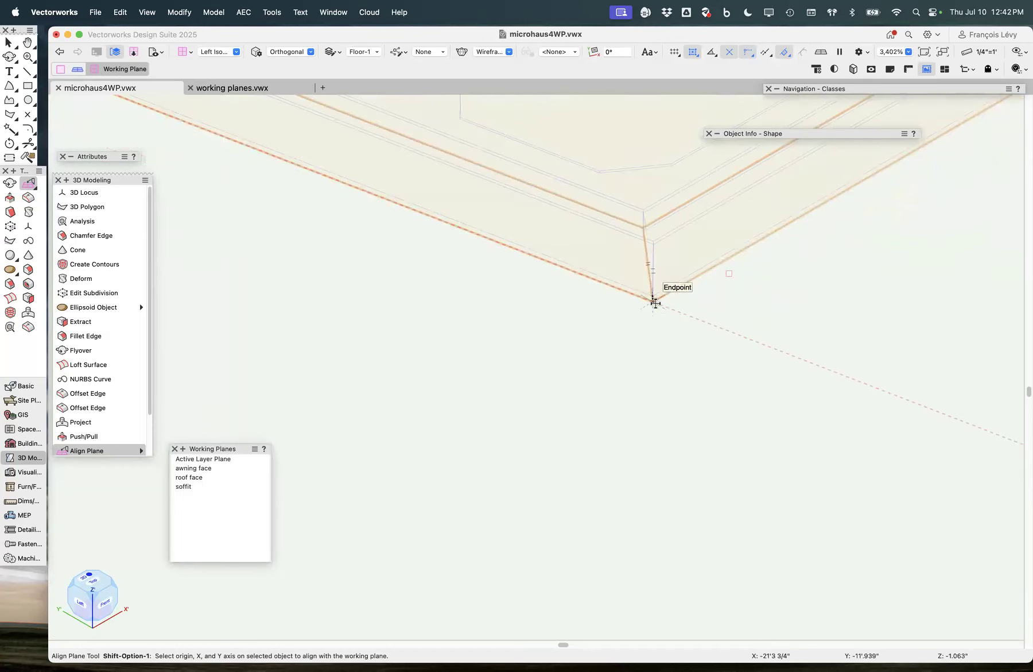
left_click(655, 303)
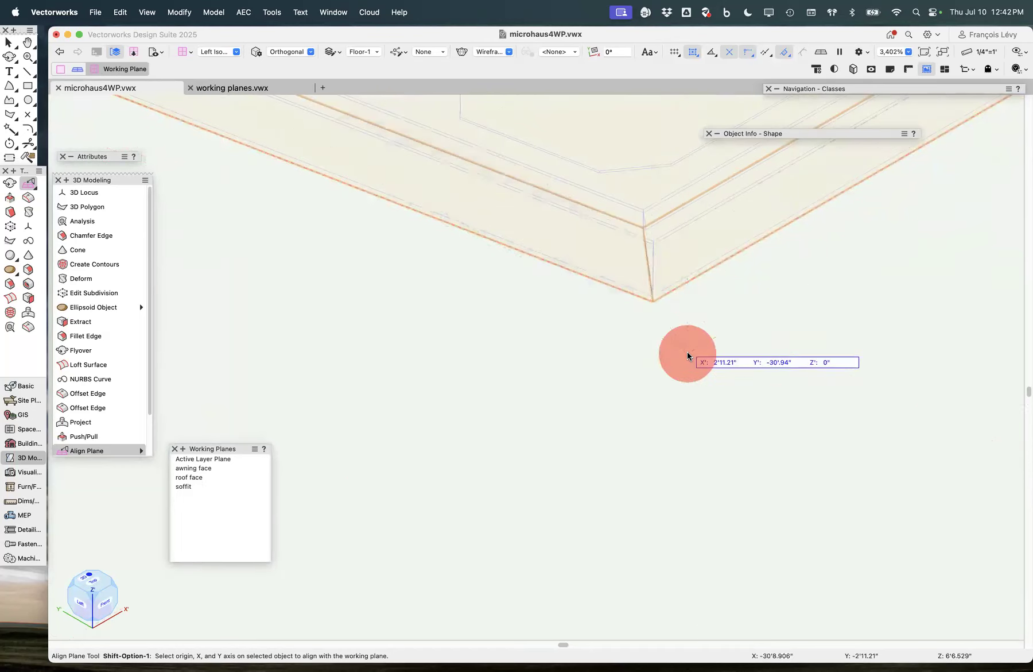
Step: Set the Align Plane X axis through the bottom corner at the far end of the panel's short edge
key("super+2")
key("super+2")
key("super+2")
key("super+2")
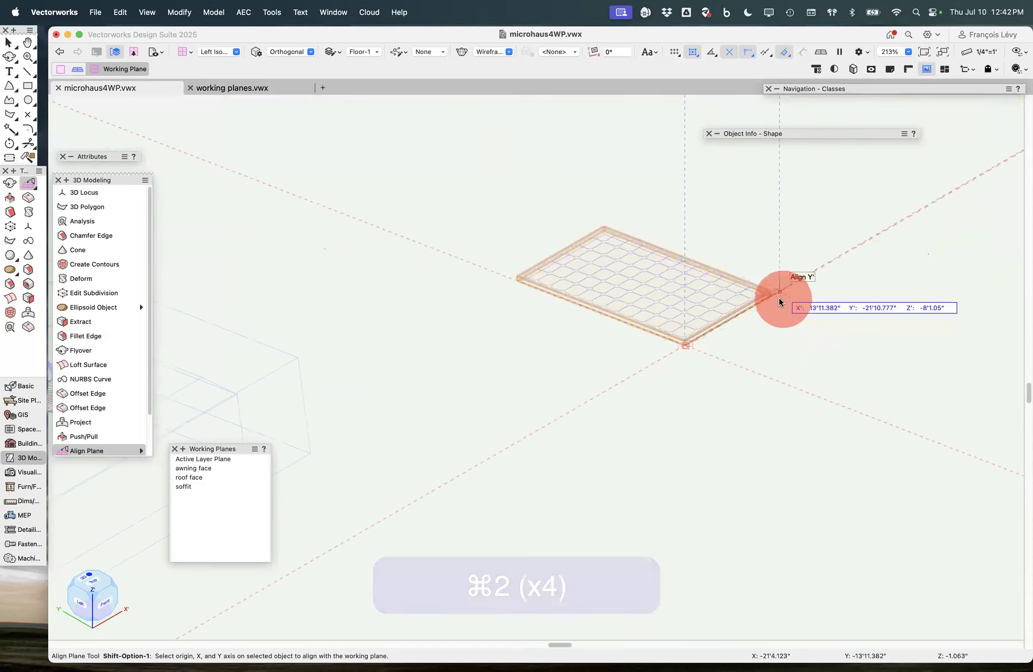
key("super+1")
key("super+1")
key("super+1")
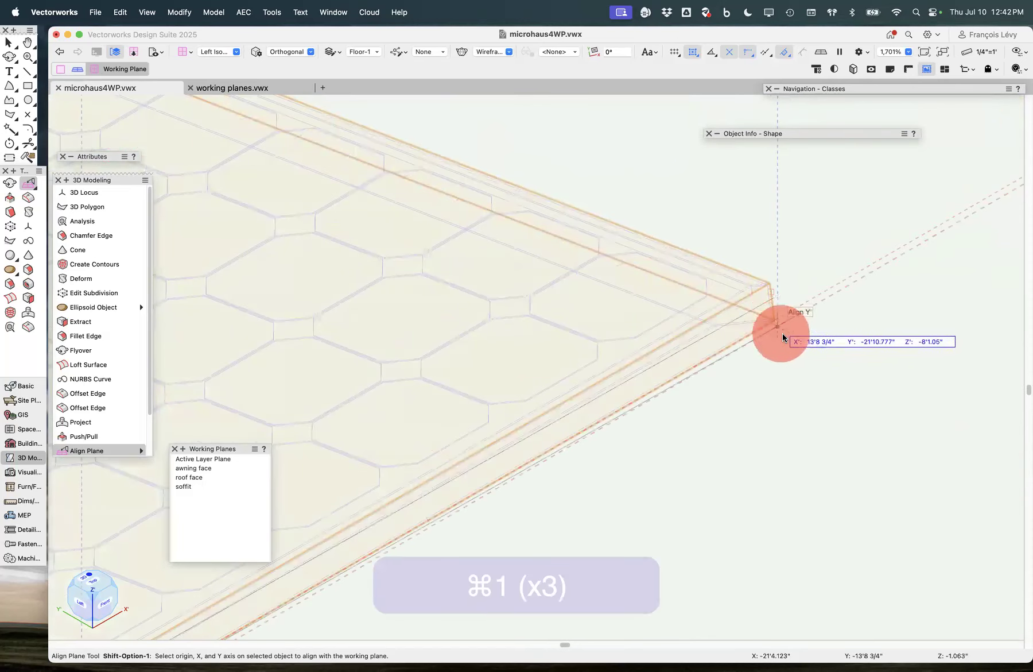
left_click(776, 322)
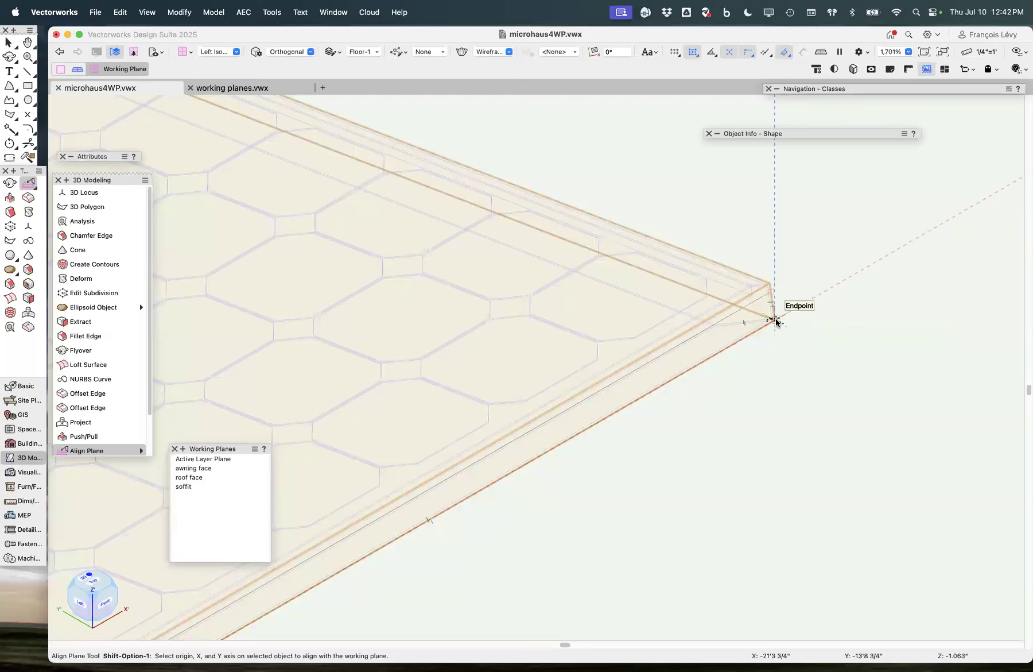
Step: Set the Y axis through the bottom corner at the far end of the long edge to align the panel with the roof's working plane
key("super+2")
key("super+2")
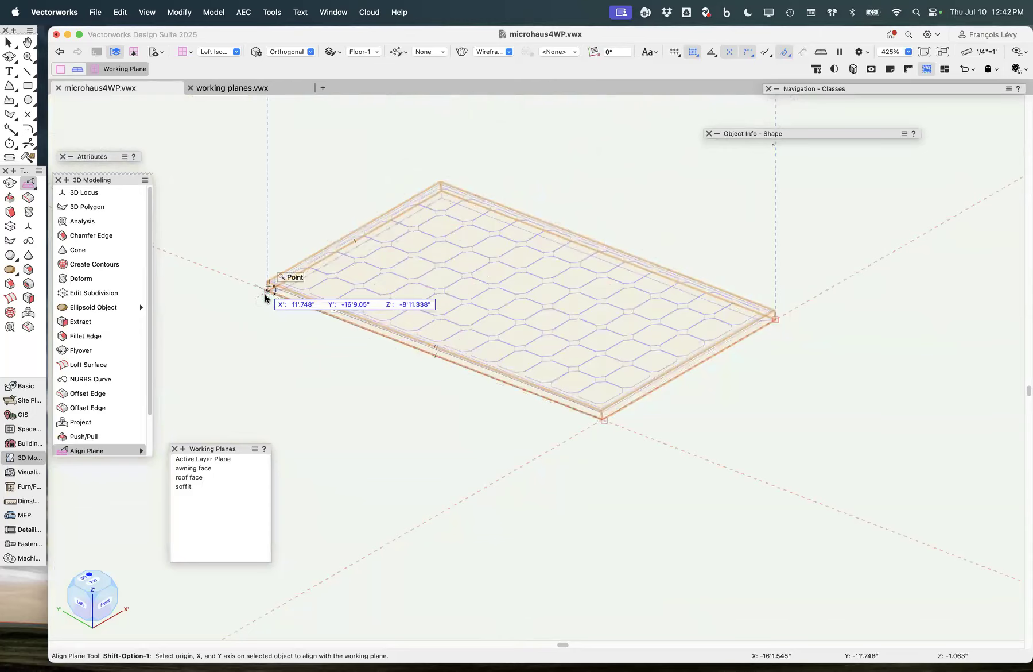
key("z")
left_click(268, 293)
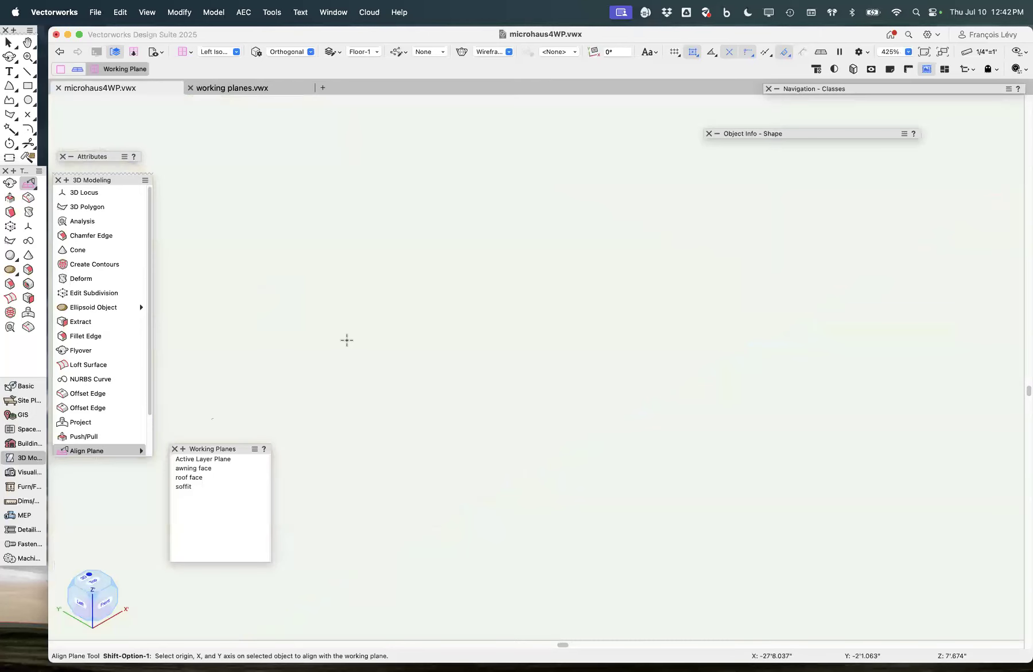
Step: Fit the view to the aligned solar panel and display the model in Shaded rendering
key("super+6")
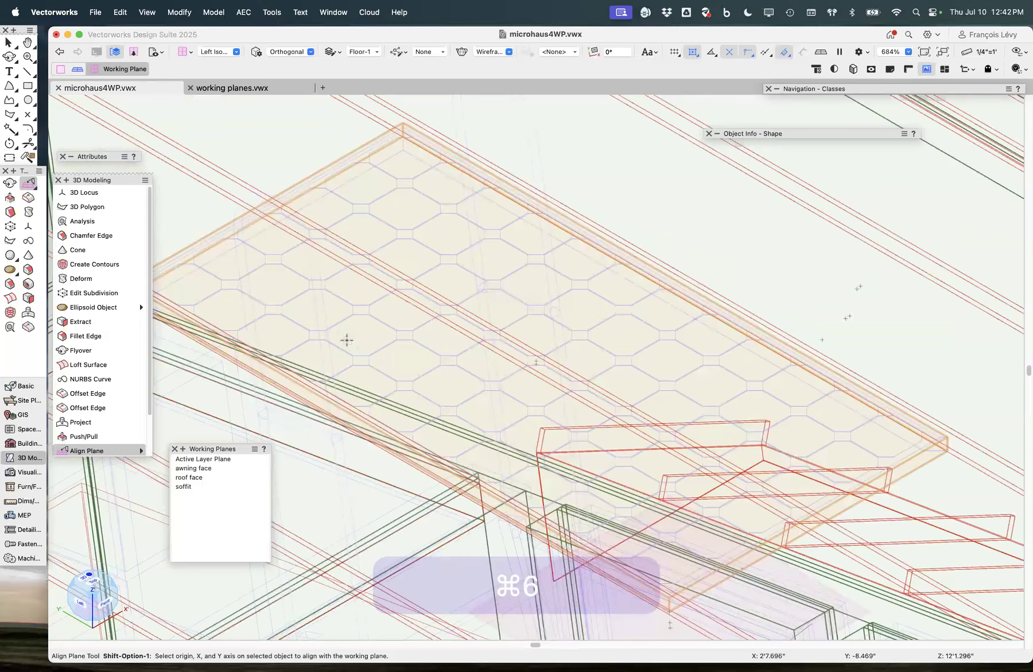
key("super+z")
key("shift+super+g")
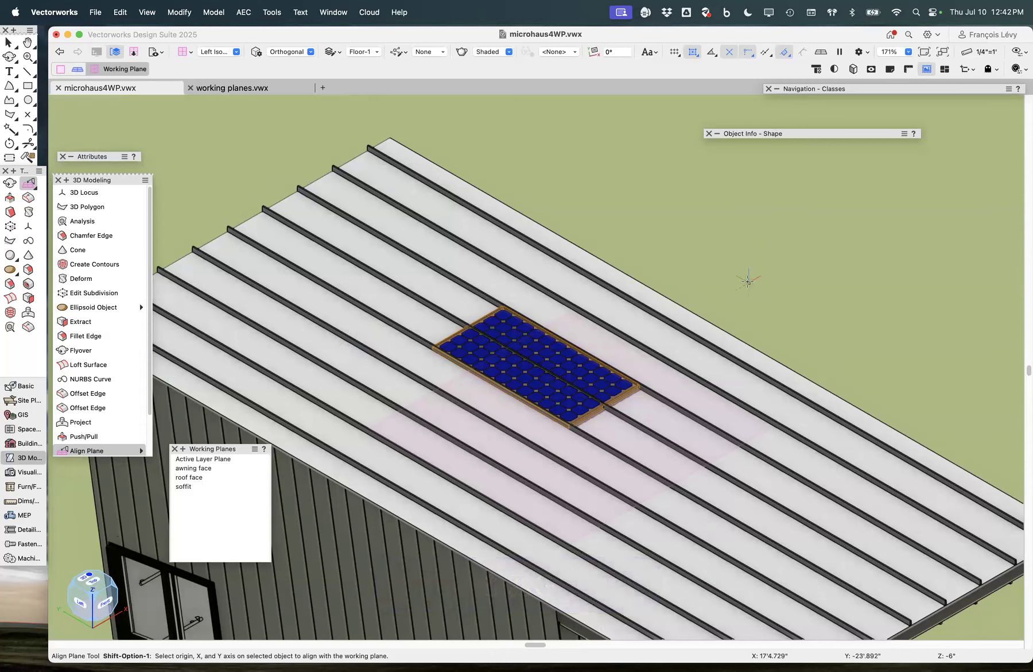
Step: Examine how the standing seams meet the solar panel along its lower edge on the roof
key("alt+super+m")
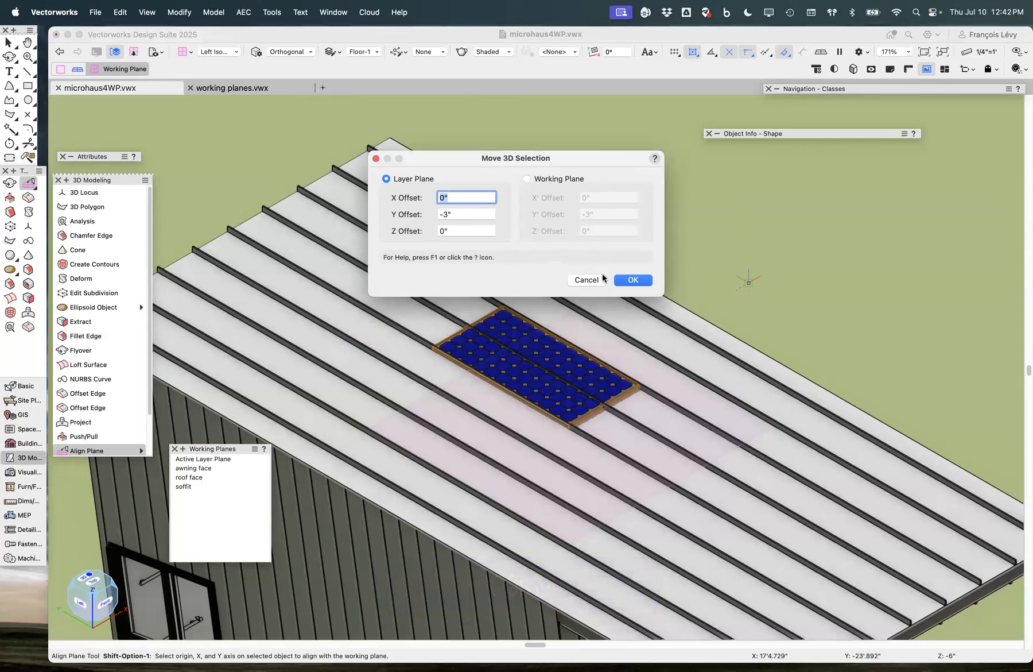
left_click(586, 280)
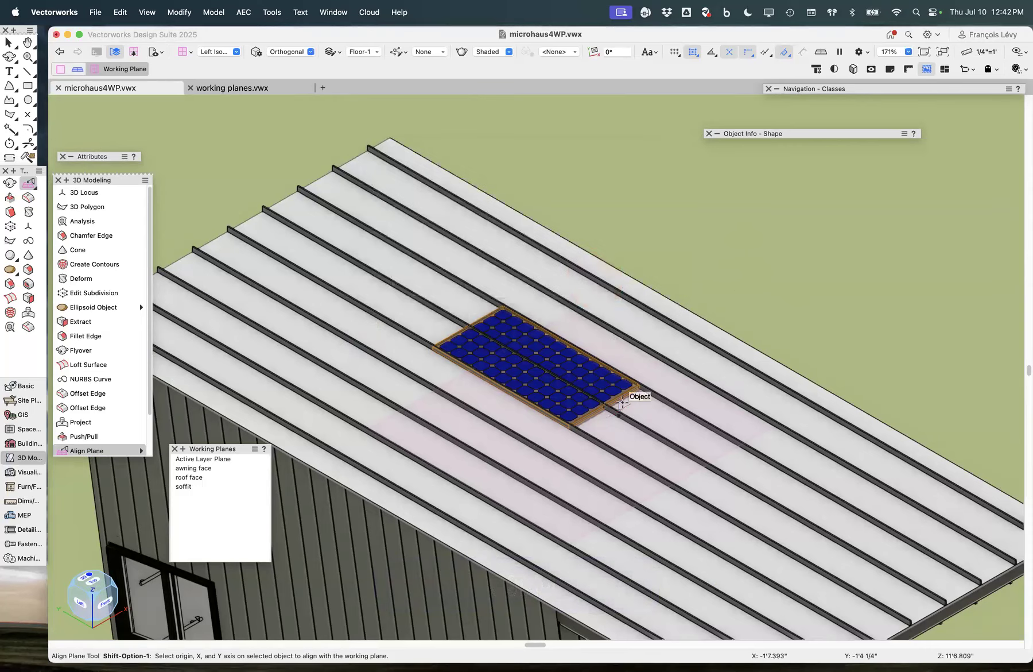
scroll(622, 402, "up", 10)
scroll(622, 402, "down", 6)
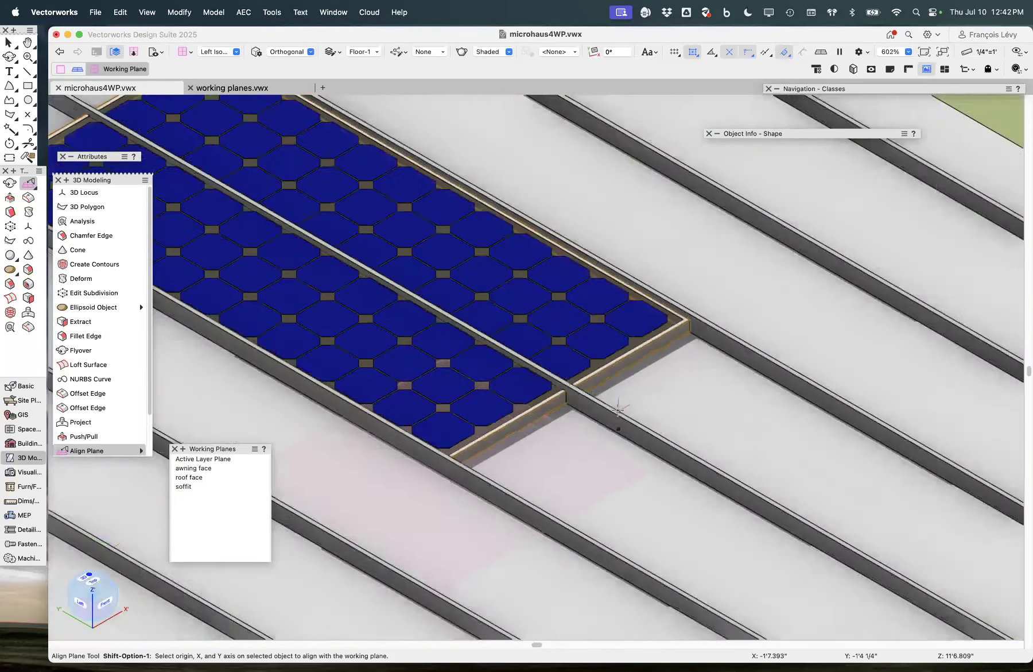
scroll(618, 410, "up", 3)
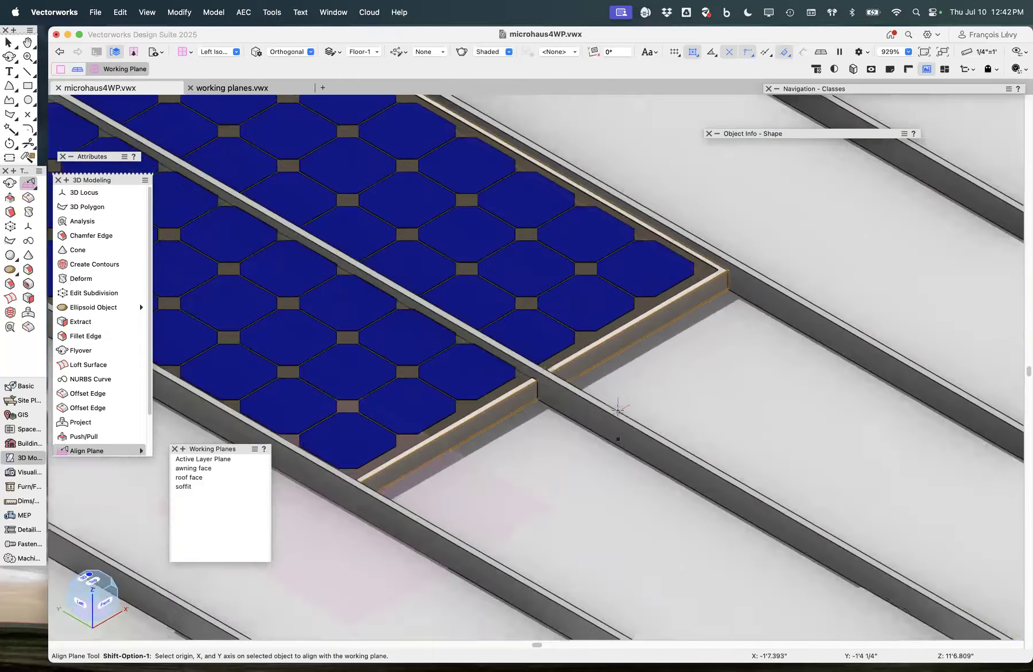
scroll(622, 396, "down", 5)
scroll(626, 384, "down", 5)
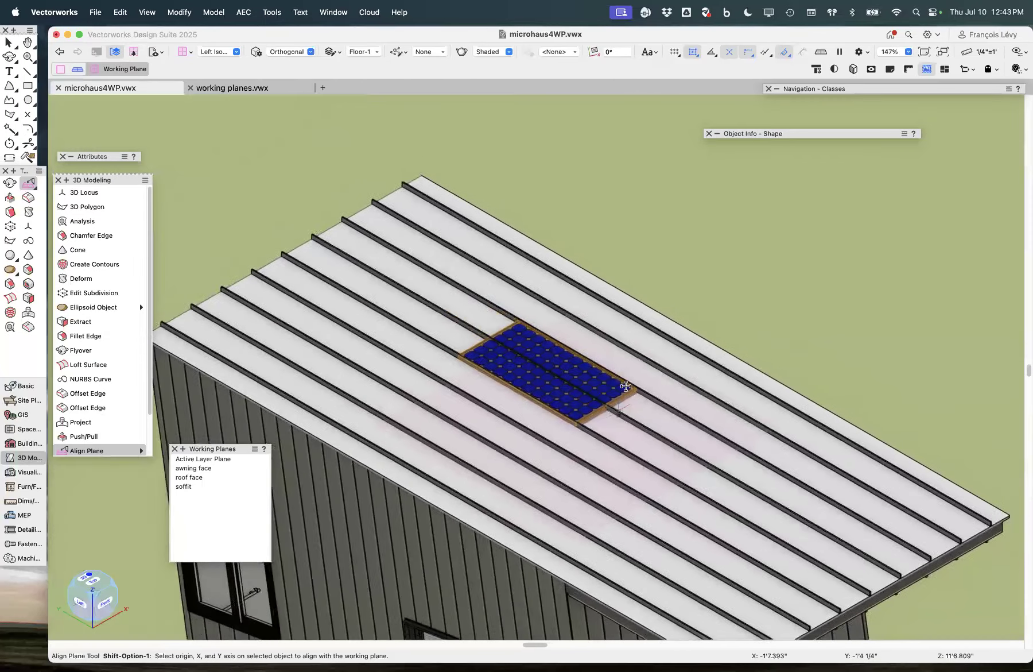
Step: Move the solar panel relative to the working plane with a Y' offset of 0 and a Z' offset of 1"
key("alt+super+m")
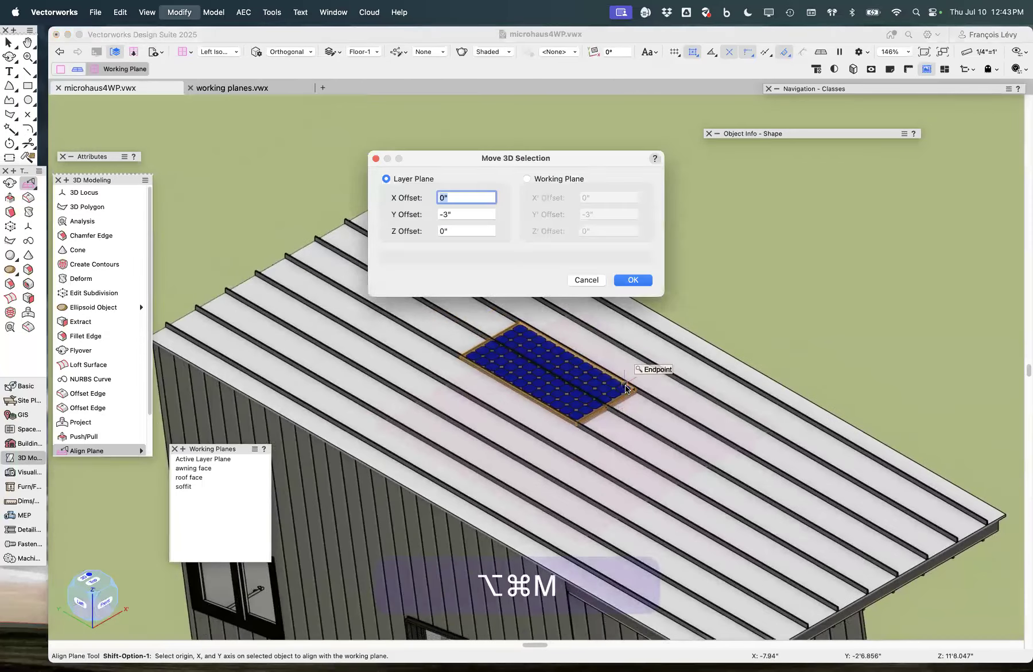
left_click(557, 181)
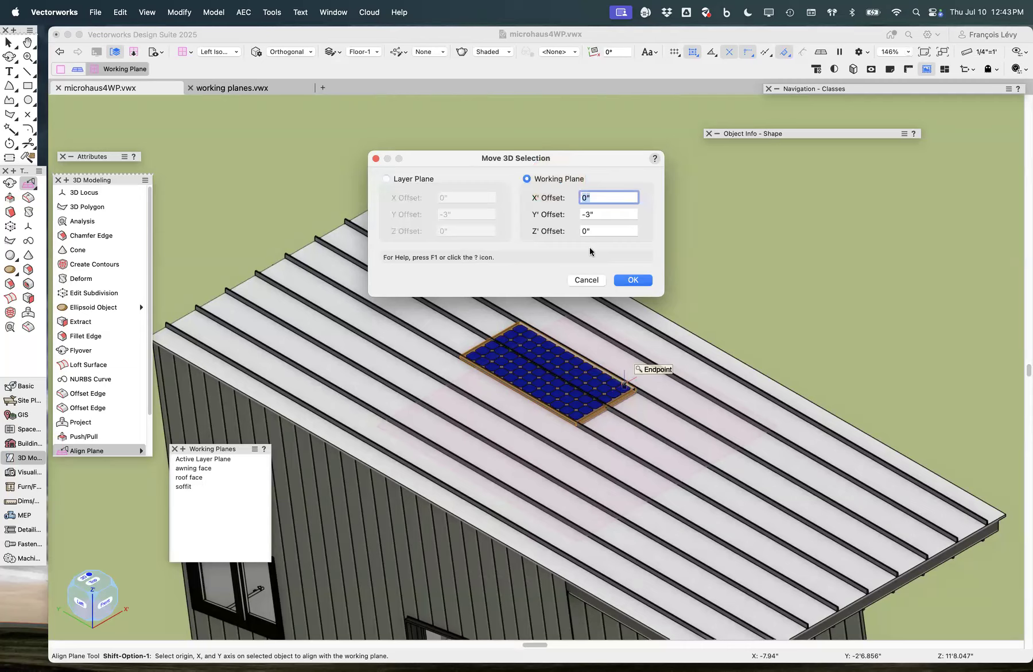
key("Tab")
type("0")
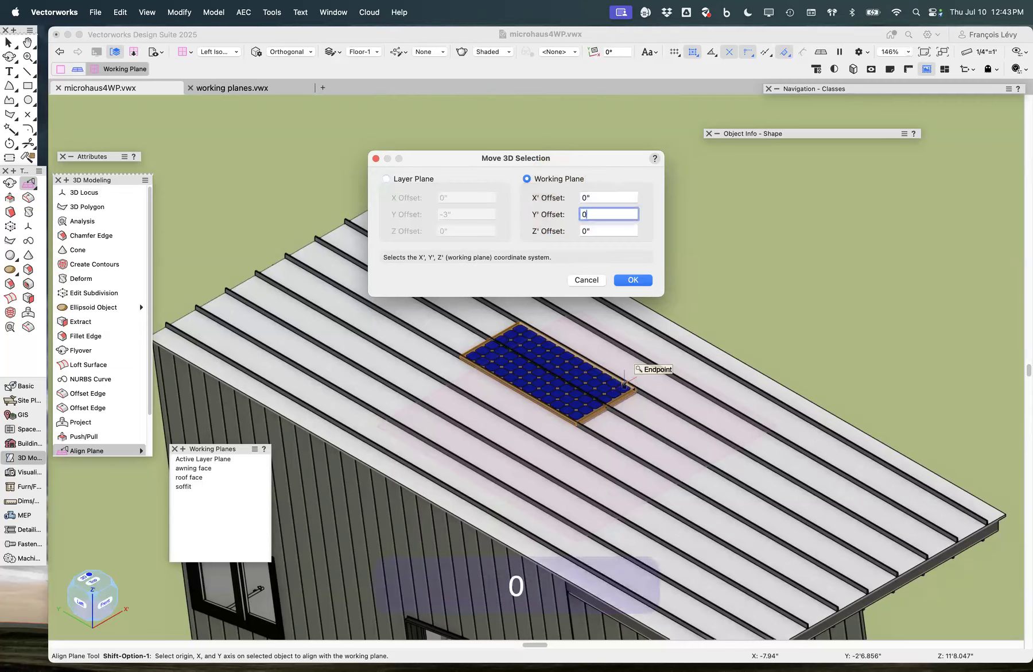
key("Tab")
type("1")
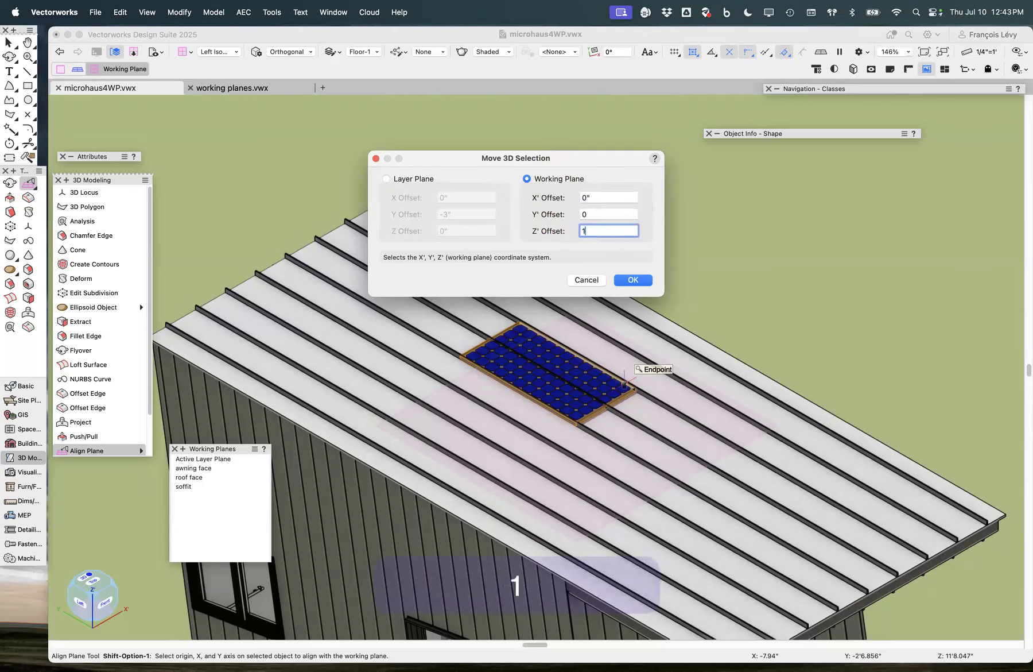
type("5")
key("BackSpace")
key("Return")
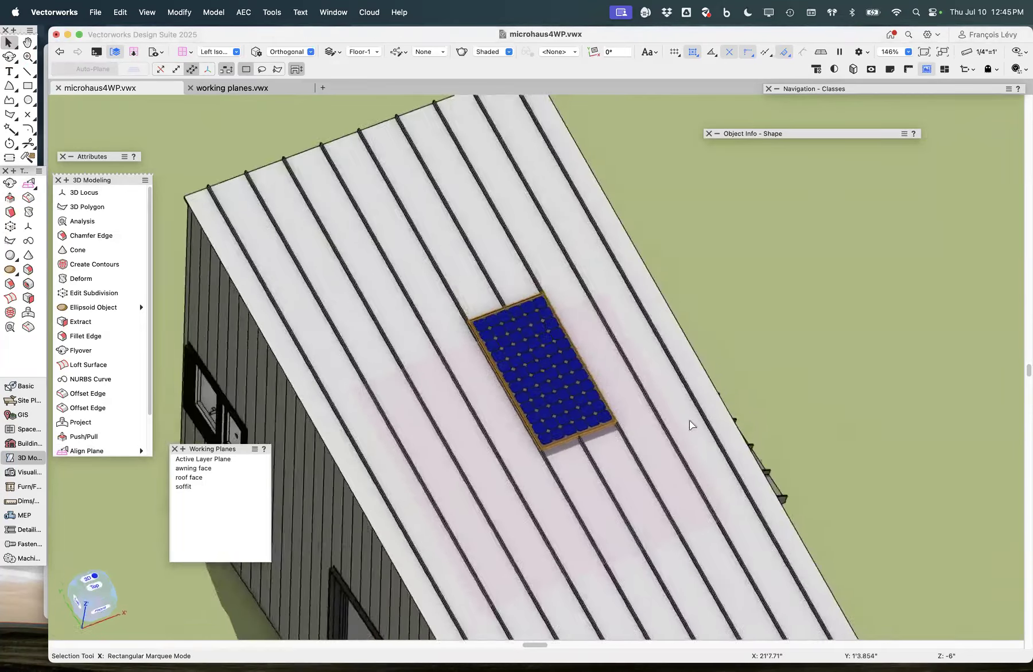
Step: Look straight at the roof's working plane and rotate the solar panel 90 degrees so its long side crosses the seams
scroll(690, 421, "down", 3)
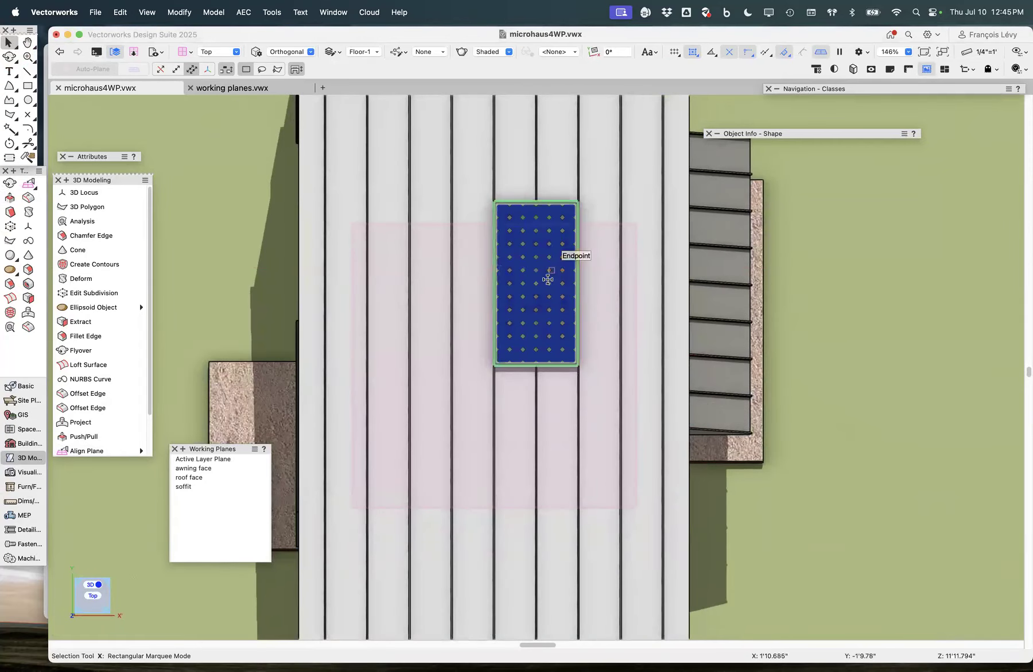
key("super+l")
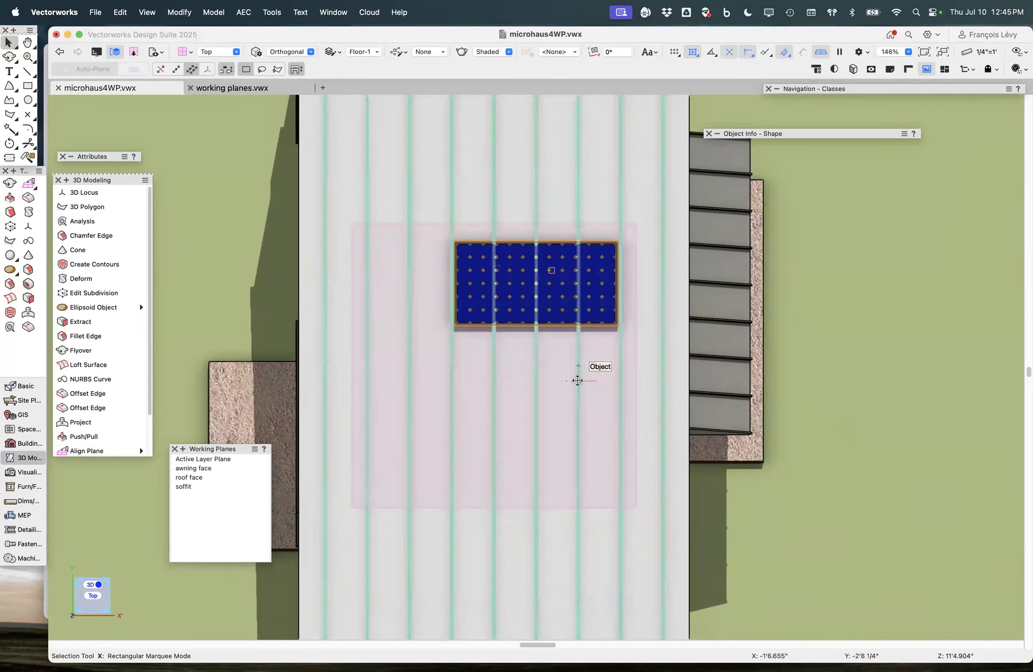
scroll(577, 382, "down", 5)
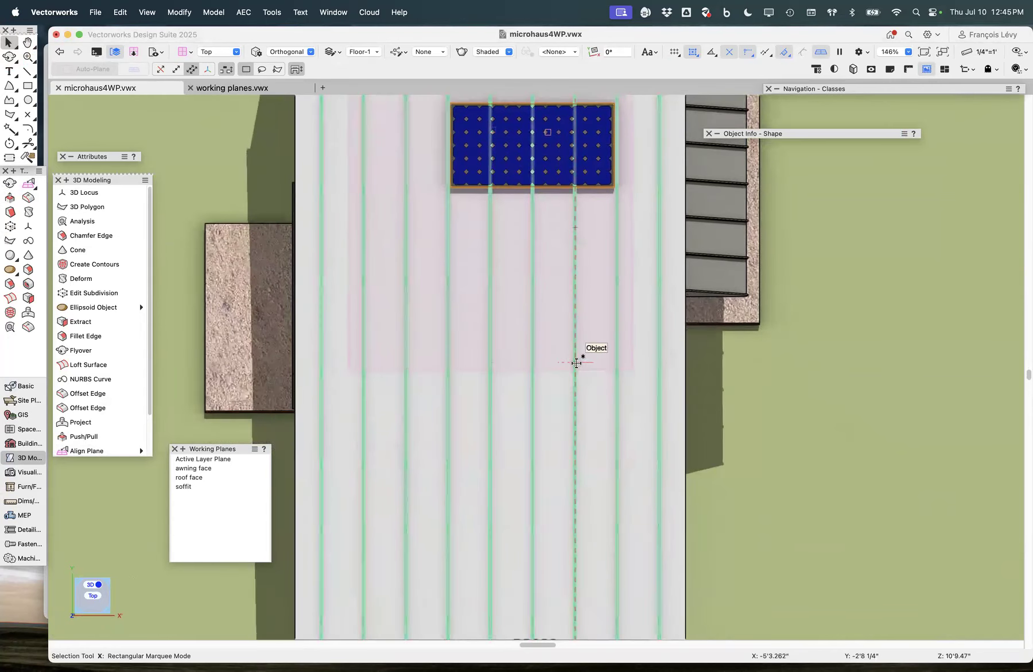
scroll(576, 363, "up", 3)
scroll(576, 362, "up", 3)
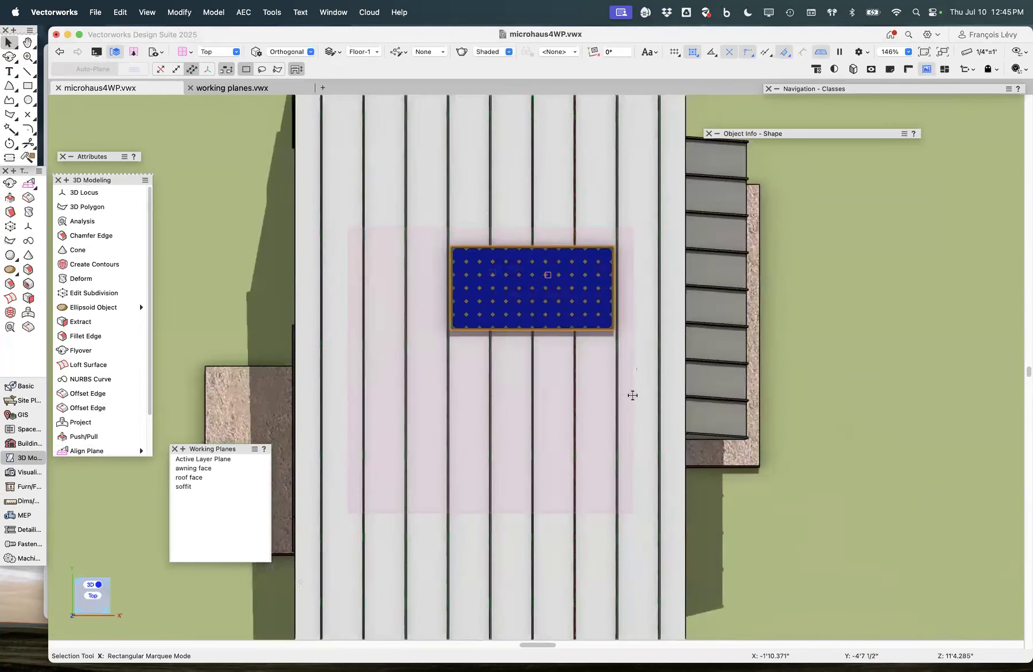
Step: Copy the rotated solar panel corner to corner so the duplicate sits directly below it along the seams
key("alt+shift+super+d")
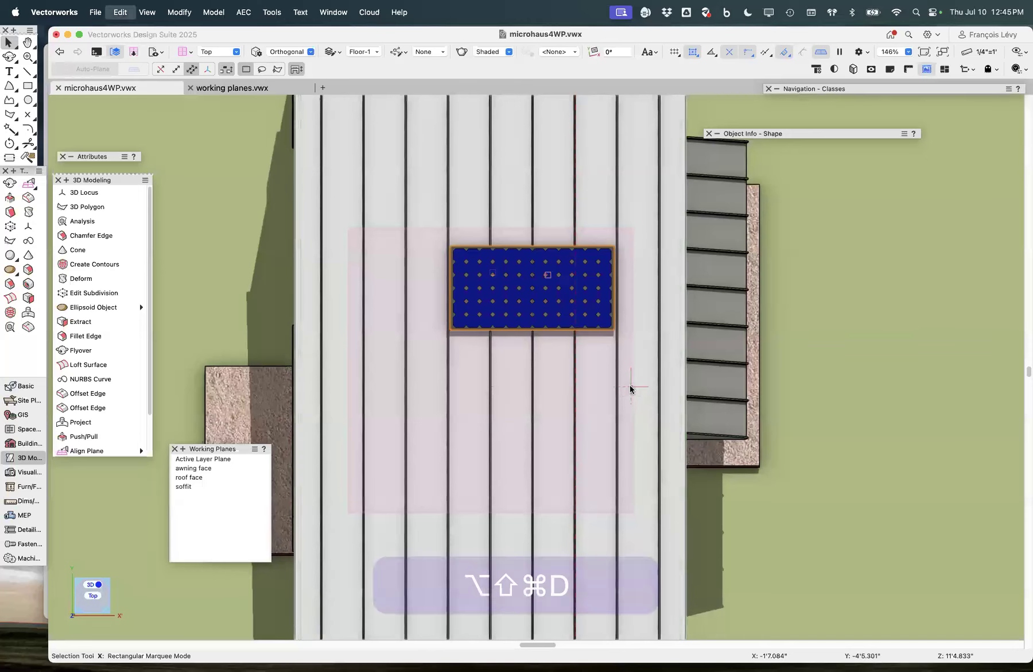
left_click(684, 387)
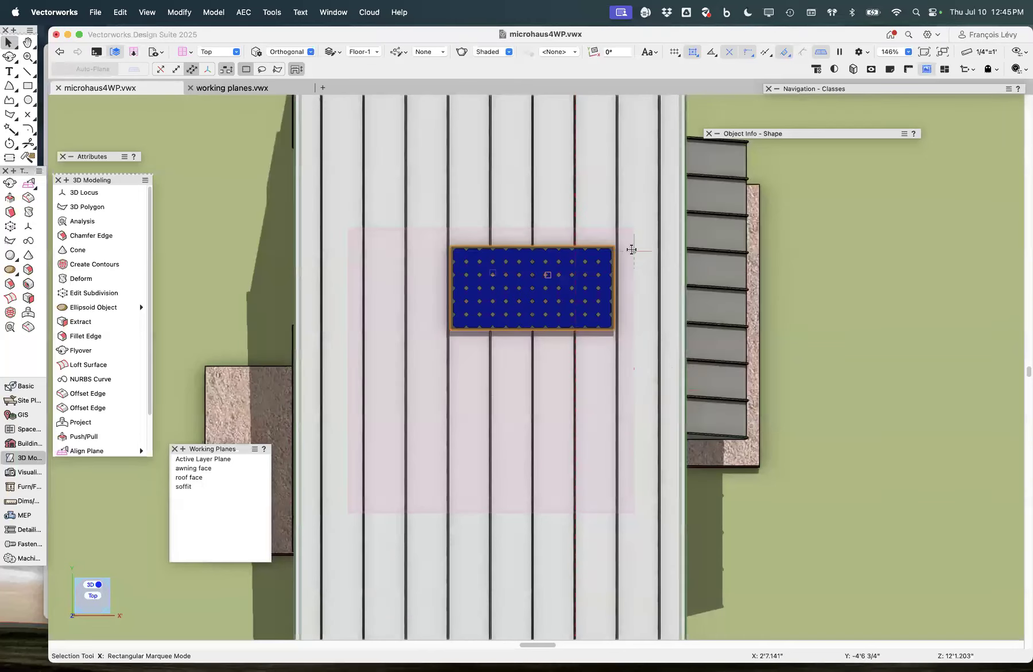
key("x")
scroll(614, 241, "up", 5)
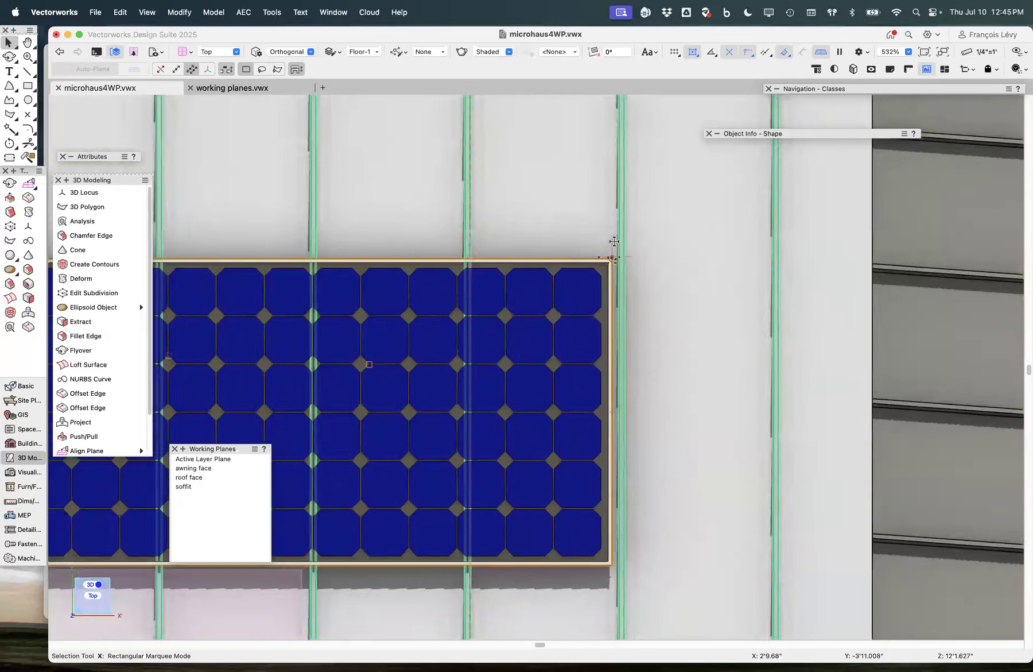
left_click_drag(612, 259, 610, 591)
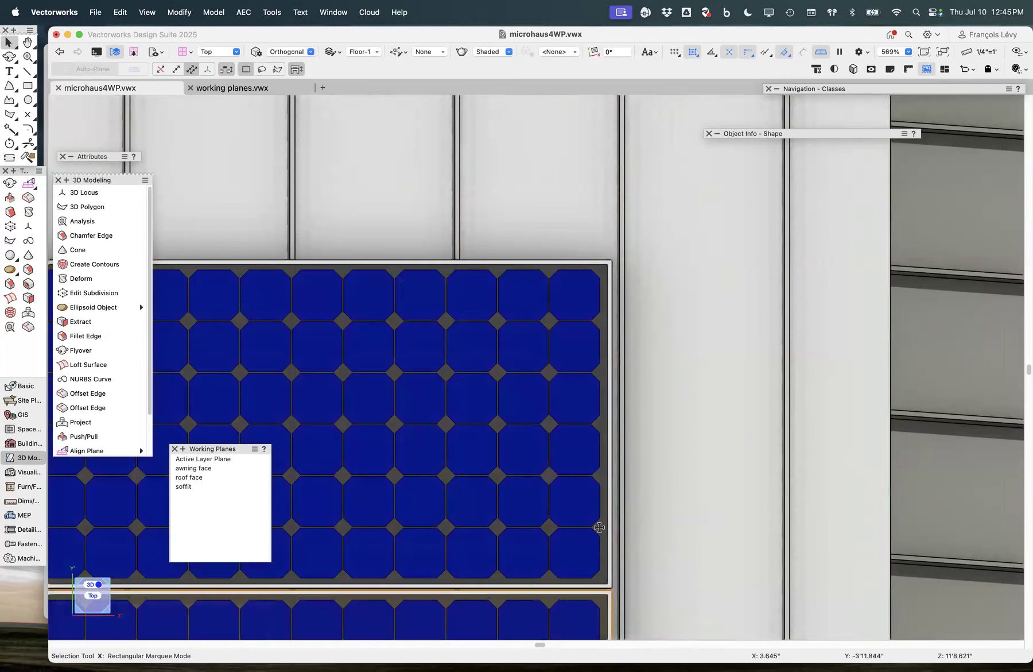
Step: Select both solar panels and copy the pair directly below to form a column of four panels on the roof
key("super+2")
key("super+2")
left_click(606, 271, "shift")
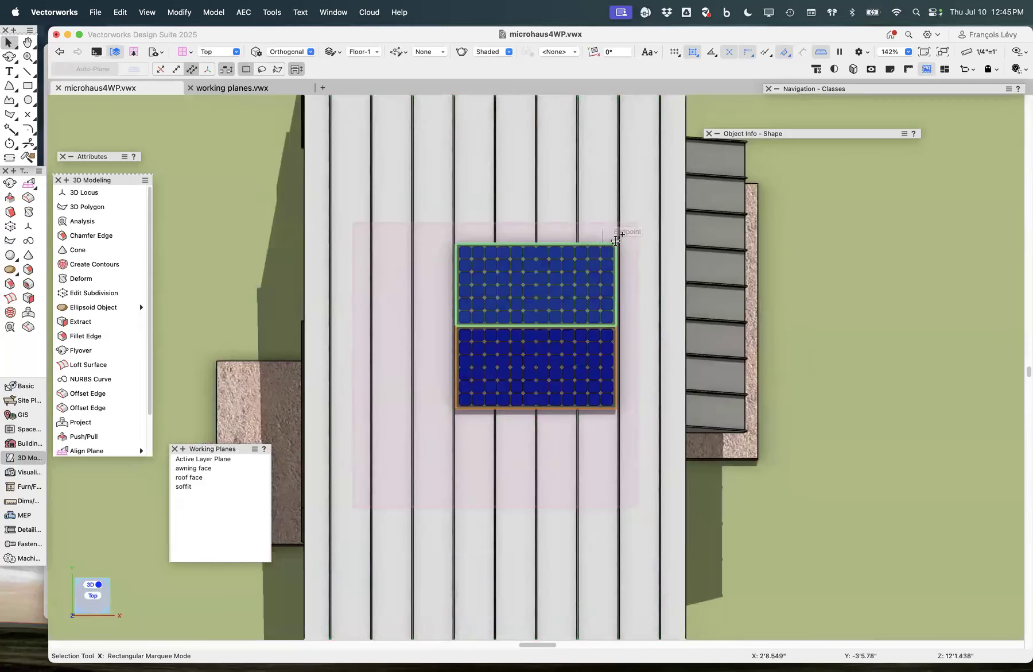
left_click_drag(621, 228, 614, 413)
key("super+z")
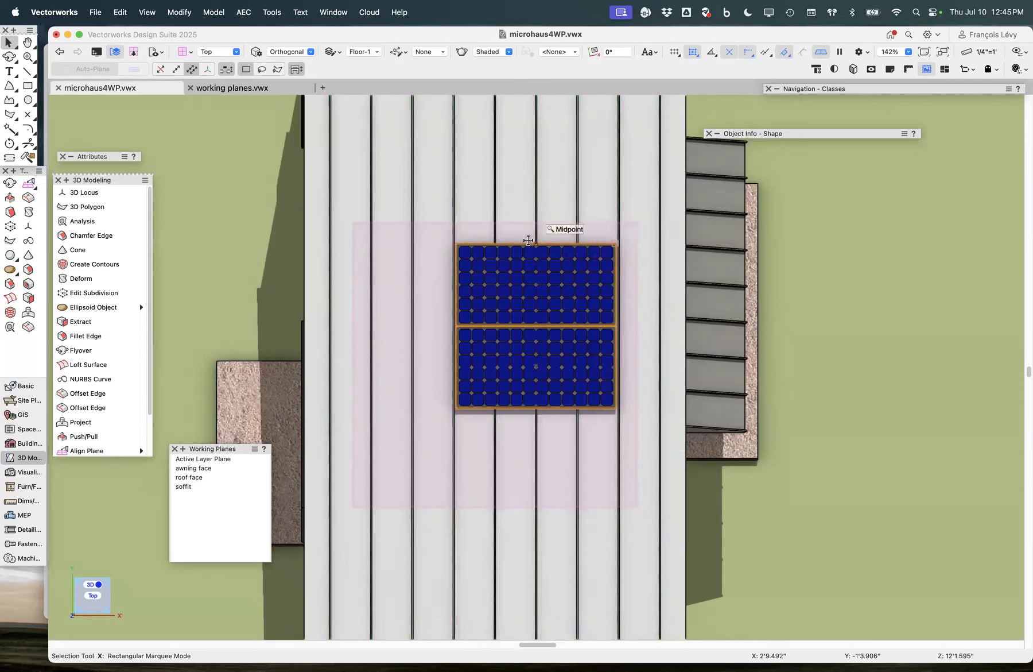
key("z")
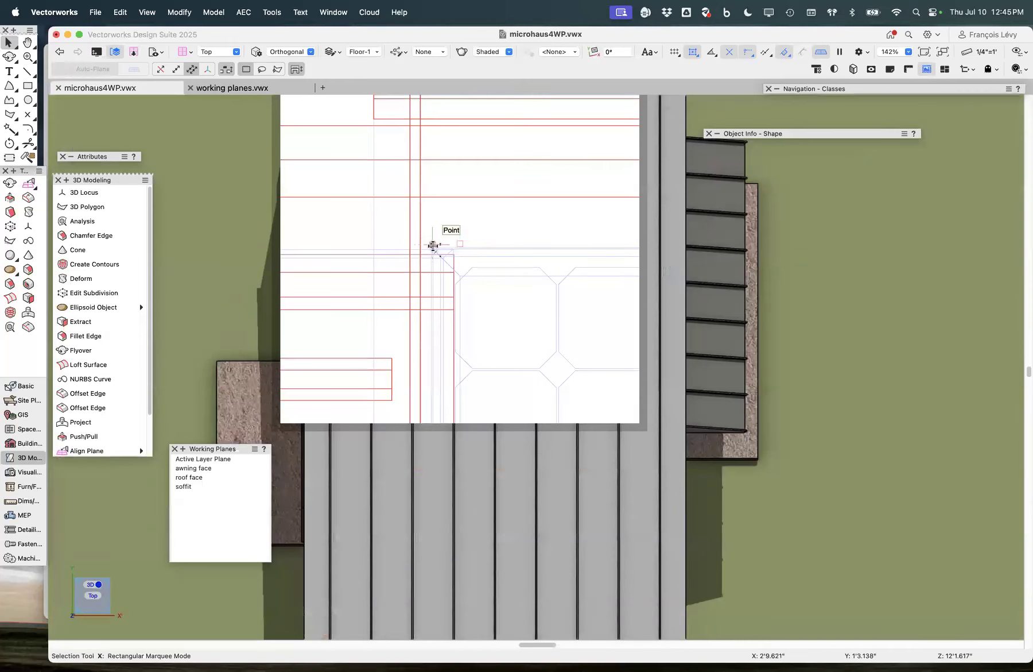
left_click_drag(434, 245, 452, 410)
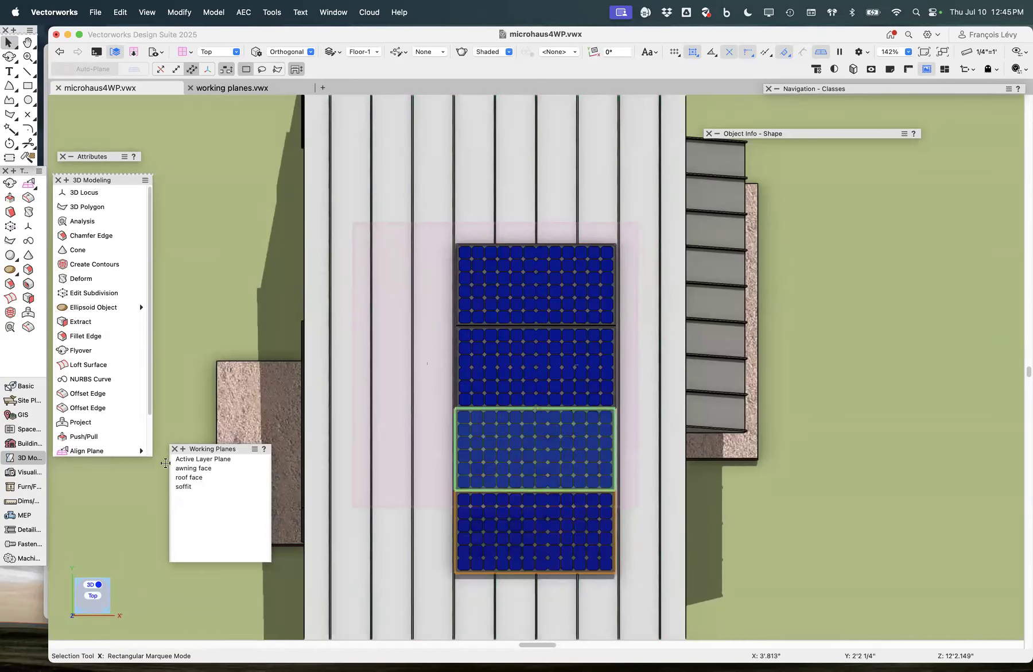
Step: Make the Active Layer Plane the current working plane
double_click(223, 458)
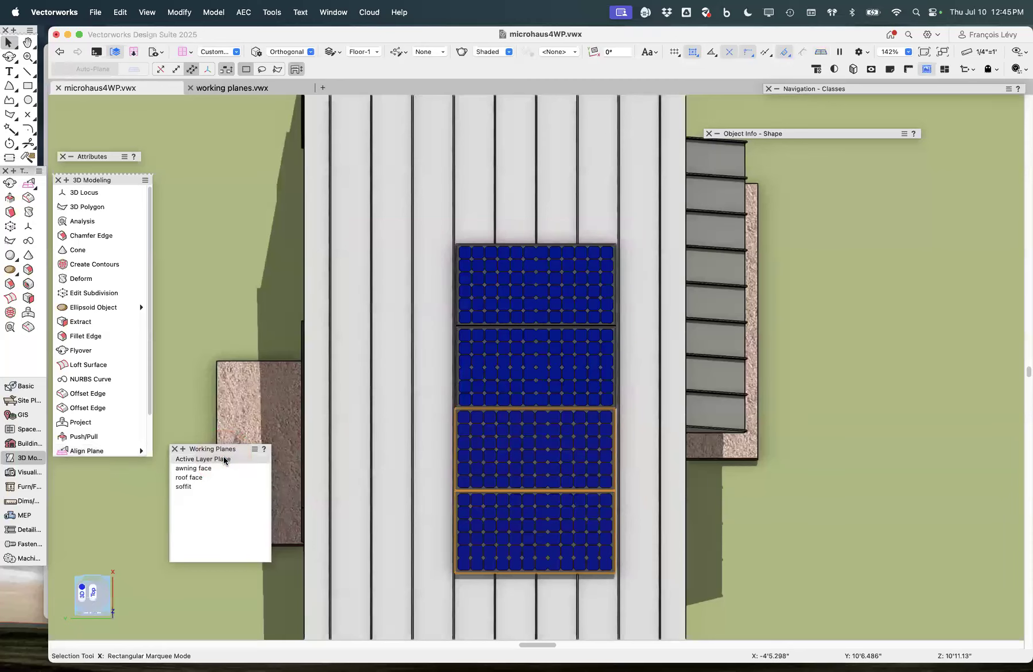
Step: Orbit the house from the straight-down view to see the four solar panels on the roof at an angle
left_click(75, 611)
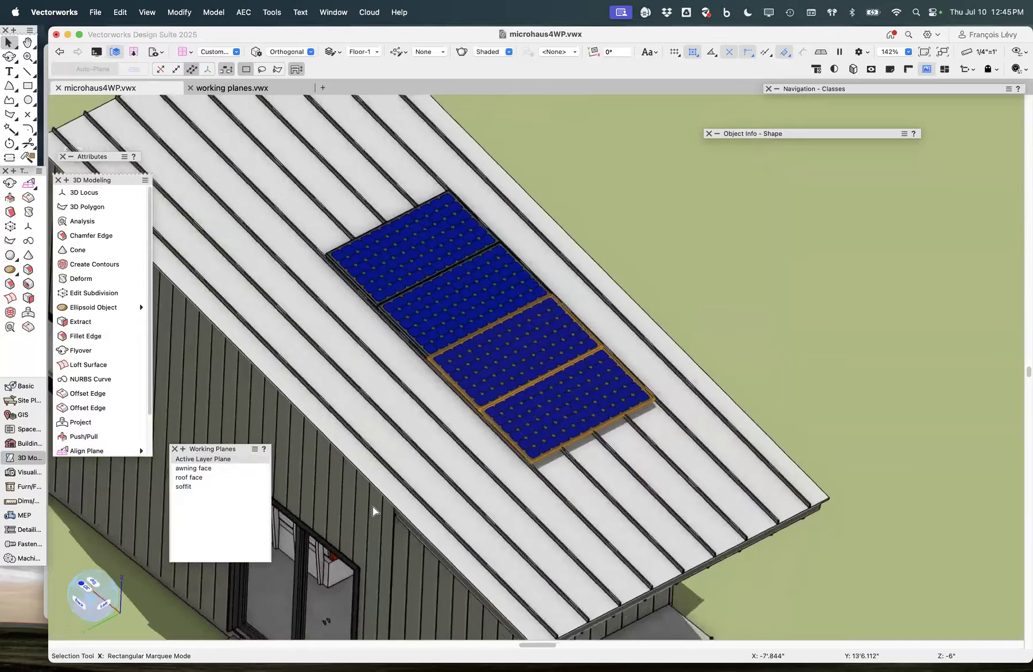
key(";")
mouse_move(539, 426)
left_mouse_down()
mouse_move(578, 369)
mouse_move(642, 388)
mouse_move(473, 411)
mouse_move(417, 388)
mouse_move(361, 392)
mouse_move(408, 424)
mouse_move(399, 387)
mouse_move(356, 390)
mouse_move(409, 426)
mouse_move(533, 424)
left_mouse_up()
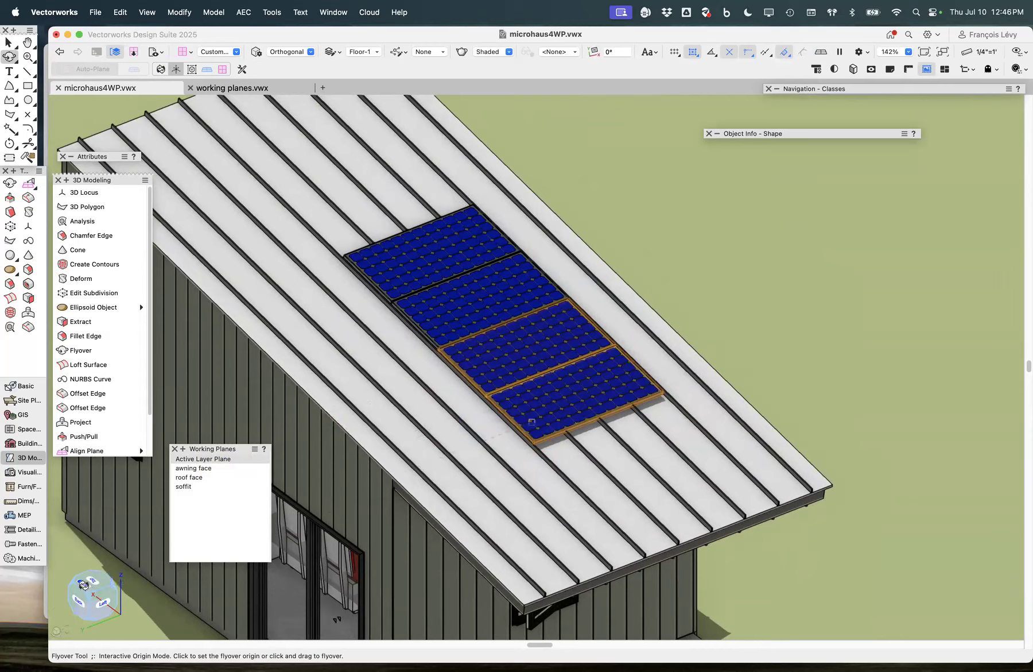
mouse_move(129, 623)
left_mouse_down()
mouse_move(182, 603)
mouse_move(167, 575)
mouse_move(172, 551)
left_mouse_up()
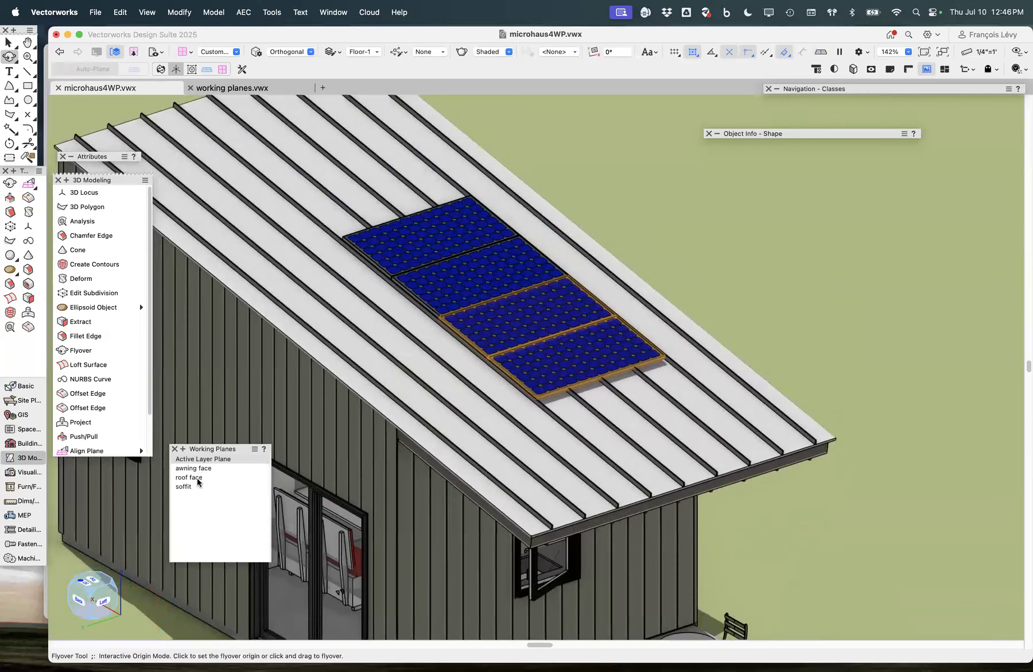
Step: Compare the roof face and awning face working planes with the Active Layer Plane, finishing in the layer plane's Top view
left_click(197, 479)
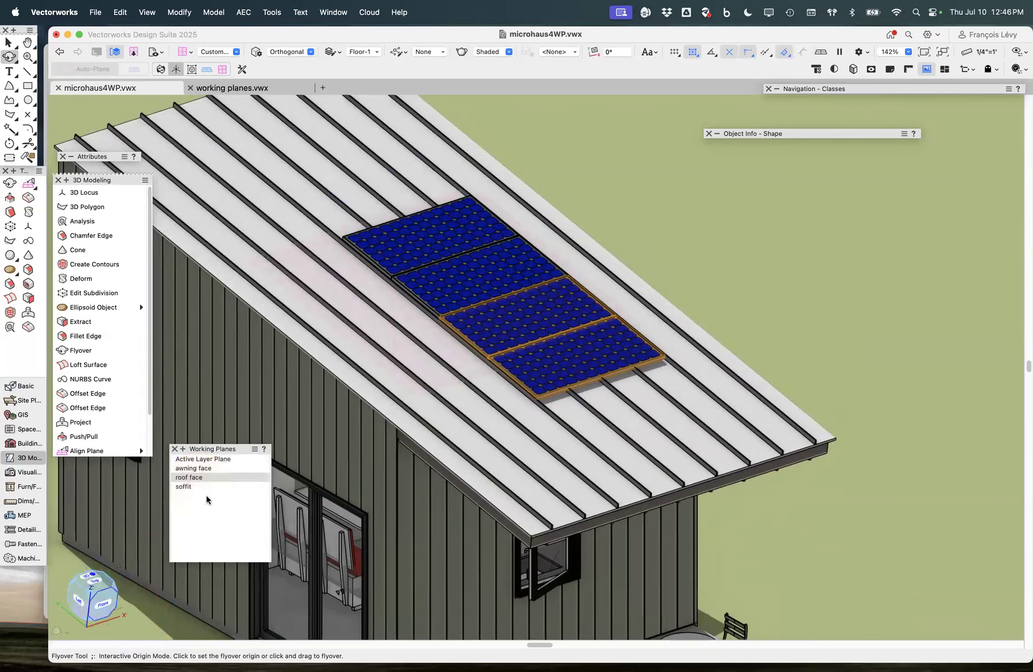
left_click(200, 469)
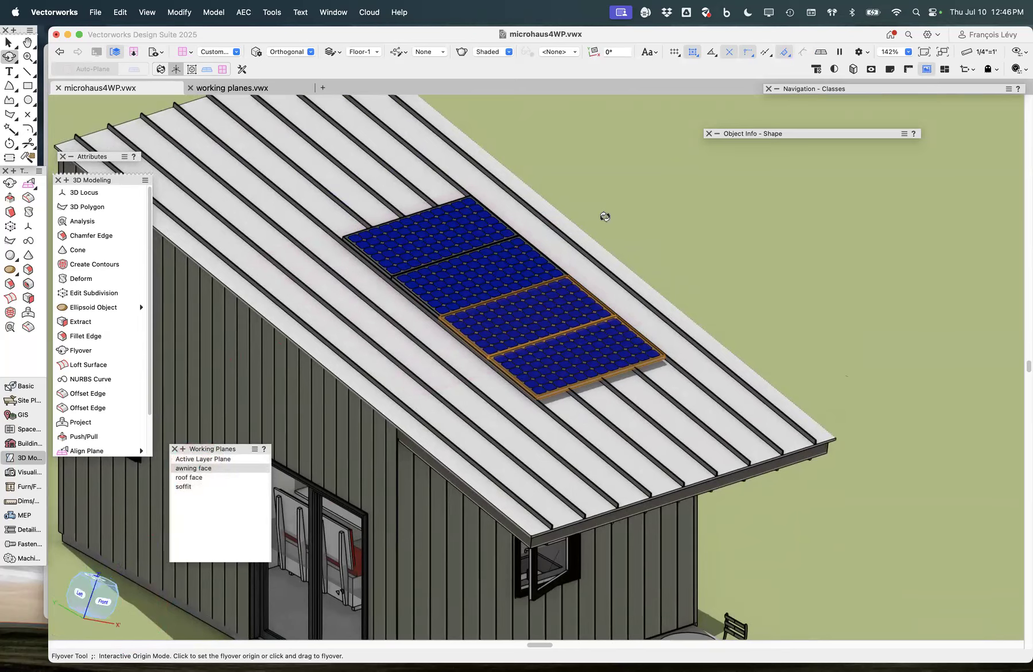
mouse_move(622, 261)
left_mouse_down()
mouse_move(531, 265)
mouse_move(583, 295)
mouse_move(629, 278)
mouse_move(629, 265)
left_mouse_up()
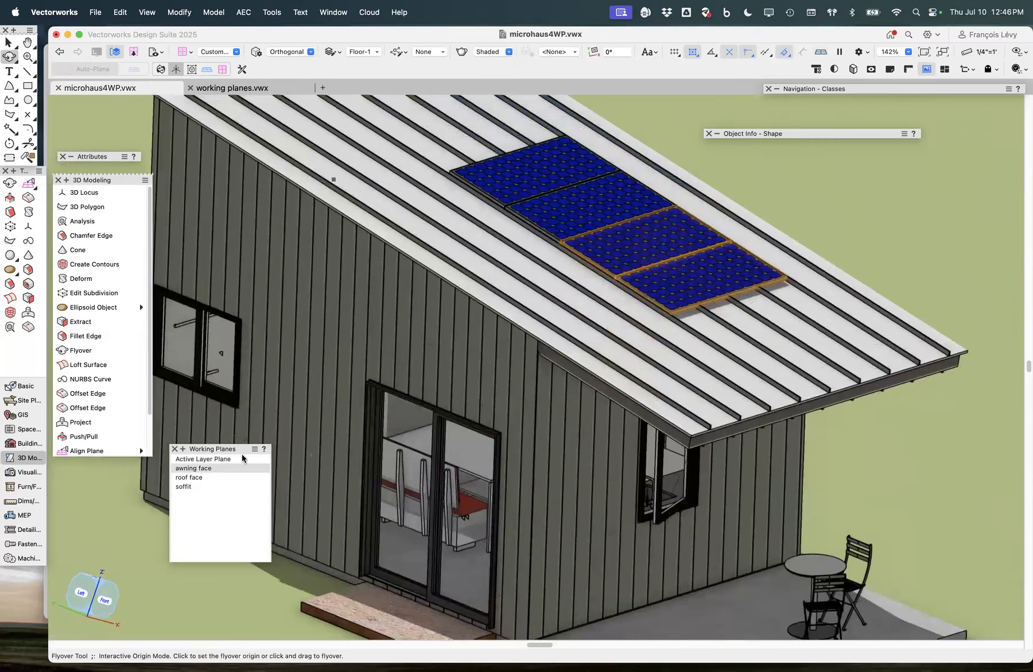
double_click(231, 459)
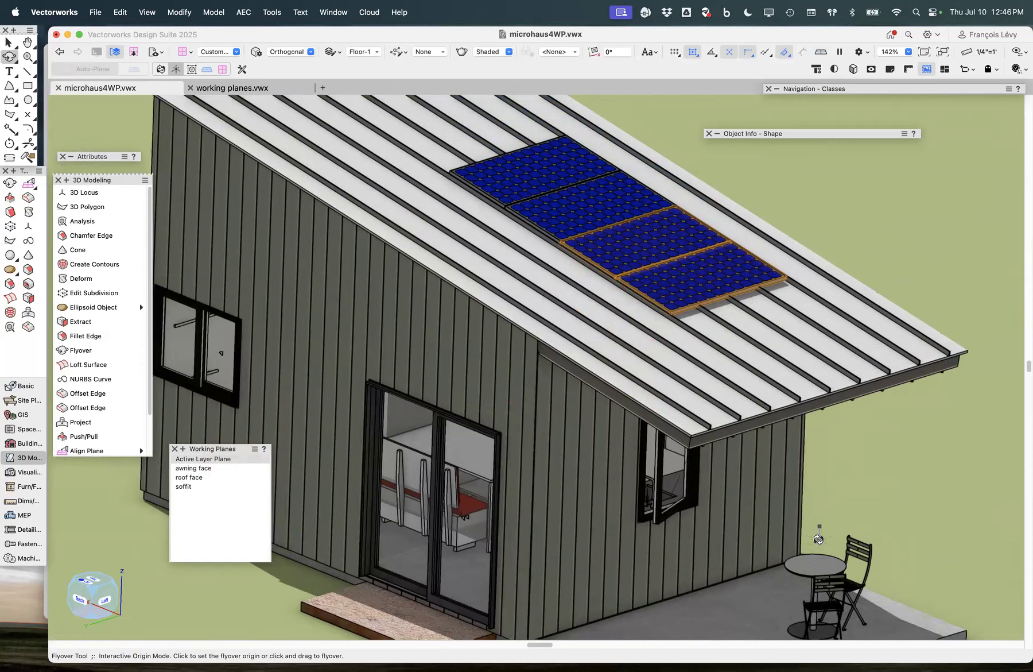
left_click(97, 582)
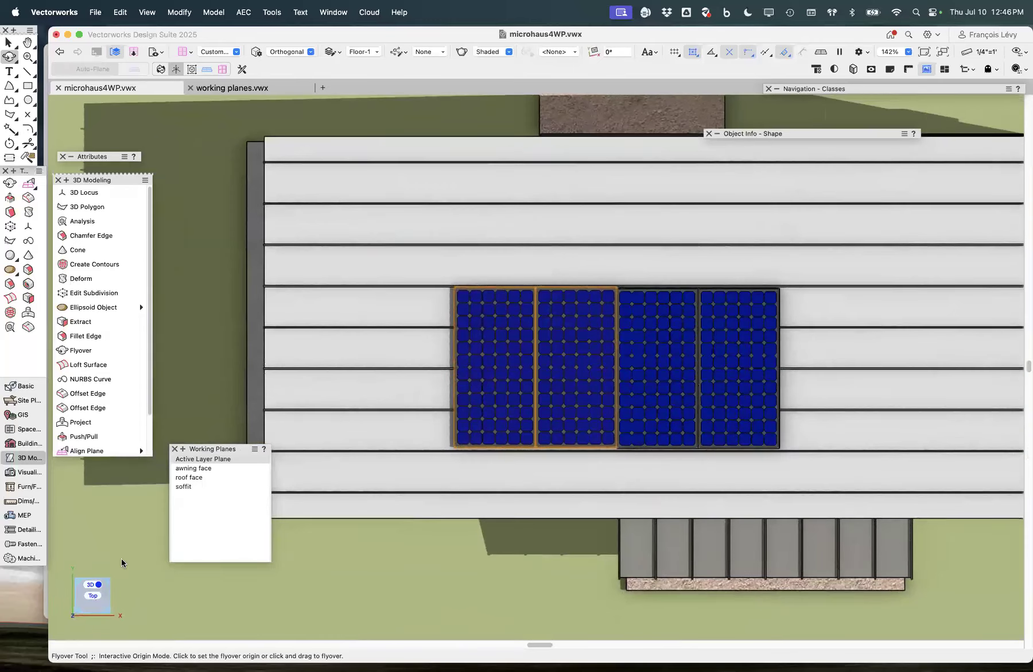
Step: Make the awning face the working plane and examine the awning in that plane's Top view
left_click(203, 475)
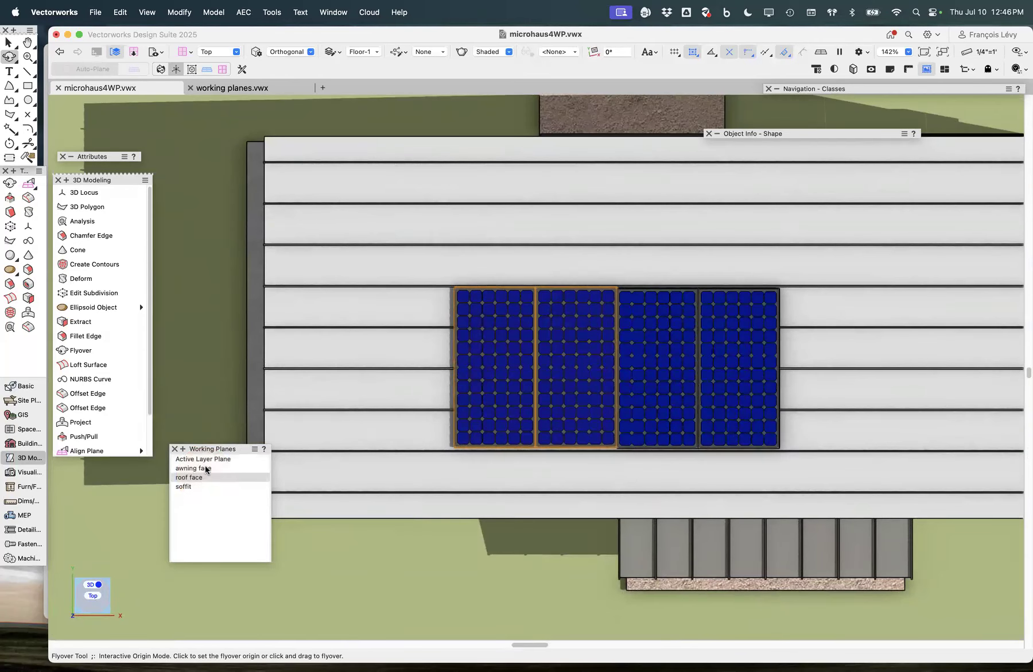
left_click(200, 467)
left_click_drag(99, 604, 92, 603)
left_click(92, 602)
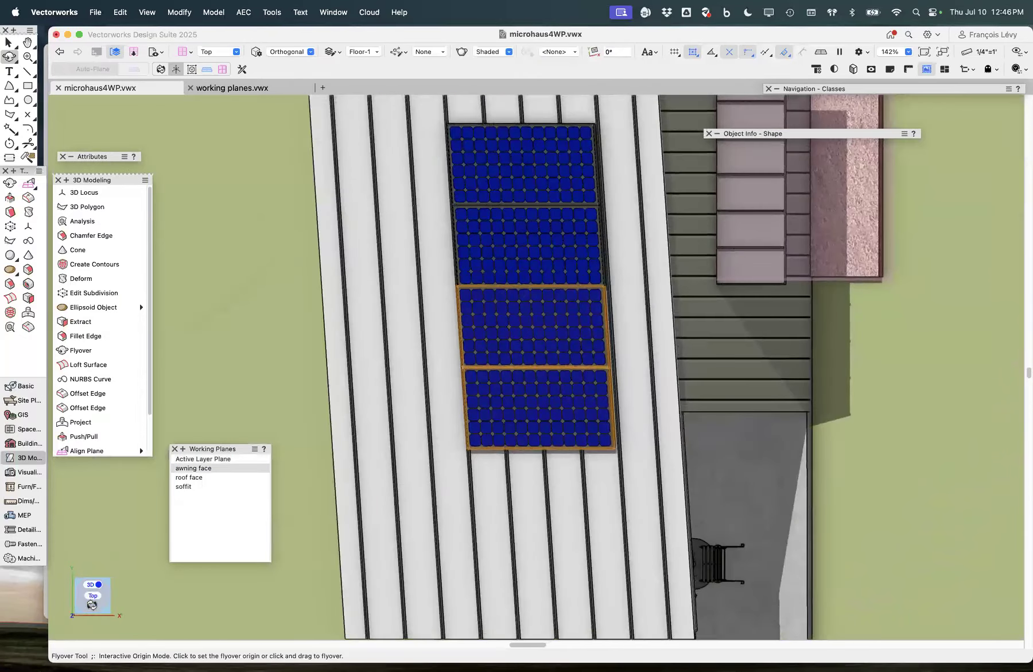
scroll(431, 540, "up", 8)
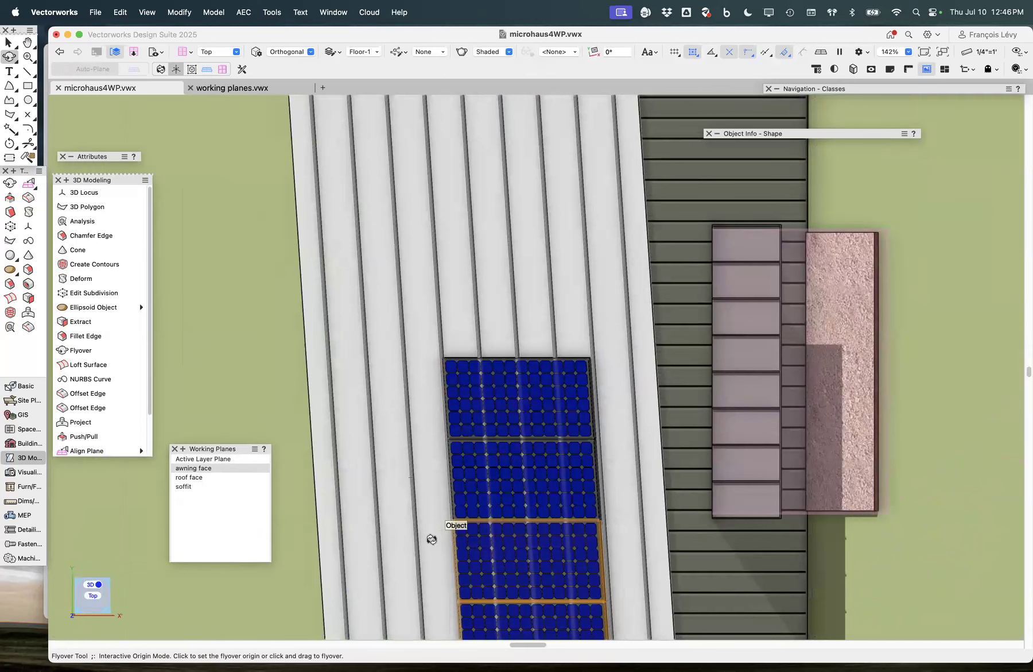
scroll(432, 539, "down", 8)
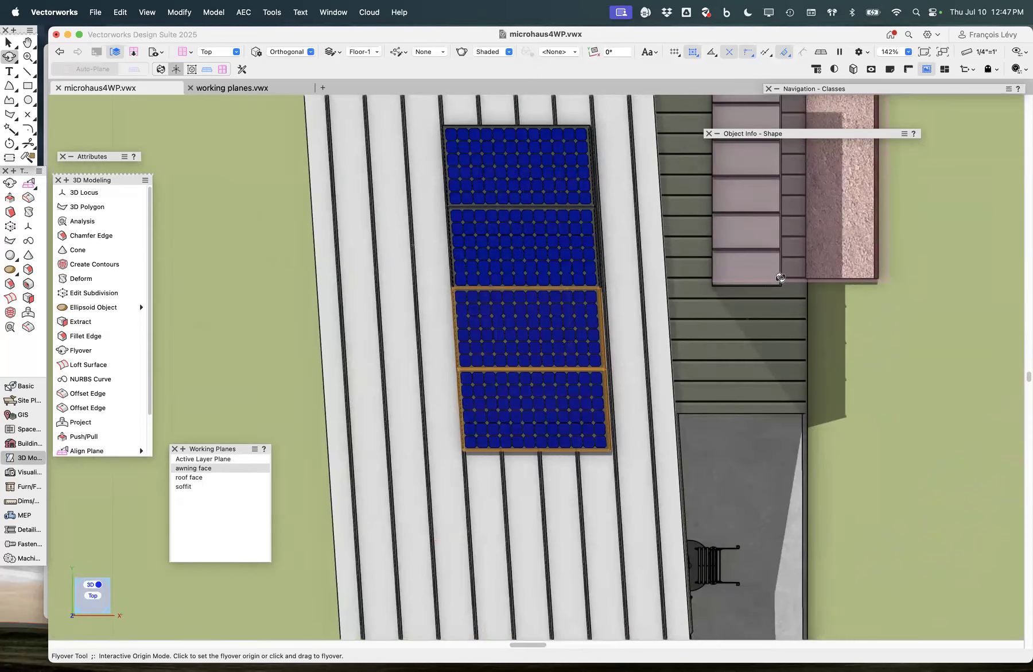
mouse_move(794, 137)
scroll(554, 445, "up", 2)
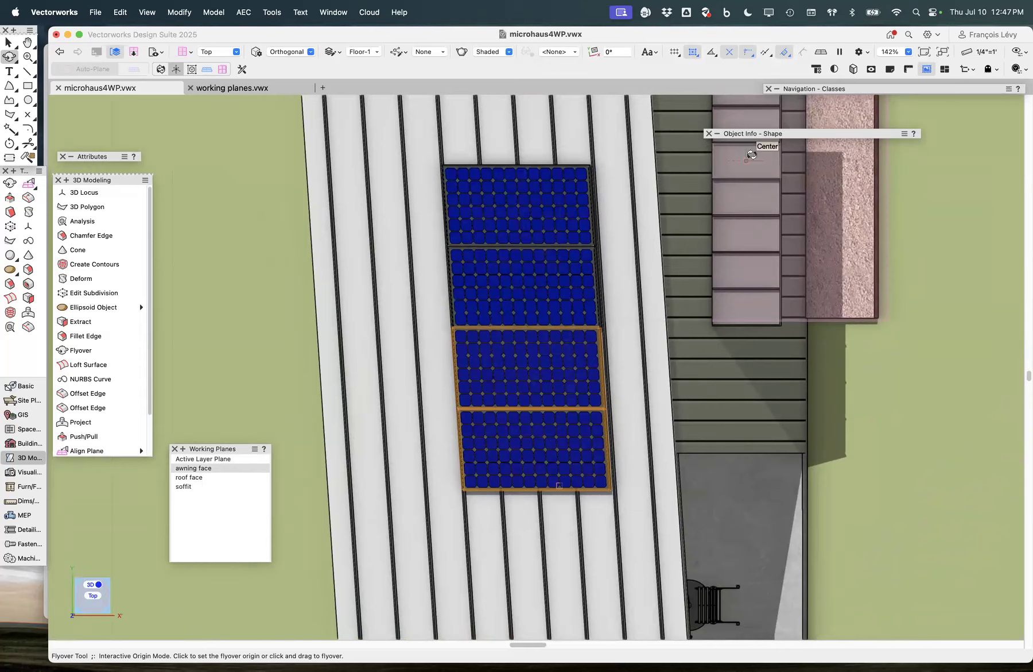
Step: Open the Top component of the lowest solar panel's symbol for editing
key("x")
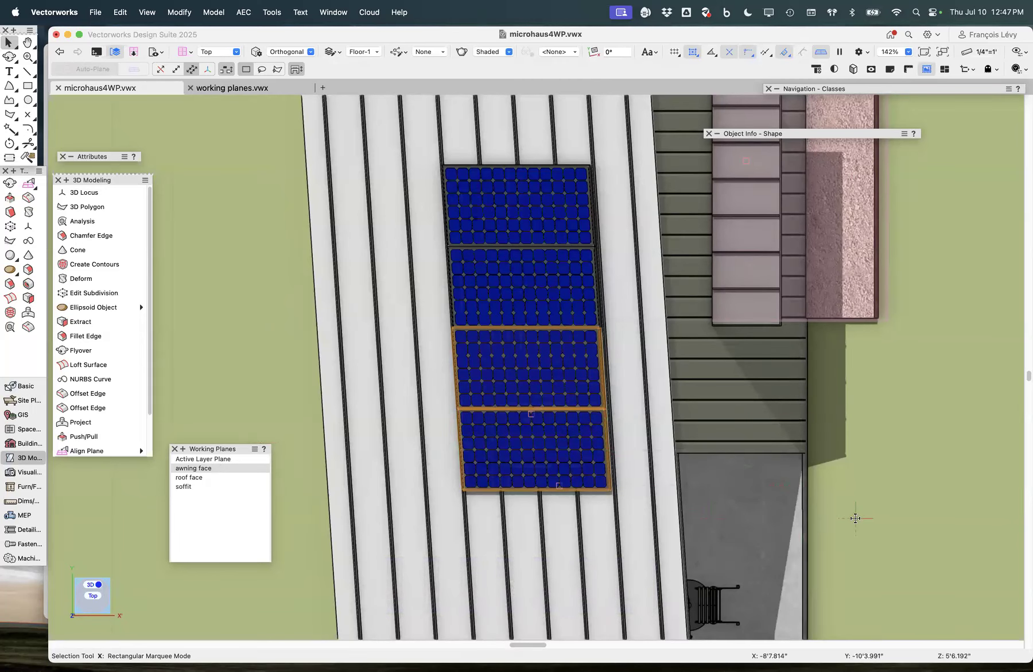
key("x")
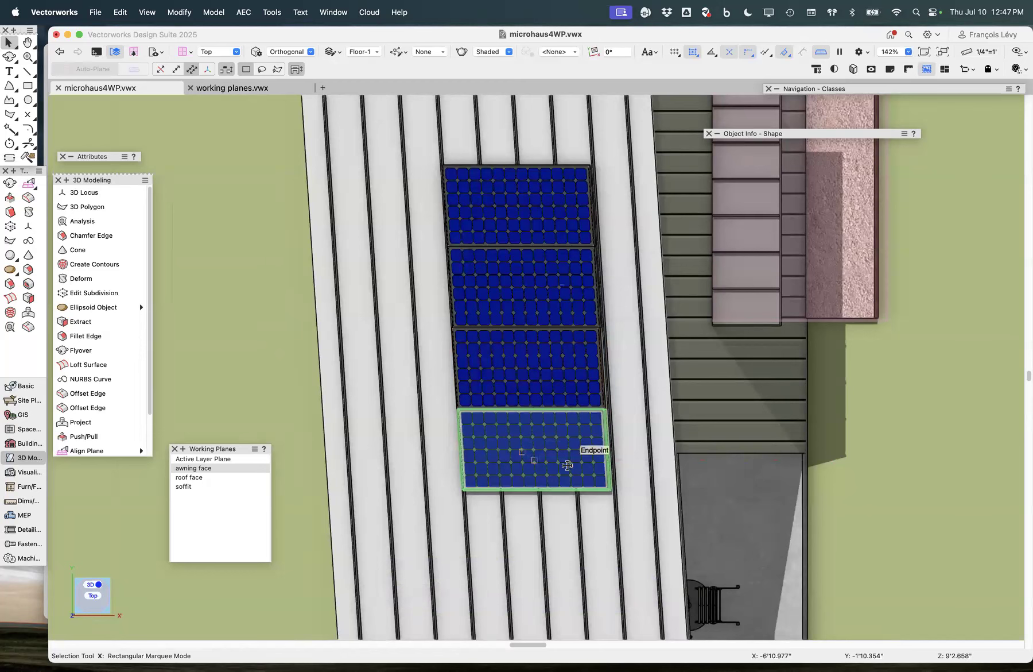
right_click_drag(567, 467, 582, 602)
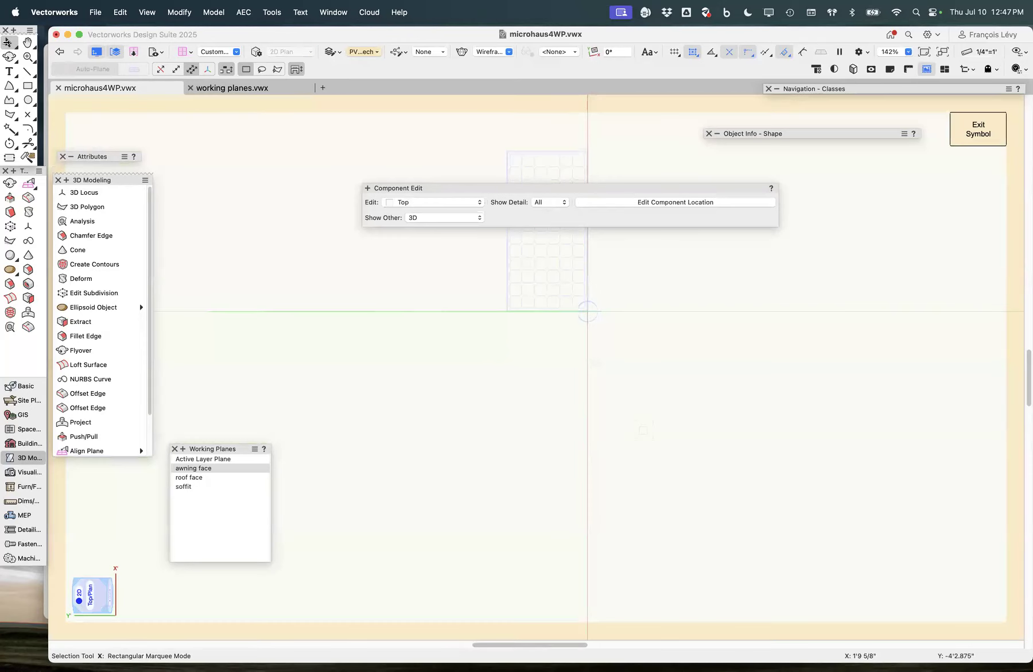
Step: Draw a rectangle around the solar panel's outline in the Top component and exit the symbol, accepting its conversion to hybrid
left_click(27, 86)
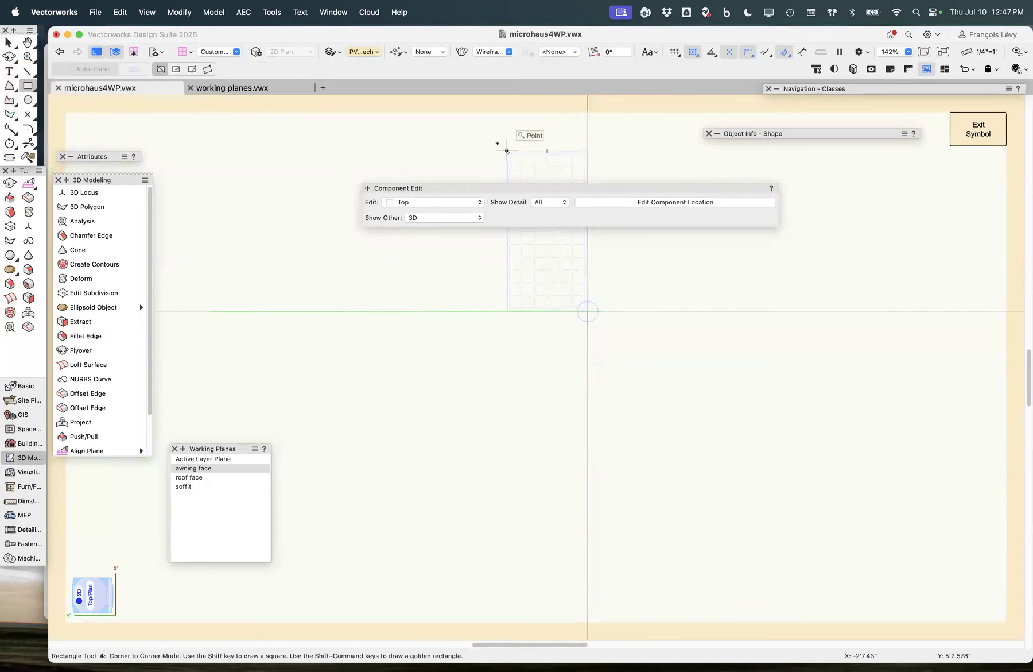
left_click_drag(506, 151, 586, 309)
key("super+1")
key("super+1")
key("super+1")
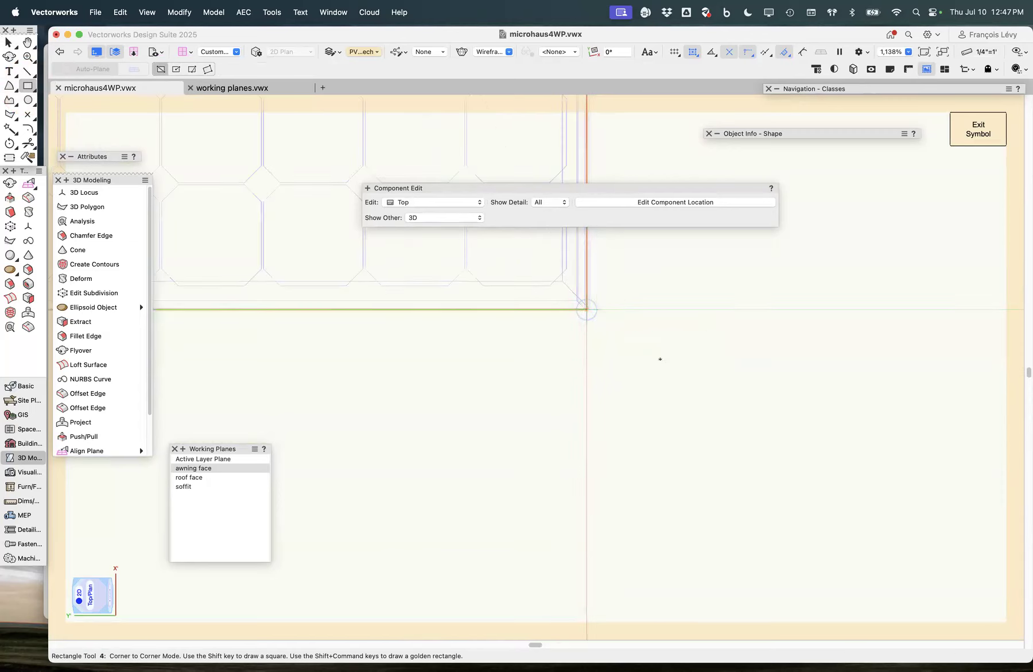
key("super+2")
key("super+2")
key("super+2")
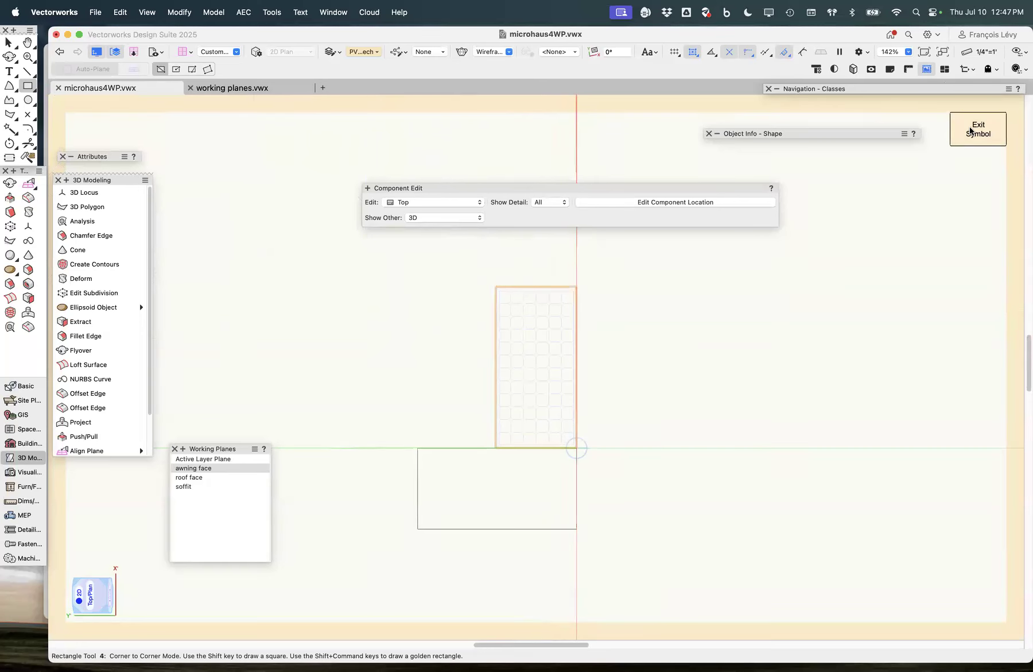
left_click(970, 131)
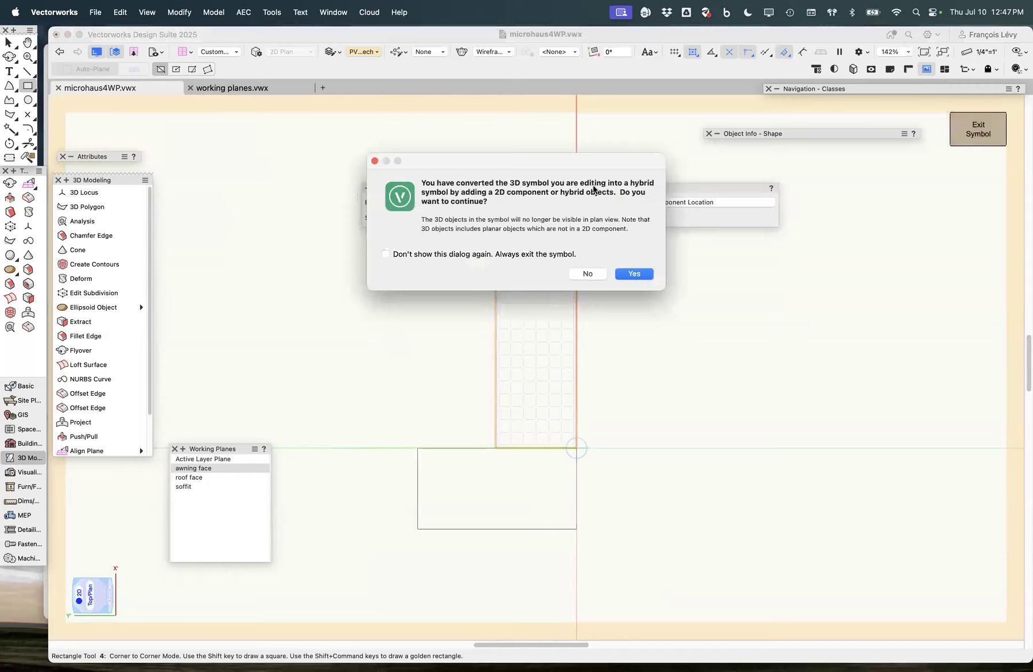
left_click(635, 274)
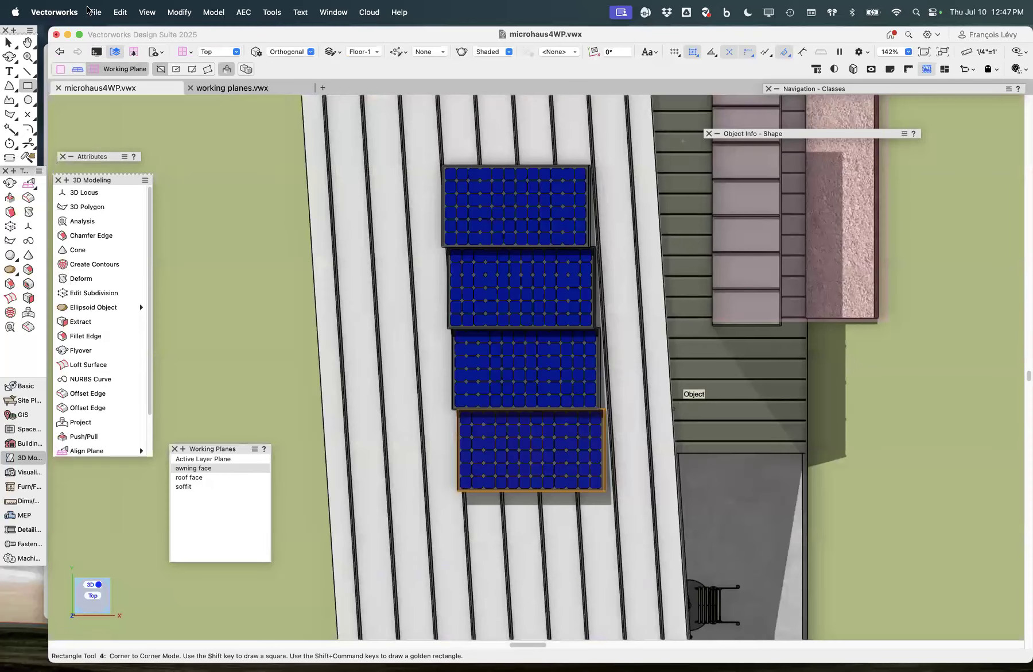
Step: Try to rotate the lowest hybrid solar panel in the awning face's Front view, declining to switch to the active layer plane
left_click(9, 56)
mouse_move(503, 374)
left_mouse_down()
mouse_move(350, 247)
mouse_move(356, 271)
mouse_move(535, 245)
mouse_move(604, 214)
mouse_move(627, 175)
mouse_move(683, 148)
mouse_move(635, 168)
mouse_move(691, 180)
left_mouse_up()
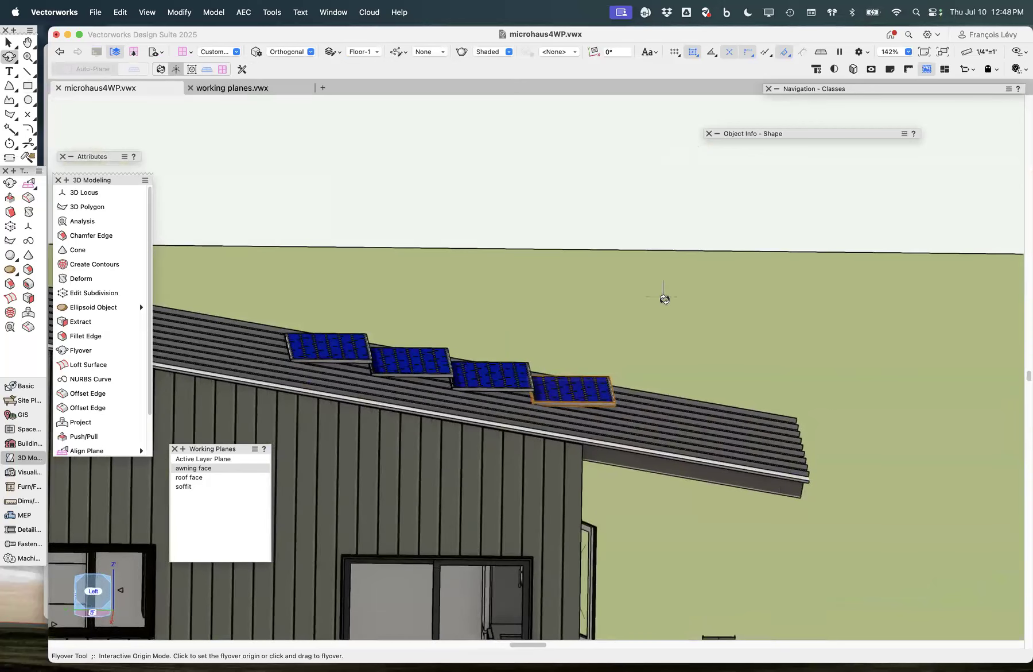
key("alt+shift+super+k")
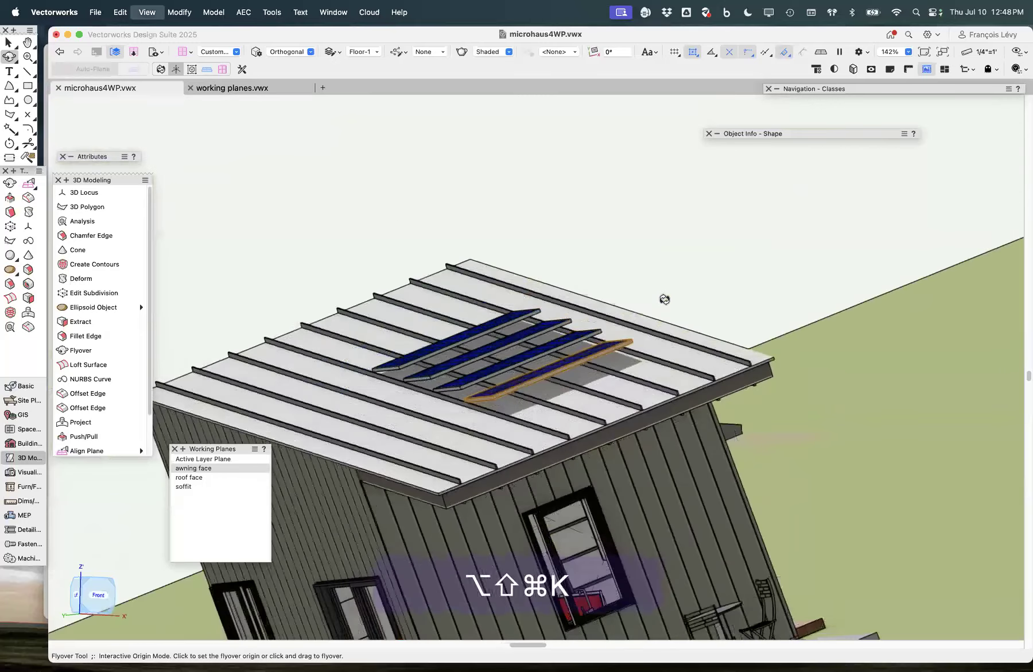
left_click(473, 399)
left_click(618, 332)
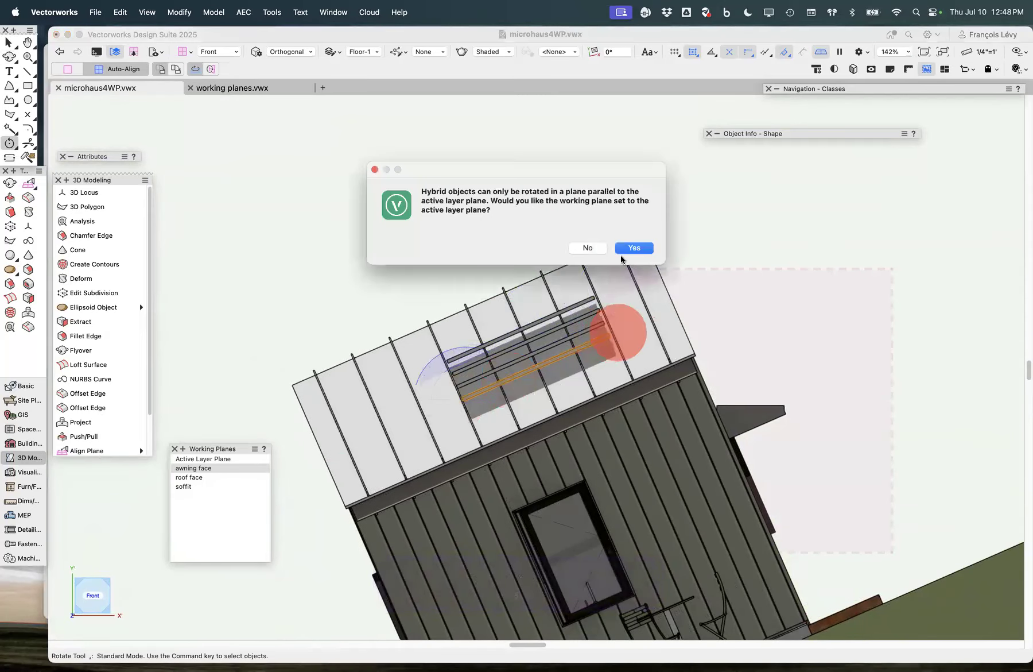
left_click(582, 247)
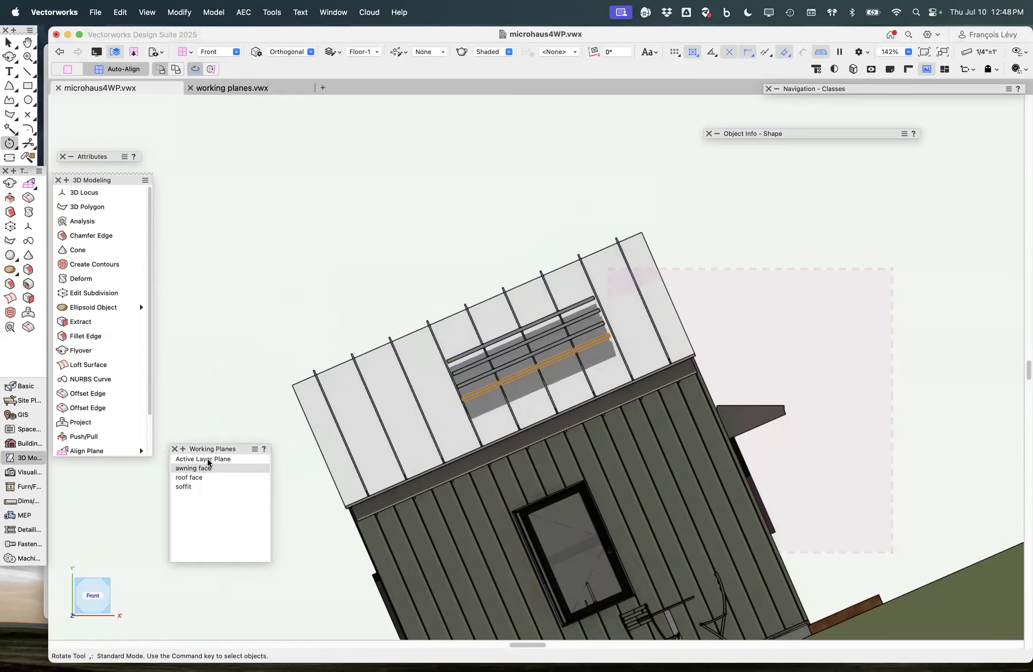
Step: Make the Active Layer Plane current and undo the edits that turned the solar panel into a hybrid symbol
double_click(208, 459)
key("super+z")
key("super+z")
key("super+z")
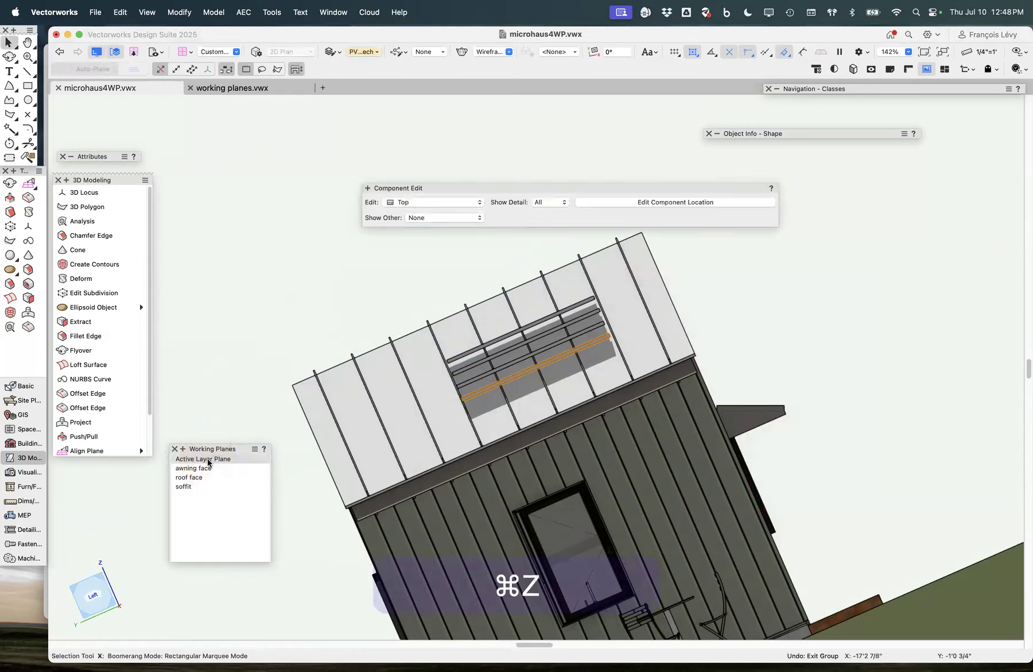
key("comma")
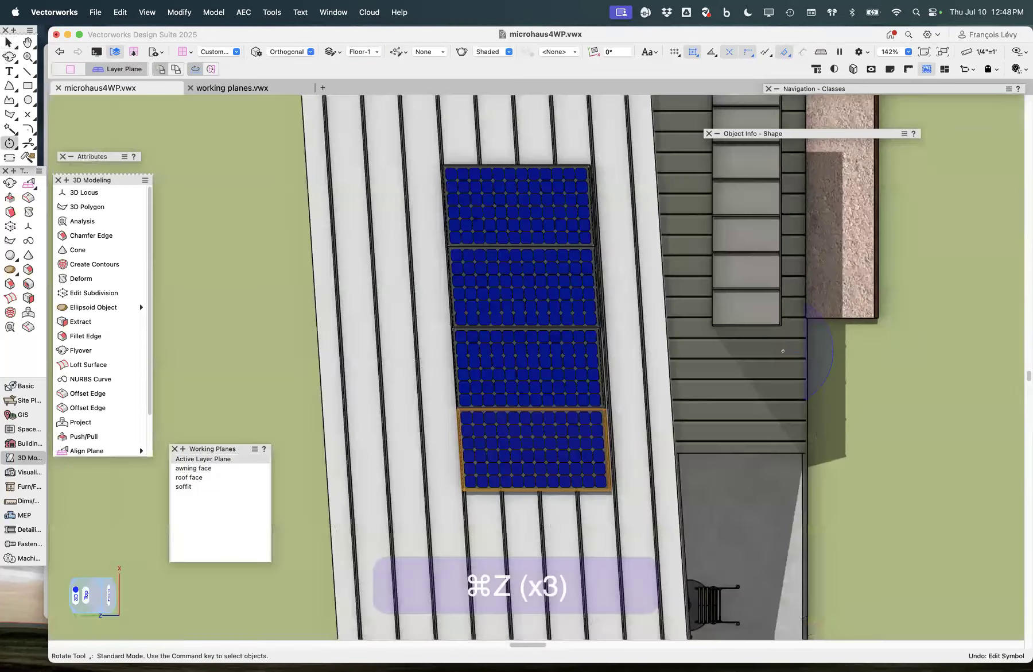
scroll(726, 420, "down", 2)
scroll(726, 420, "down", 2)
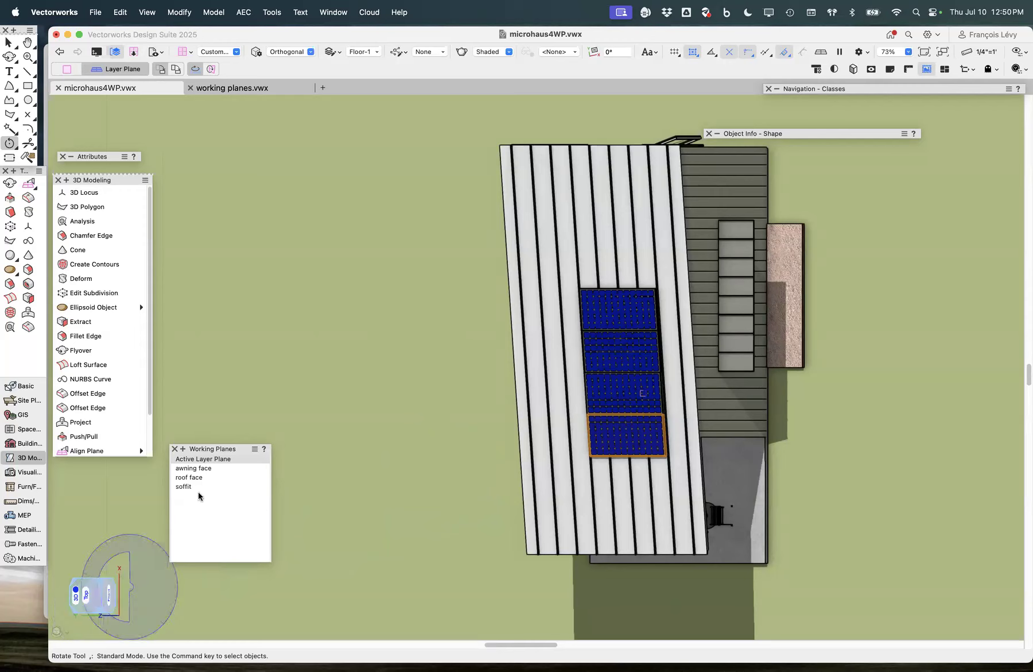
Step: Make the awning face the working plane and examine the house in its Right, Left, Bottom and Front views
double_click(194, 469)
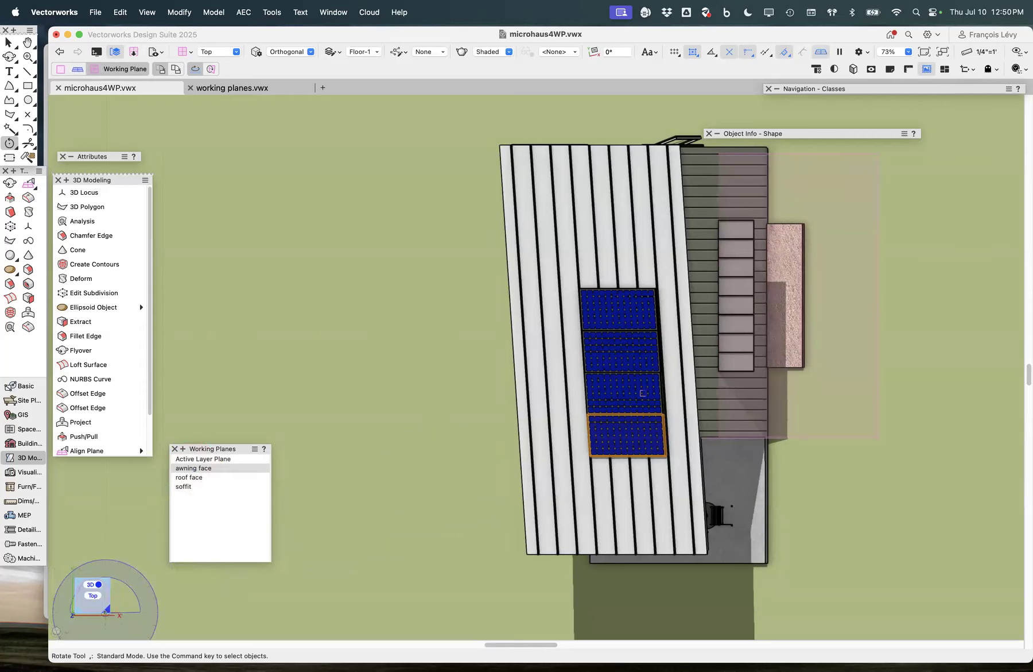
left_click(105, 612)
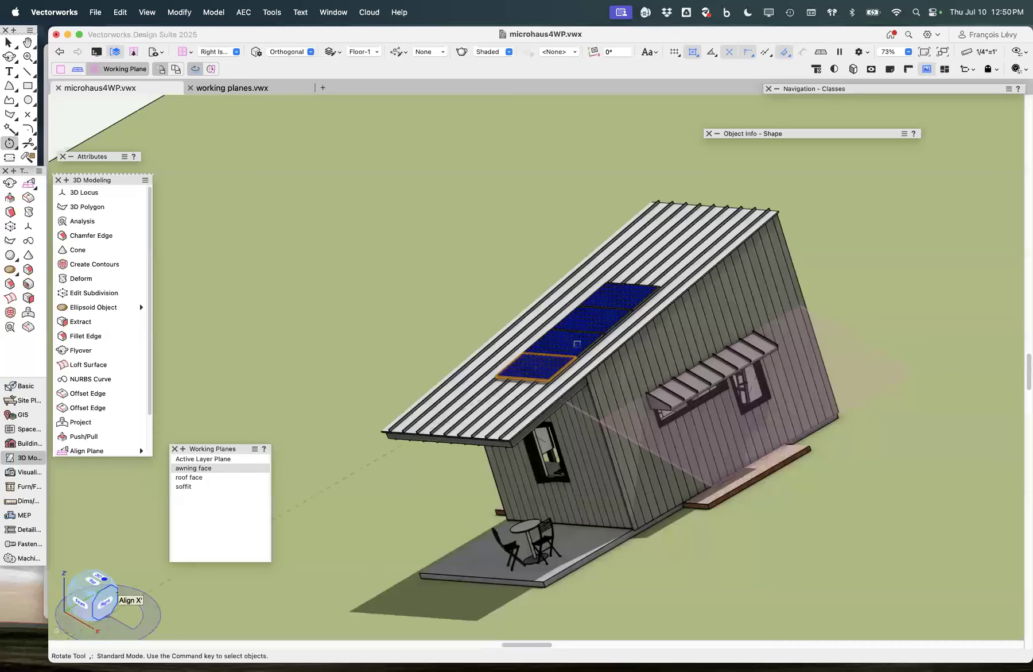
left_click(111, 597)
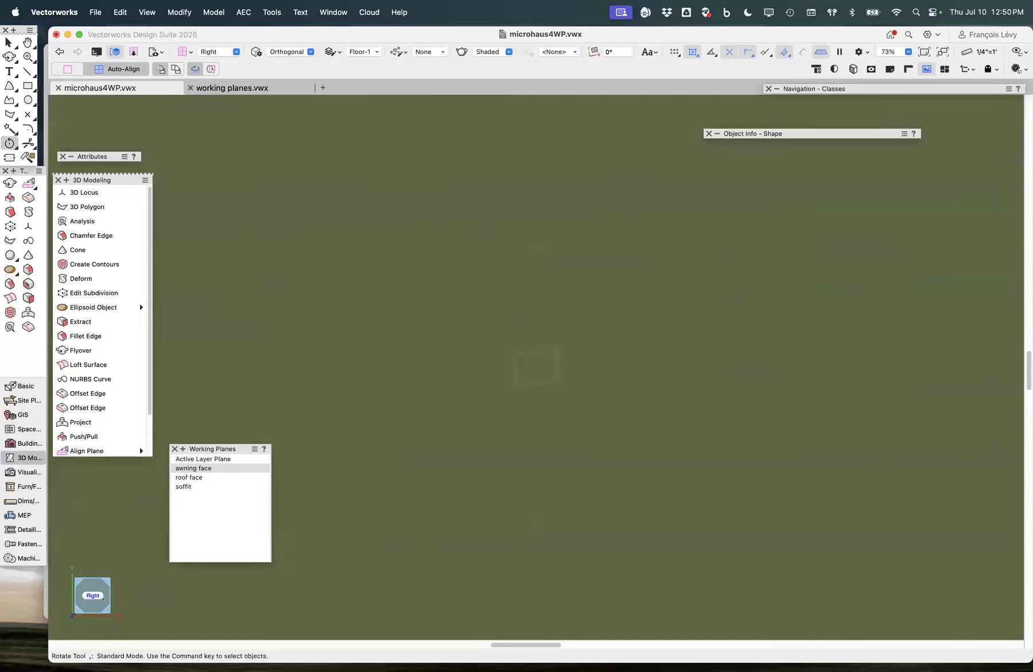
left_click(110, 597)
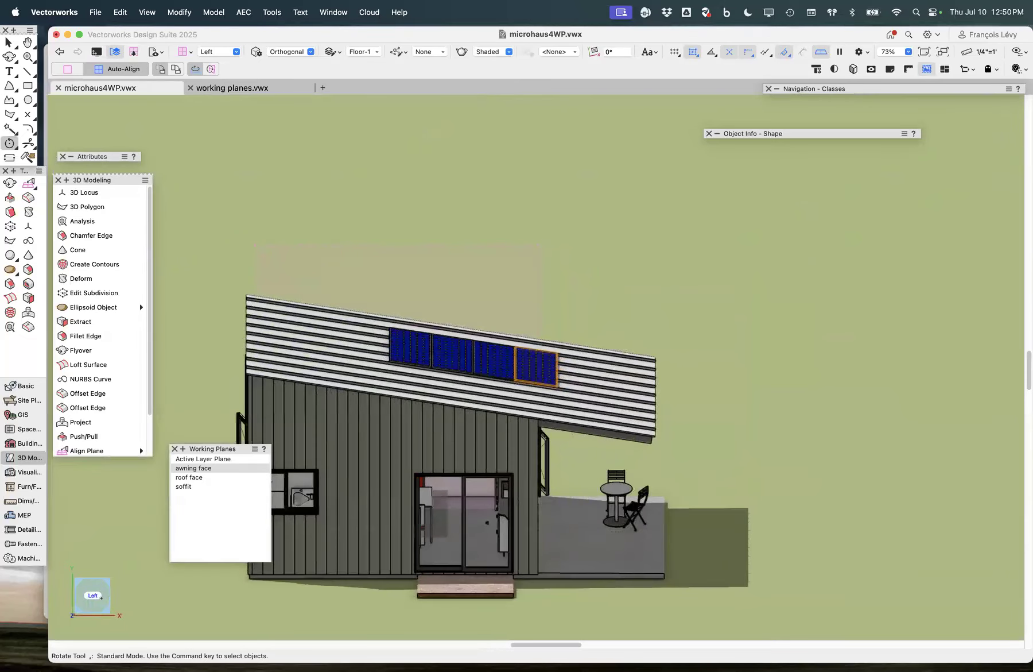
left_click(100, 614)
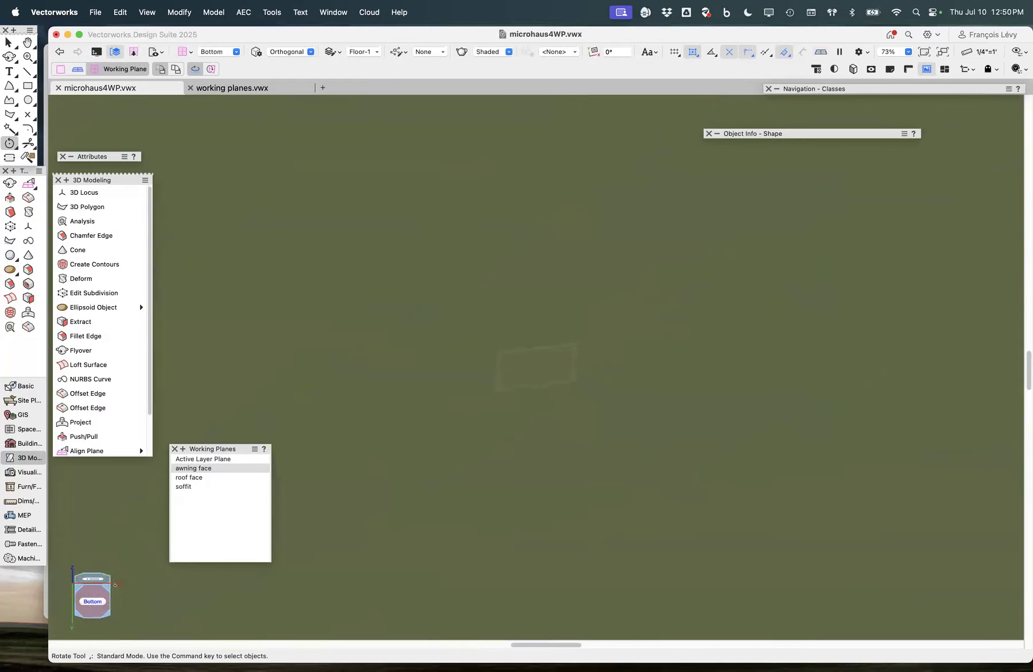
left_click(115, 584)
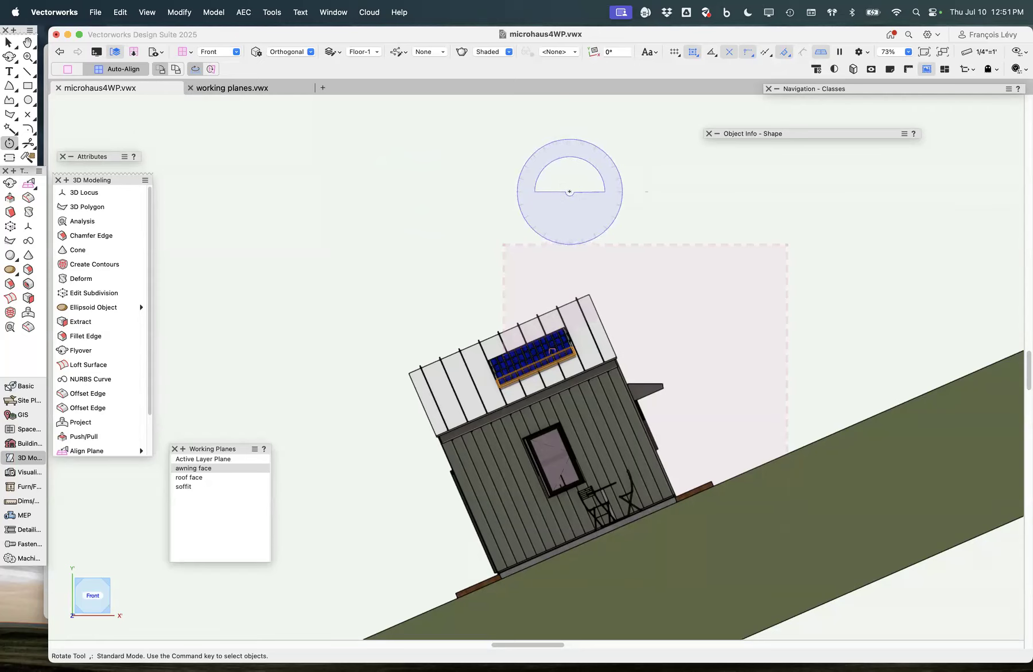
key("x")
key("super+Tab")
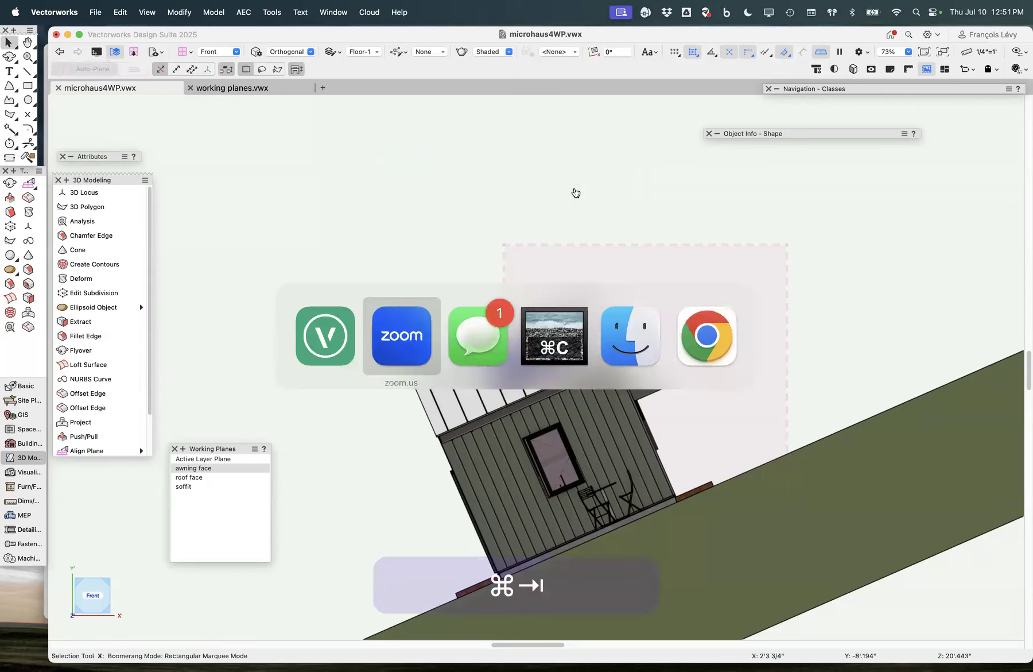